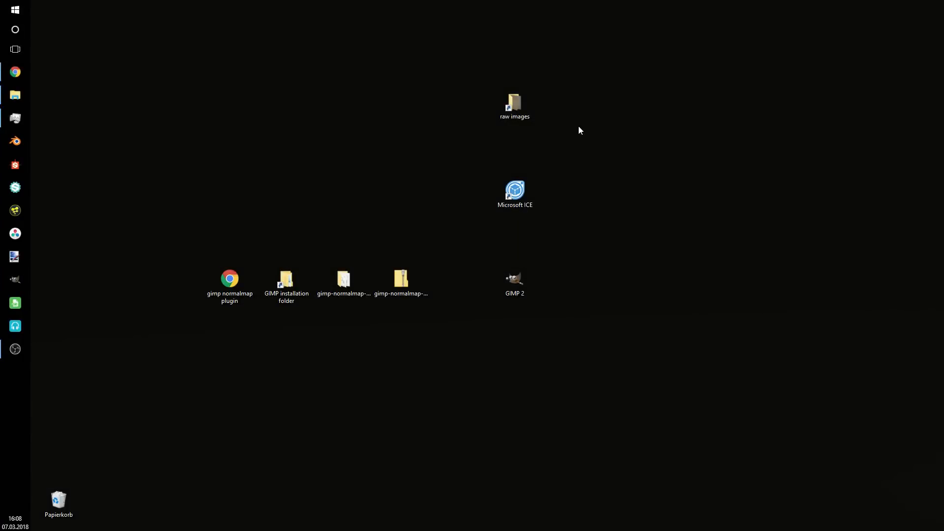
- Open the raw images folder from the desktop and select all six NEF photos
left_click_drag(564, 75, 457, 142)
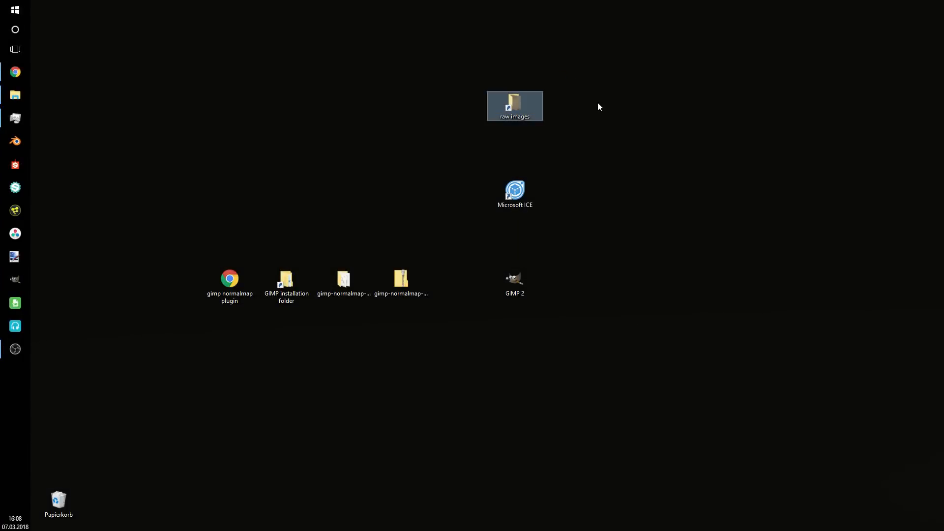
double_click(521, 112)
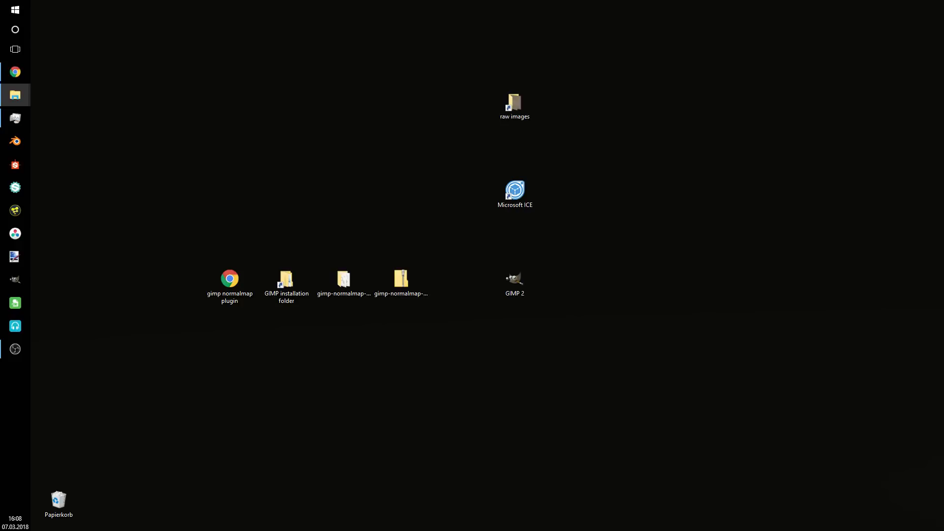
left_click_drag(702, 74, 609, 63)
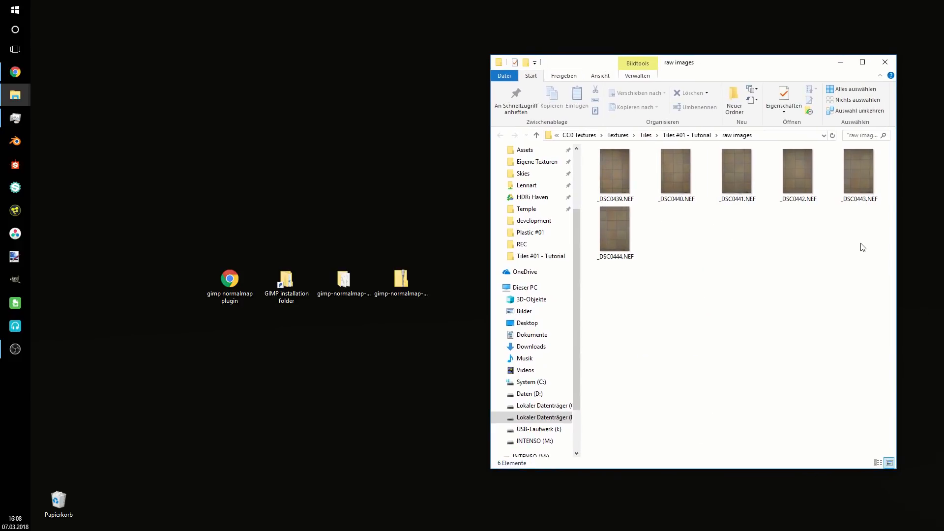
left_click_drag(860, 242, 608, 170)
right_click(617, 174)
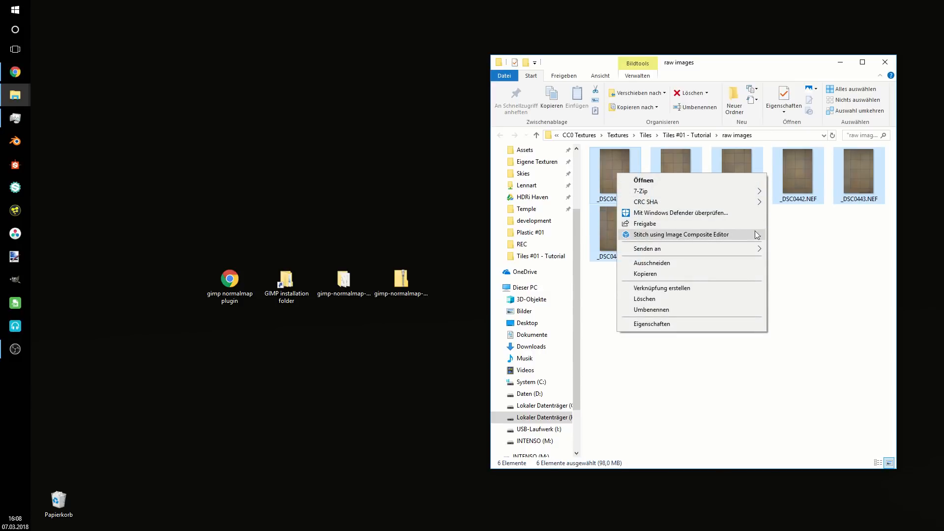
left_click(724, 70)
- Launch Microsoft ICE and start a new panorama from the six selected NEF photos in a maximized window
left_click_drag(711, 57, 760, 69)
left_click(516, 191)
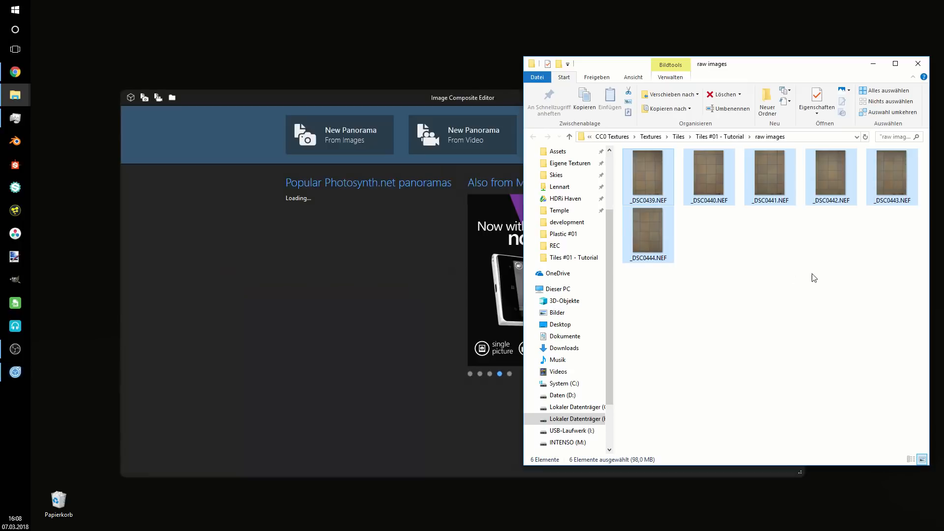
left_click_drag(647, 174, 302, 266)
left_click_drag(352, 104, 393, 4)
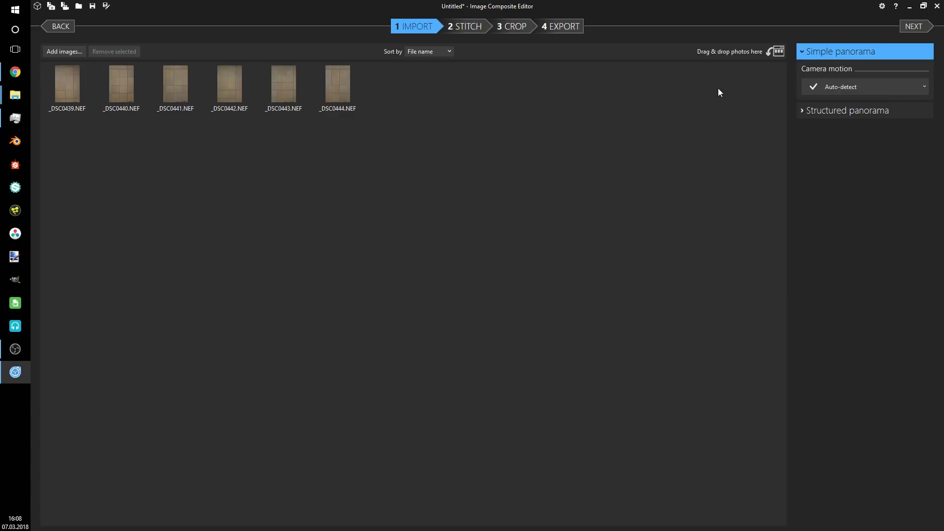
- Set the camera motion to Planar motion, stitch the six photos and inspect the stitched result
left_click(845, 90)
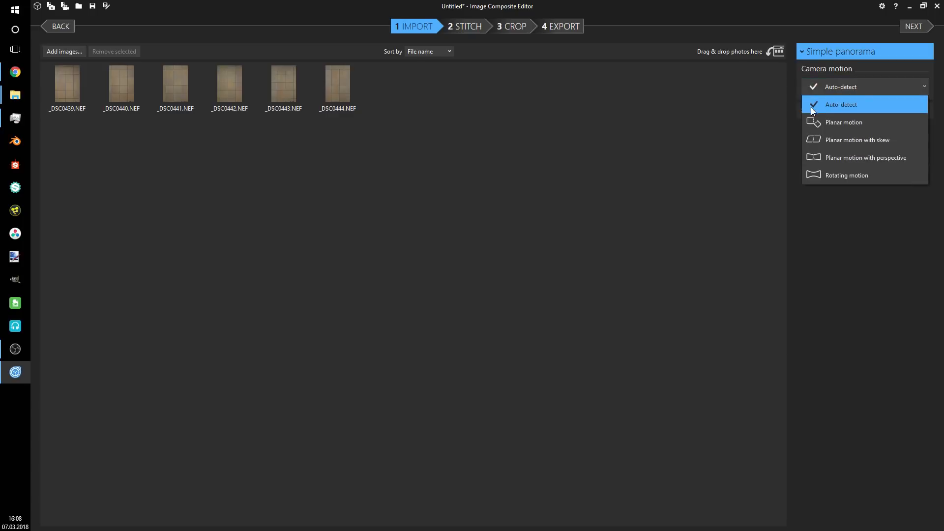
left_click(840, 124)
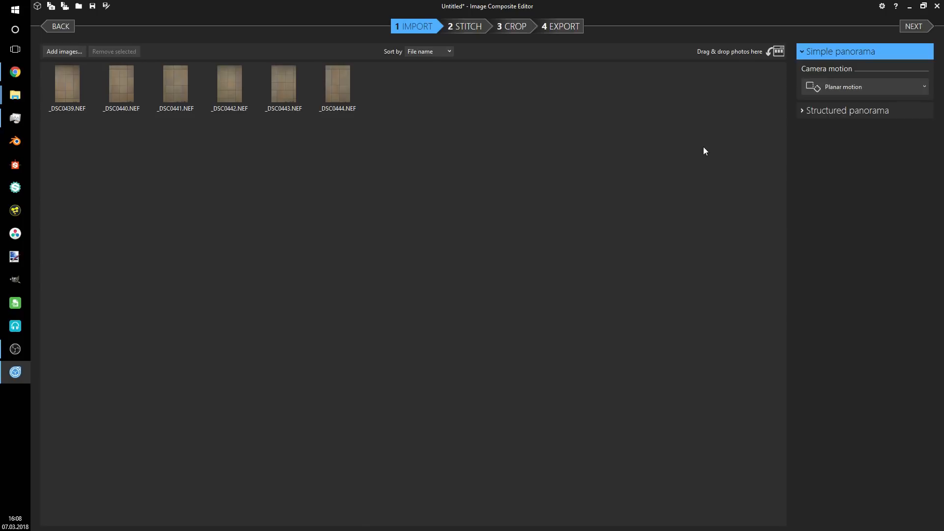
left_click(463, 28)
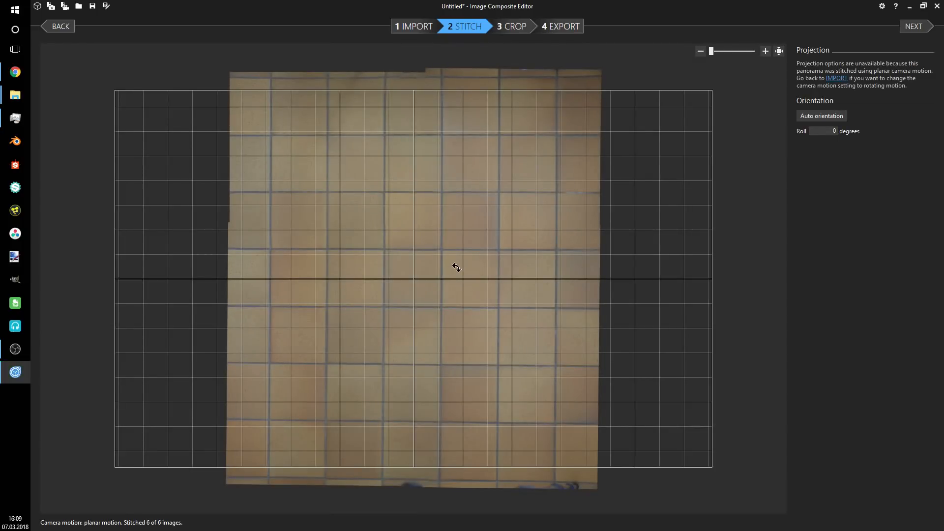
scroll(453, 260, "up", 2)
scroll(453, 256, "down", 2)
- Go through the crop stage without cropping and set the export file format to TIFF Image
left_click(520, 29)
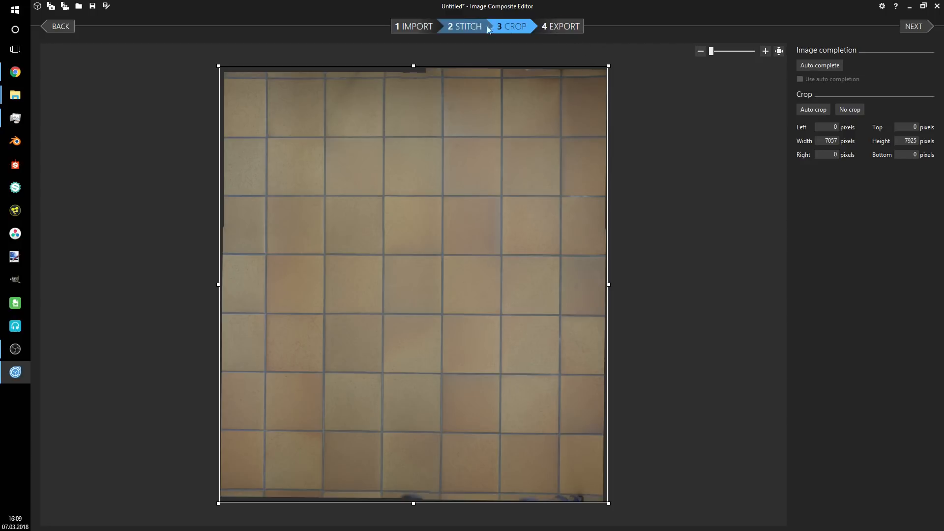
left_click(568, 26)
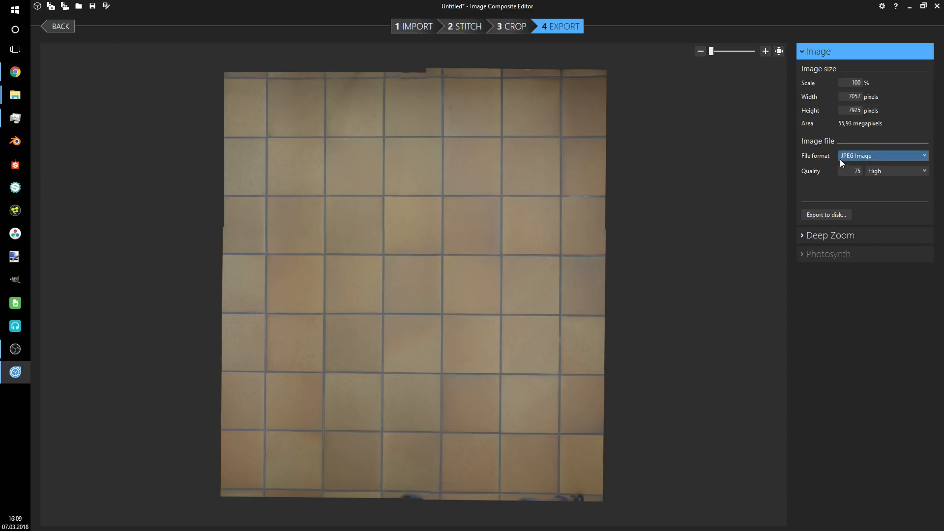
left_click_drag(853, 172, 862, 172)
left_click(857, 159)
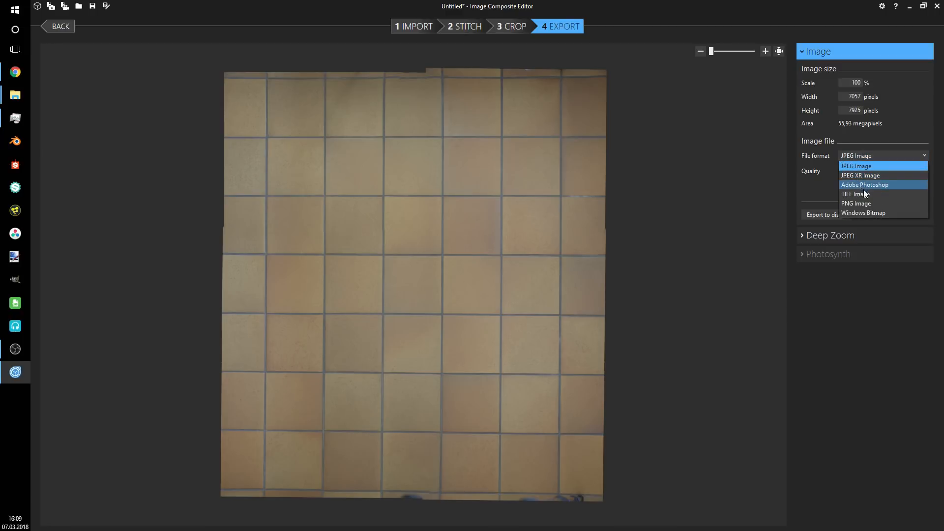
left_click(874, 194)
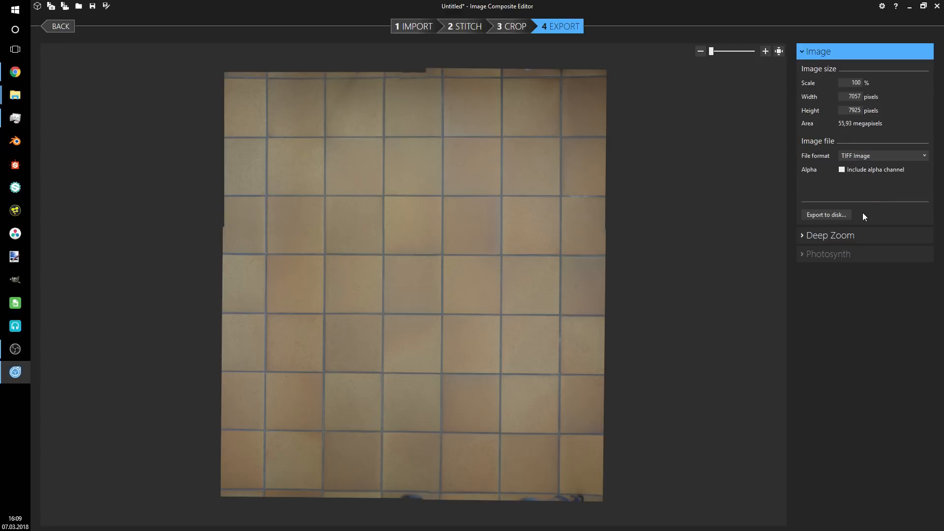
- Export the panorama to disk in the v2 folder of Tiles #01 - Tutorial under the name raw-tiles
left_click(836, 216)
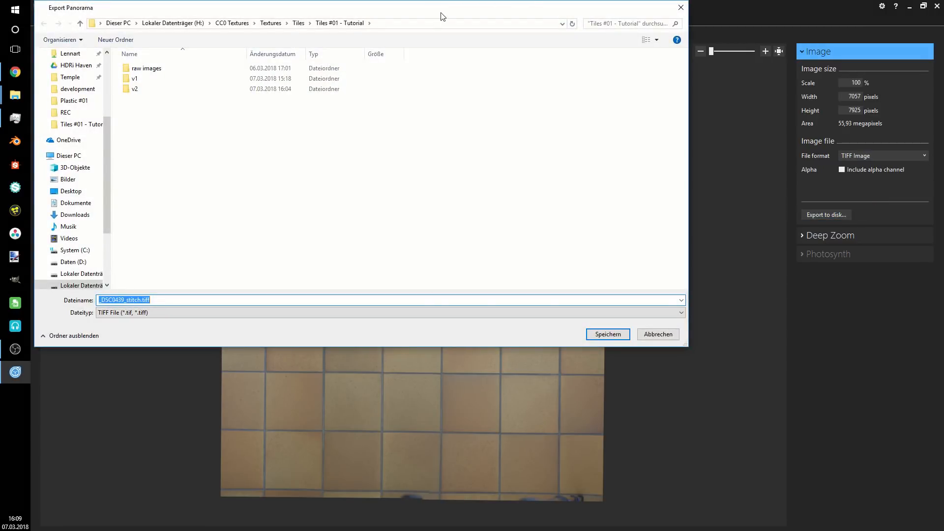
left_click_drag(442, 17, 470, 45)
double_click(178, 119)
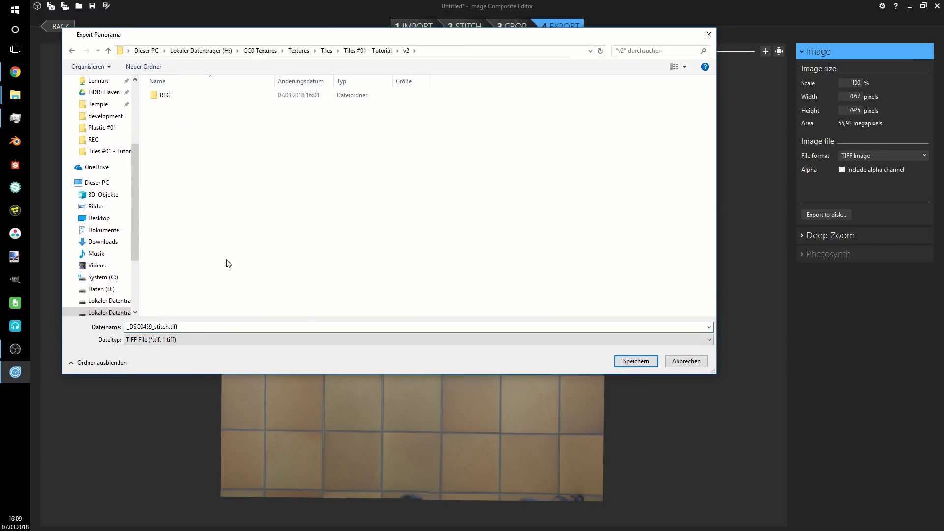
left_click(199, 328)
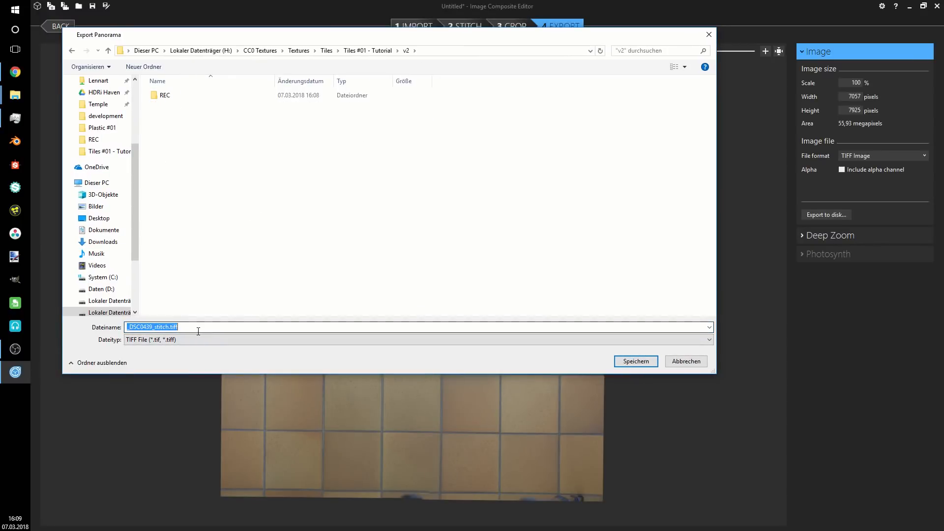
type("raw-tiles")
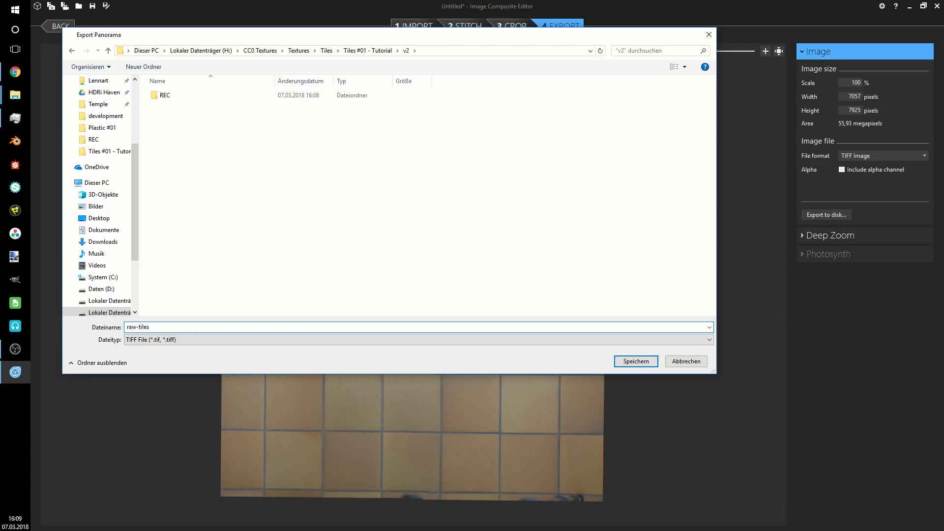
left_click(644, 363)
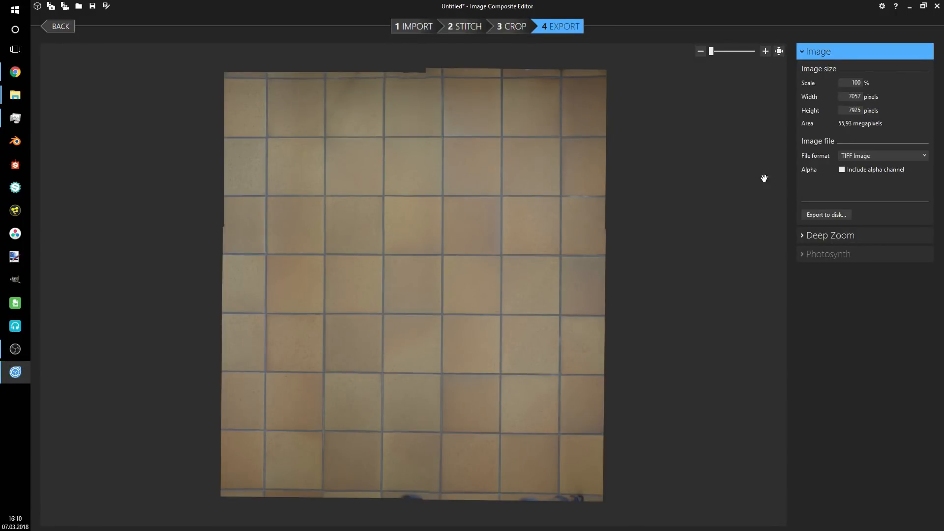
- Close Image Composite Editor and save the panorama project as proj in the v2 folder
left_click(936, 6)
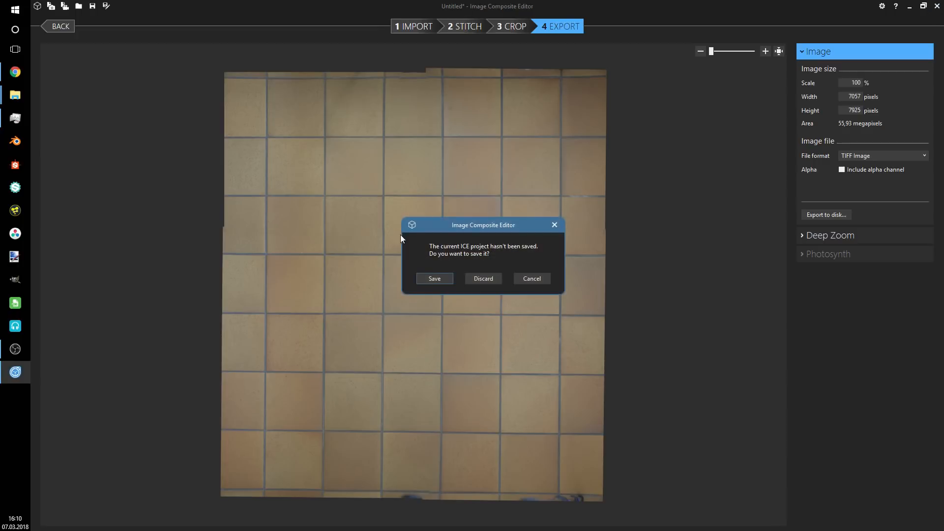
left_click(439, 276)
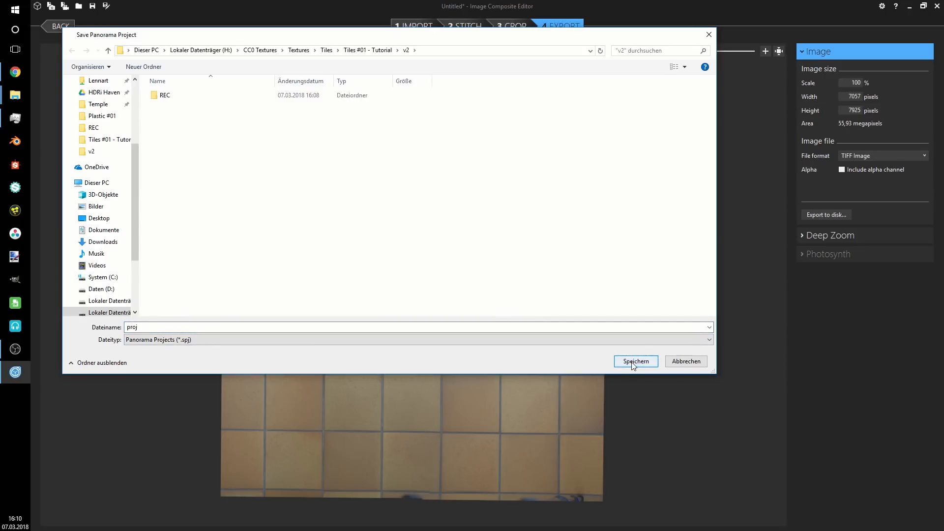
left_click(634, 362)
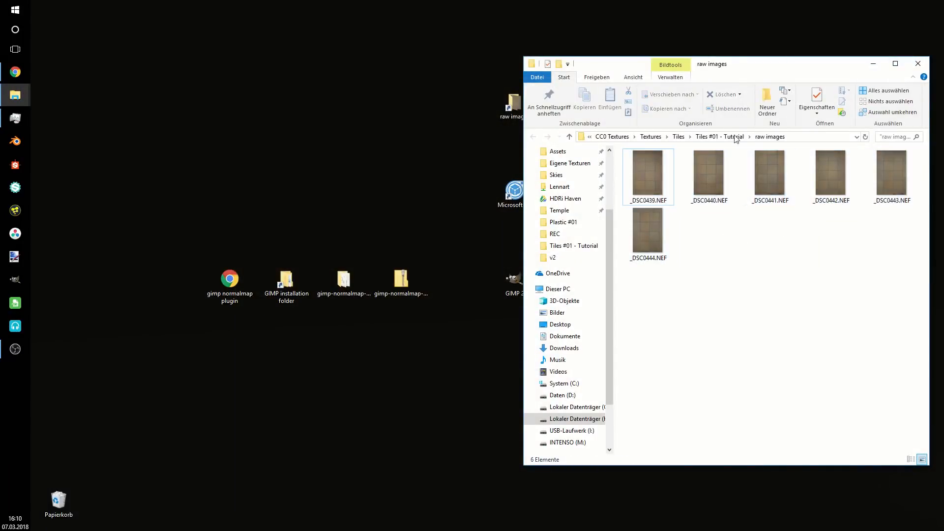
- View the exported raw-tiles.tiff from the v2 folder, then put the image viewer and folder window away
left_click(727, 136)
double_click(754, 181)
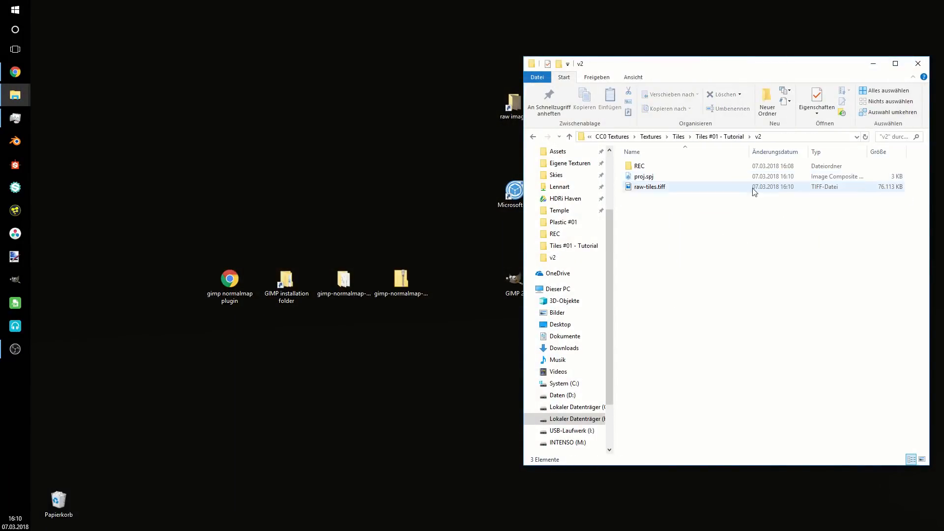
double_click(759, 187)
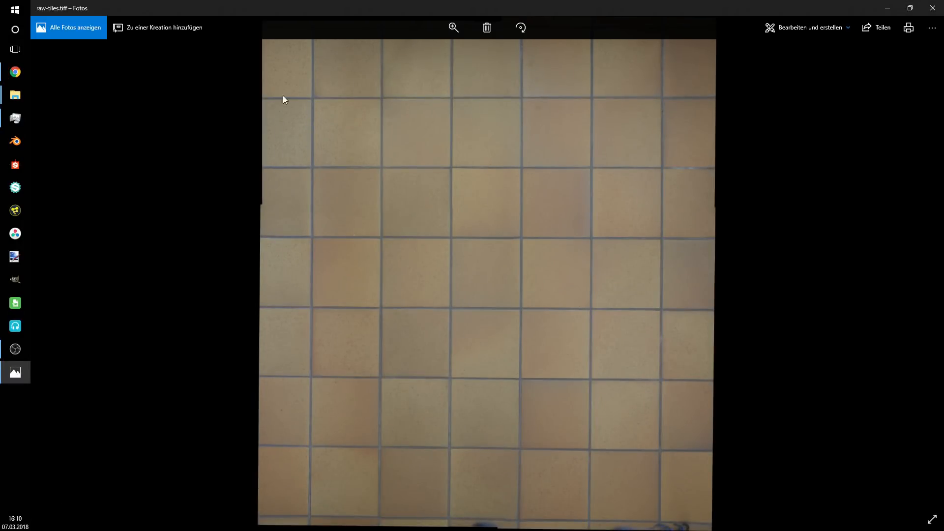
left_click_drag(797, 4, 536, 90)
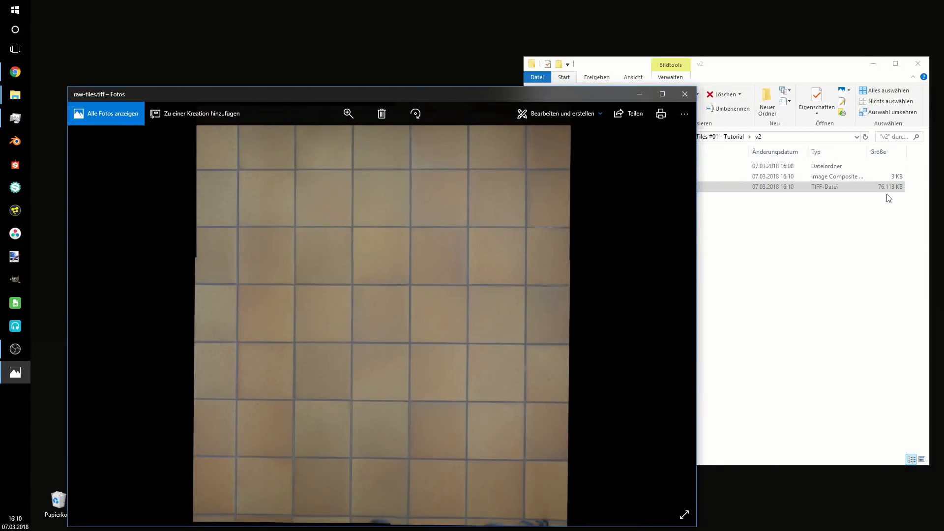
left_click_drag(449, 96, 464, 1)
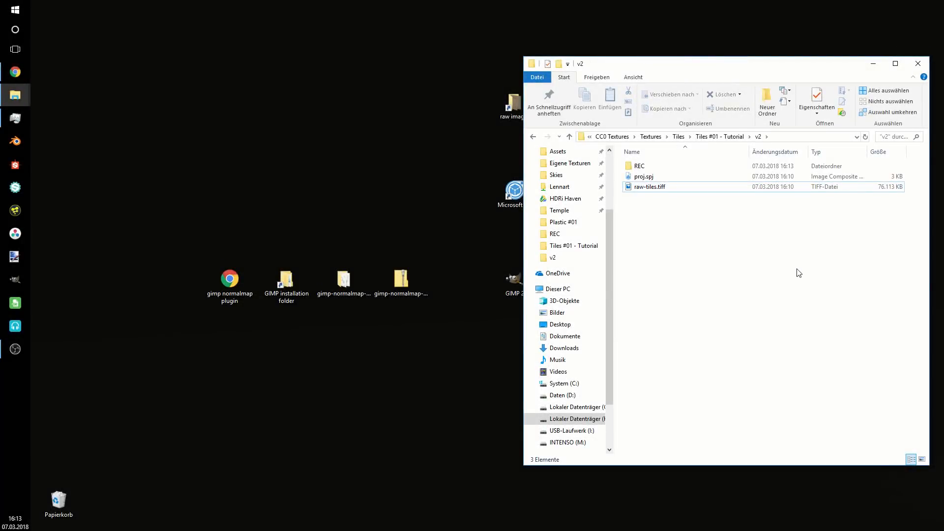
left_click(872, 64)
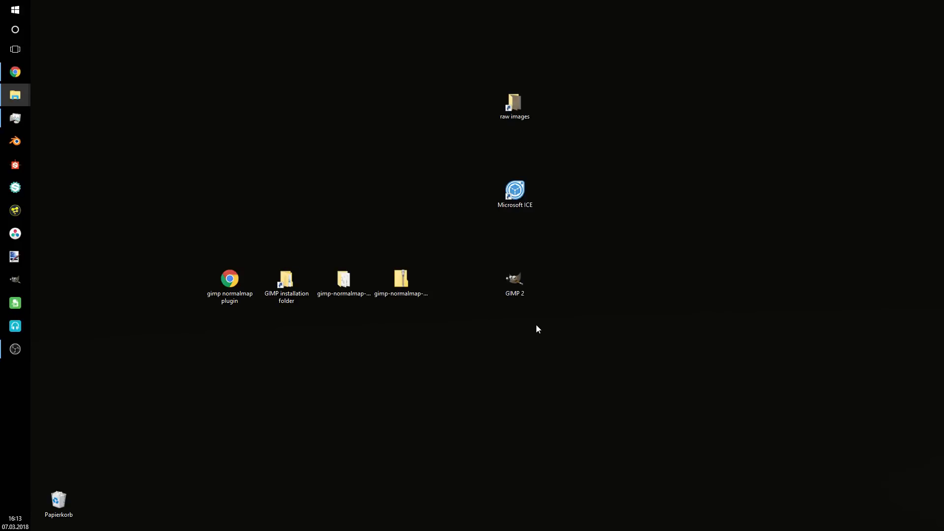
- Look at the gimp-normalmap download page and the downloaded plugin archive, closing each one again
double_click(229, 285)
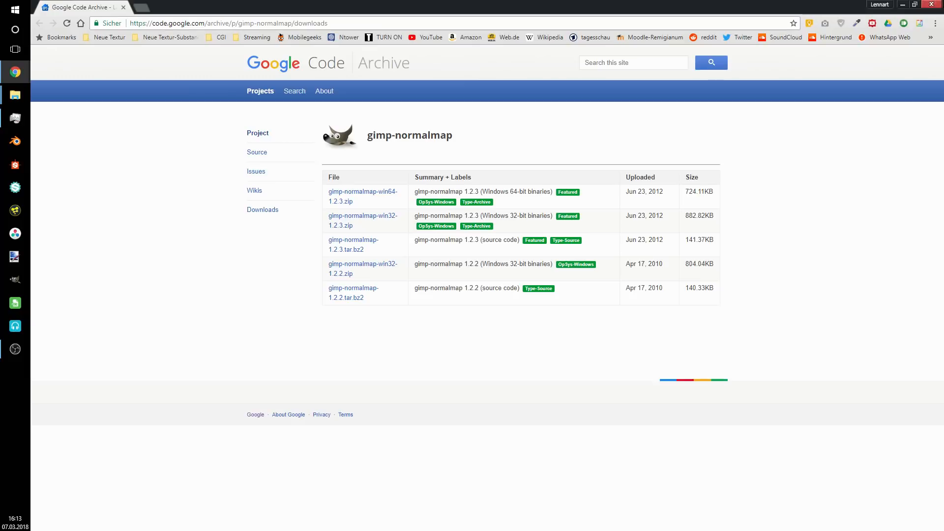
left_click(930, 4)
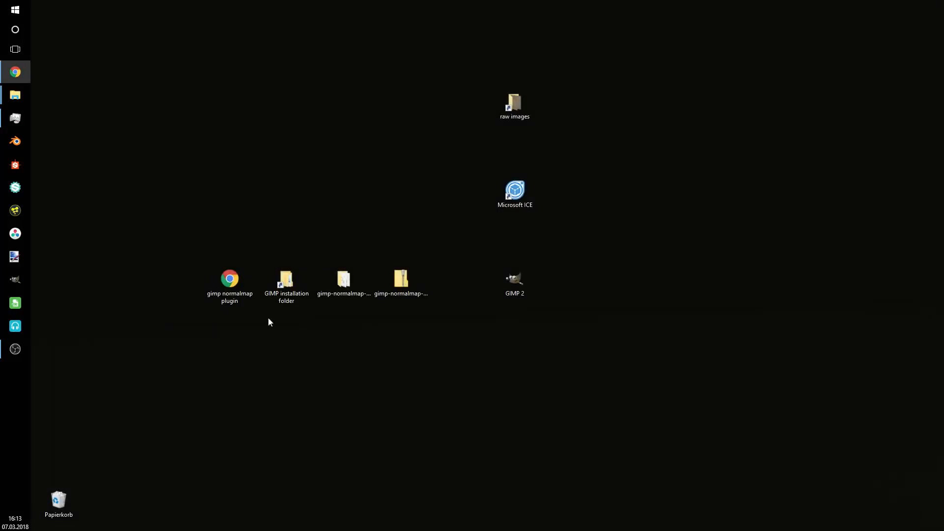
double_click(401, 280)
left_click(931, 76)
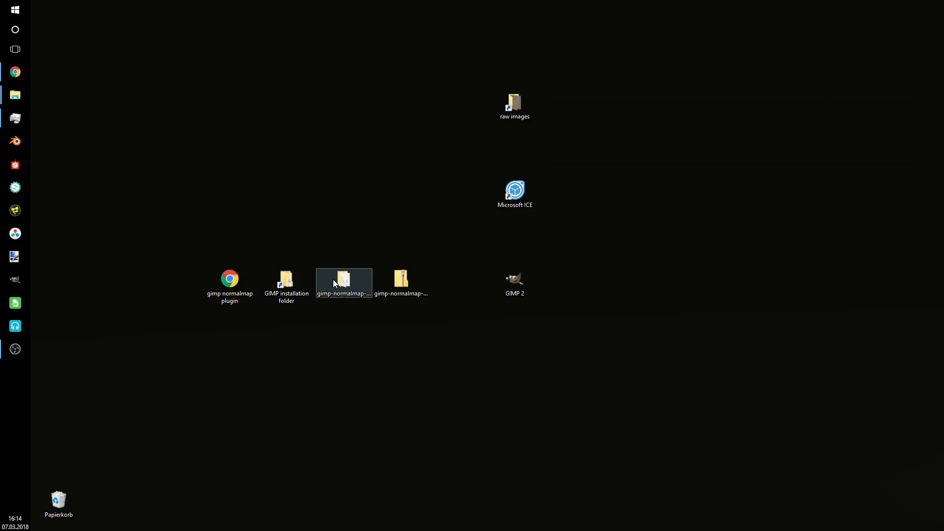
- Open the extracted gimp-normalmap-win64-1.2.3 folder and examine normalmap.exe and the three DLL files
double_click(333, 282)
left_click_drag(752, 96, 491, 55)
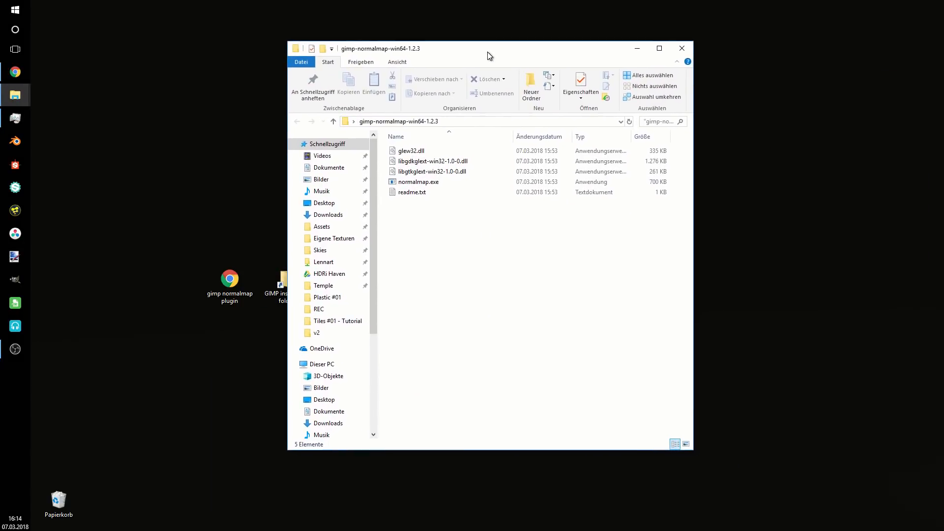
left_click(419, 183)
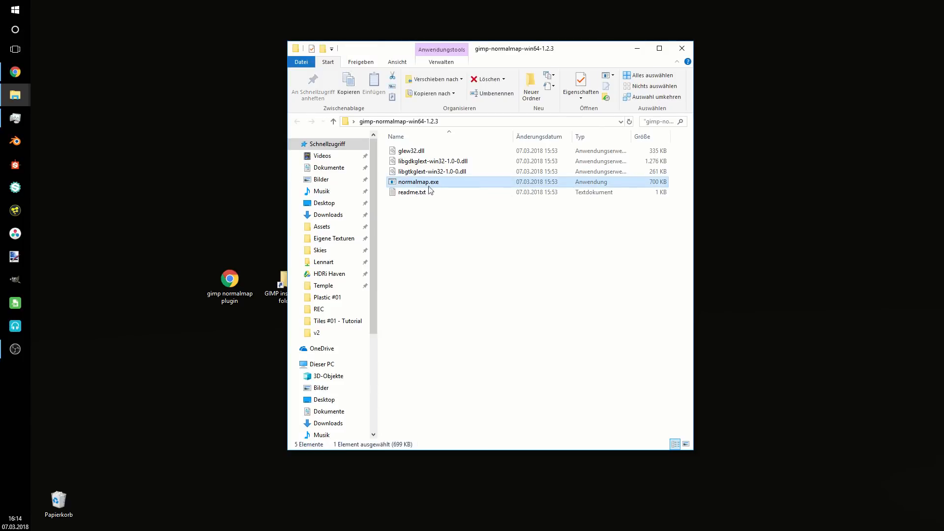
left_click(421, 153)
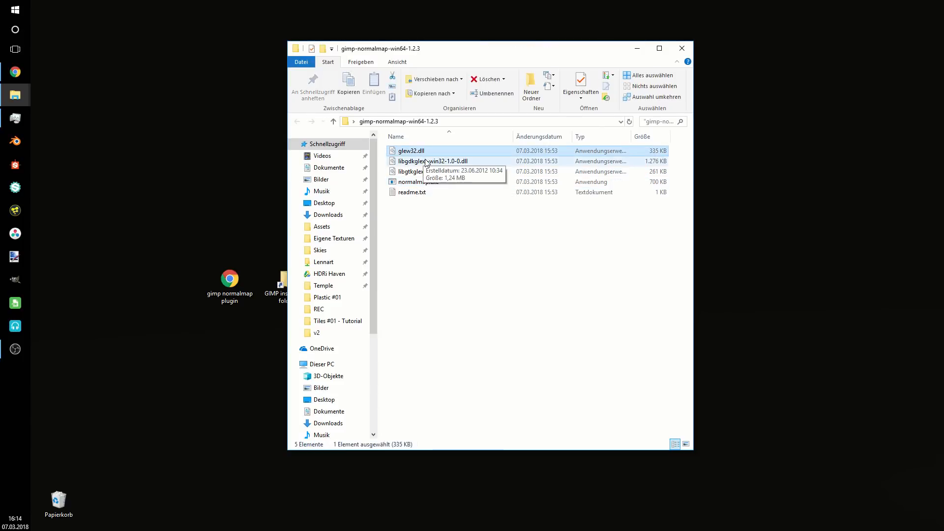
left_click(426, 162)
left_click(428, 172)
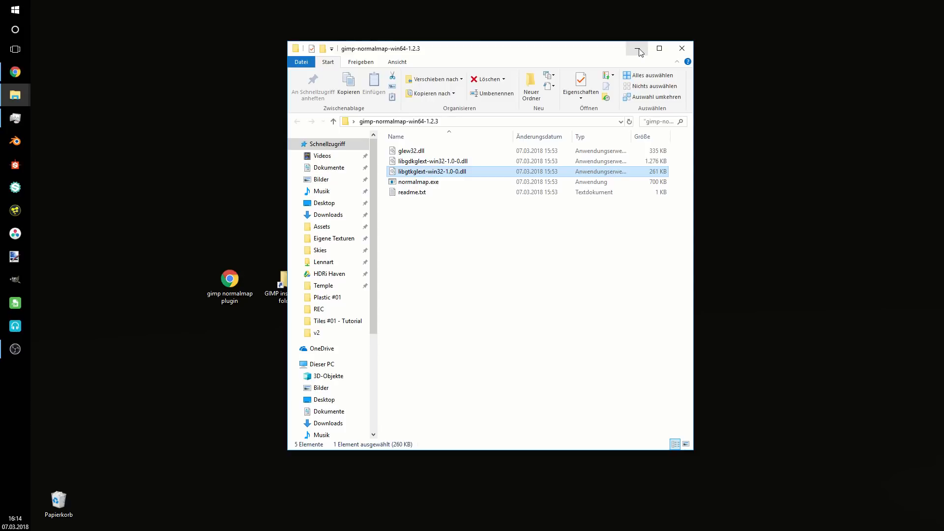
- Read the plug-in and DLL install paths in readme.txt, then put the text and folder windows away
double_click(407, 193)
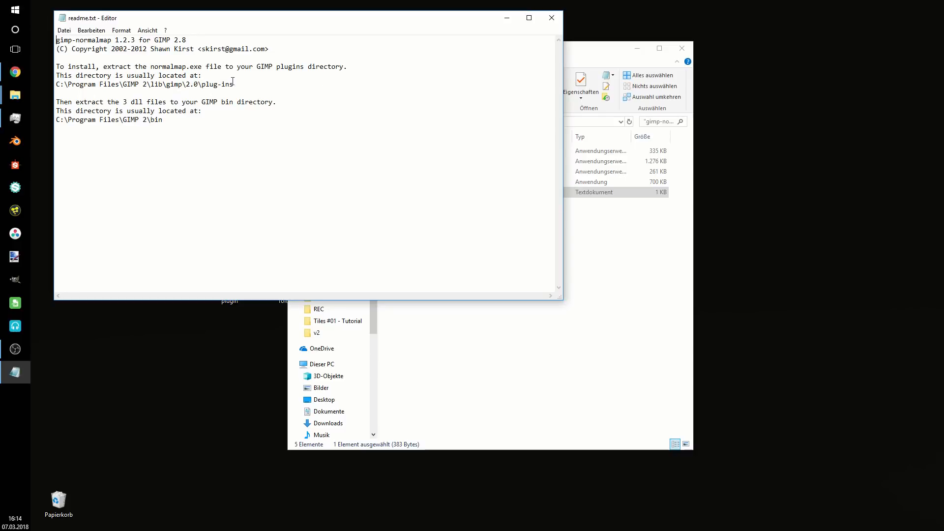
left_click_drag(246, 84, 54, 85)
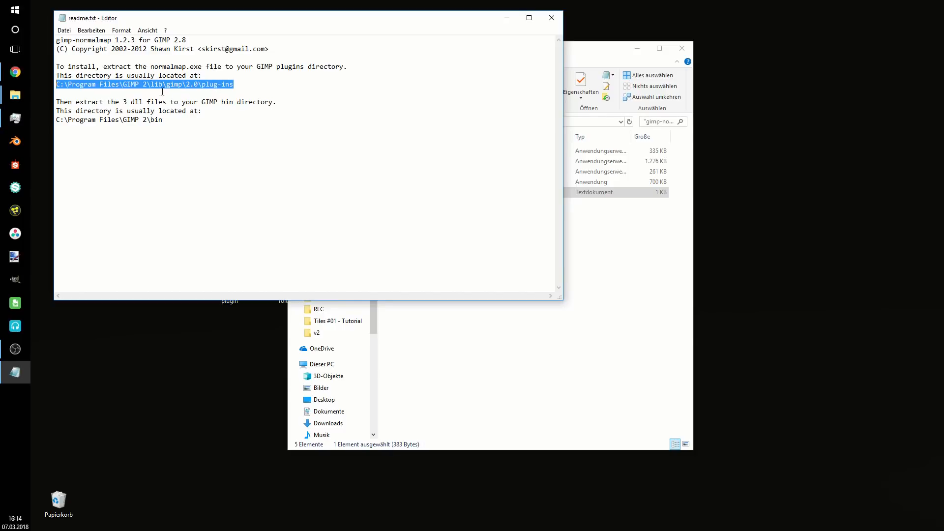
left_click(233, 85)
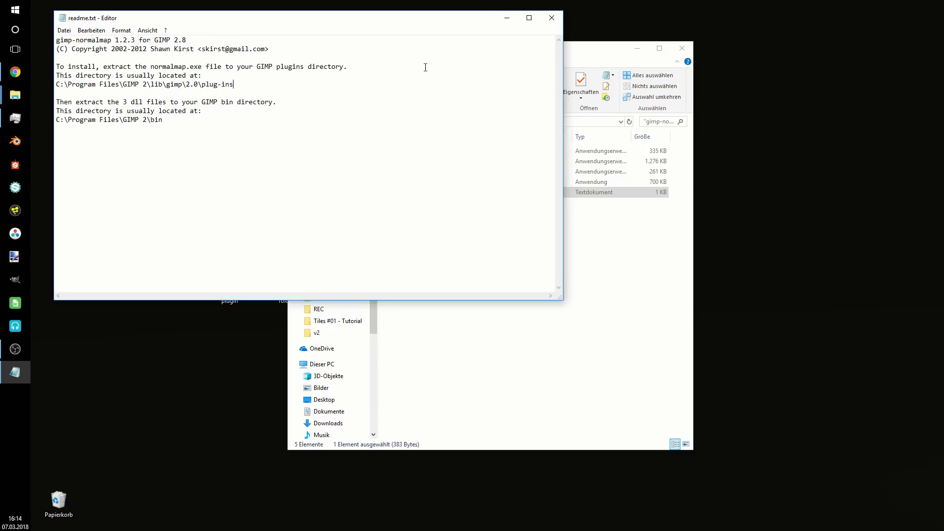
left_click(507, 18)
left_click(636, 48)
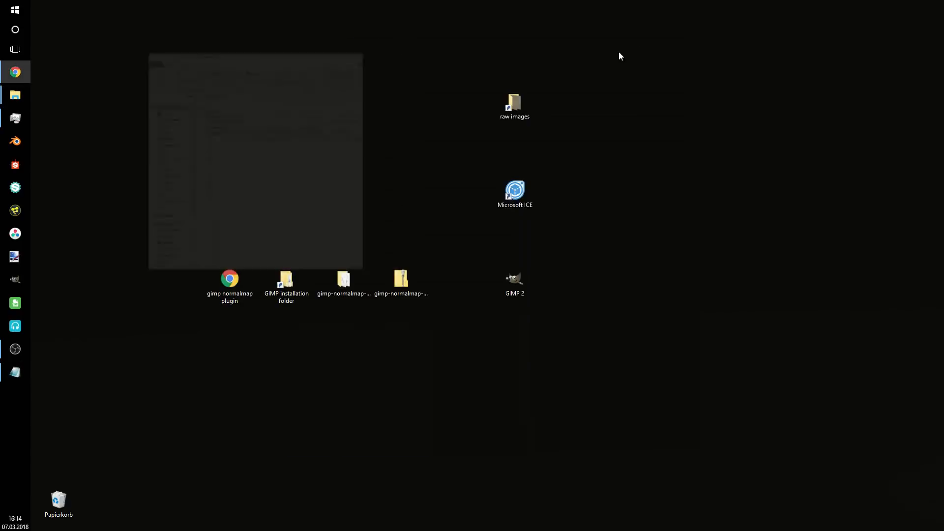
- Open the GIMP installation folder beside the readme and go to its lib\gimp\2.0\plug-ins folder
double_click(292, 288)
left_click_drag(506, 73, 736, 79)
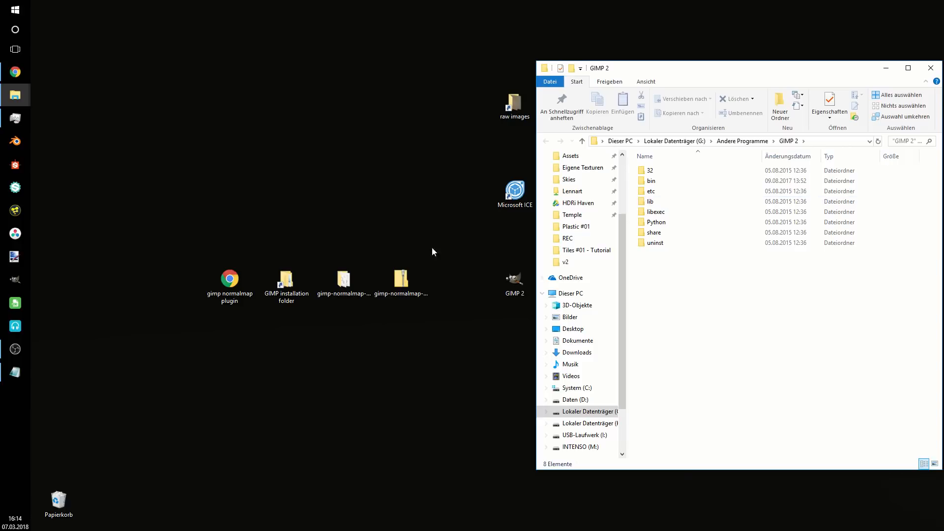
left_click(15, 372)
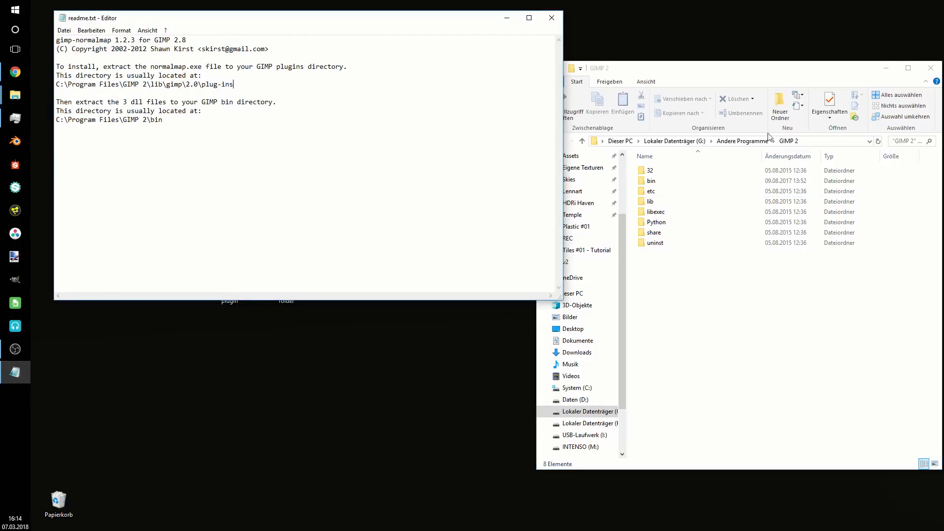
double_click(657, 201)
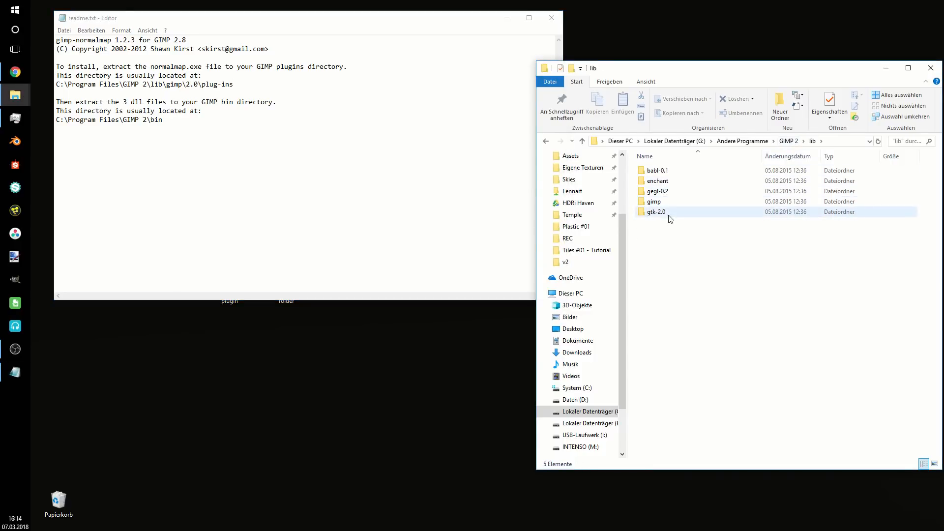
double_click(665, 202)
double_click(669, 172)
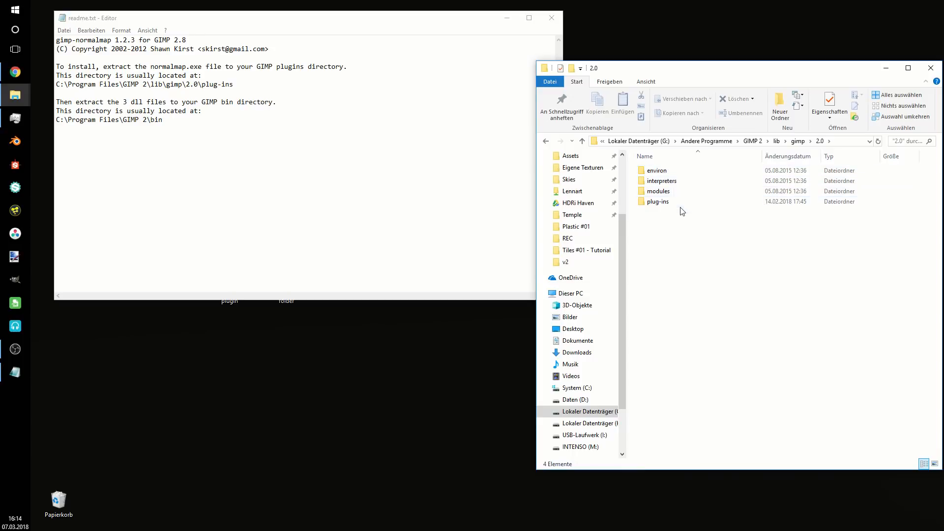
double_click(659, 202)
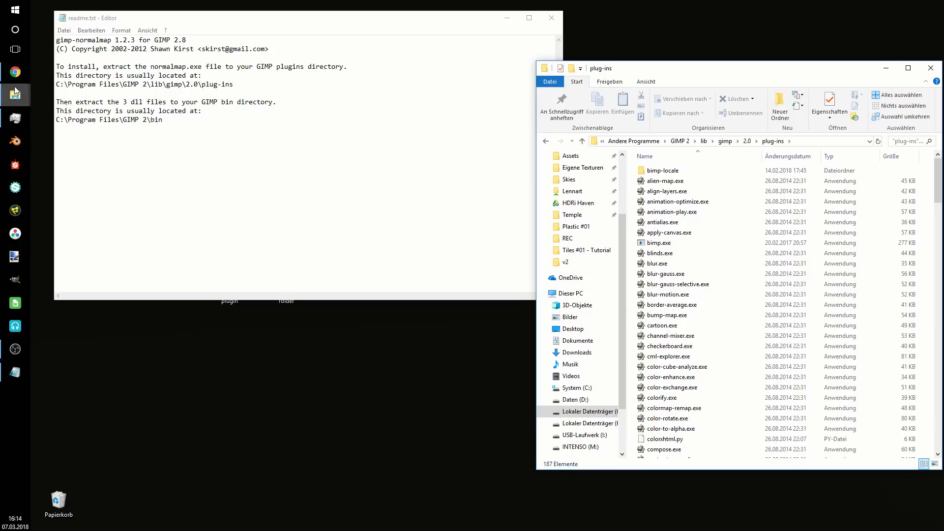
- Bring up the gimp-normalmap-win64-1.2.3 folder, single out normalmap.exe beside plug-ins, and put the plugin folder away
mouse_move(14, 95)
left_click(56, 135)
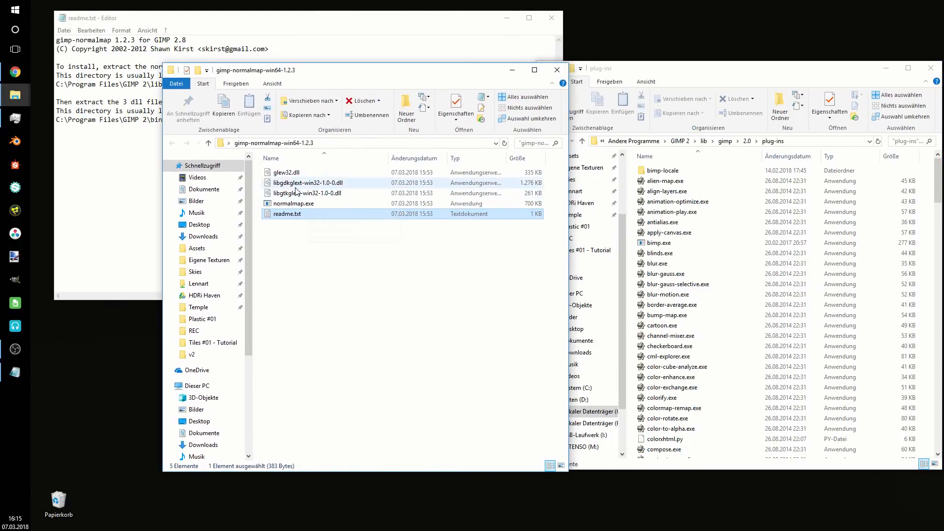
left_click(320, 203)
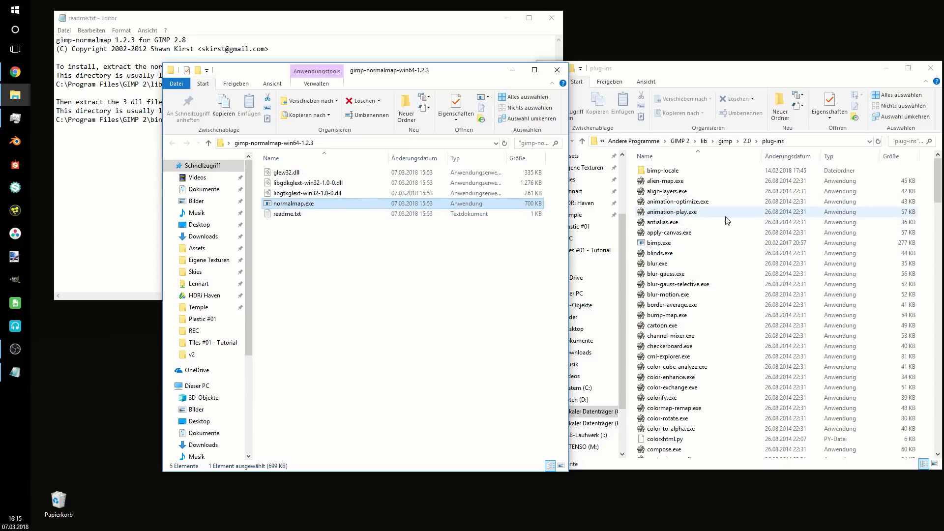
left_click(511, 73)
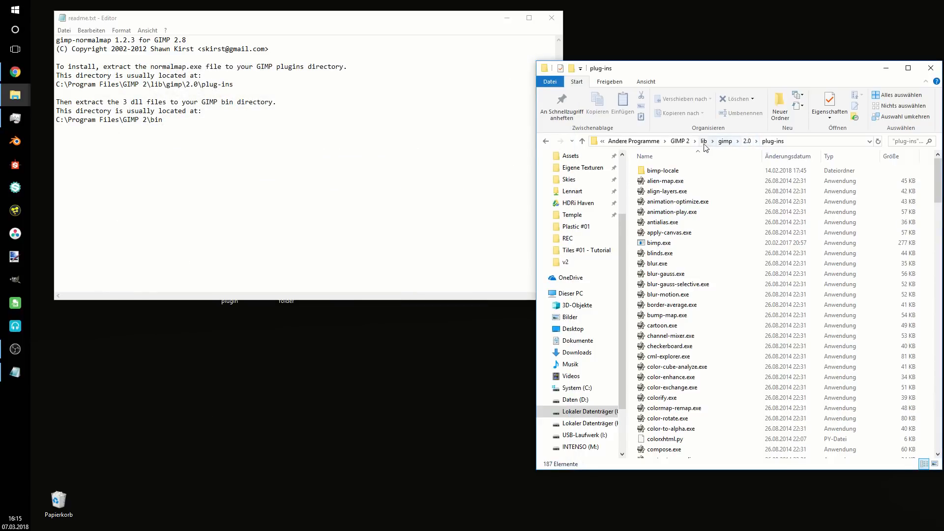
- Look through the DLL files in GIMP 2's bin folder, then close the folder and the readme
left_click(686, 143)
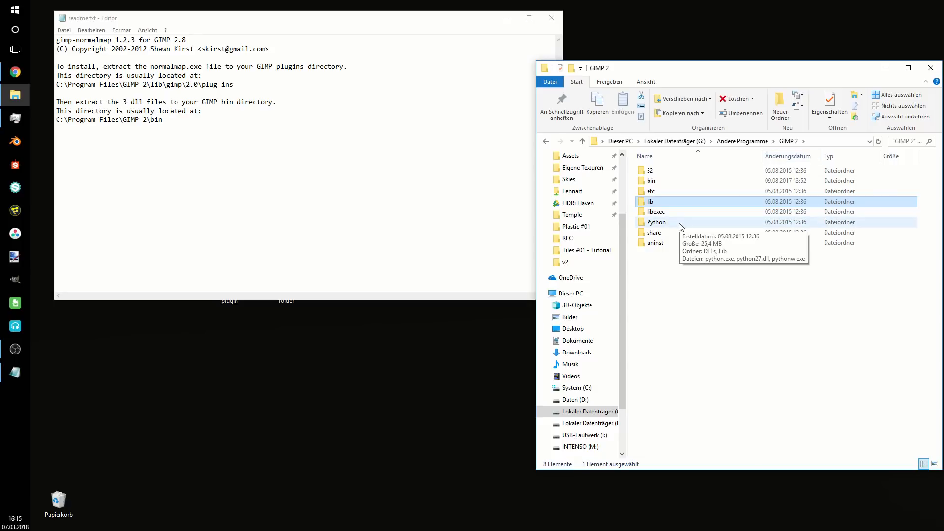
double_click(658, 183)
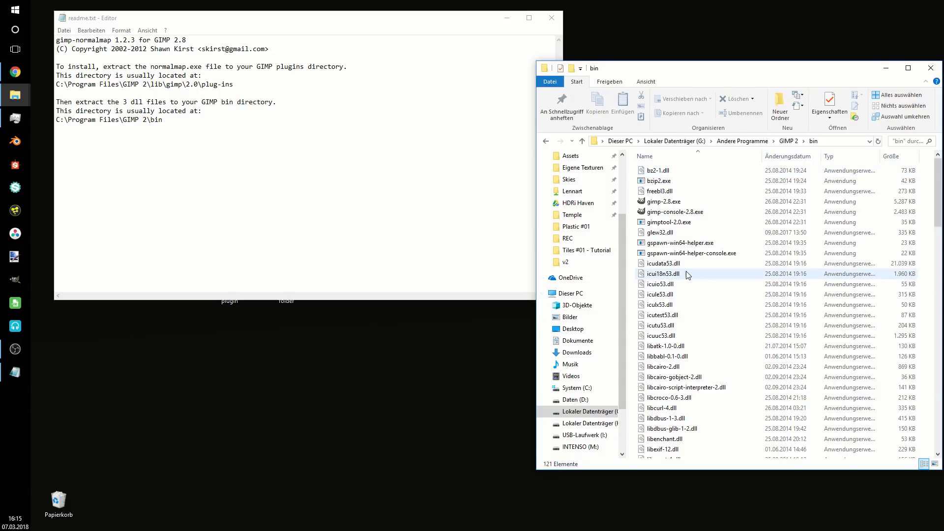
scroll(686, 274, "down", 6)
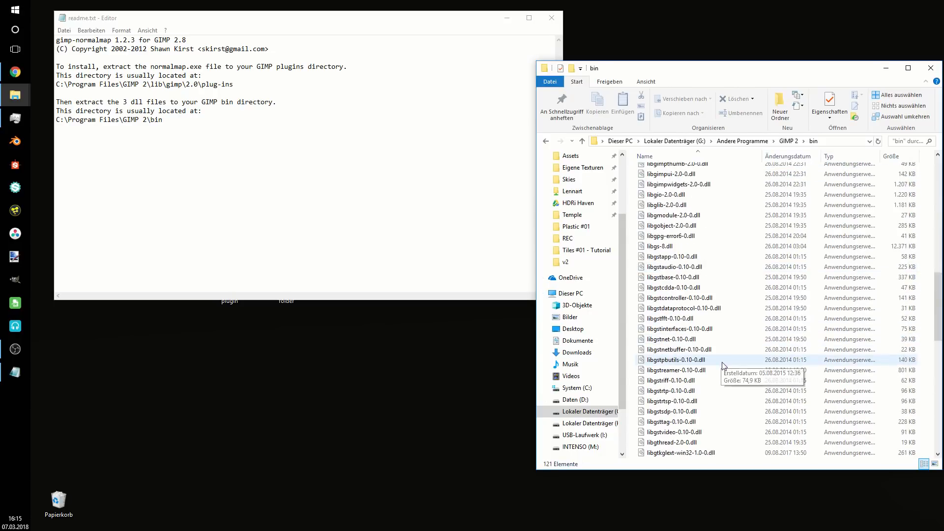
scroll(715, 354, "down", 8)
scroll(715, 273, "up", 14)
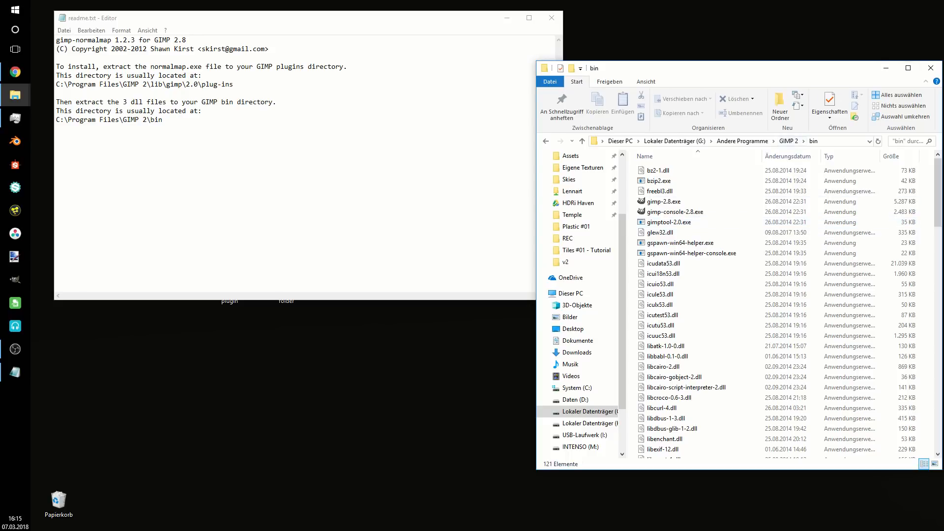
left_click(931, 68)
left_click(551, 18)
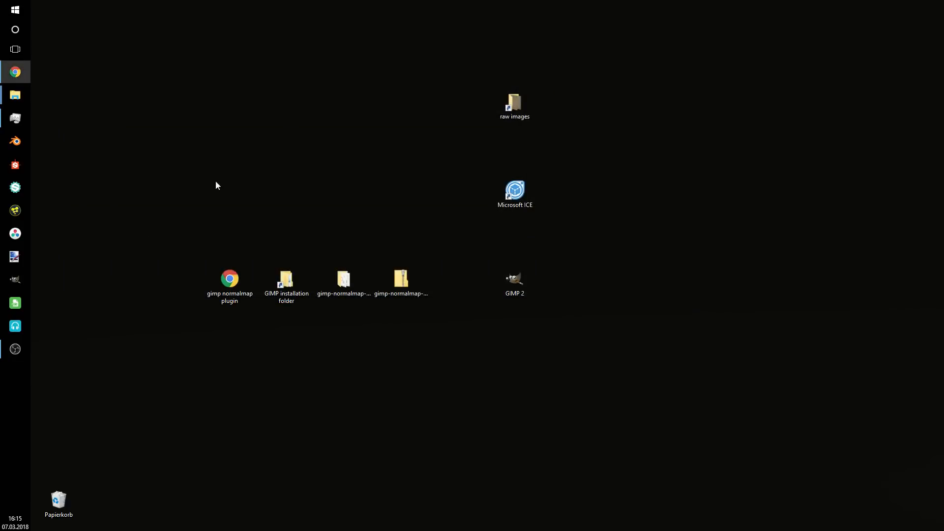
- Start GIMP, load raw-tiles.tiff into it and fit the whole image in the window
double_click(511, 282)
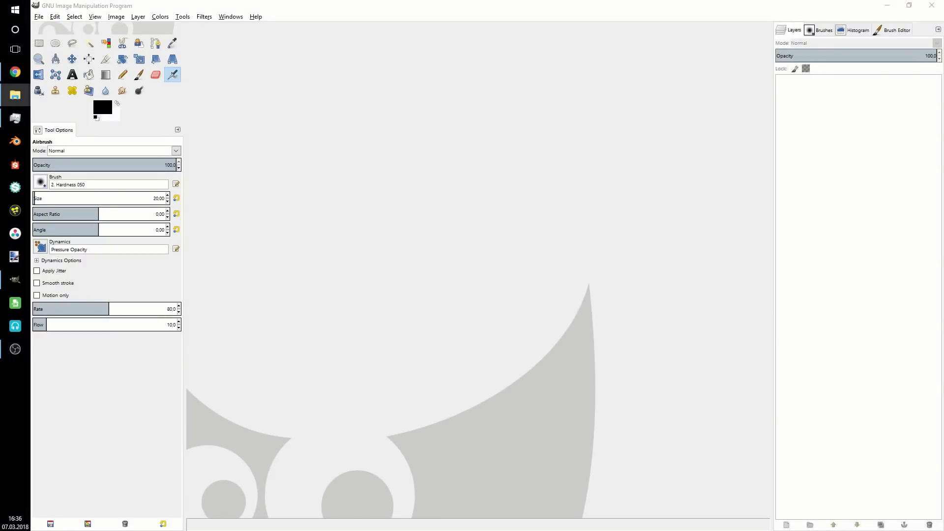
left_click_drag(663, 207, 627, 209)
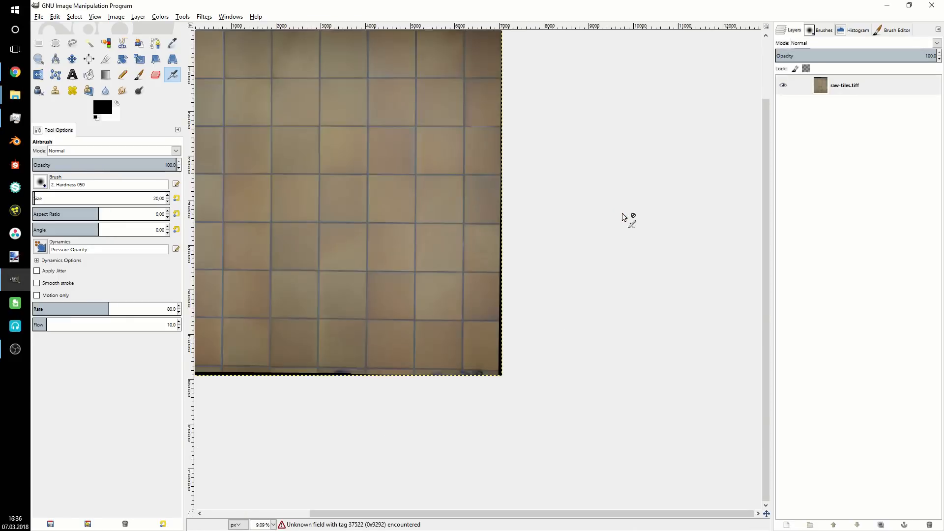
key("shift+j")
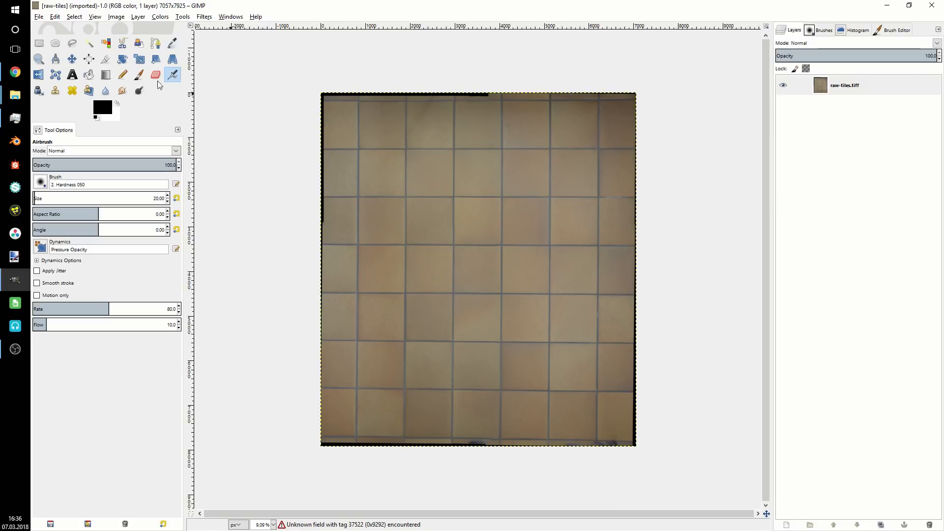
- Select a rectangle of about 5764 × 5775 px around the inner tiles, starting near 649, 1089
left_click(42, 46)
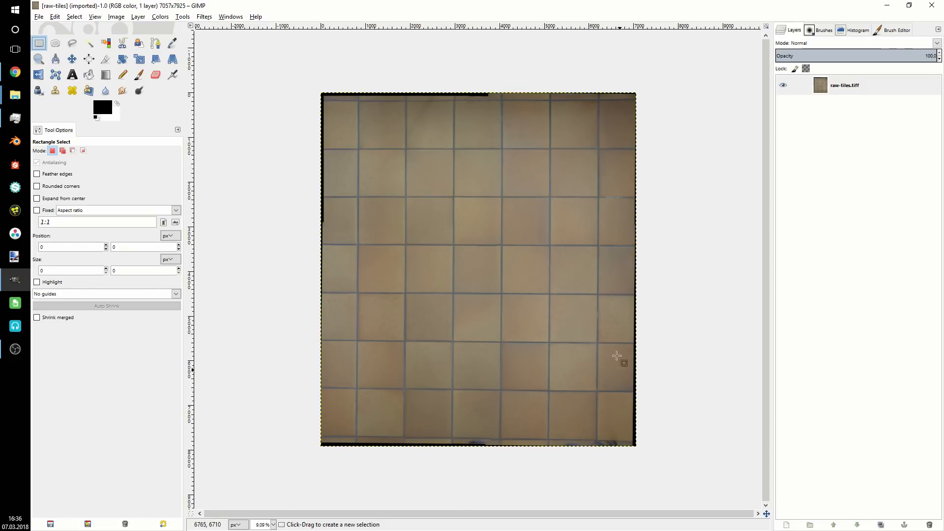
left_click_drag(351, 142, 606, 399)
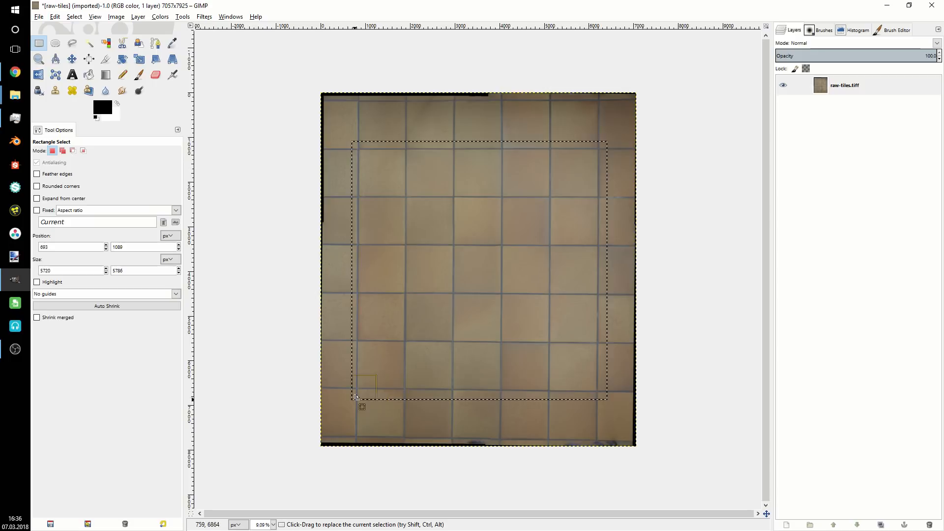
left_click_drag(367, 392, 363, 386)
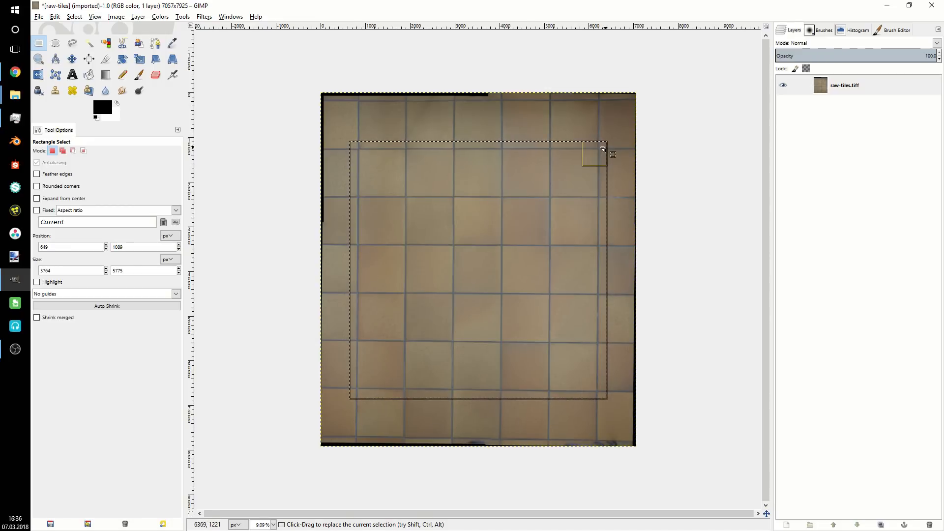
- Create guides from the selection, then select an area of about 8471 × 9636 px enclosing the whole image
left_click(114, 17)
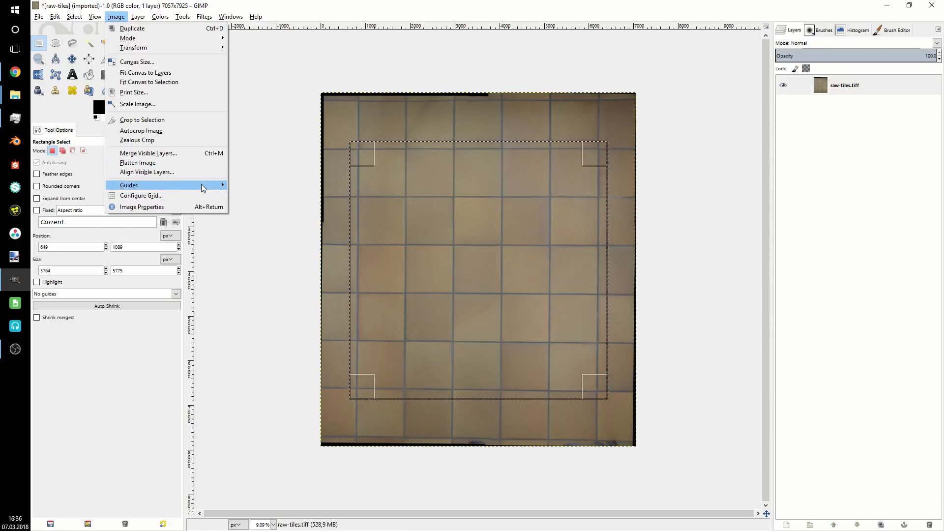
mouse_move(223, 186)
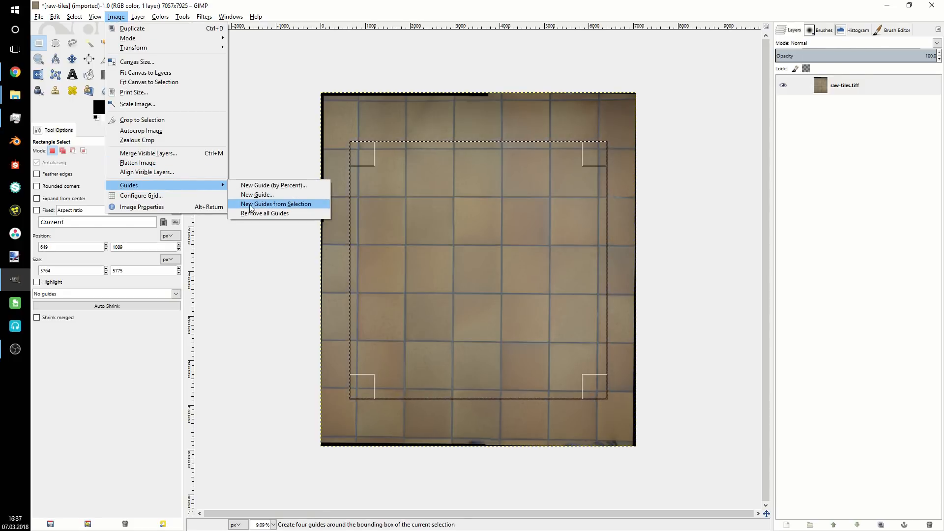
left_click(299, 209)
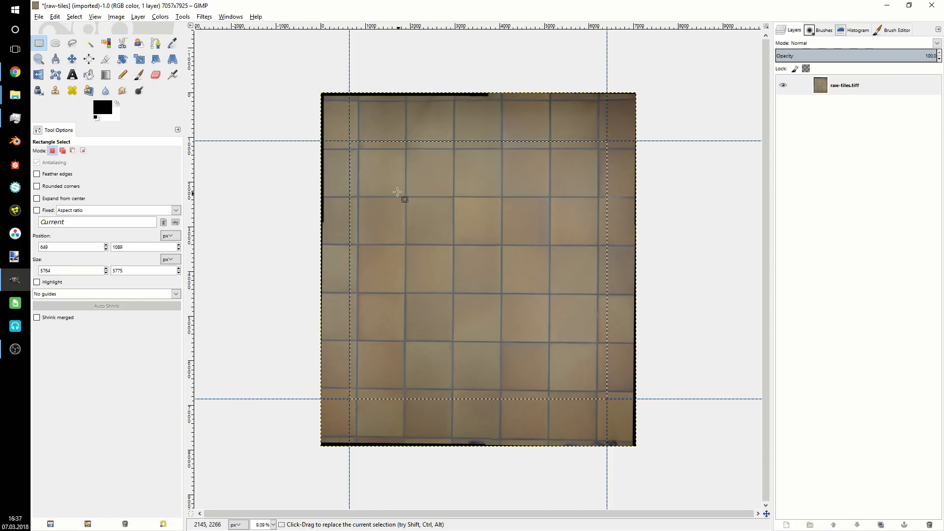
left_click_drag(262, 48, 685, 478)
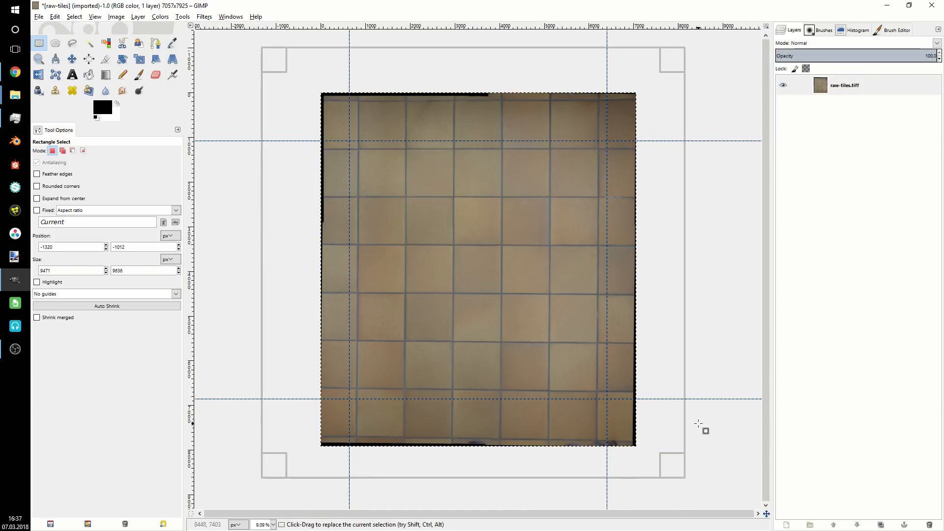
- Start a Perspective transform on the raw-tiles.tiff layer and pull its upper-right corner slightly inward, keeping the dialog clear
left_click(173, 59)
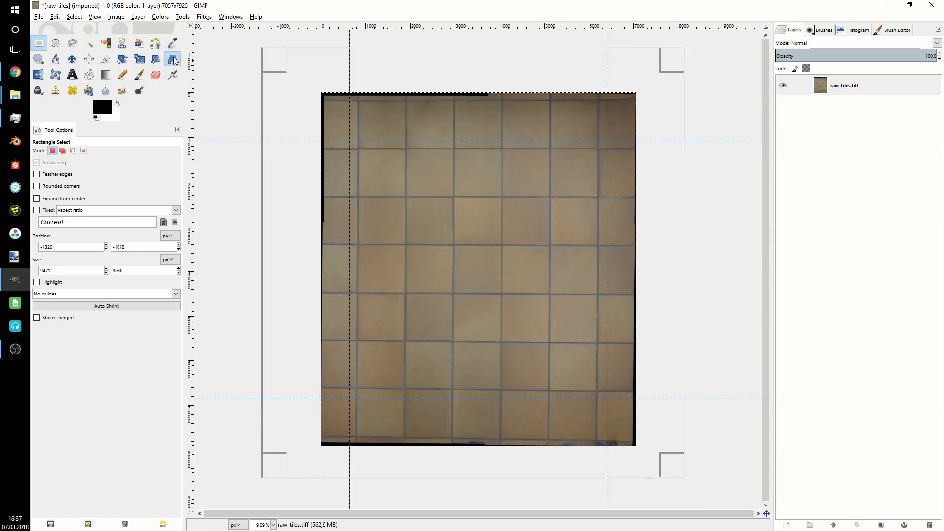
left_click(536, 240)
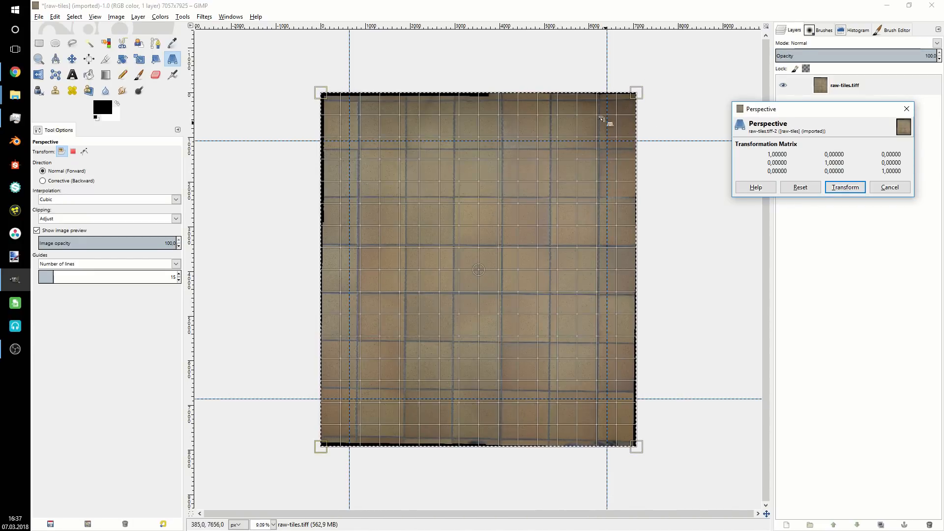
mouse_move(635, 95)
left_mouse_down()
mouse_move(588, 169)
mouse_move(538, 209)
mouse_move(591, 169)
mouse_move(632, 99)
left_mouse_up()
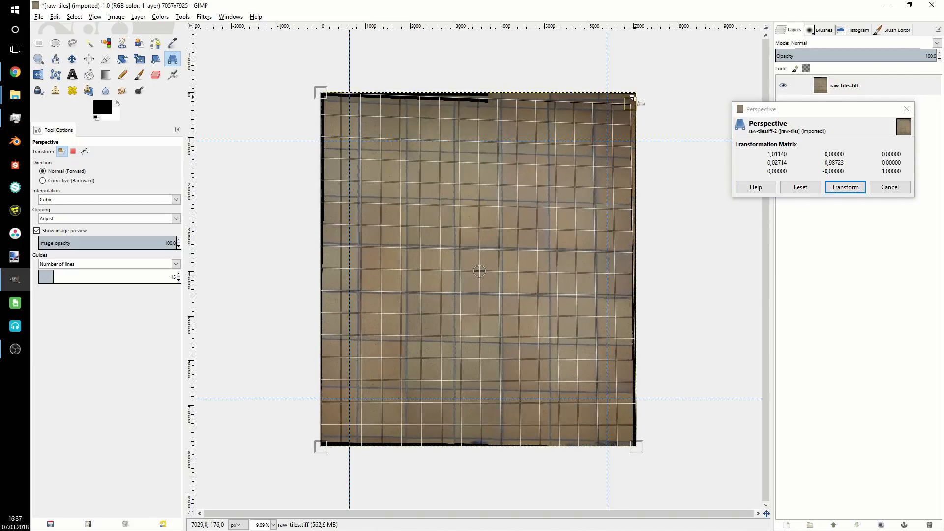
left_click_drag(820, 109, 833, 132)
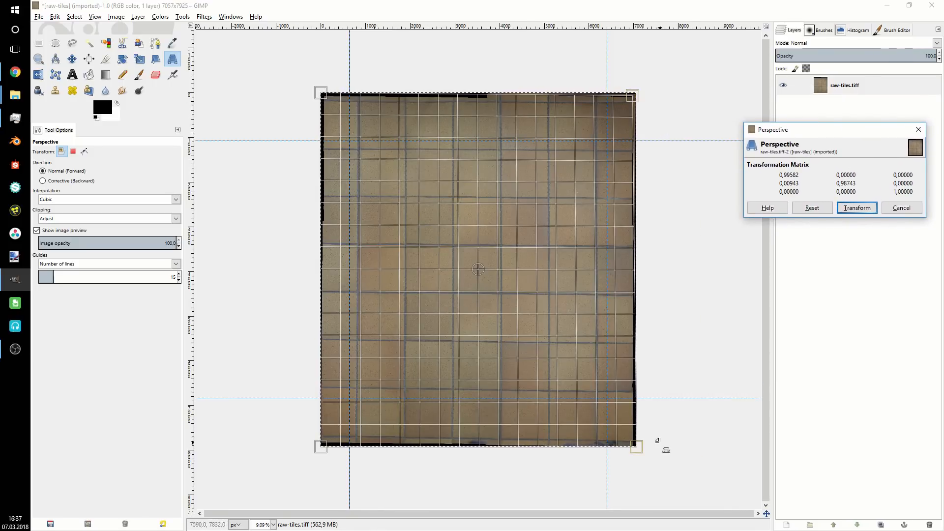
- Pull the lower-right perspective corner outward to about 7424, 8268 px, bringing the nearby grout crossing onto the guide intersection
scroll(658, 440, "up", 3)
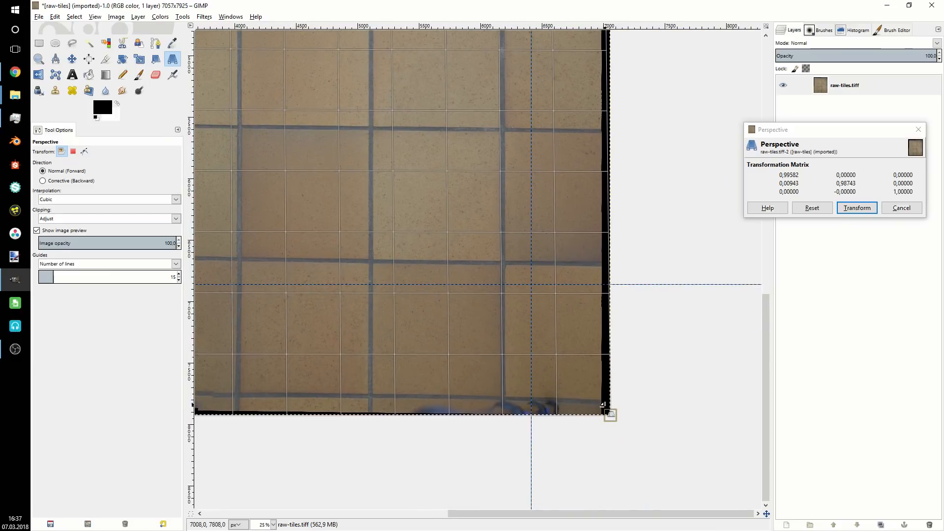
left_click_drag(610, 415, 653, 454)
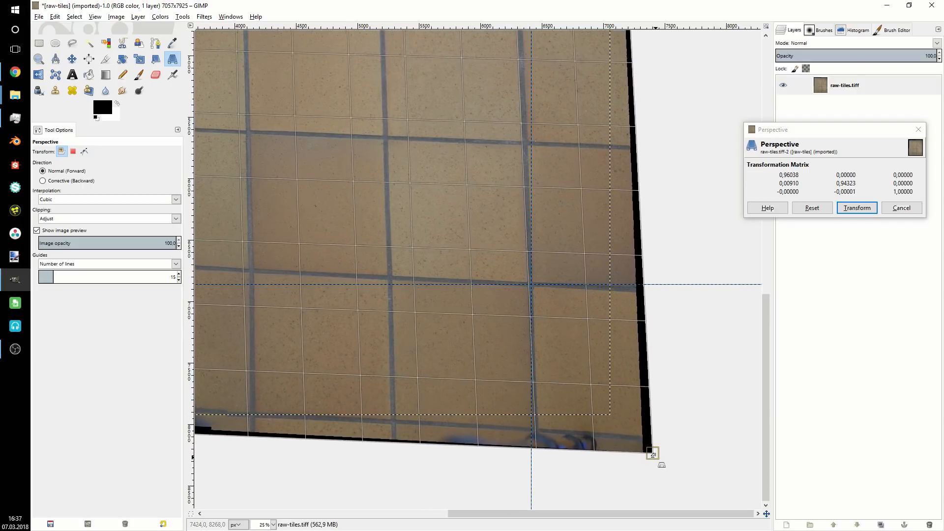
scroll(566, 316, "up", 2)
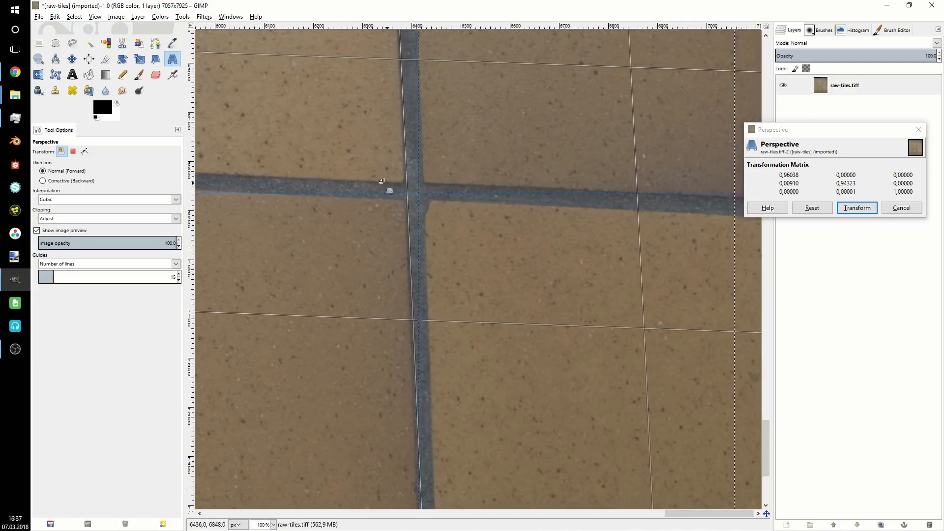
left_click_drag(408, 220, 500, 310)
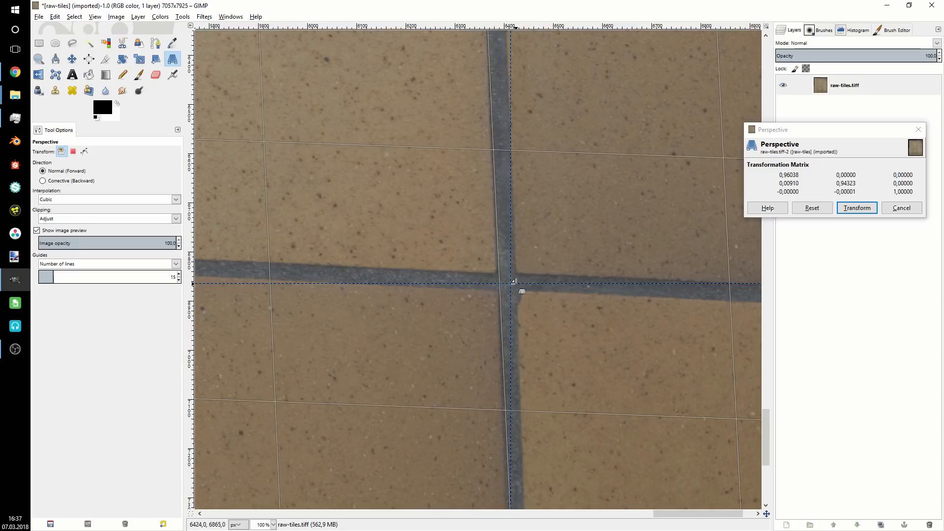
scroll(587, 383, "down", 1)
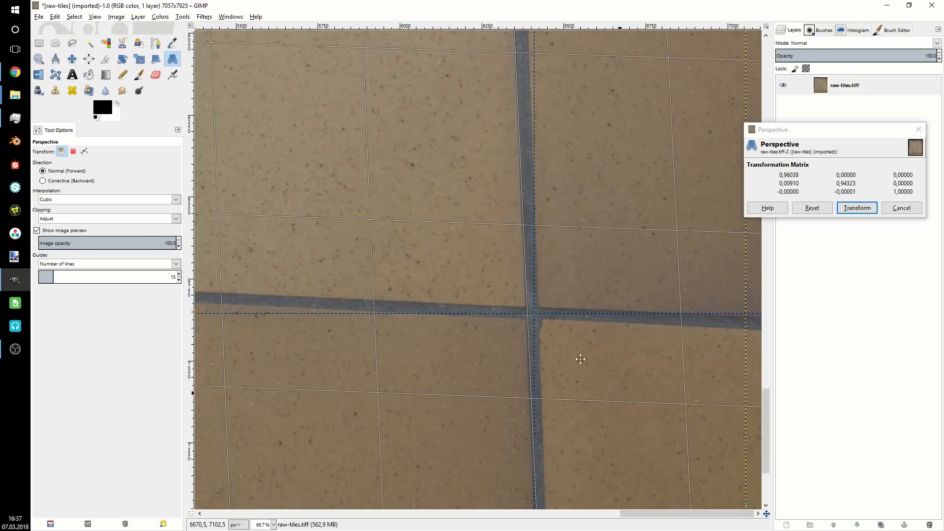
scroll(491, 267, "down", 1)
scroll(564, 352, "down", 1)
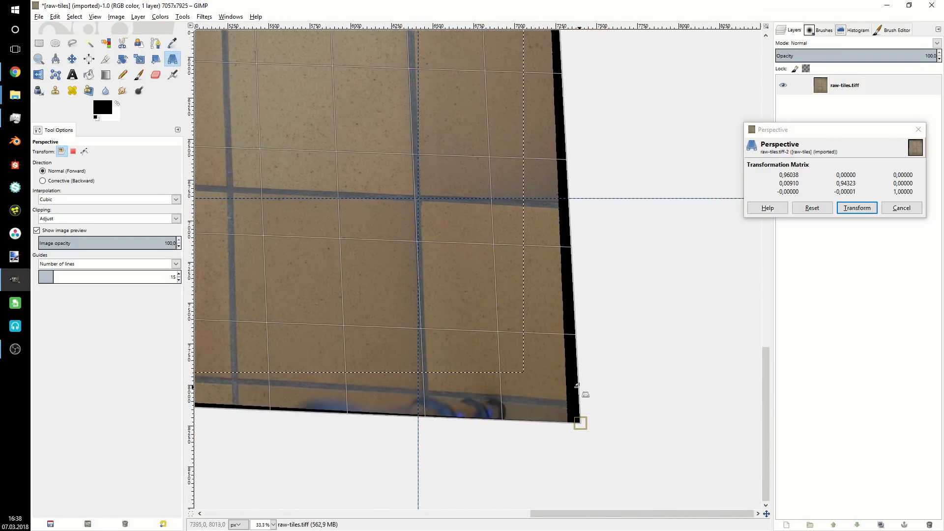
left_click_drag(582, 423, 583, 425)
- Pull the lower-left perspective corner outward and the upper-left one to about -261, -249 px, aligning their grout crossings with the guides
left_click_drag(425, 328, 706, 342)
left_click_drag(405, 323, 647, 308)
left_click_drag(275, 324, 744, 298)
mouse_move(293, 350)
left_mouse_down()
mouse_move(289, 396)
mouse_move(252, 417)
left_mouse_up()
left_click_drag(413, 152, 430, 433)
mouse_move(430, 113)
left_mouse_down()
mouse_move(455, 219)
mouse_move(455, 432)
left_mouse_up()
mouse_move(348, 270)
left_mouse_down()
mouse_move(371, 82)
mouse_move(316, 99)
mouse_move(283, 64)
left_mouse_up()
- Pull the upper-right perspective corner outward to about 7296, -255 px so the grout lines follow the guides there
left_click_drag(592, 203, 197, 176)
left_click_drag(698, 196, 482, 183)
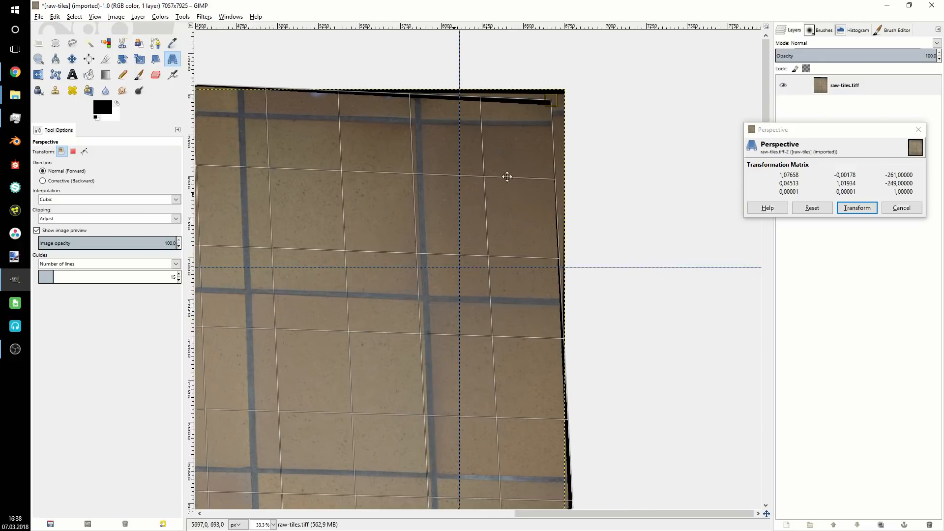
left_click_drag(551, 101, 602, 50)
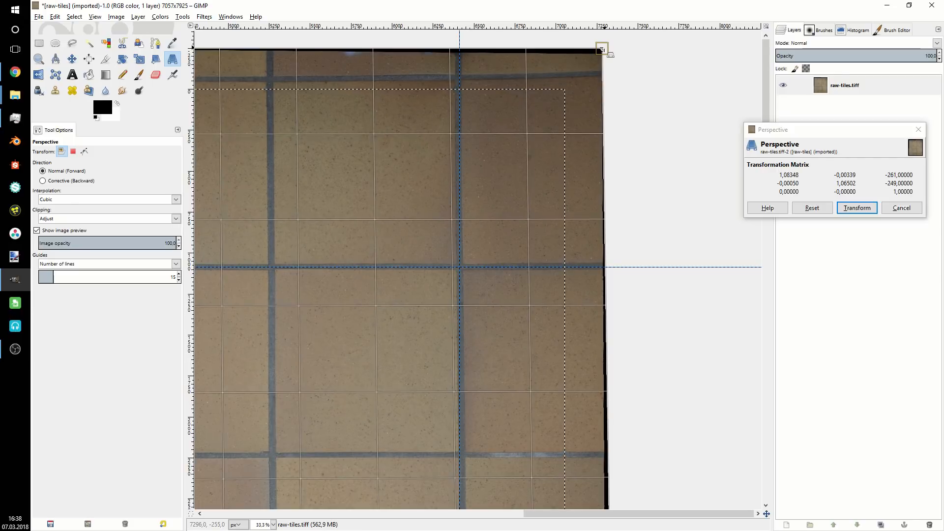
- Check the grout along the right edge and readjust the lower-right perspective corner to the guide intersection
scroll(560, 413, "down", 10)
scroll(569, 217, "right", 2)
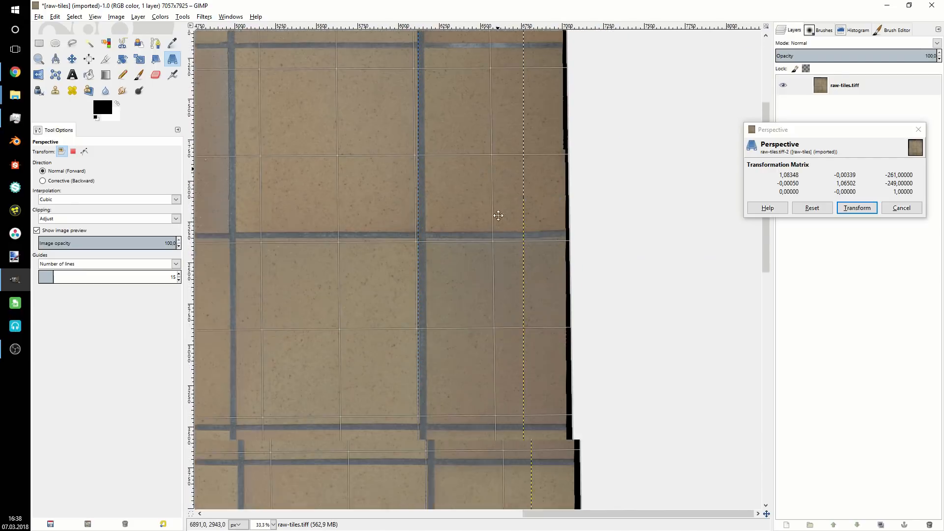
scroll(531, 231, "down", 5)
scroll(565, 336, "left", 1)
scroll(492, 231, "up", 2)
scroll(499, 249, "left", 1)
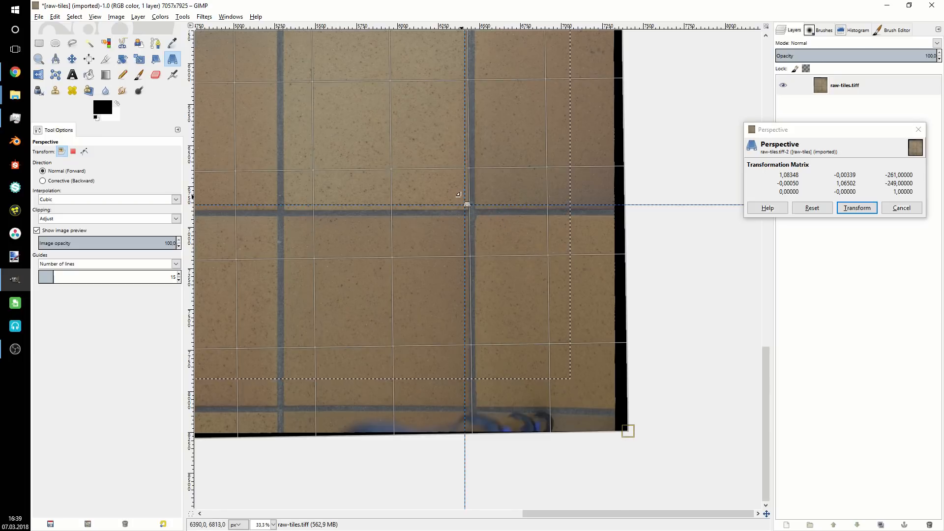
left_click_drag(630, 433, 621, 418)
- Readjust the lower-left perspective corner inward and move the upper-left one to about -276, -282 px to match the guides
left_click_drag(339, 346, 631, 337)
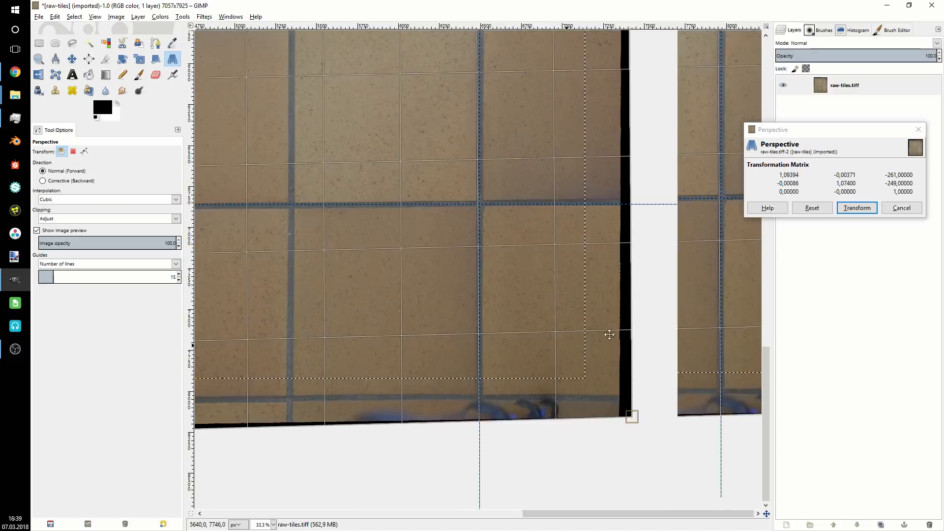
scroll(516, 320, "left", 20)
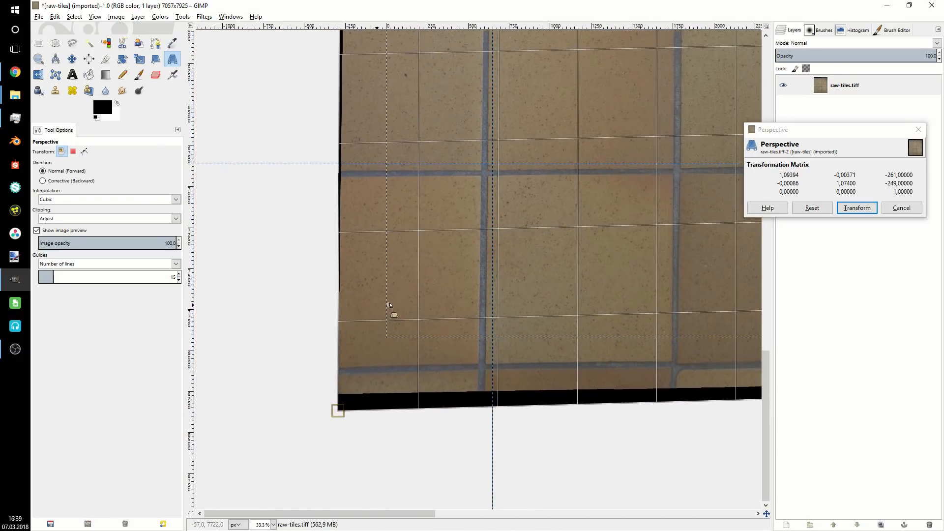
left_click_drag(341, 409, 352, 396)
scroll(500, 158, "up", 10)
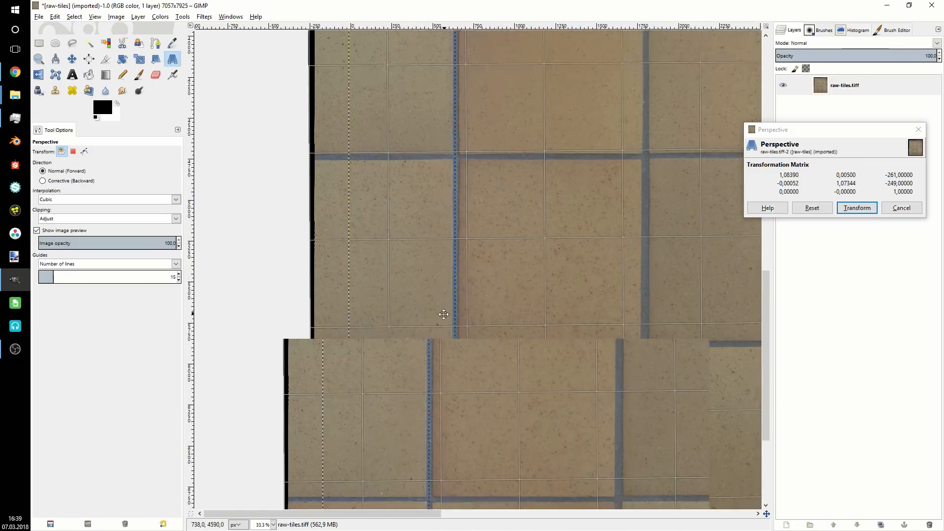
scroll(457, 158, "up", 6)
scroll(457, 158, "left", 1)
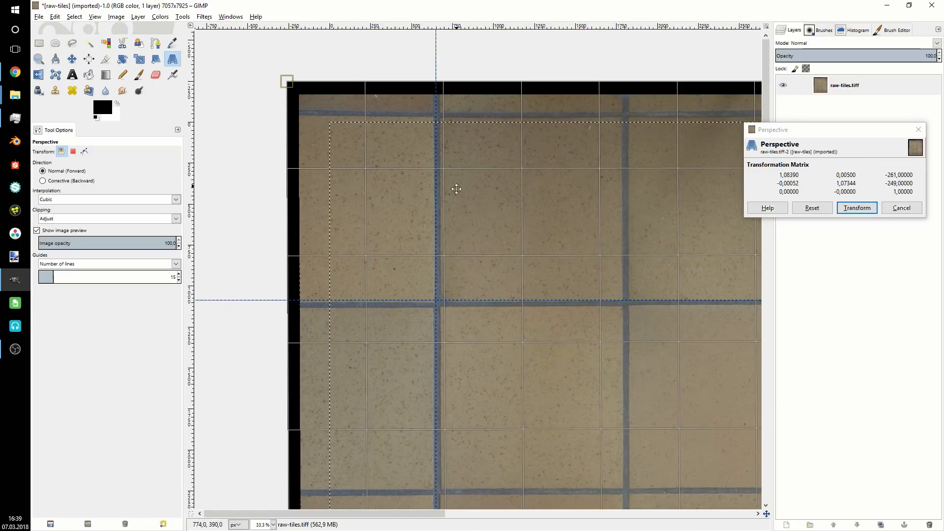
left_click_drag(289, 106, 286, 101)
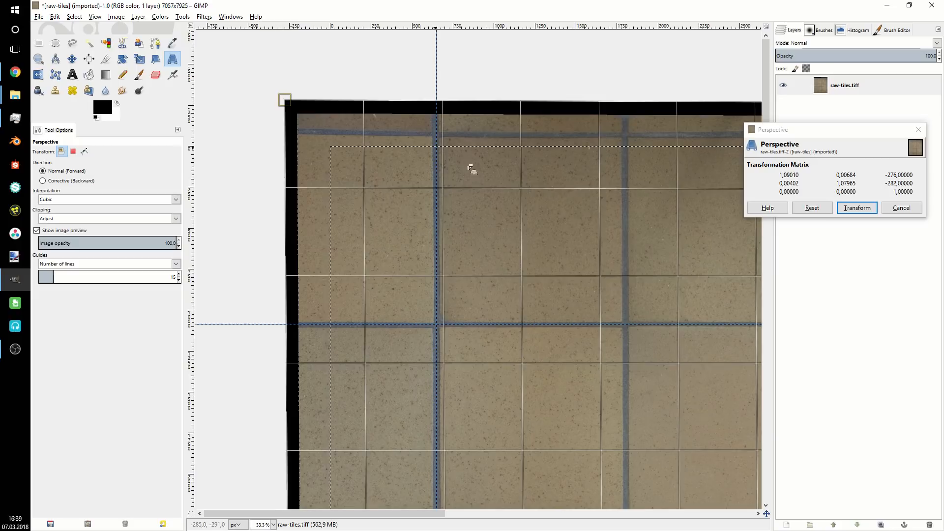
- Fine-tune the upper-right perspective corner to about 7329, -279 px and the lower-right one to about 7350, 8157 px
scroll(416, 152, "right", 15)
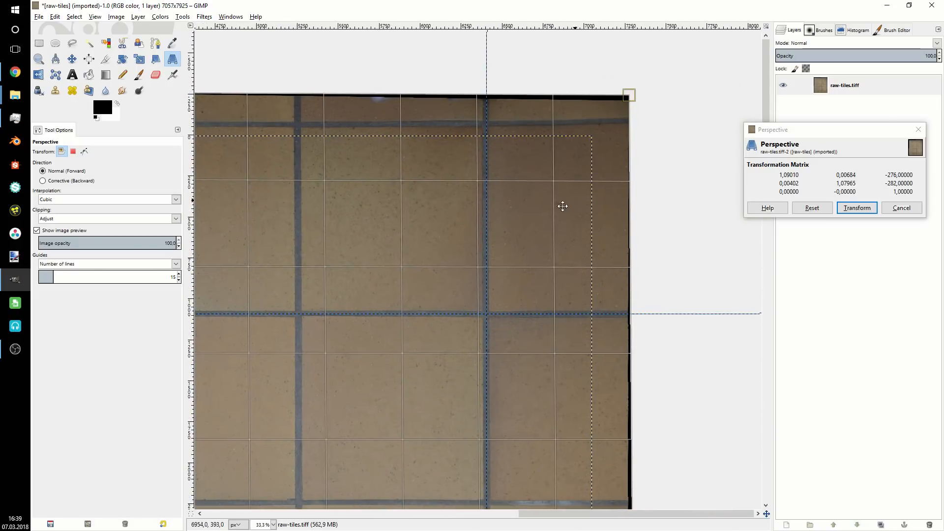
left_click_drag(568, 203, 557, 210)
left_click_drag(620, 99, 620, 99)
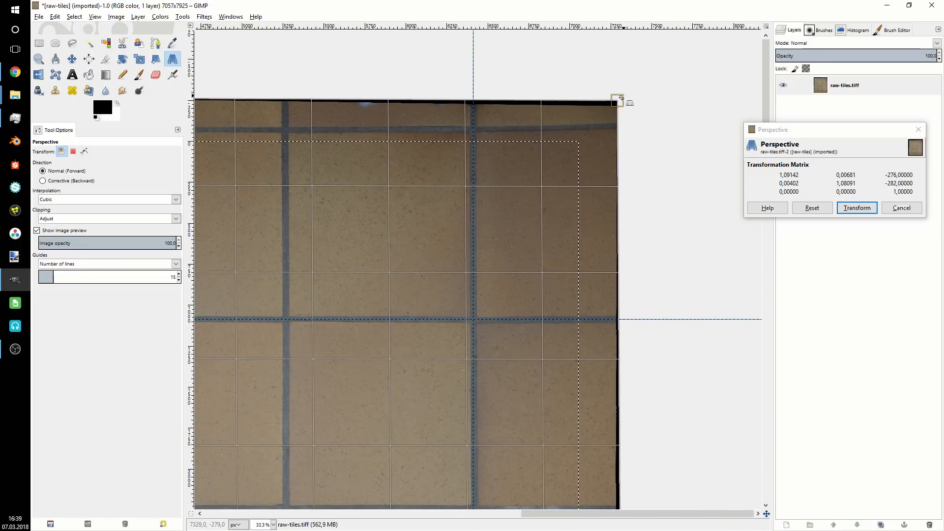
scroll(572, 301, "down", 20)
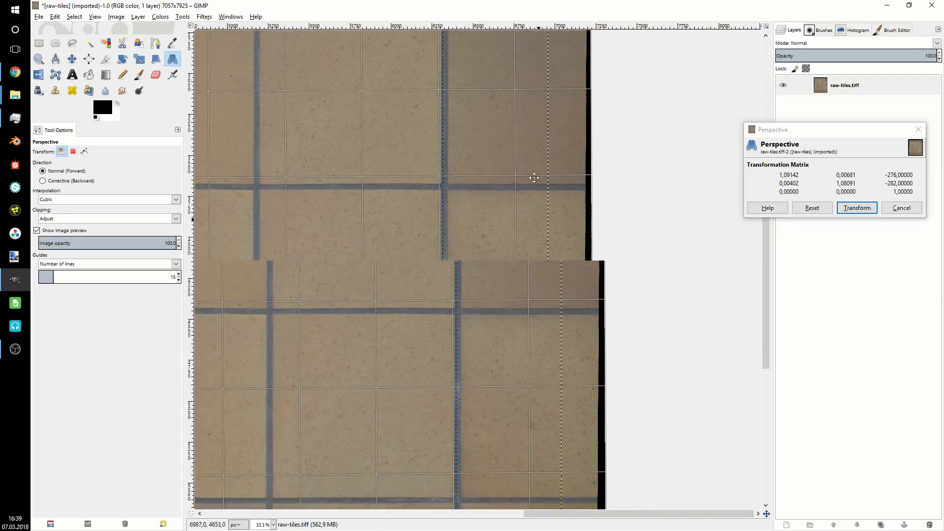
scroll(513, 192, "down", 5)
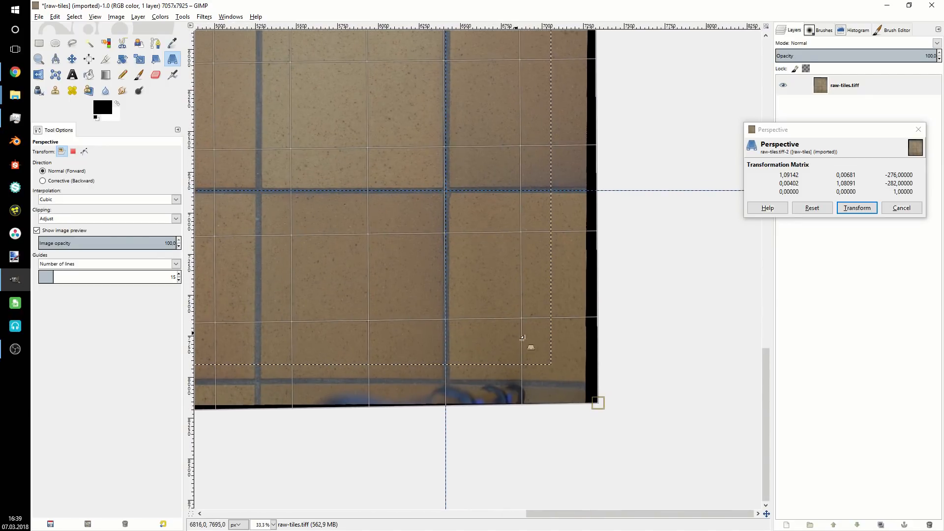
left_click_drag(598, 401, 596, 401)
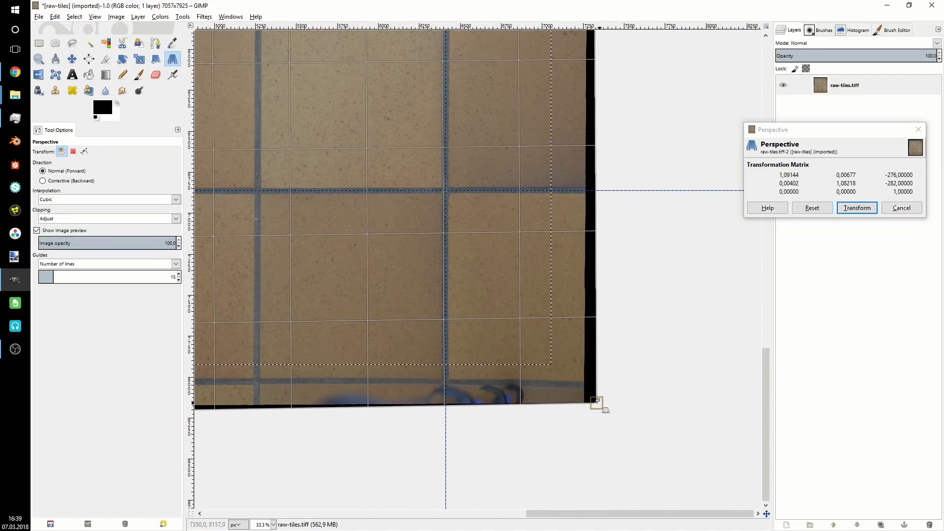
- Check the lower-left grout crossing against the guides and nudge the upper-left perspective corner to about -282, -297 px
scroll(387, 350, "left", 5)
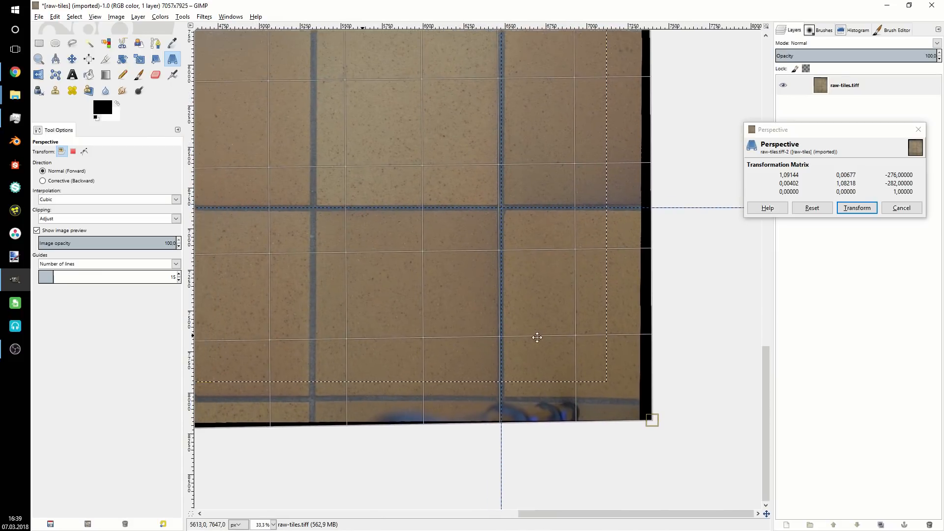
scroll(563, 347, "left", 12)
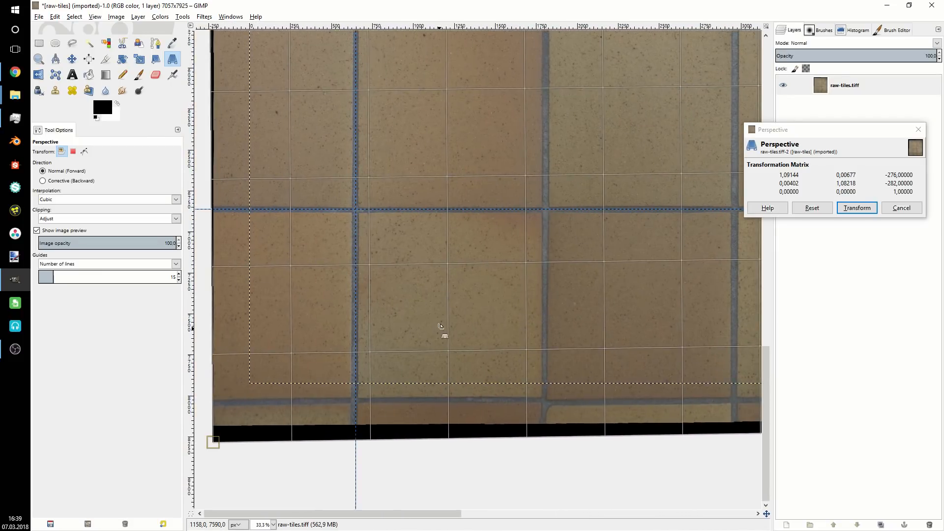
scroll(370, 297, "up", 15)
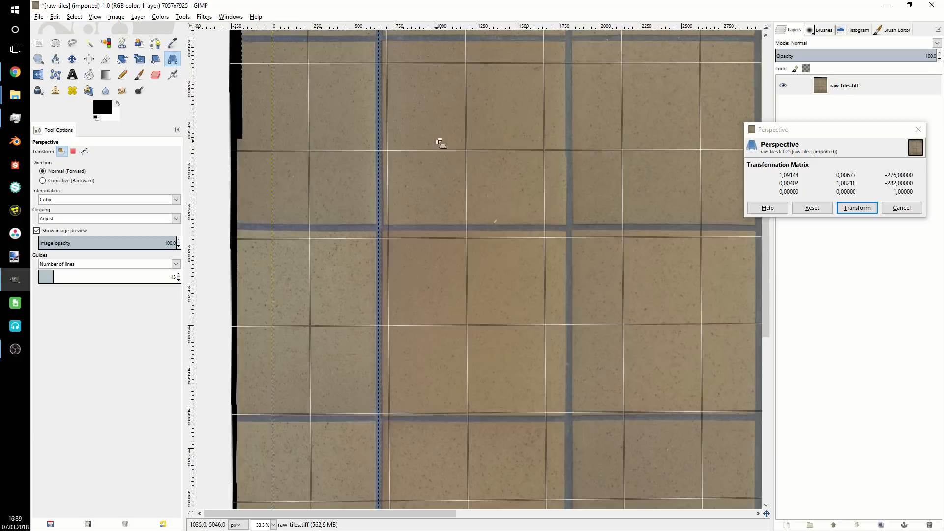
left_click_drag(414, 39, 418, 258)
left_click_drag(408, 202, 406, 177)
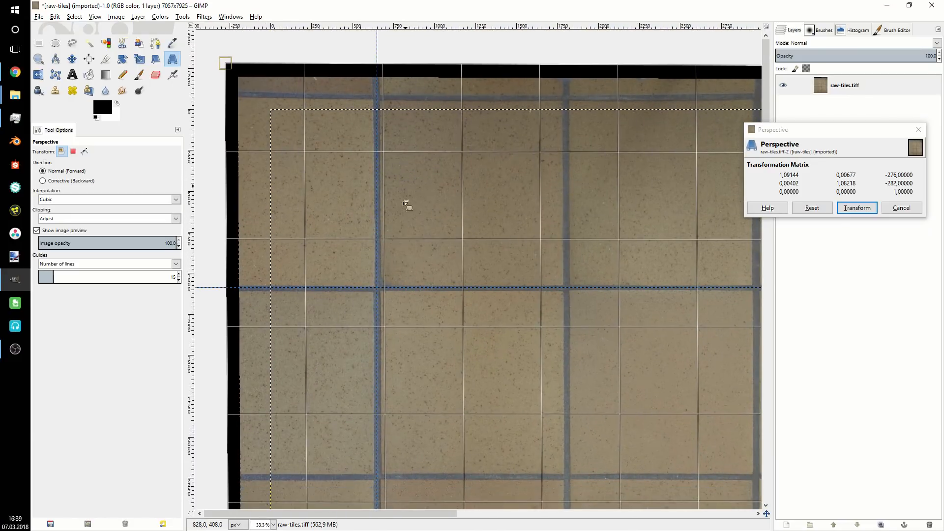
left_click_drag(226, 62, 225, 60)
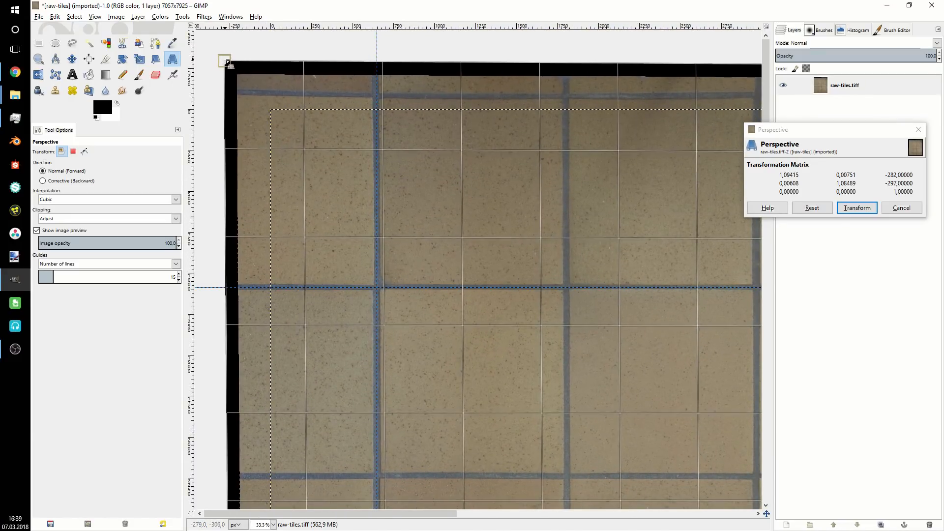
- Check the grout along the upper guide and nudge the upper-right perspective corner slightly
left_click_drag(608, 256, 325, 230)
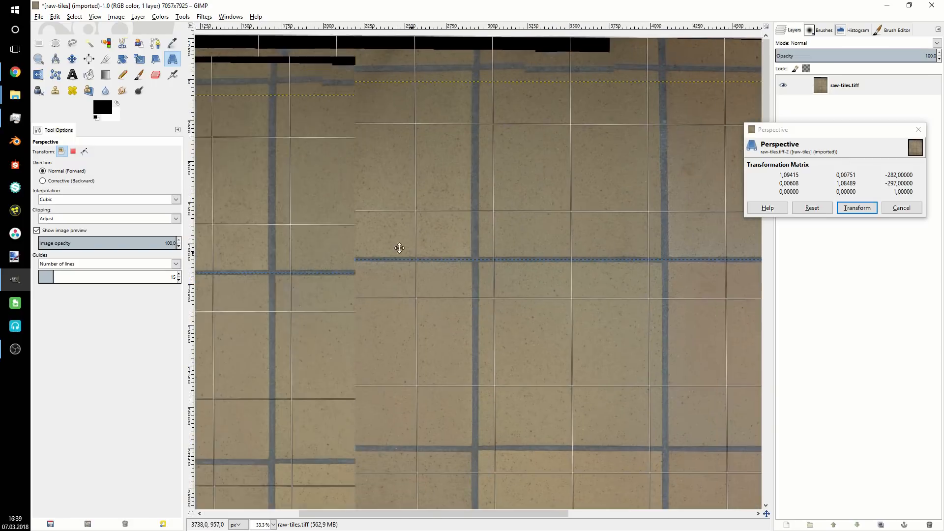
left_click_drag(664, 224, 287, 250)
left_click_drag(663, 241, 493, 242)
left_click_drag(643, 68, 643, 67)
- Check the whole tile grid against the guides and apply the Perspective transform
left_click_drag(624, 343, 618, 180)
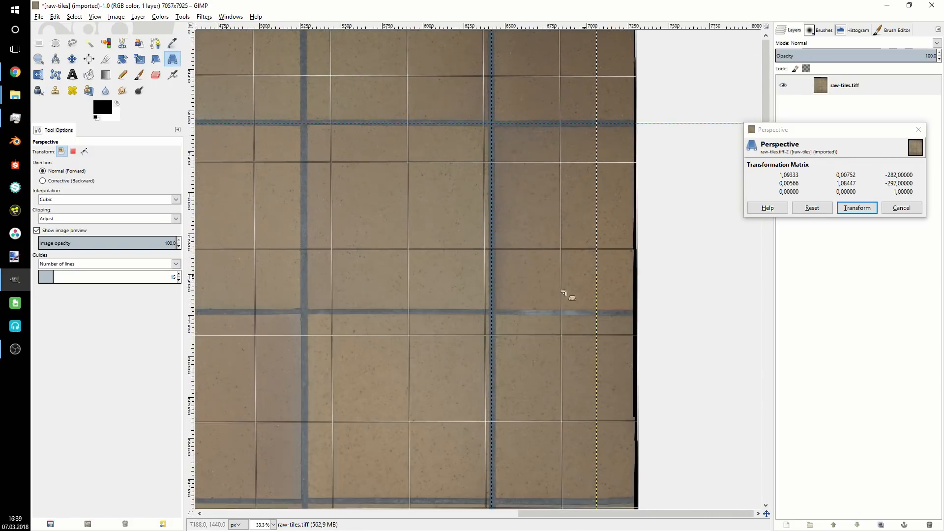
scroll(514, 293, "down", 1)
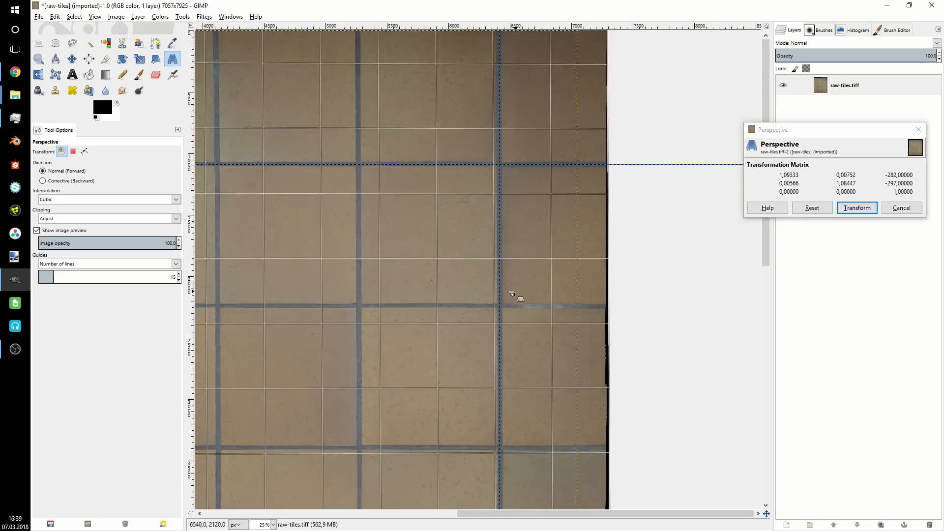
scroll(513, 294, "down", 3)
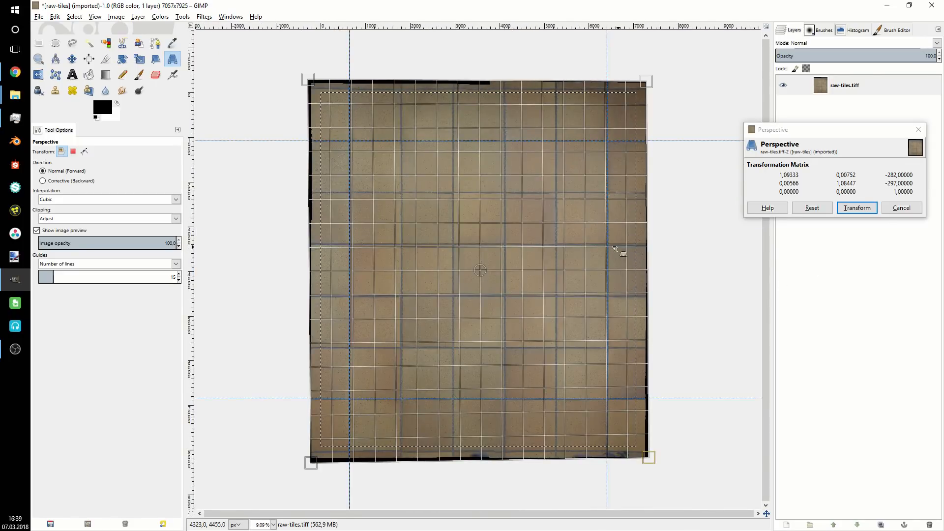
left_click(857, 209)
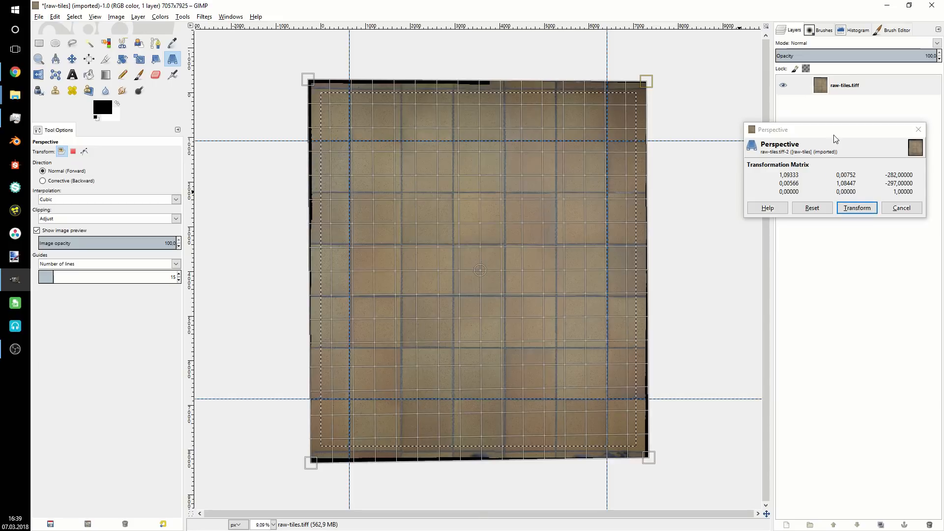
left_click(855, 209)
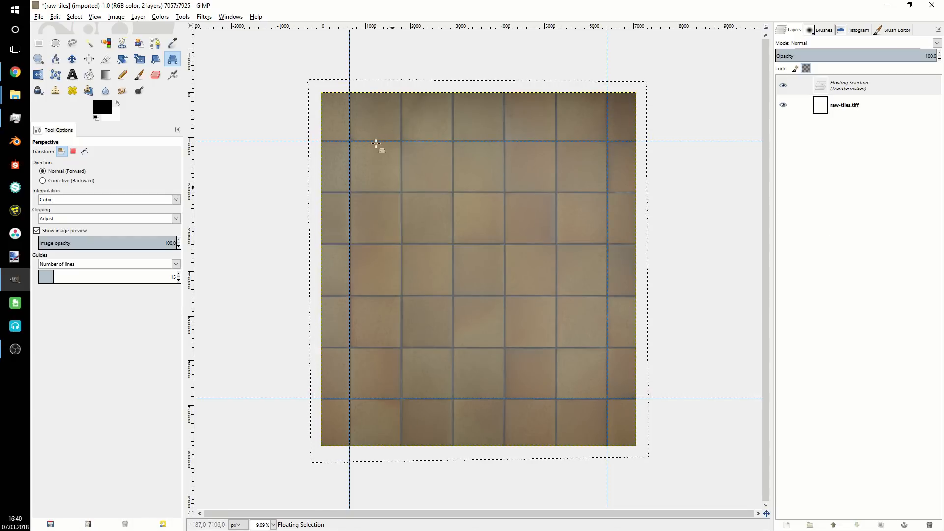
- Convert the floating selection to a new layer, delete the raw-tiles.tiff layer and make the transformed layer active
right_click(839, 91)
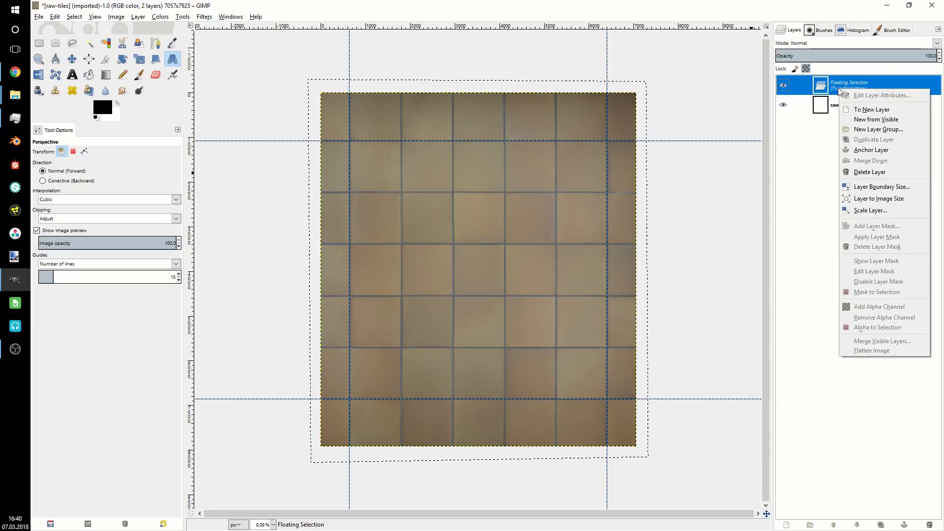
left_click(855, 109)
left_click(820, 108)
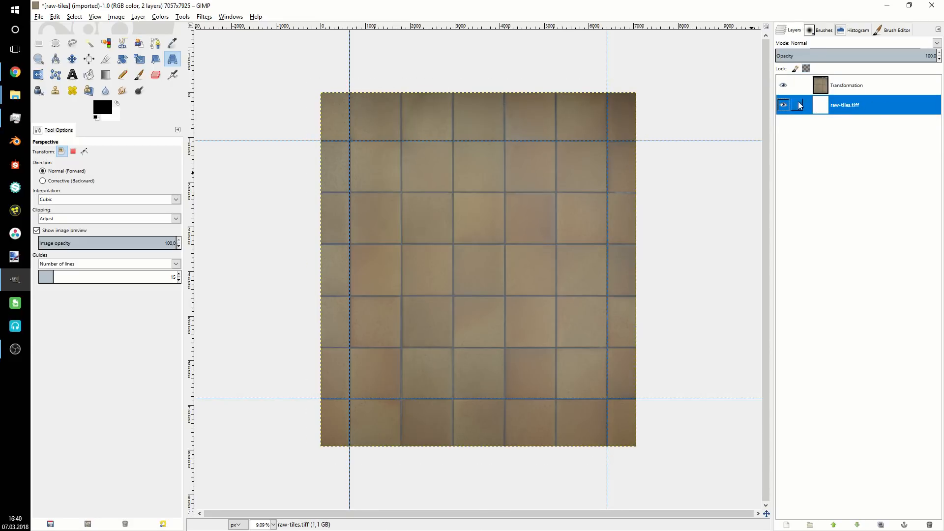
left_click(930, 525)
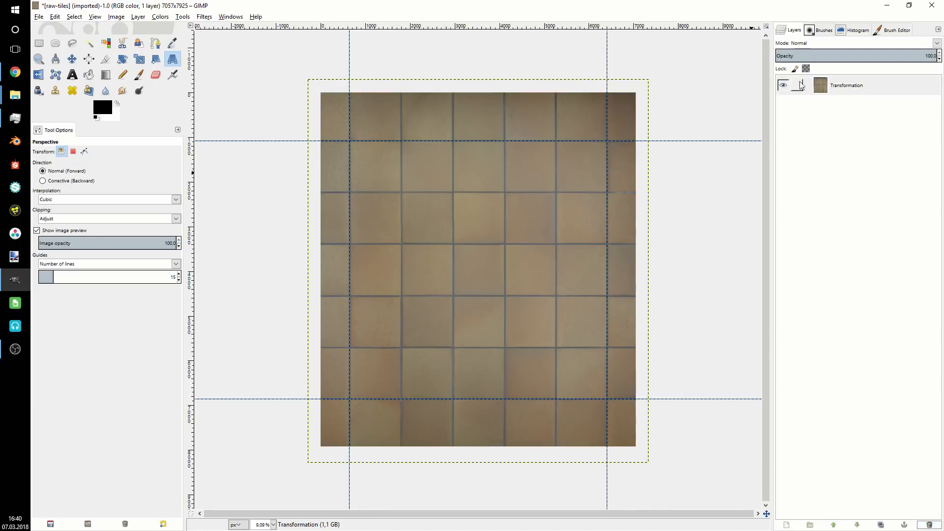
left_click(885, 88)
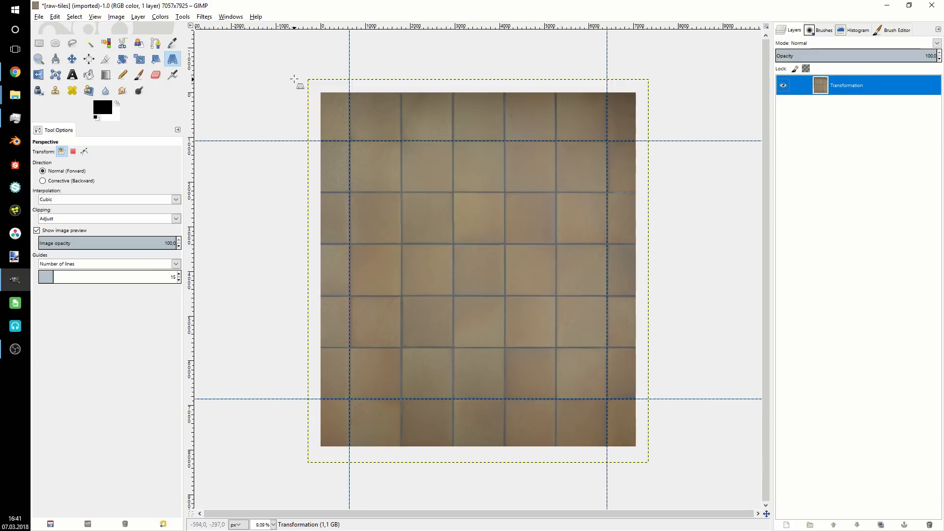
- Fit the canvas to the layers and switch to the Rectangle Select tool
left_click(116, 17)
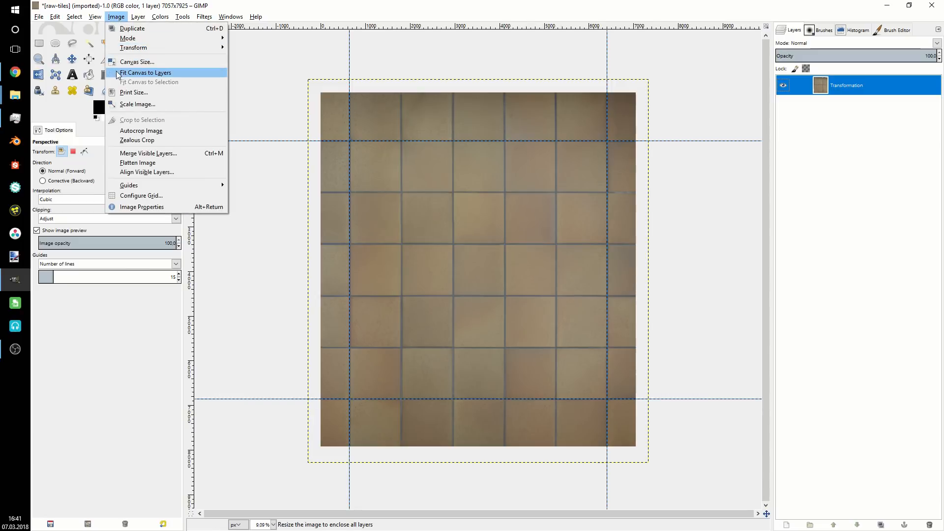
left_click(160, 73)
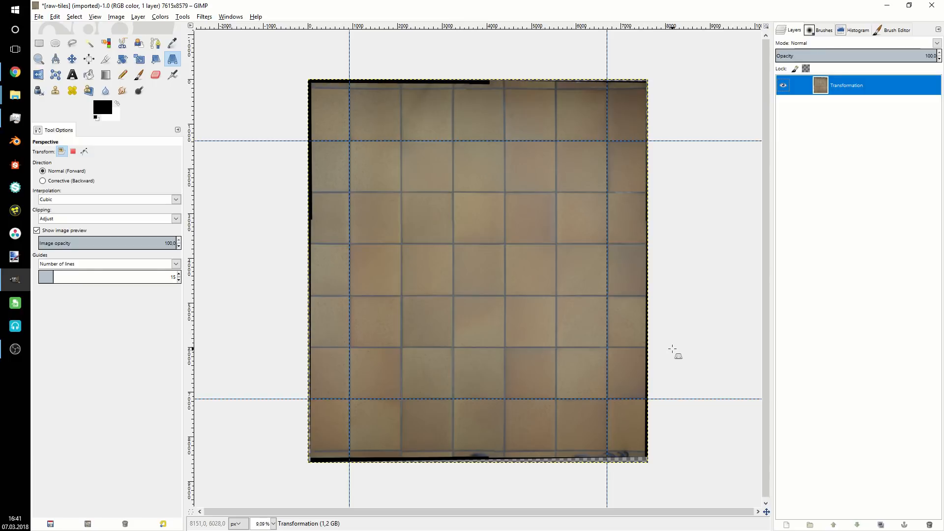
left_click(39, 43)
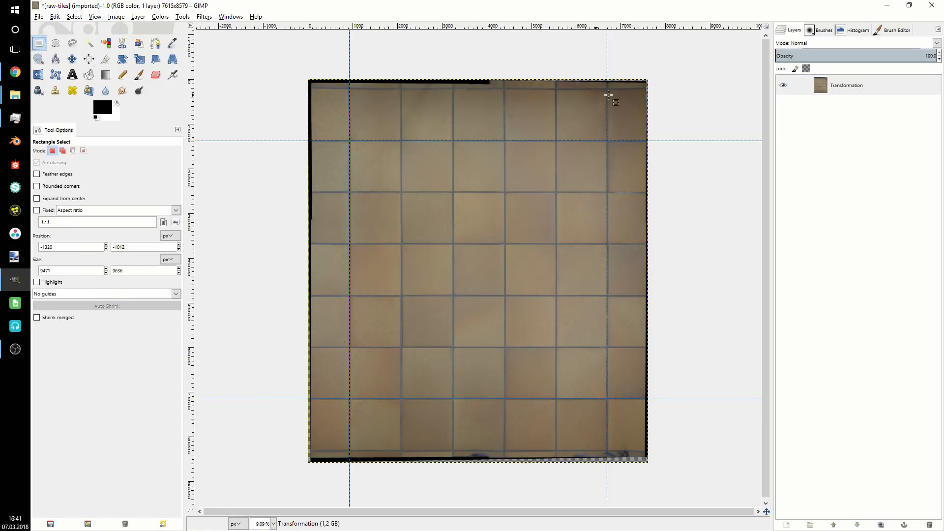
left_click(700, 57)
left_click_drag(664, 437, 622, 488)
left_click_drag(636, 347, 627, 339)
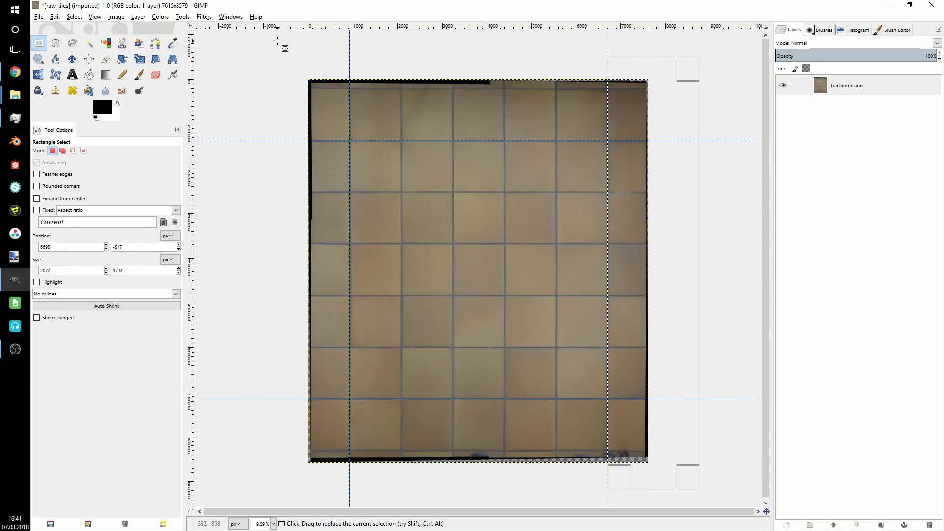
left_click_drag(267, 43, 343, 491)
left_click_drag(333, 337, 338, 338)
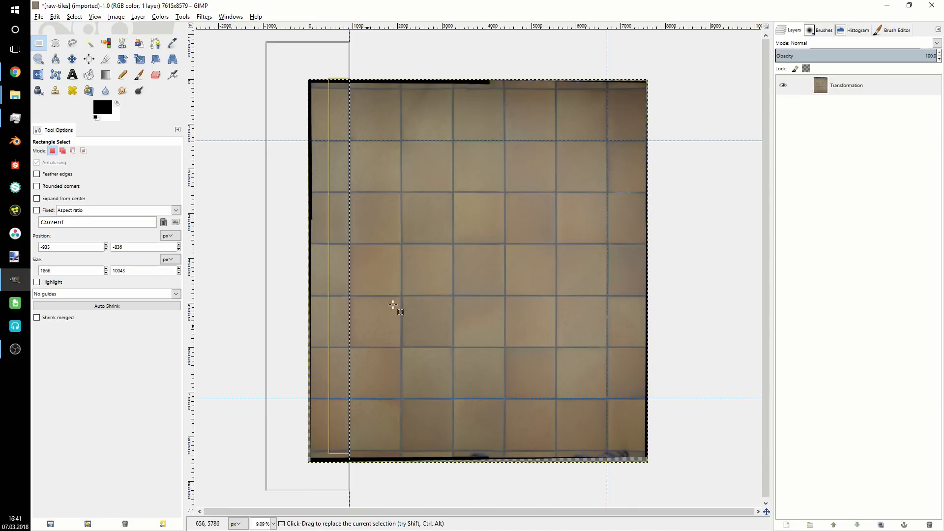
- Select the full-height strip outside the right vertical guide and paste a copy of it as a new layer
key("Return")
left_click_drag(622, 493, 623, 497)
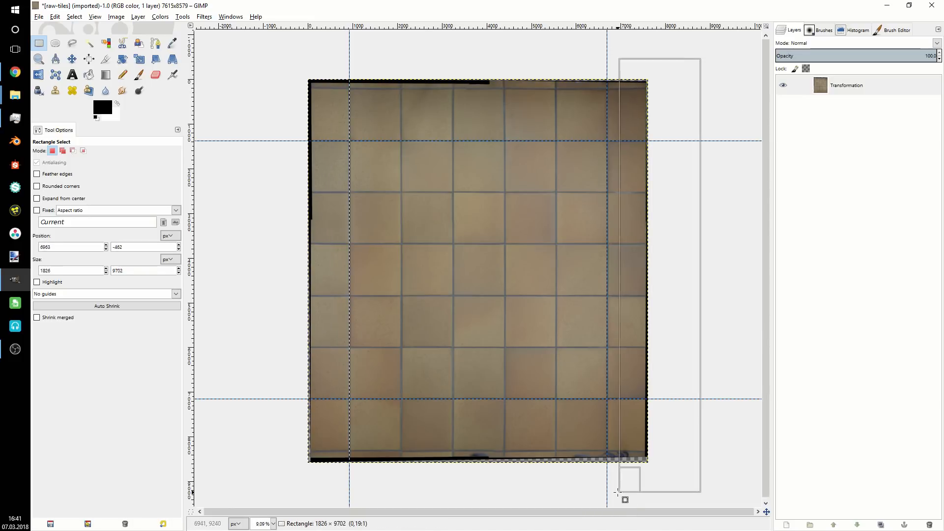
left_click_drag(620, 346, 620, 346)
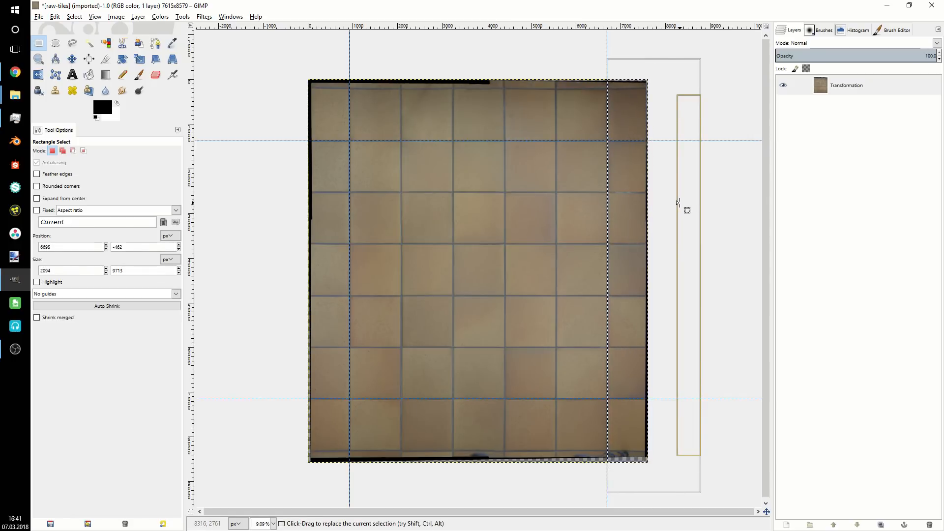
key("ctrl+c")
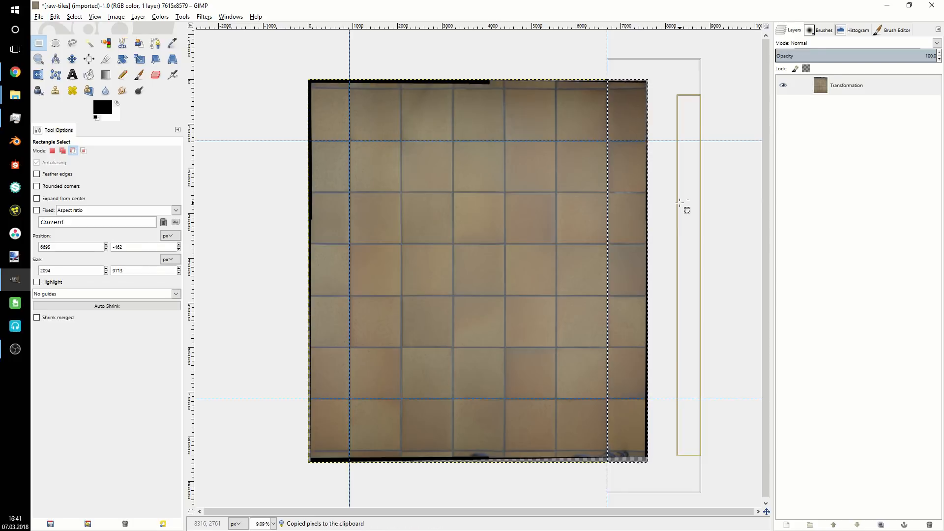
key("ctrl+v")
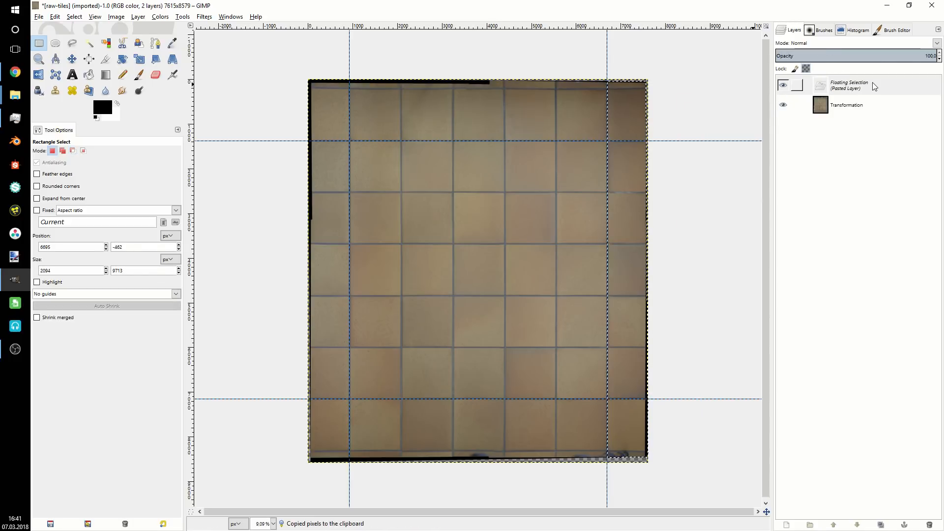
right_click(853, 87)
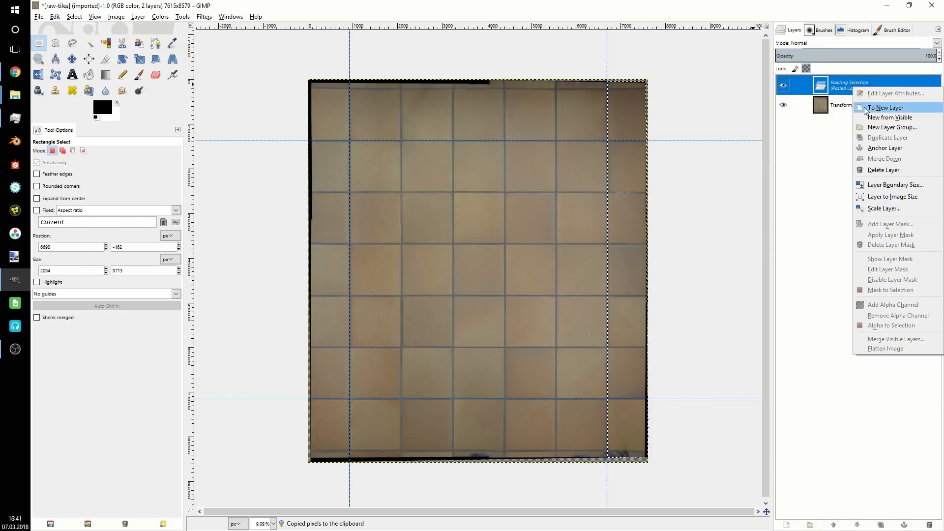
left_click(880, 109)
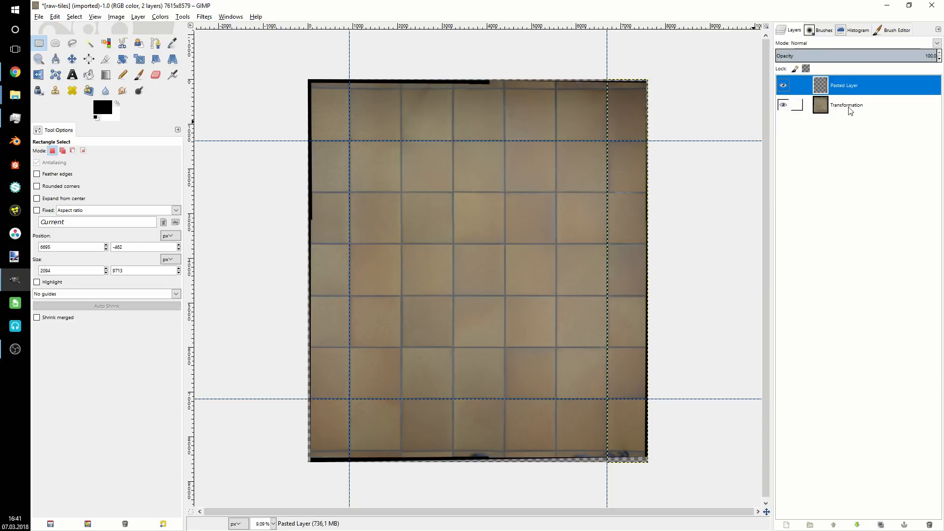
- Toggle the visibility of the pasted and Transformation layers to examine each one on its own
left_click(782, 105)
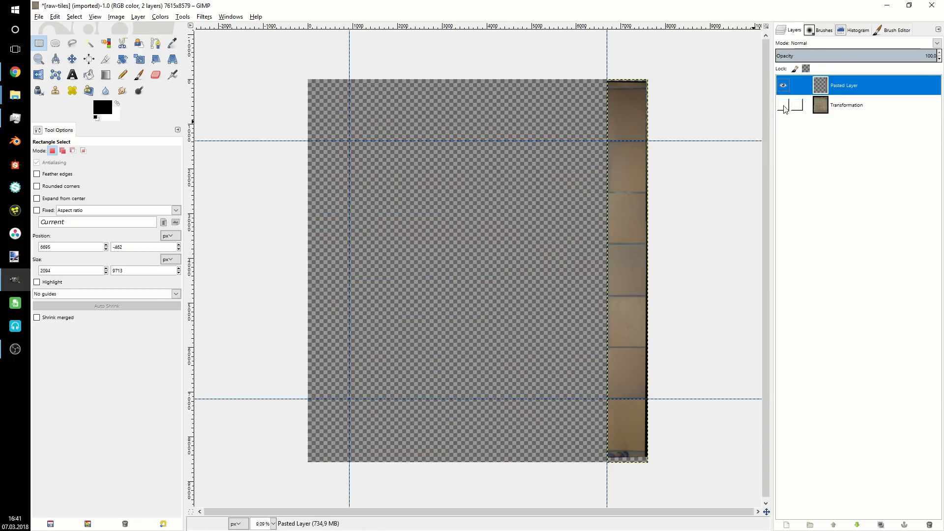
left_click(834, 103)
left_click(782, 86)
left_click(783, 105)
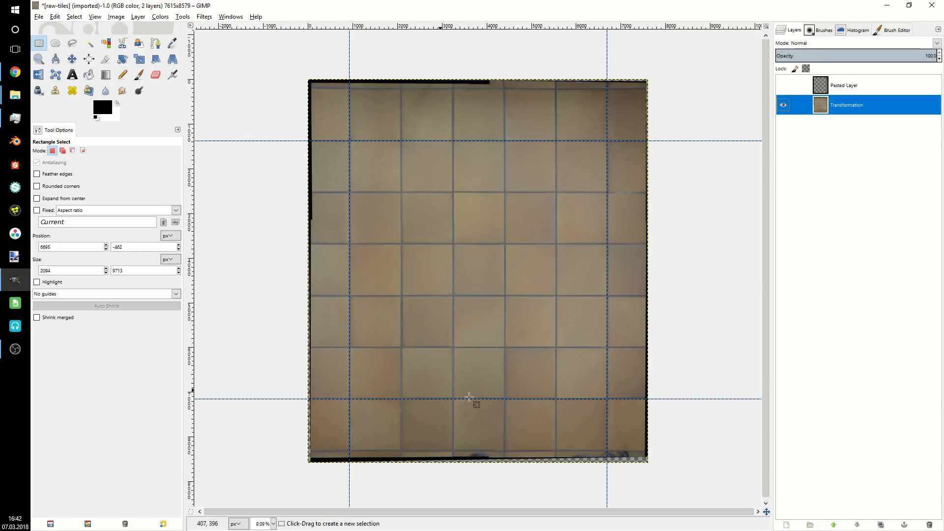
left_click(783, 105)
left_click(783, 85)
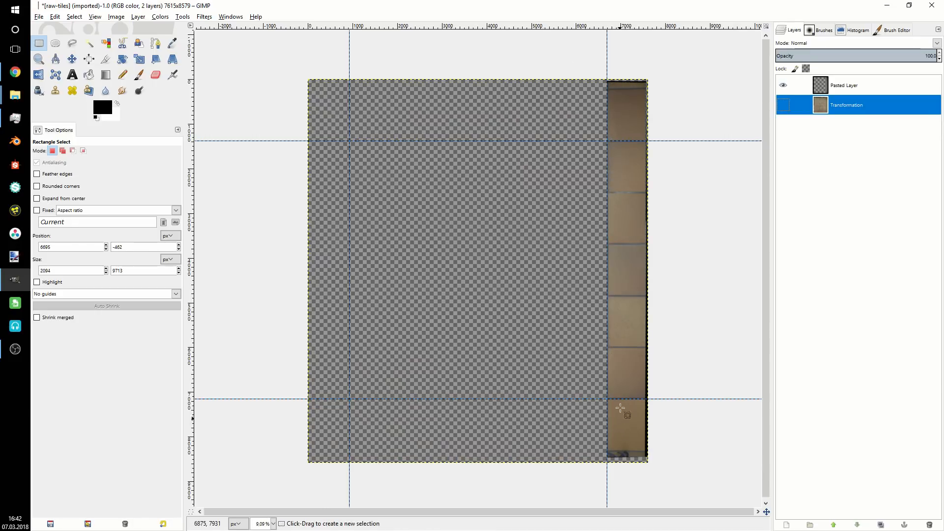
left_click(783, 105)
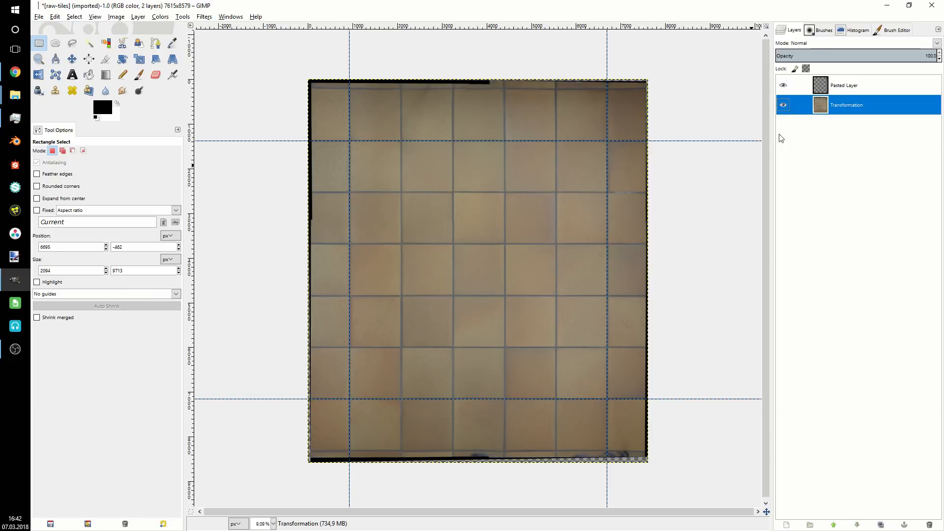
- Move the pasted strip horizontally by -5764 px so its left edge lies on the left vertical guide
left_click(859, 85)
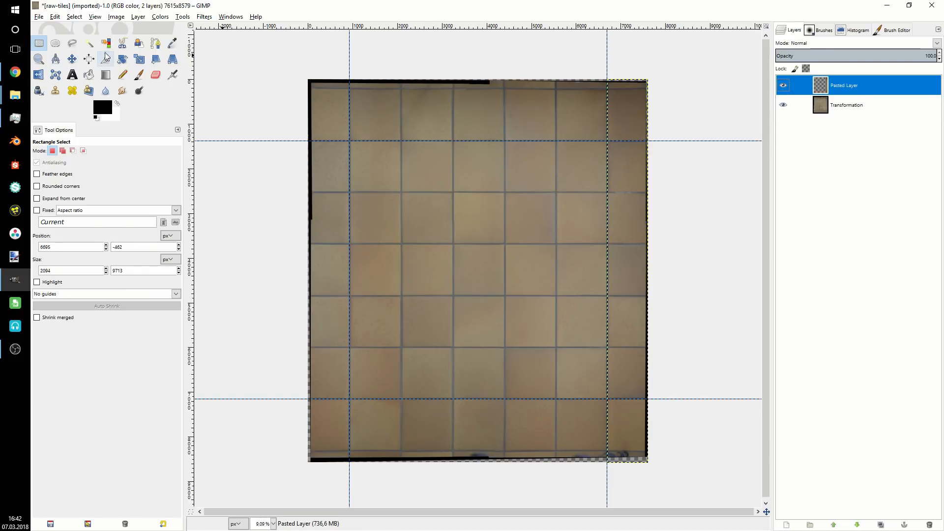
left_click(72, 59)
left_click_drag(626, 187, 370, 193)
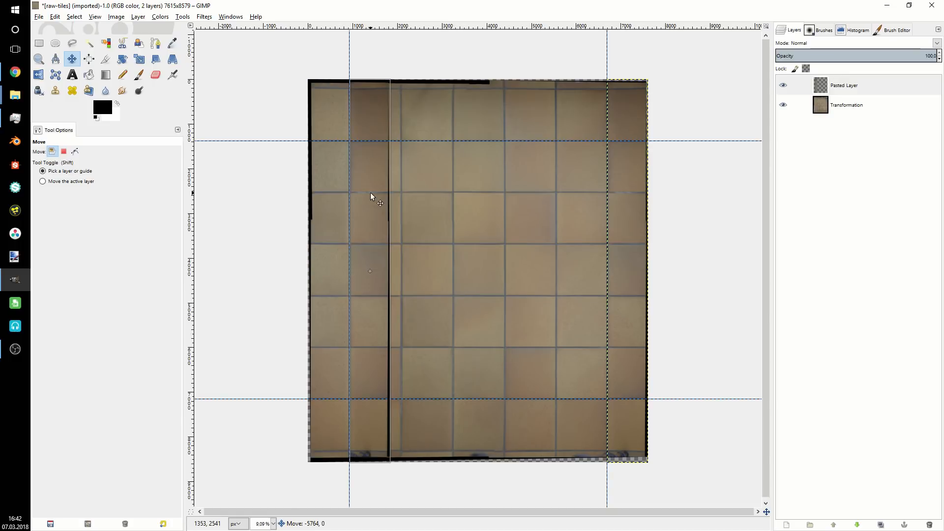
left_click_drag(370, 192, 370, 193)
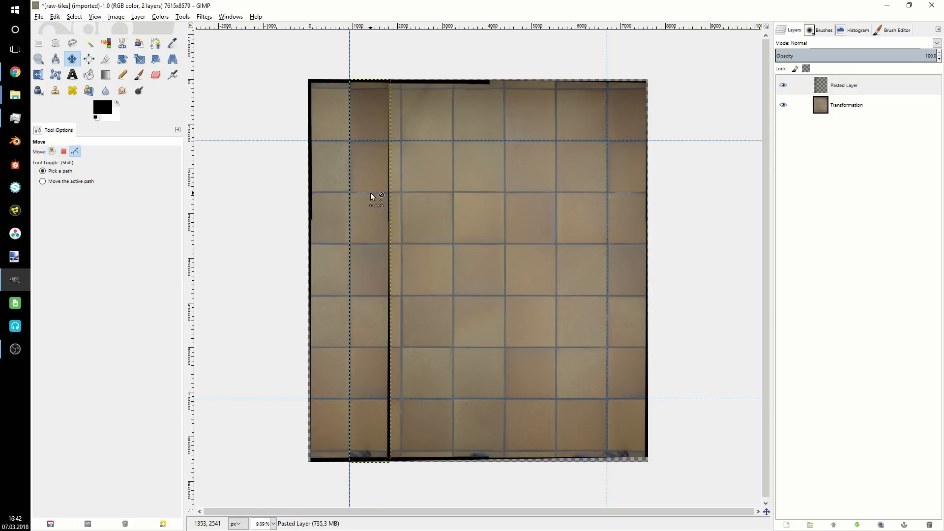
- Check the join between the original tiles and the pasted strip along the left vertical guide
left_click_drag(421, 236, 435, 226)
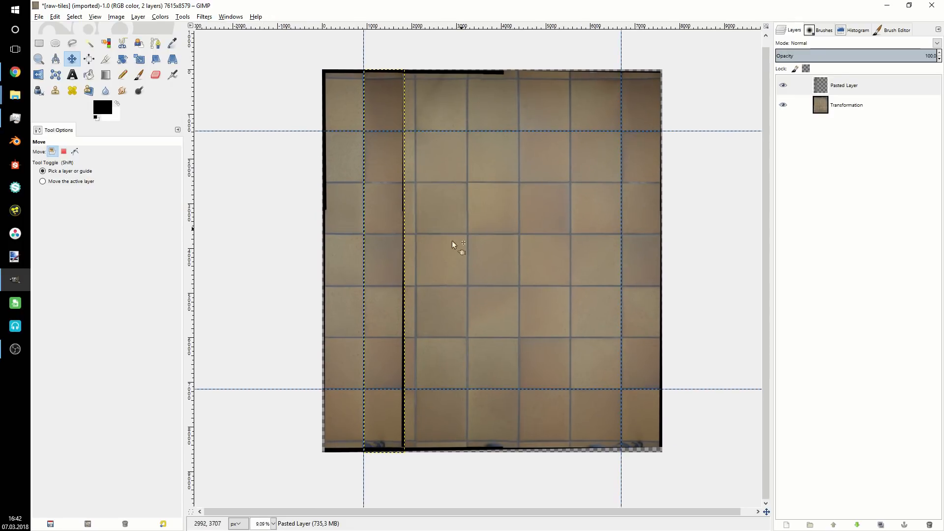
scroll(391, 256, "up", 3)
left_click_drag(321, 244, 361, 186)
left_click_drag(375, 133, 445, 255)
left_click_drag(464, 167, 465, 294)
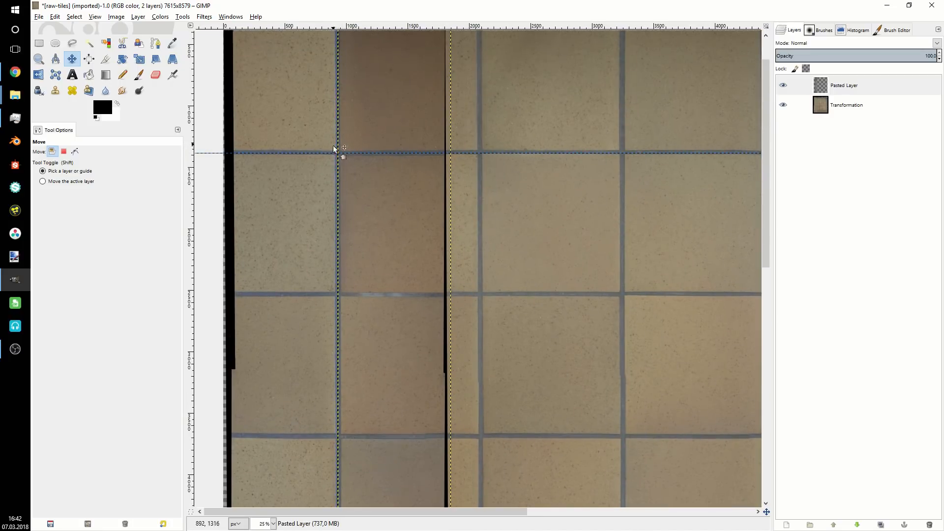
scroll(532, 234, "down", 2)
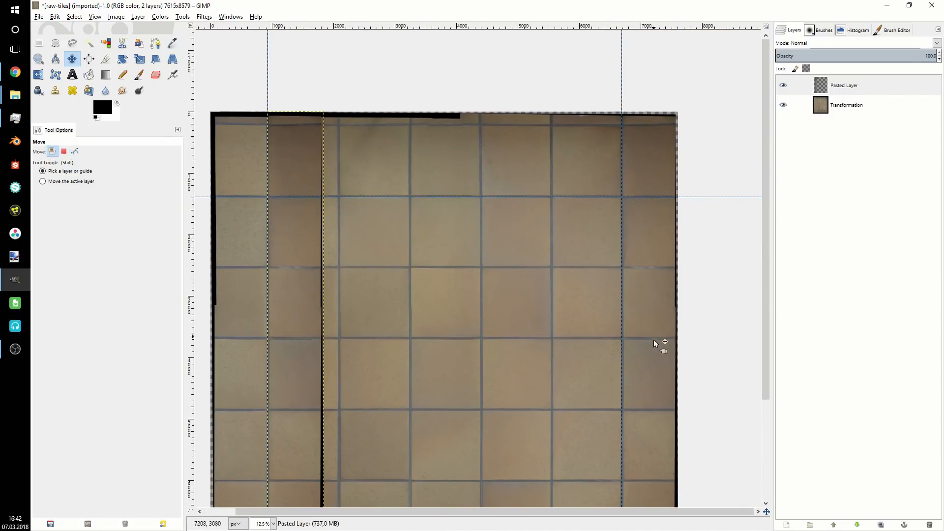
- Compare the pasted strip with the original tiles beyond the right vertical guide across the whole grid
left_click_drag(405, 287, 494, 254)
scroll(442, 243, "up", 1)
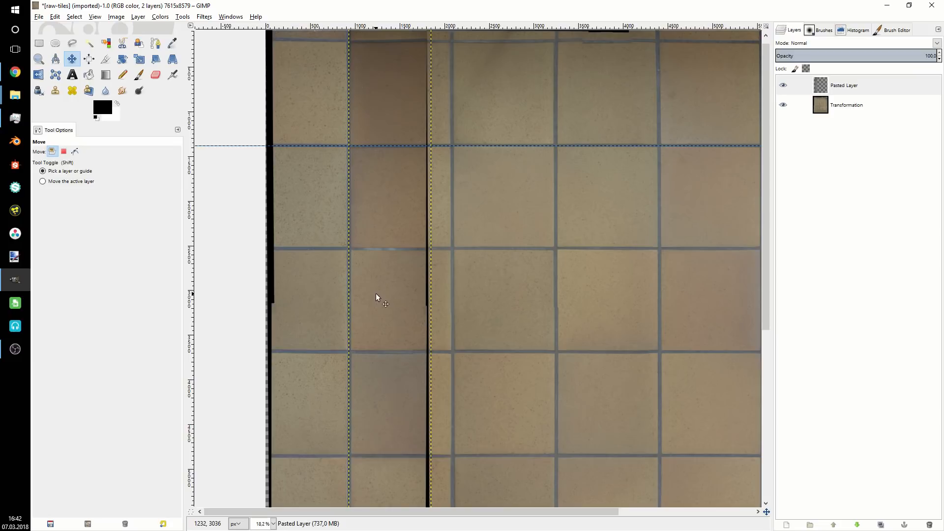
left_click_drag(638, 276, 526, 273)
scroll(543, 269, "down", 1)
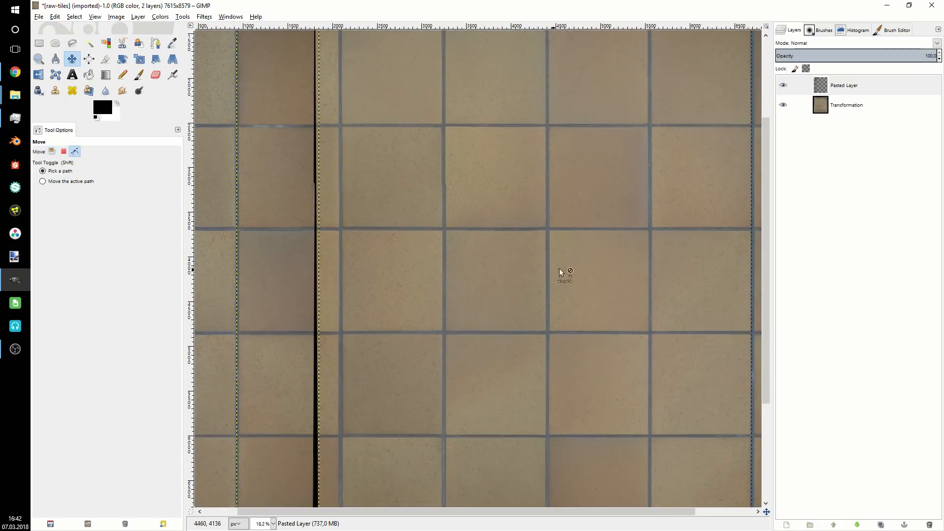
scroll(542, 270, "down", 2)
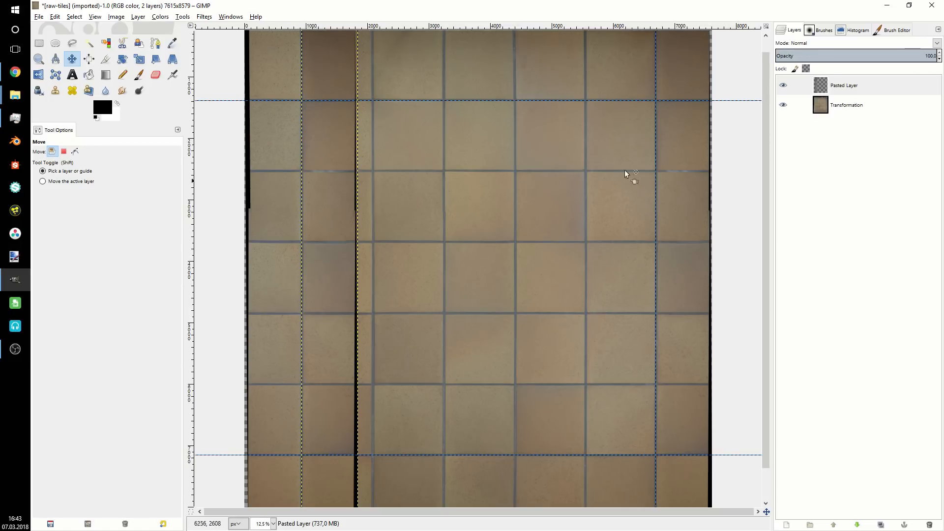
scroll(395, 203, "down", 1)
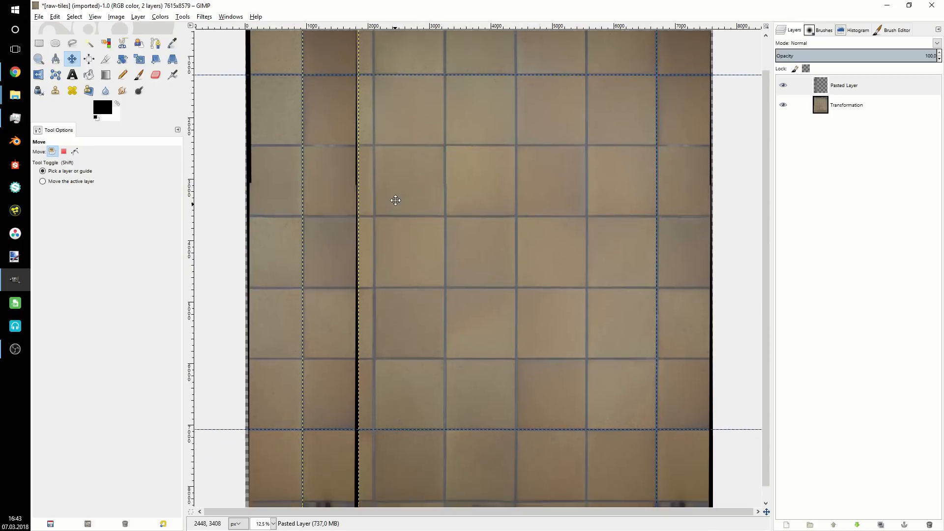
left_click_drag(395, 203, 397, 193)
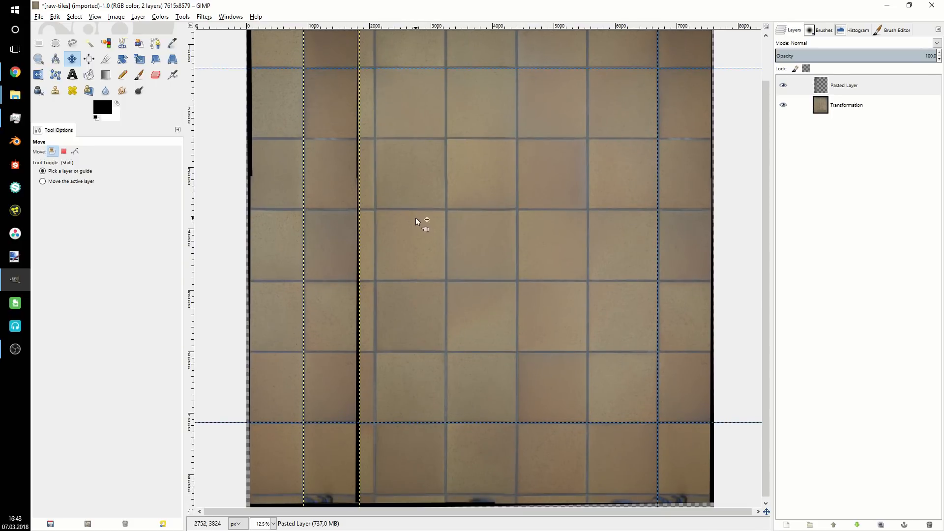
left_click_drag(376, 189, 416, 214)
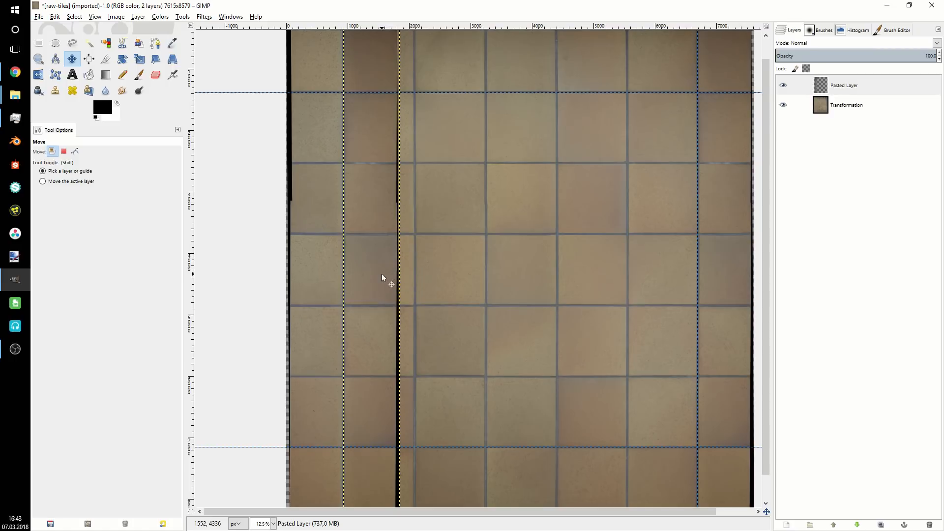
- Examine the horizontal grout lines around the pasted strip's black outer edge
scroll(381, 272, "up", 3)
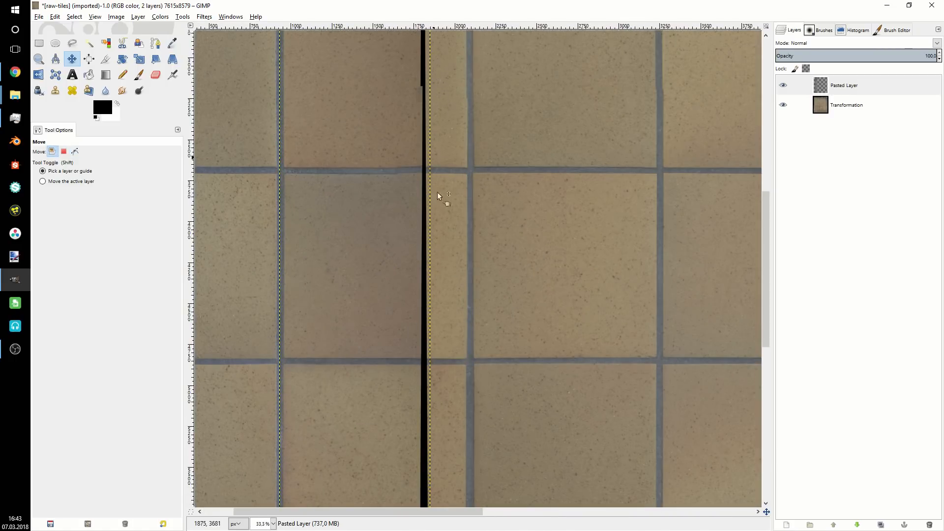
scroll(428, 290, "down", 1)
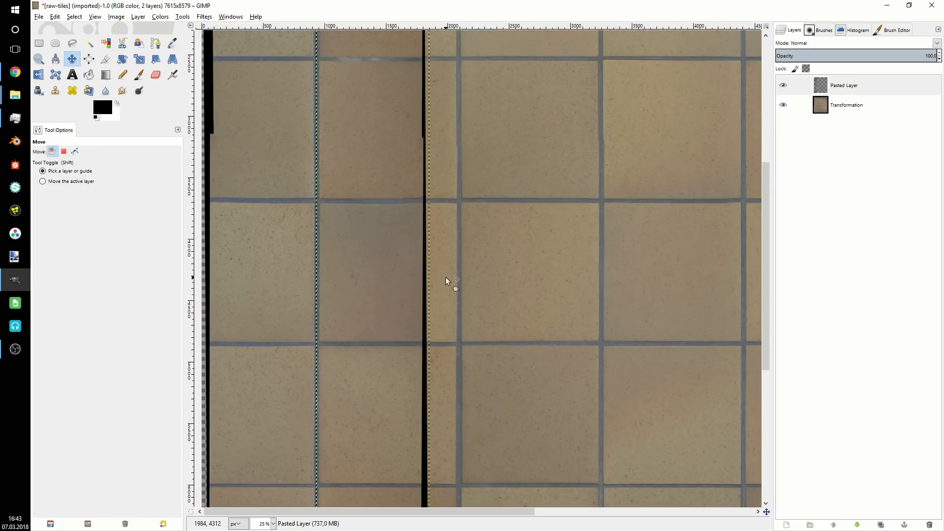
scroll(450, 277, "down", 2)
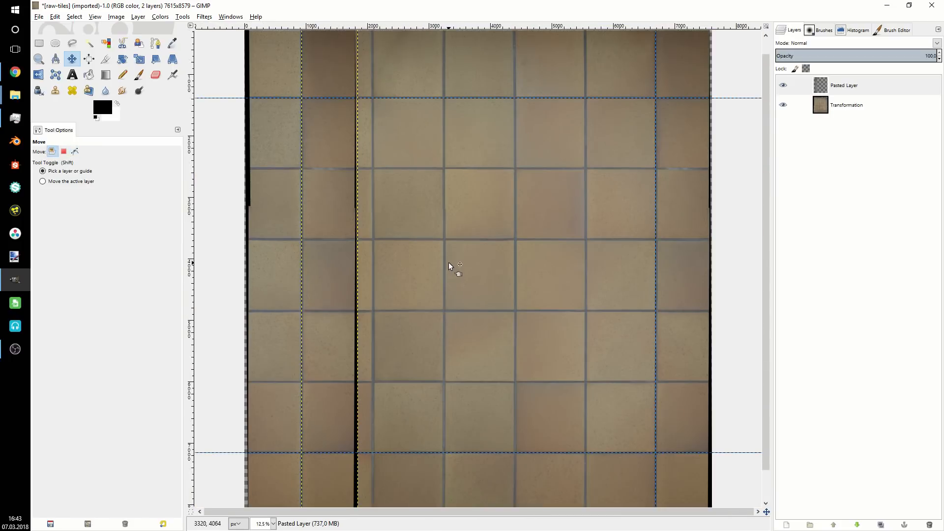
scroll(328, 240, "up", 5)
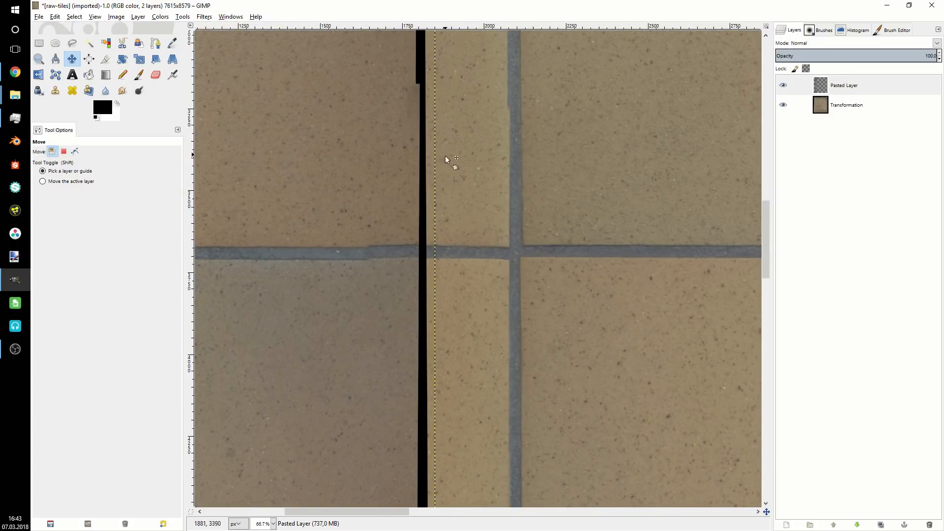
scroll(438, 229, "down", 6)
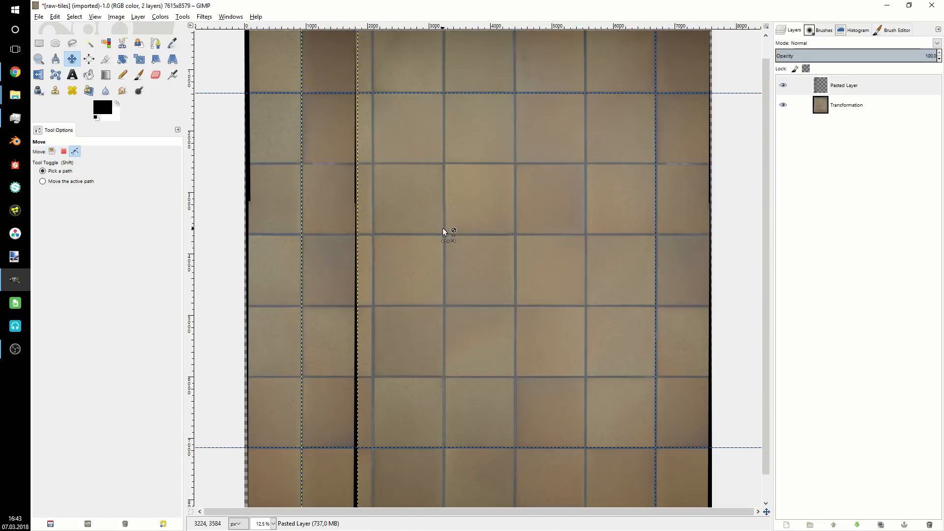
scroll(442, 225, "up", 2)
scroll(442, 225, "down", 1)
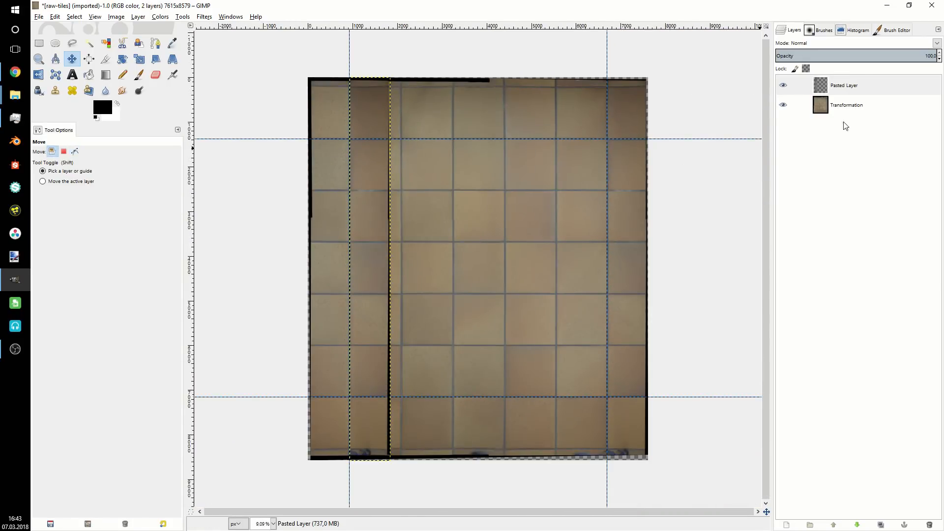
- Enlarge the pasted strip's layer to the image size
right_click(866, 84)
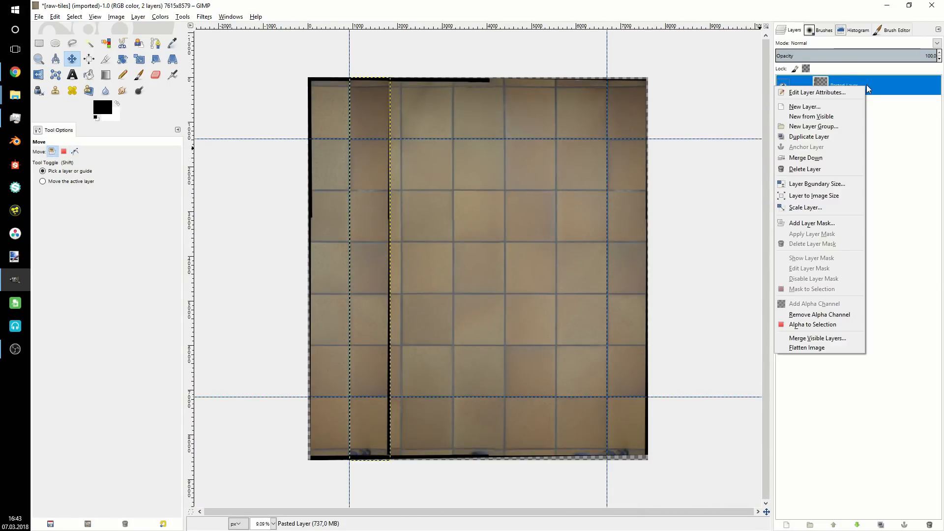
left_click(829, 196)
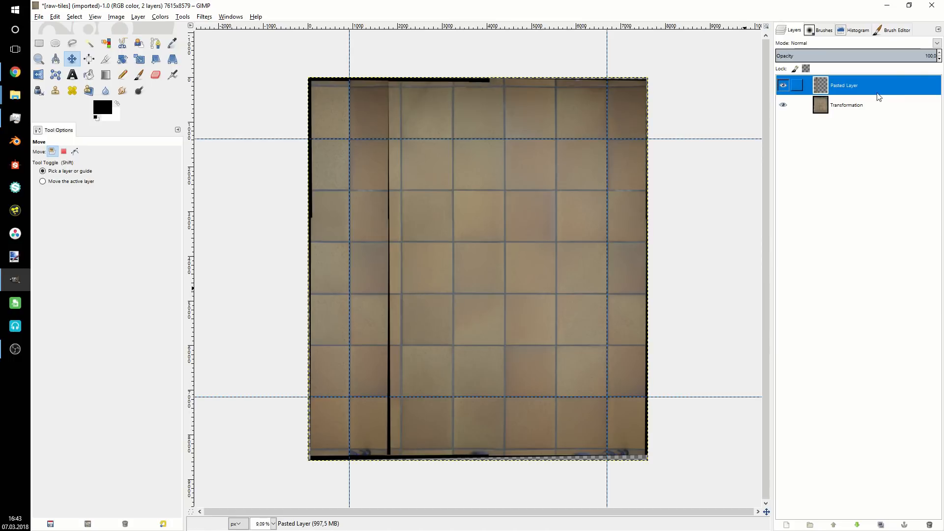
- Add a White (full opacity) layer mask to the pasted strip's layer and keep the mask active for editing
right_click(847, 87)
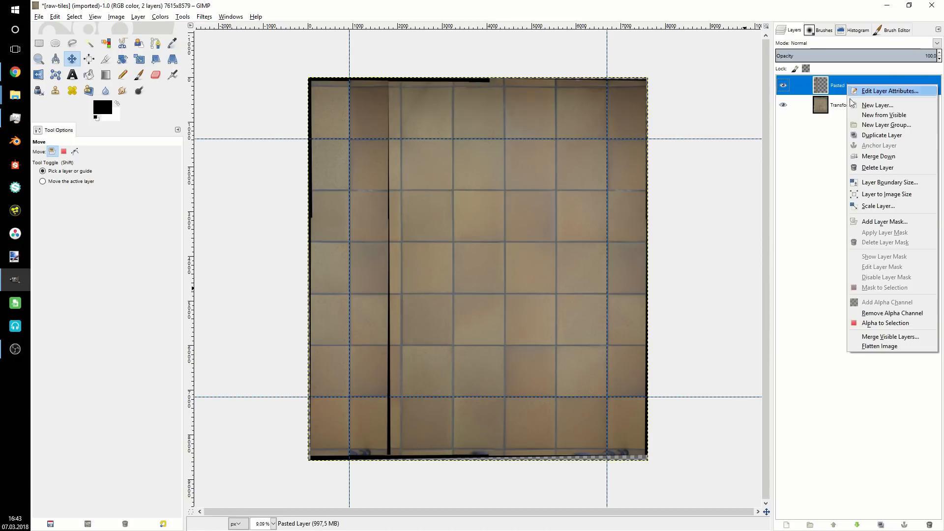
left_click(878, 222)
left_click_drag(58, 18, 167, 70)
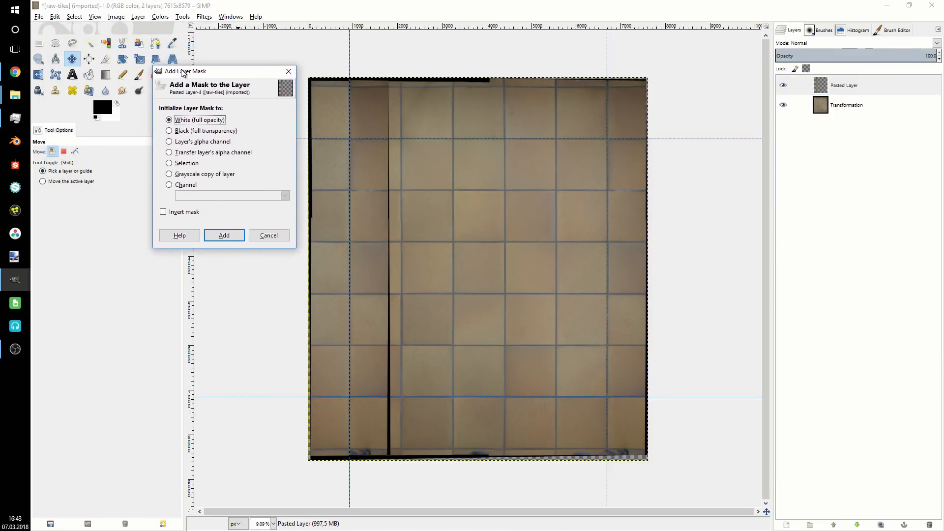
left_click(226, 236)
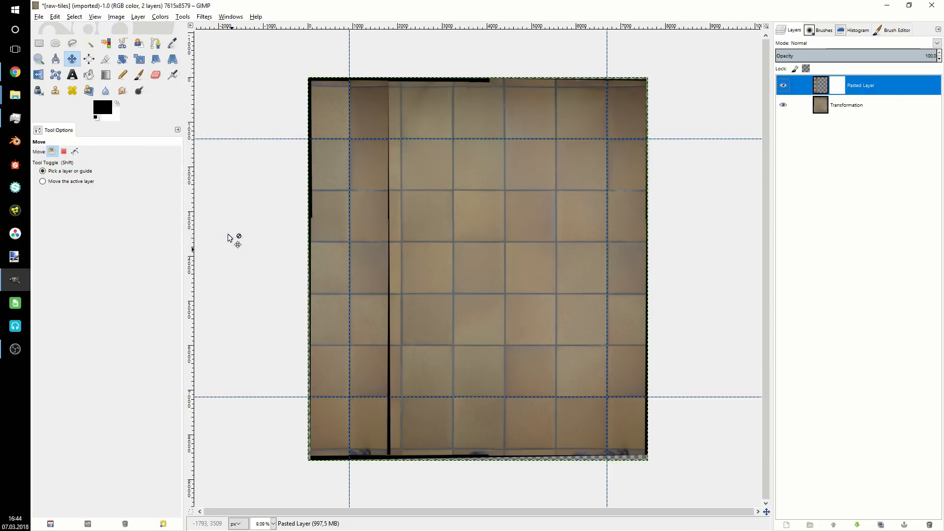
right_click(838, 87)
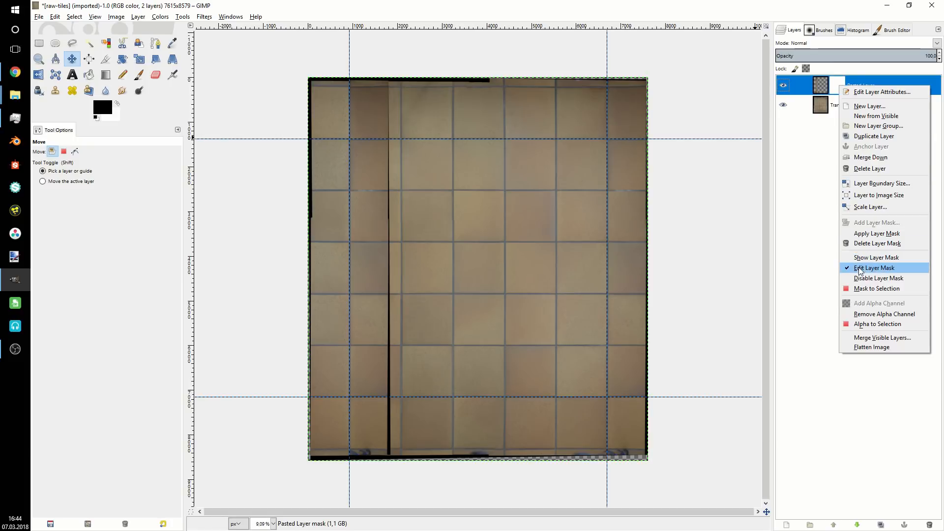
left_click(669, 2)
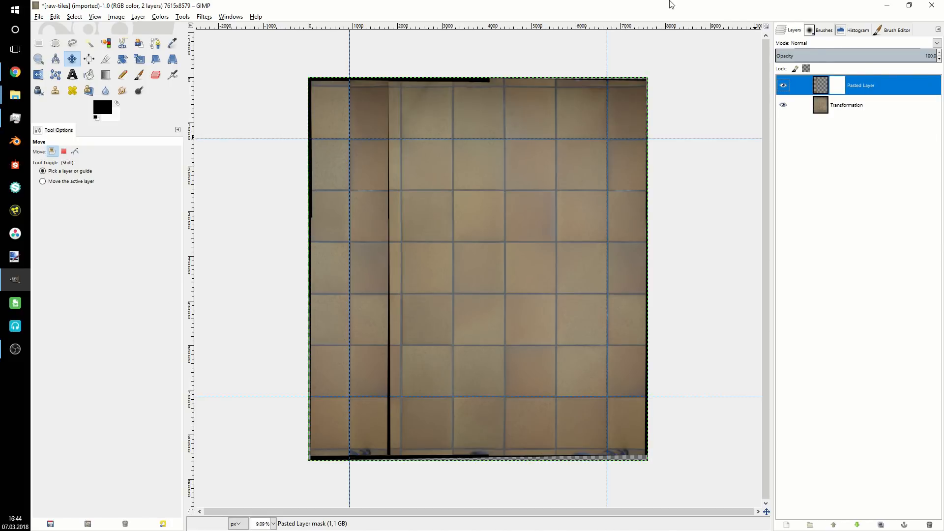
left_click_drag(371, 289, 447, 262)
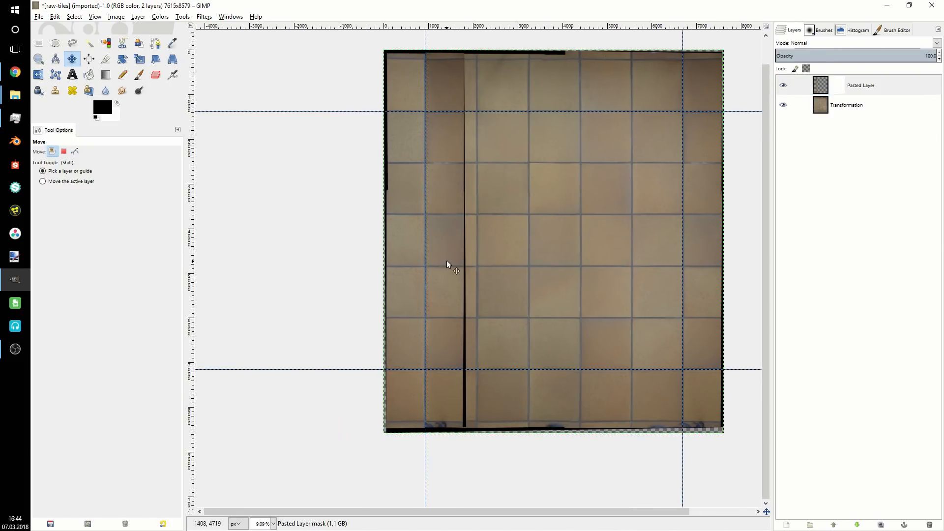
- Try painting the layer mask black with a 282.20 px Paintbrush over the strip's black edge around a horizontal grout line
left_click(139, 75)
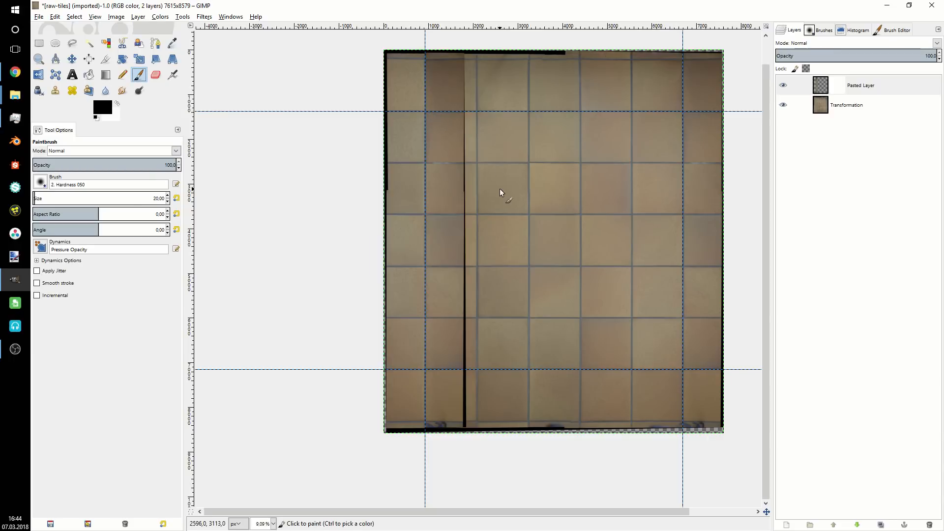
scroll(449, 292, "up", 3)
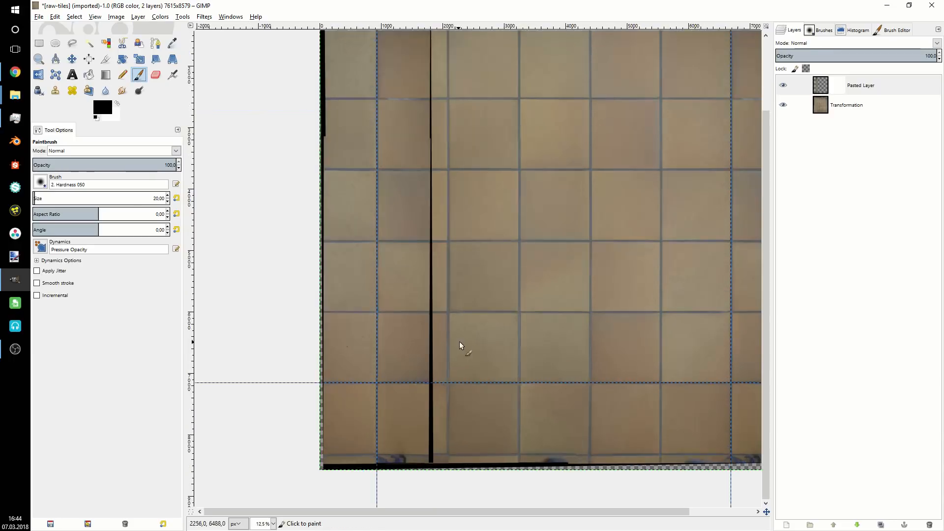
scroll(453, 225, "up", 3)
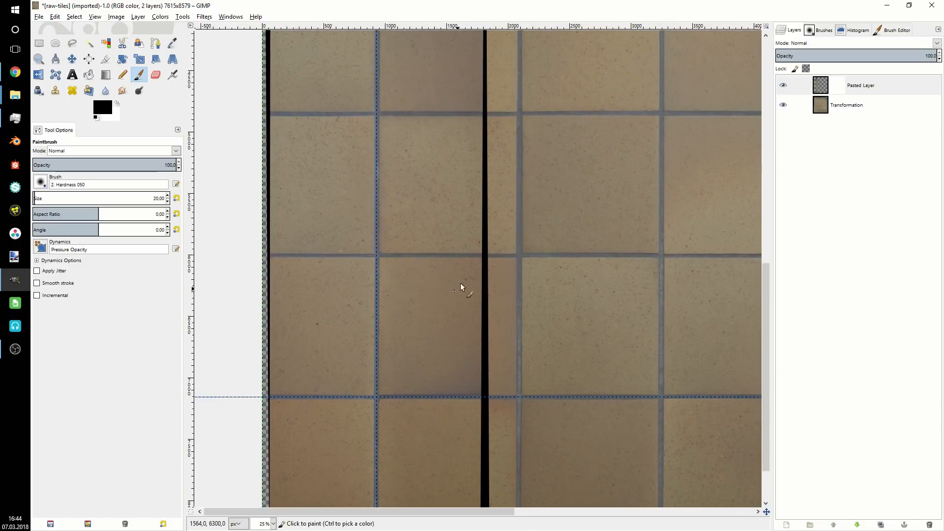
left_click_drag(41, 198, 70, 198)
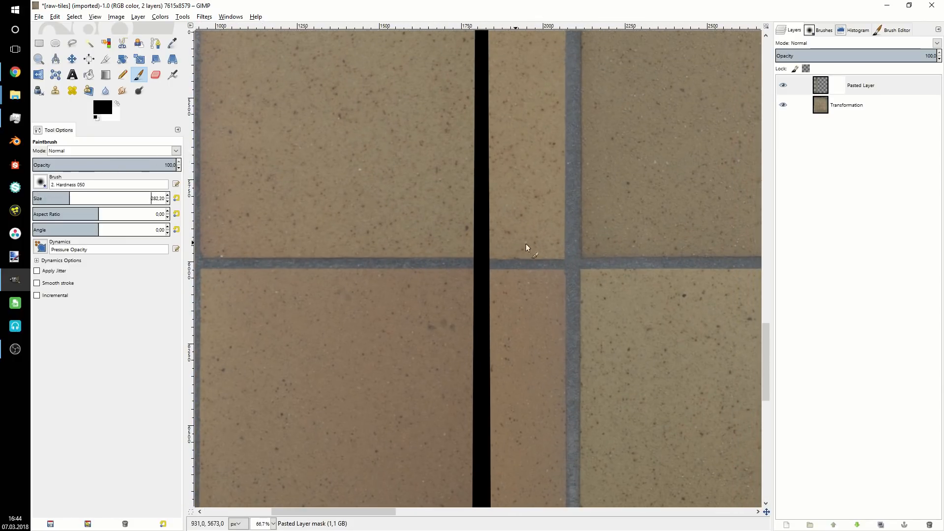
scroll(490, 275, "down", 1)
mouse_move(491, 243)
left_mouse_down()
mouse_move(482, 241)
mouse_move(479, 266)
left_mouse_up()
mouse_move(482, 301)
left_mouse_down()
mouse_move(486, 333)
mouse_move(475, 383)
left_mouse_up()
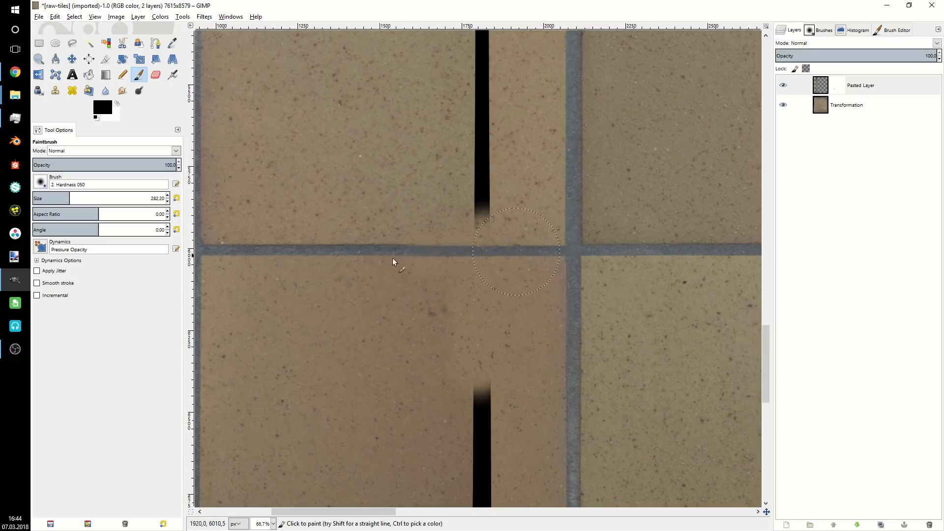
- Continue painting the mask black upward along the strip's black outer edge through the tile above the grout line
left_click_drag(388, 254, 450, 262)
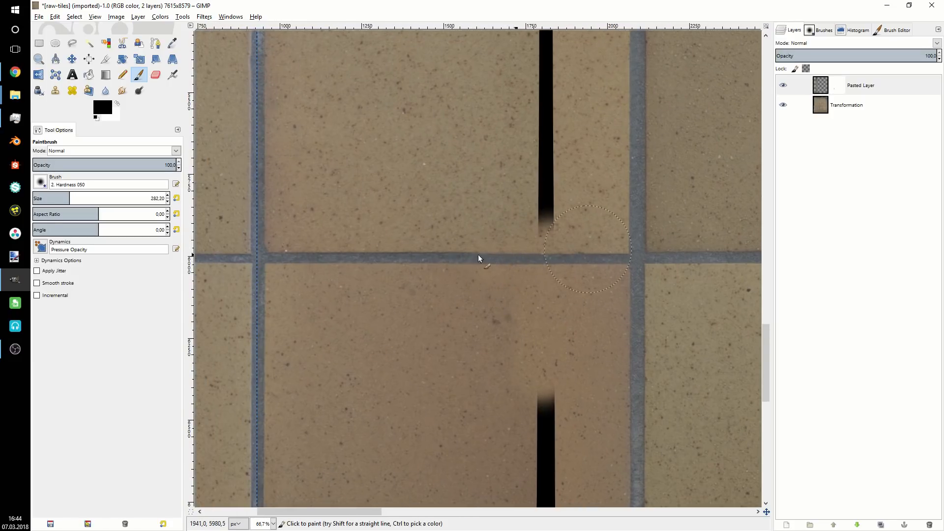
left_click_drag(540, 192, 552, 280)
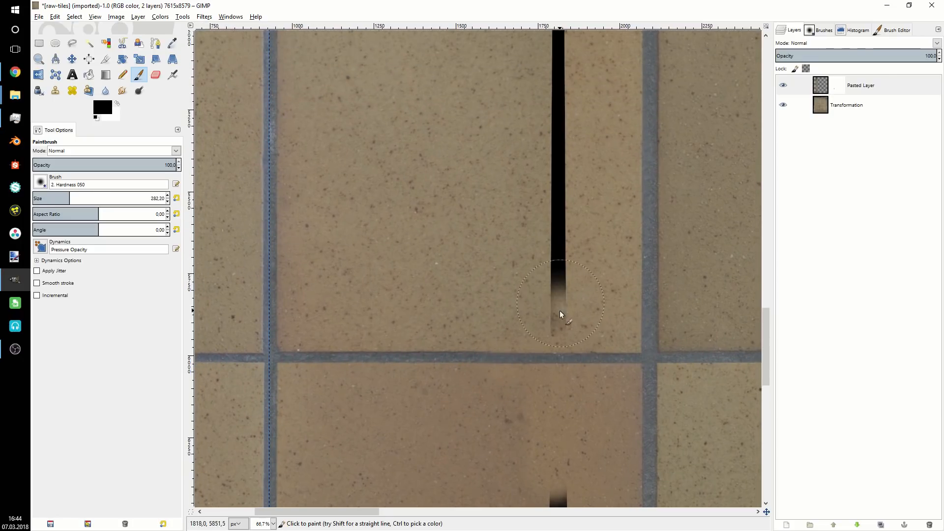
left_click_drag(556, 216, 559, 190)
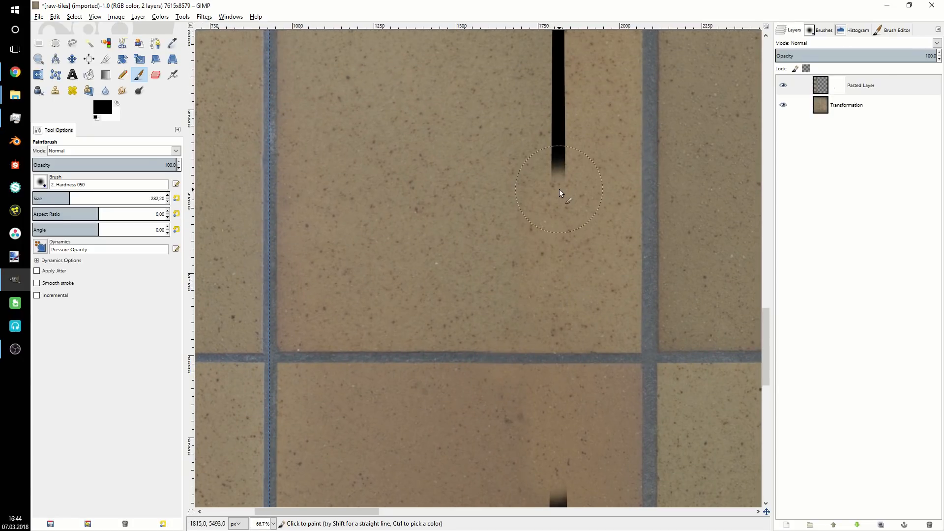
scroll(559, 189, "down", 1)
scroll(556, 162, "up", 2)
mouse_move(560, 280)
left_mouse_down()
mouse_move(560, 289)
mouse_move(555, 211)
left_mouse_up()
scroll(558, 216, "down", 4)
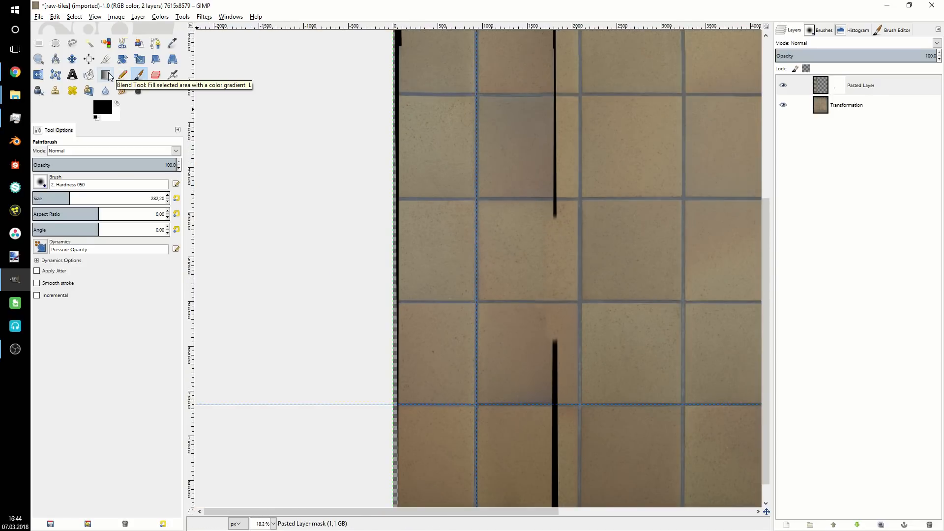
- Fill the mask with a linear FG to BG Blend about 450 px long, running leftward from the strip's outer part toward the vertical guide
left_click(109, 76)
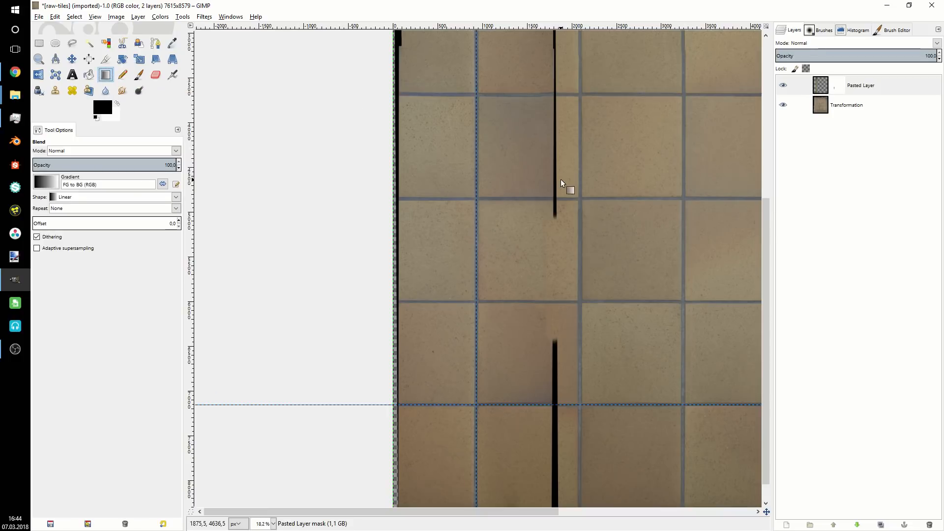
scroll(532, 193, "up", 2)
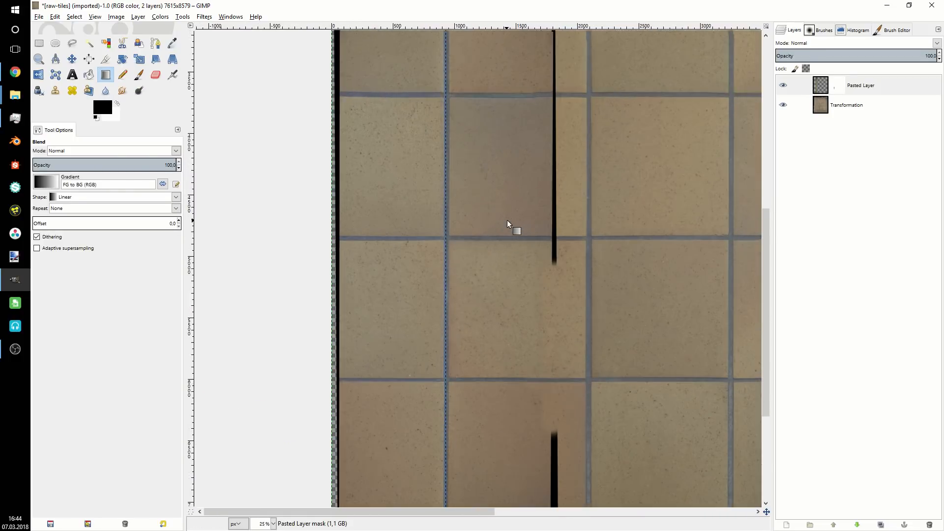
left_click_drag(511, 227, 525, 204)
left_click_drag(482, 229, 441, 245)
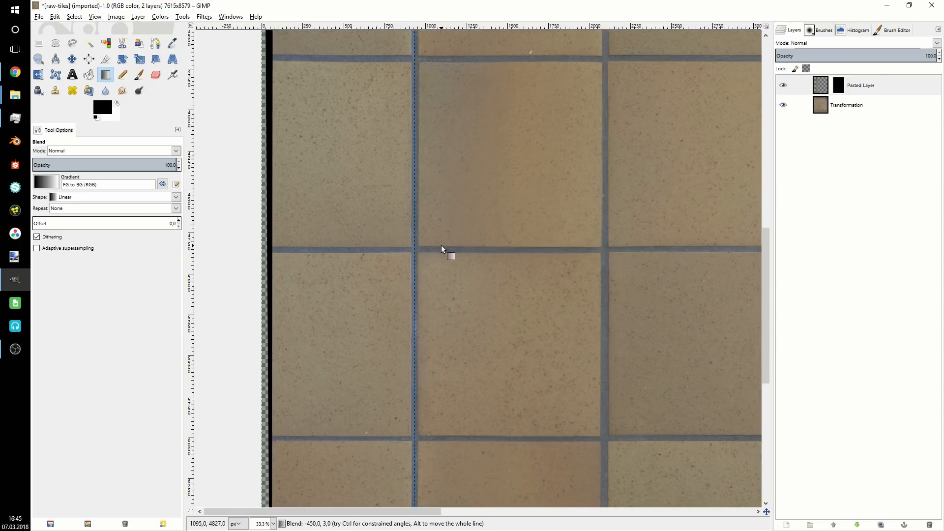
- Examine the blended transition beside the left vertical guide from the middle tile rows up to the upper horizontal guide
scroll(441, 249, "down", 5)
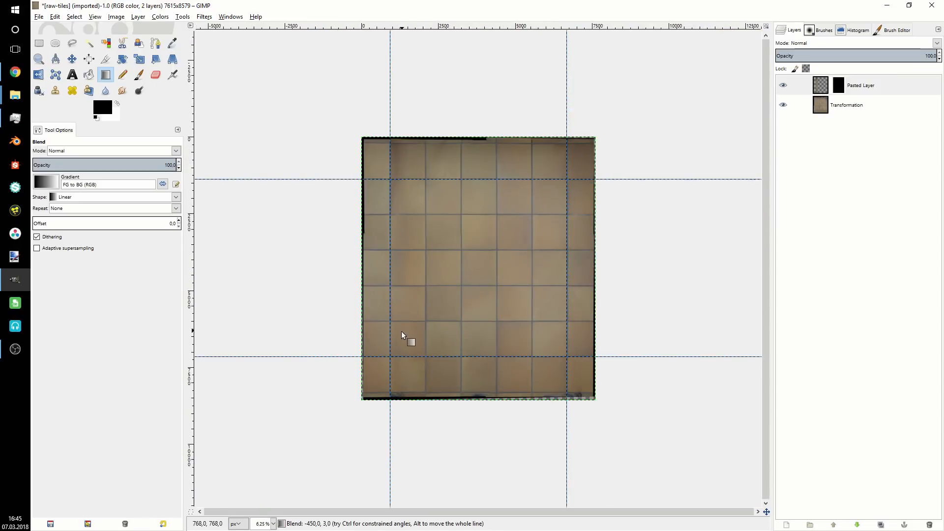
scroll(401, 330, "up", 5)
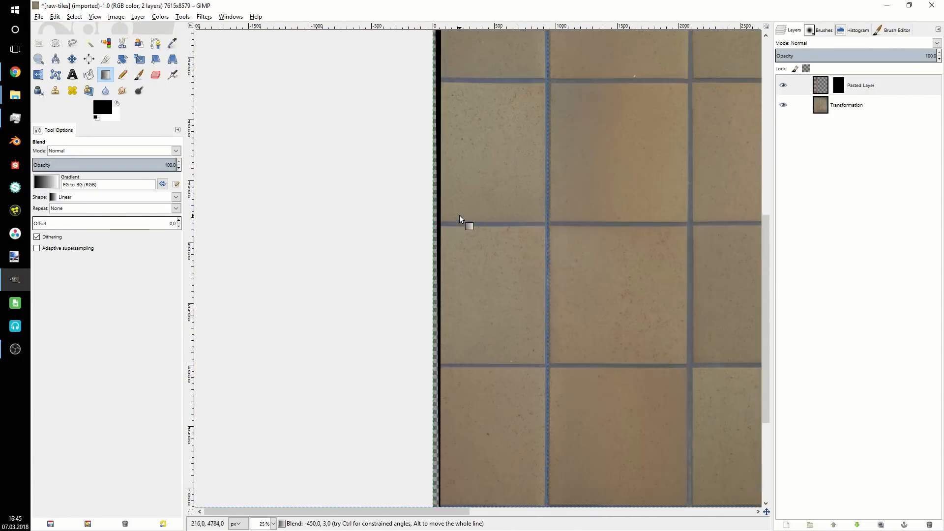
scroll(459, 219, "up", 3)
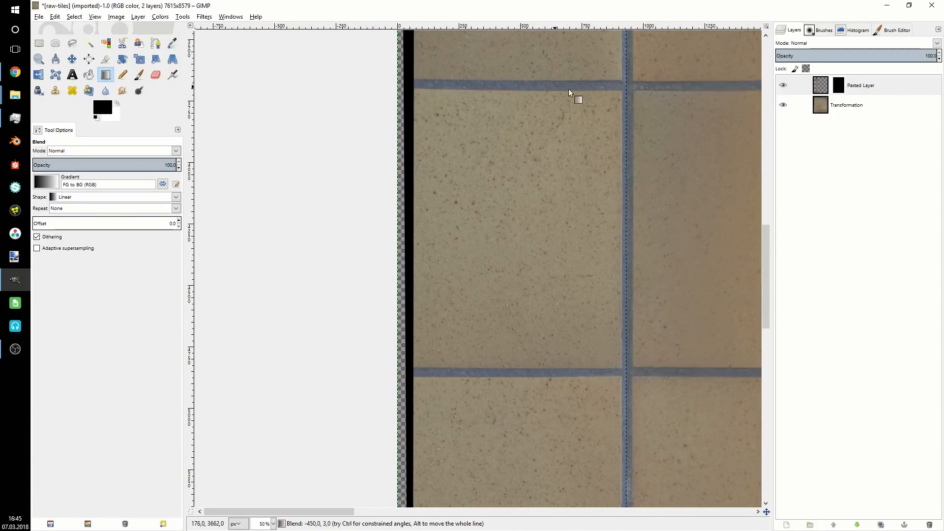
left_click_drag(496, 119, 272, 252)
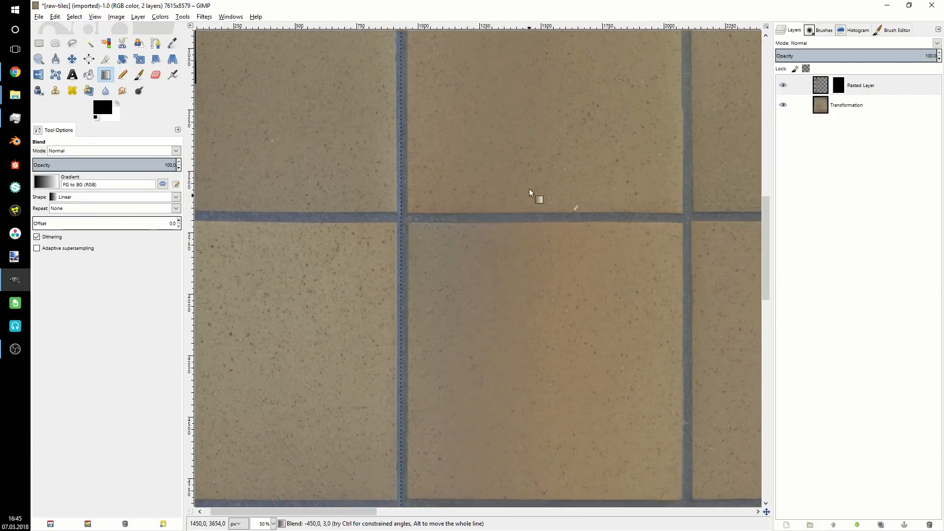
left_click_drag(526, 144, 490, 351)
left_click_drag(495, 183, 475, 343)
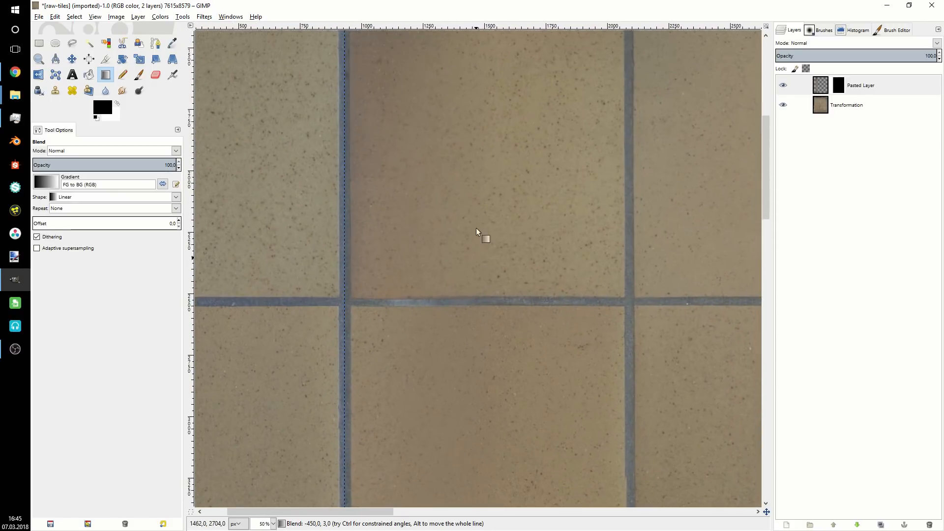
left_click_drag(483, 120, 480, 299)
left_click_drag(480, 194, 475, 222)
scroll(449, 228, "up", 1)
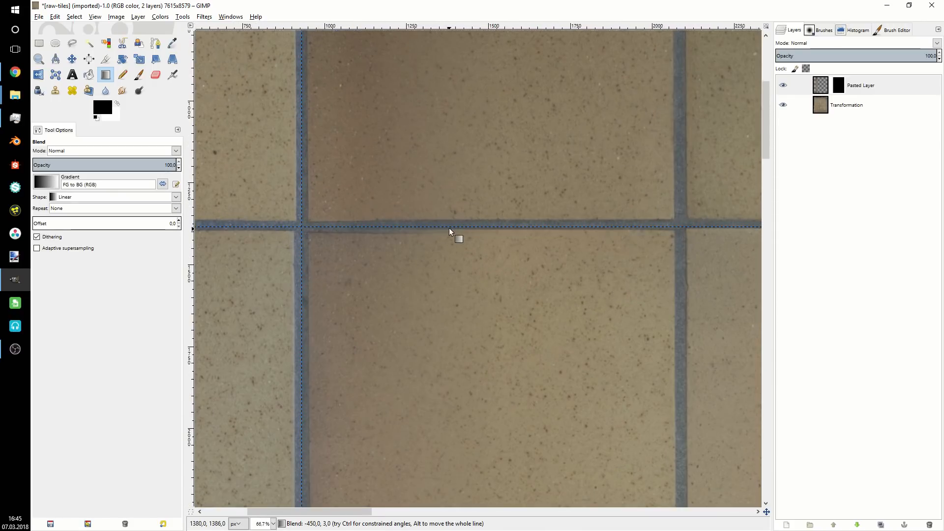
scroll(361, 221, "up", 2)
- Check the blended transition and grout lines down through the lower tile rows, finishing with the whole image
scroll(360, 221, "down", 4)
left_click_drag(455, 376, 478, 172)
left_click_drag(482, 337, 463, 279)
left_click_drag(472, 385, 475, 224)
mouse_move(472, 312)
left_mouse_down()
mouse_move(480, 128)
mouse_move(472, 320)
left_mouse_up()
scroll(477, 344, "down", 1)
left_click_drag(478, 139, 470, 276)
scroll(470, 276, "down", 2)
scroll(470, 276, "down", 2)
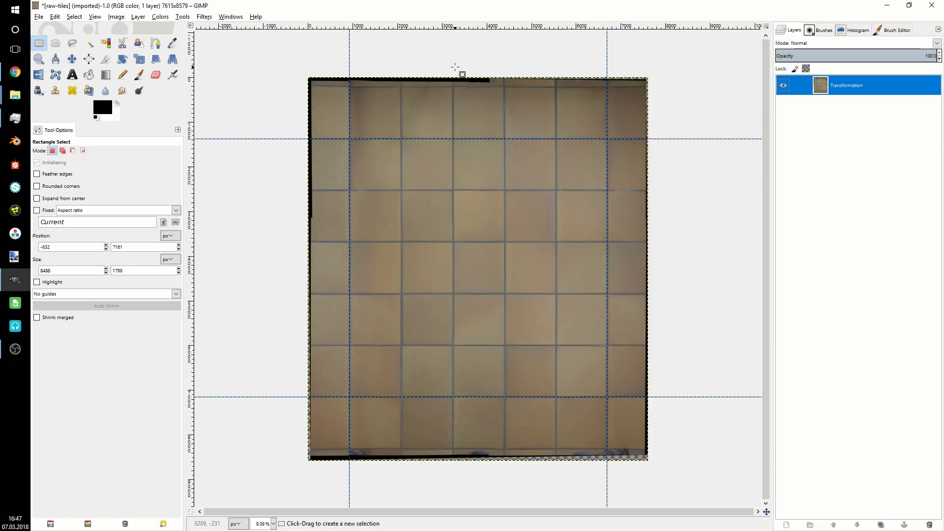
- Select the image's full-width bottom strip from the lower horizontal guide down past the edge, about 9317 × 1958 px
left_click(40, 44)
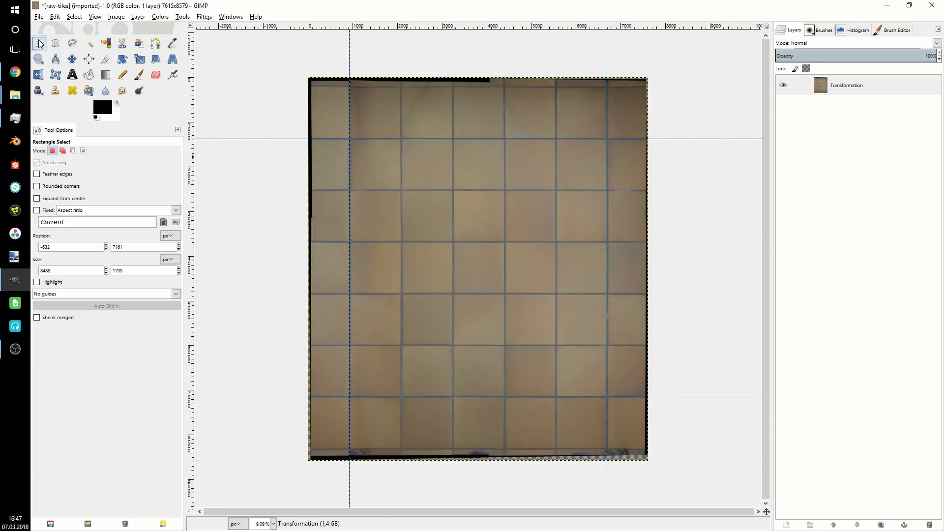
left_click_drag(680, 485, 264, 408)
left_click_drag(368, 417, 379, 397)
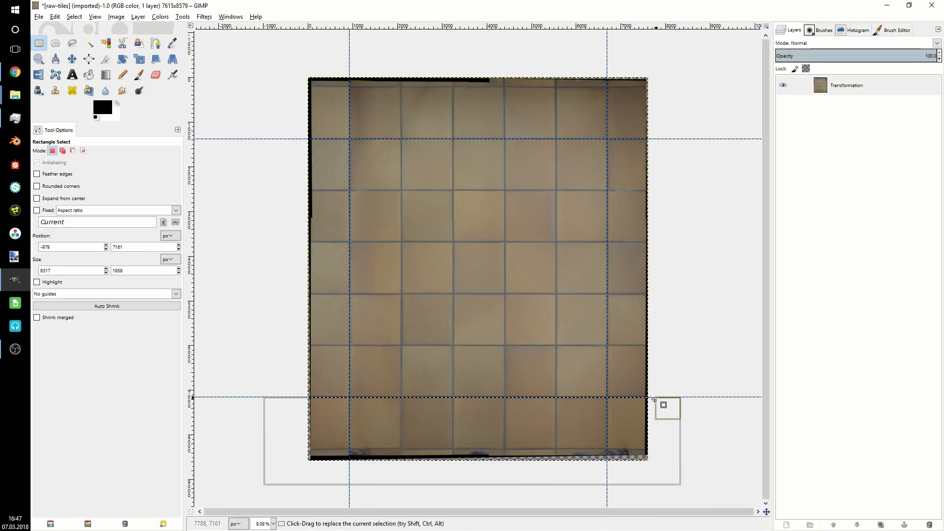
- Copy the selected bottom strip and paste it as a new layer above the tile image
key("ctrl")
key("ctrl+c")
key("ctrl+v")
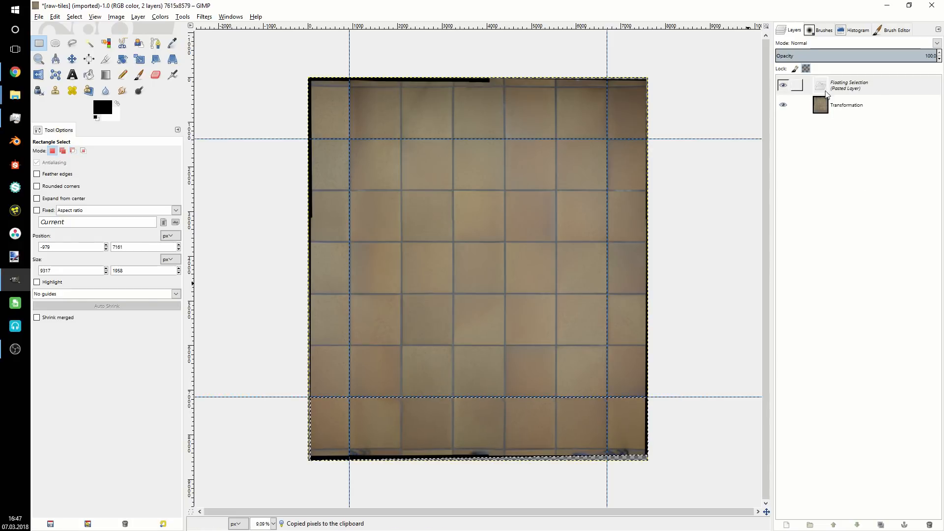
right_click(851, 84)
left_click(868, 106)
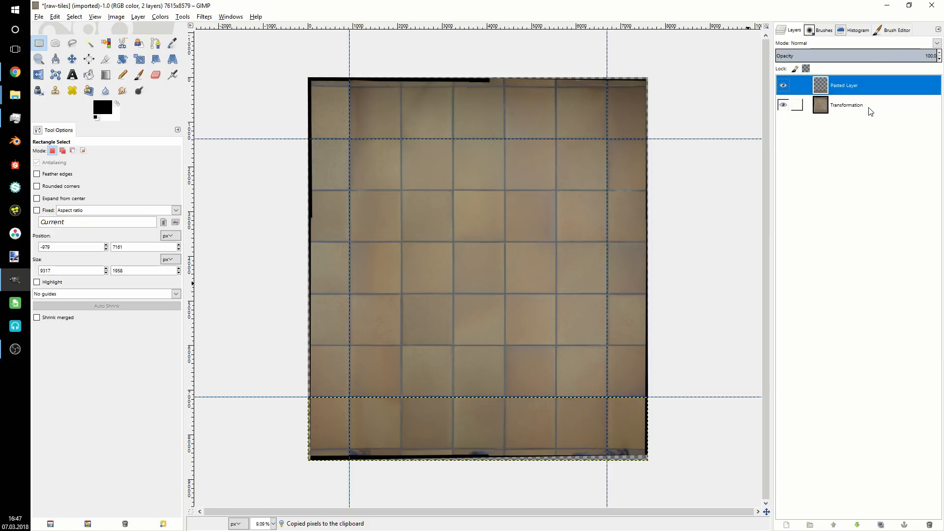
- Move the pasted bottom strip up until its top edge meets the upper horizontal guide, and enlarge its layer to the image size
left_click(75, 60)
left_click_drag(461, 425, 456, 164)
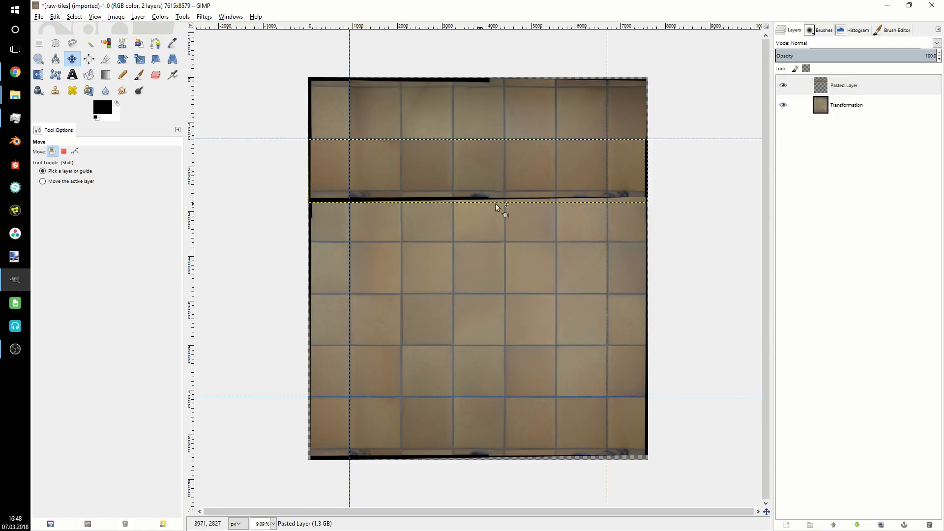
left_click(870, 85)
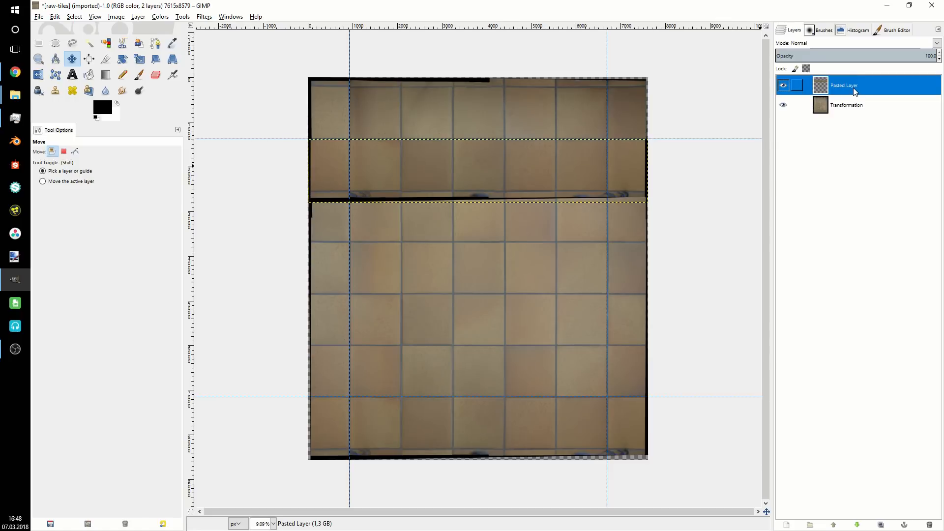
right_click(854, 92)
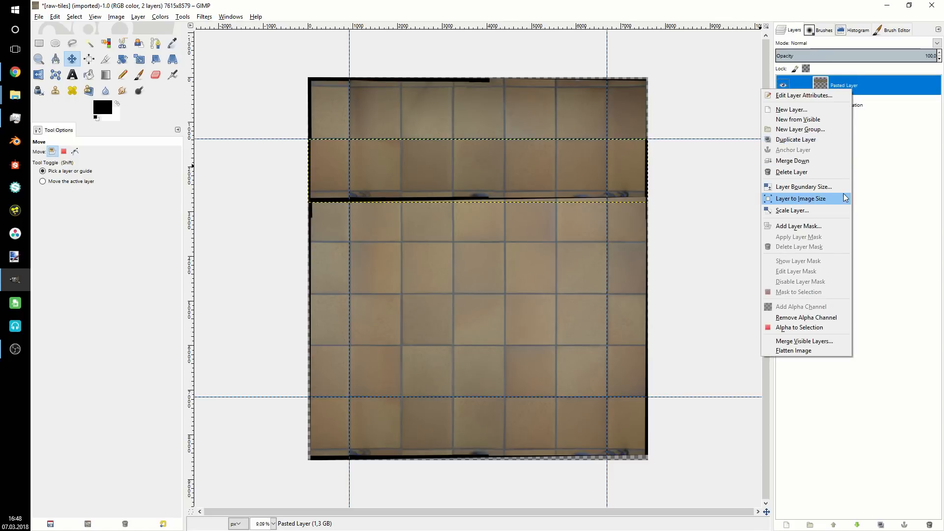
left_click(816, 199)
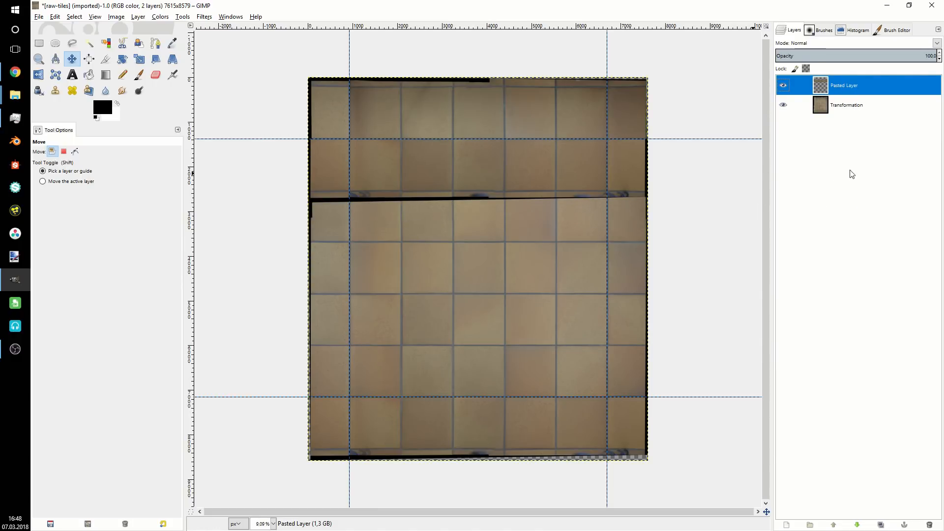
- Add a white layer mask to the layer holding the moved bottom strip
right_click(850, 92)
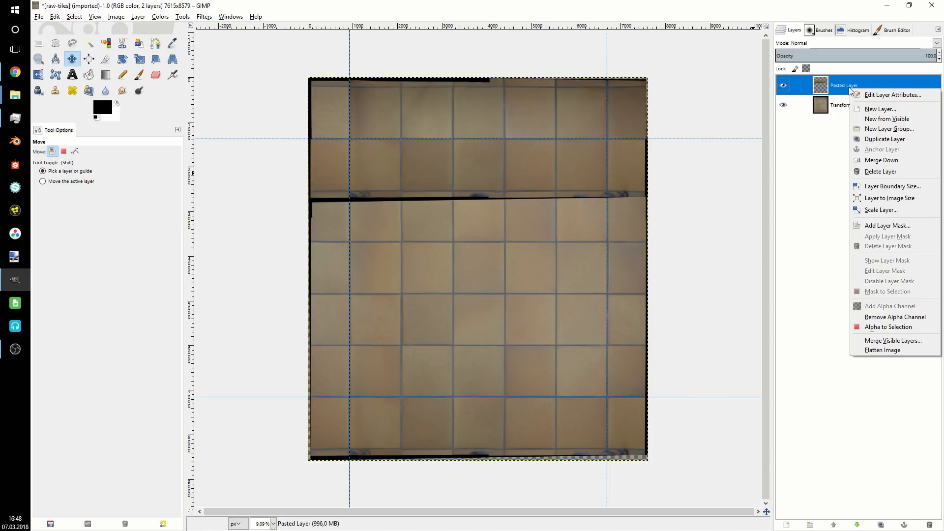
left_click(887, 226)
left_click(124, 196)
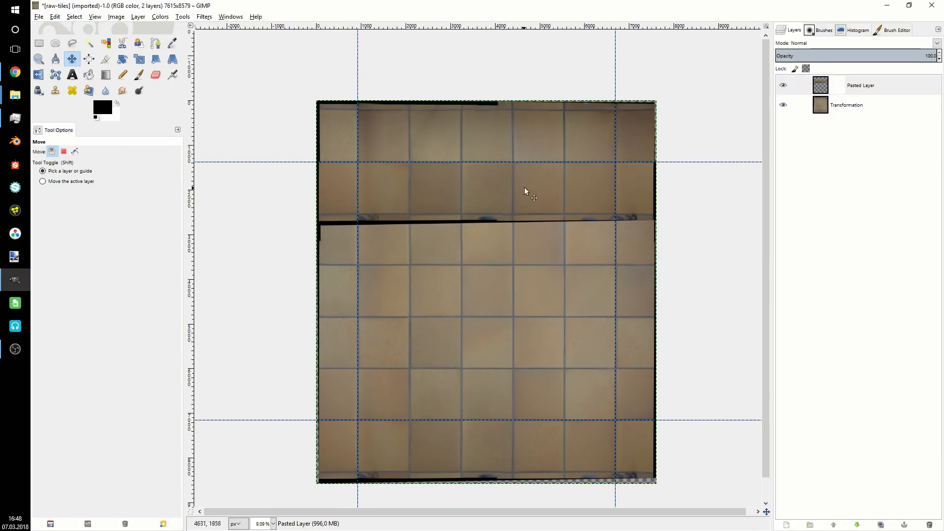
- Draw a linear black-to-white gradient about 812 px upward on the pasted strip's mask, within the tile row below the upper horizontal guide
scroll(522, 193, "up", 1)
left_click_drag(588, 226, 534, 238)
scroll(535, 239, "up", 1)
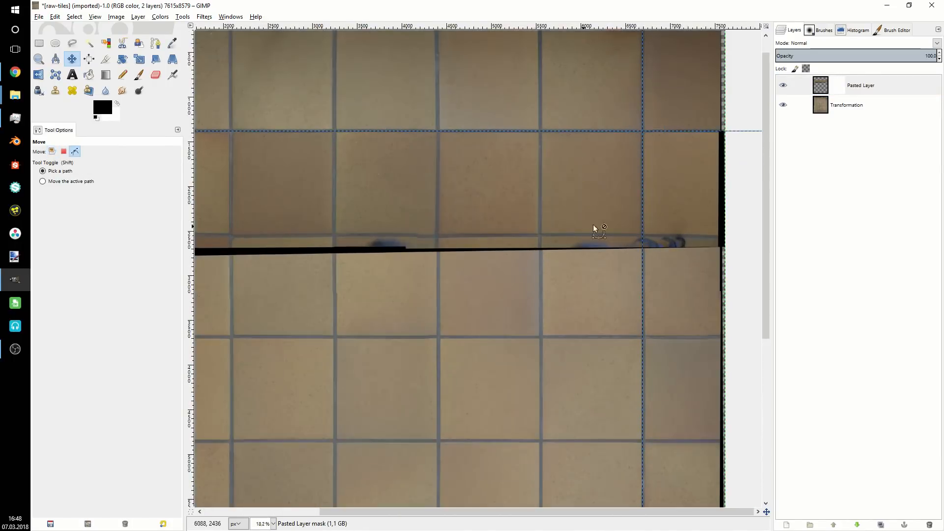
left_click_drag(613, 226, 523, 262)
scroll(531, 258, "up", 1)
scroll(573, 258, "up", 1)
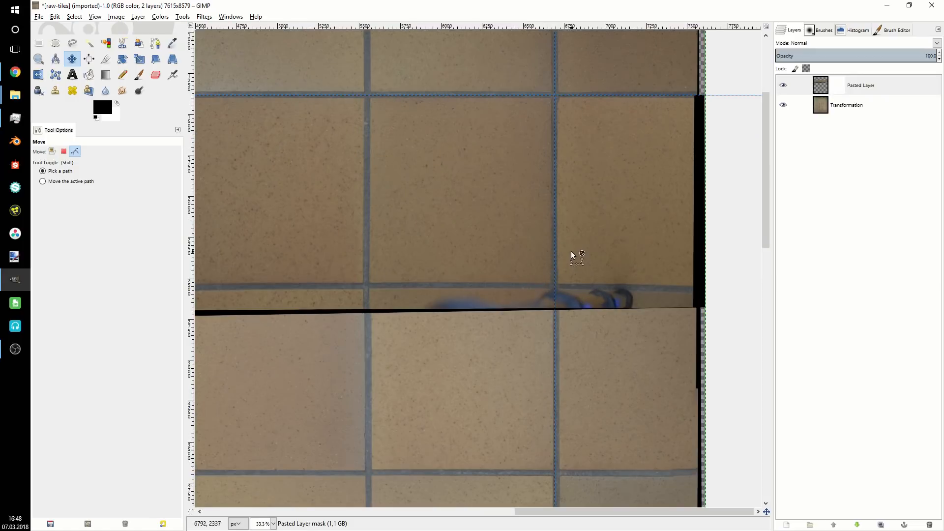
left_click(137, 77)
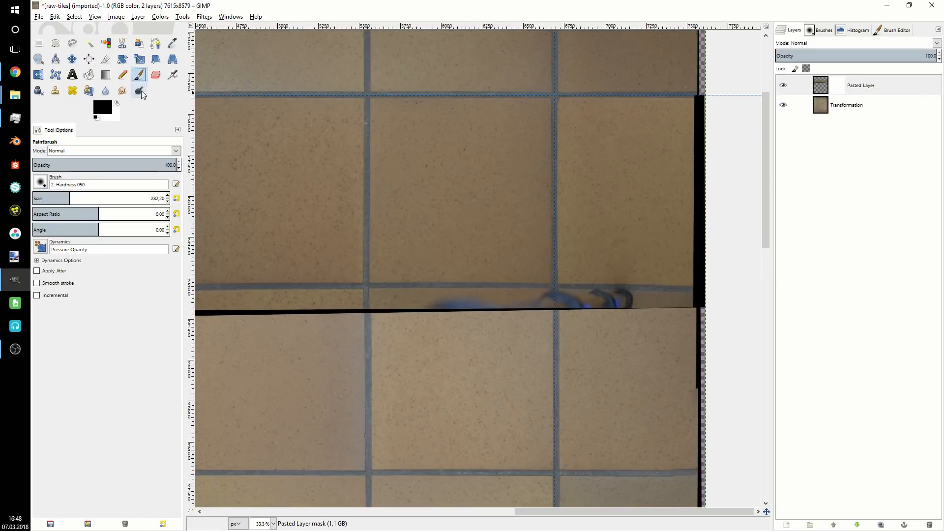
left_click(106, 75)
left_click_drag(318, 225, 420, 238)
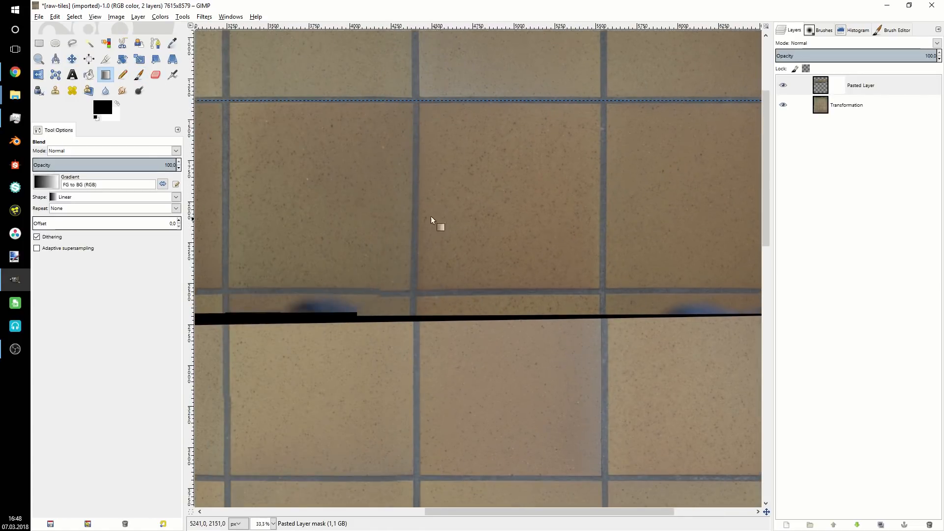
scroll(442, 226, "down", 2)
scroll(405, 215, "up", 1)
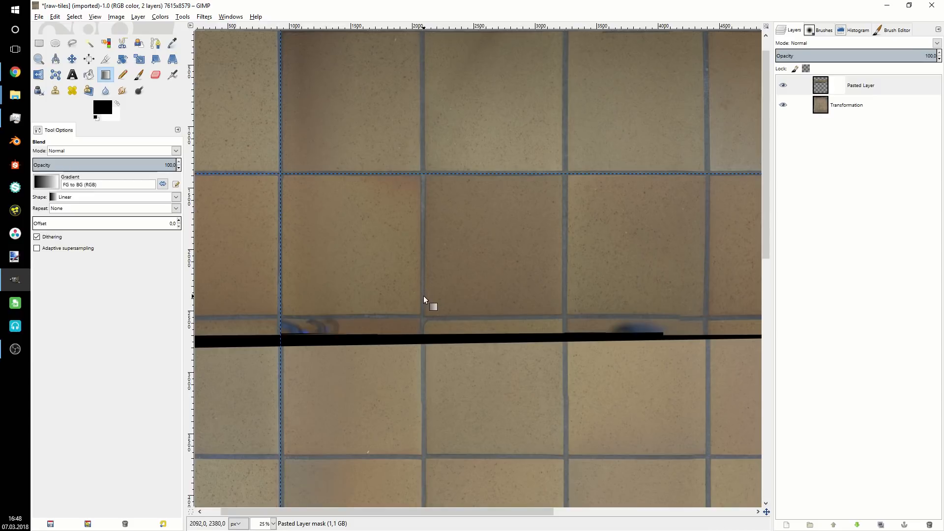
left_click_drag(422, 295, 422, 191)
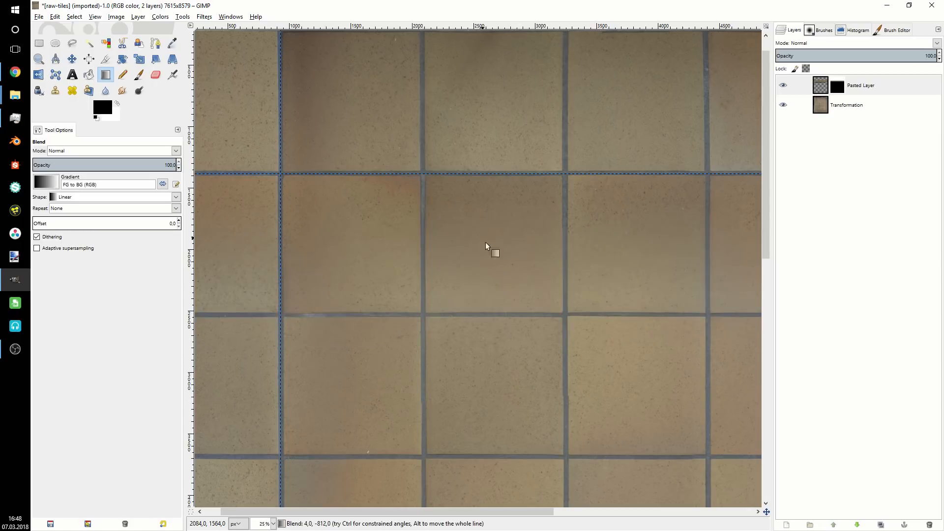
- Examine the blended tile row below the upper horizontal guide, up close and across the whole image
scroll(506, 253, "down", 1)
scroll(509, 252, "down", 2)
scroll(510, 253, "up", 1)
scroll(528, 197, "up", 3)
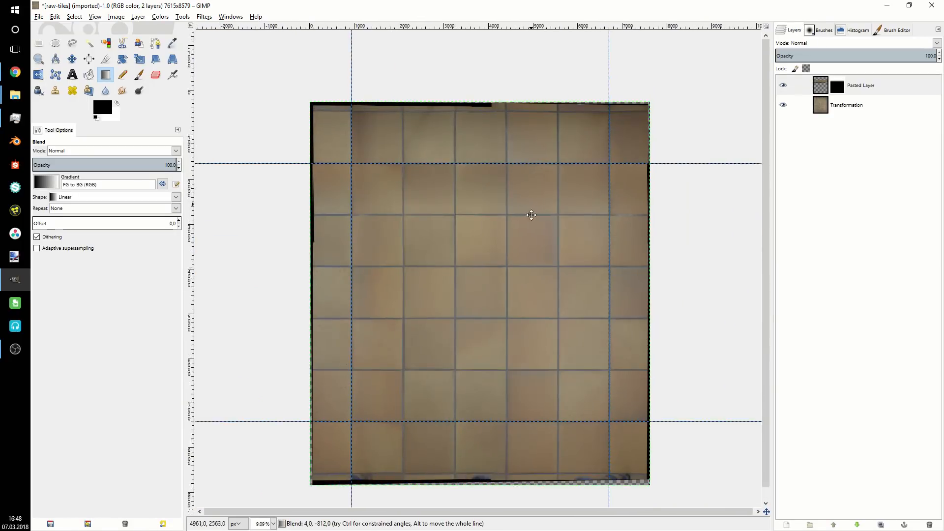
scroll(529, 253, "up", 1)
scroll(411, 205, "up", 3)
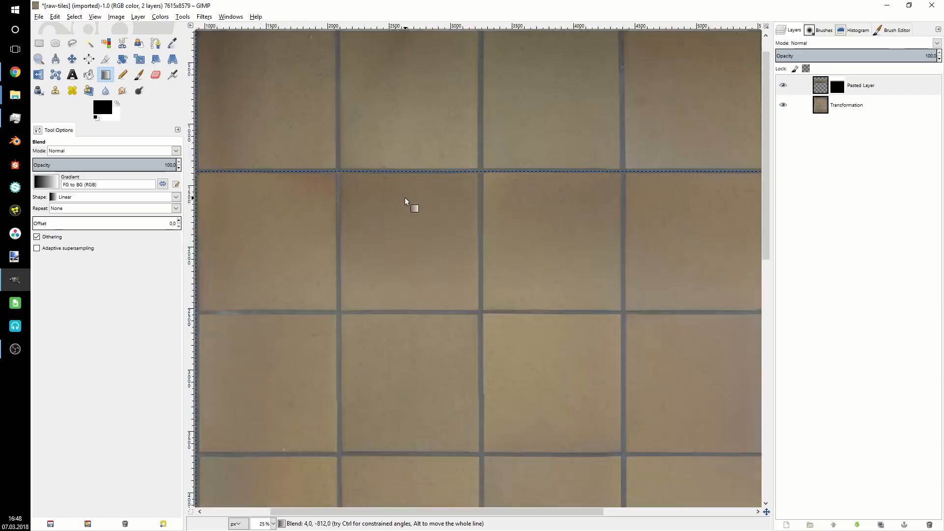
scroll(468, 279, "up", 1)
left_click_drag(300, 231, 374, 242)
left_click_drag(567, 255, 255, 257)
left_click_drag(592, 244, 393, 257)
mouse_move(630, 250)
left_mouse_down()
mouse_move(349, 240)
mouse_move(425, 250)
left_mouse_up()
scroll(531, 249, "down", 5)
scroll(559, 234, "up", 2)
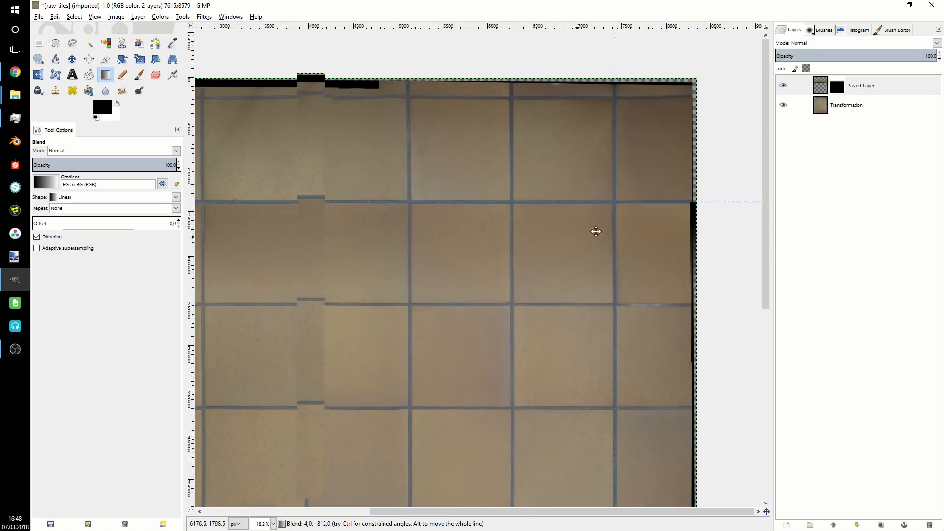
left_click_drag(508, 238, 468, 225)
scroll(452, 227, "down", 1)
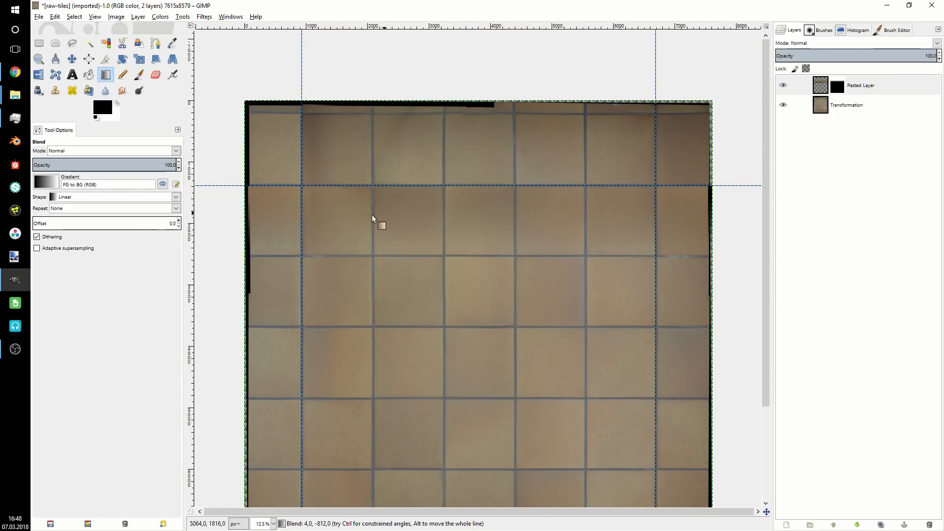
scroll(519, 251, "down", 5)
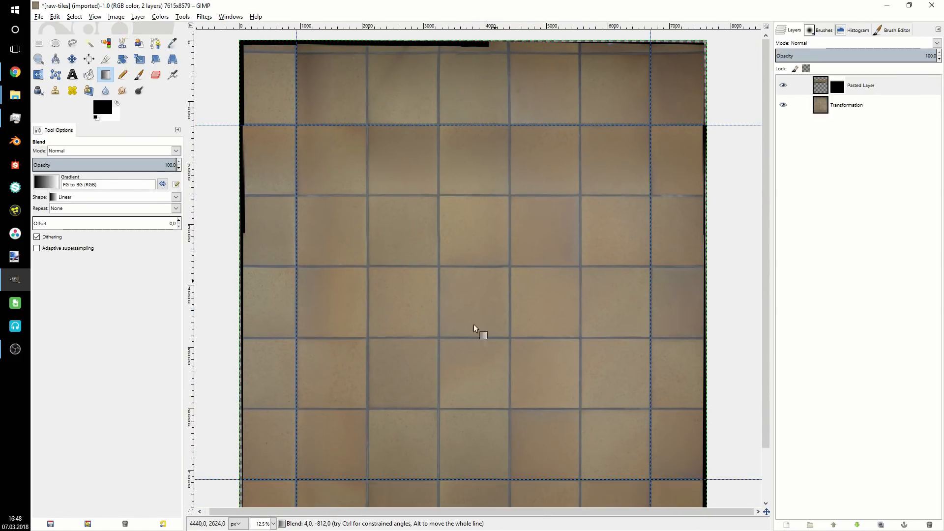
scroll(441, 330, "right", 1)
scroll(447, 244, "up", 5)
scroll(476, 341, "left", 1)
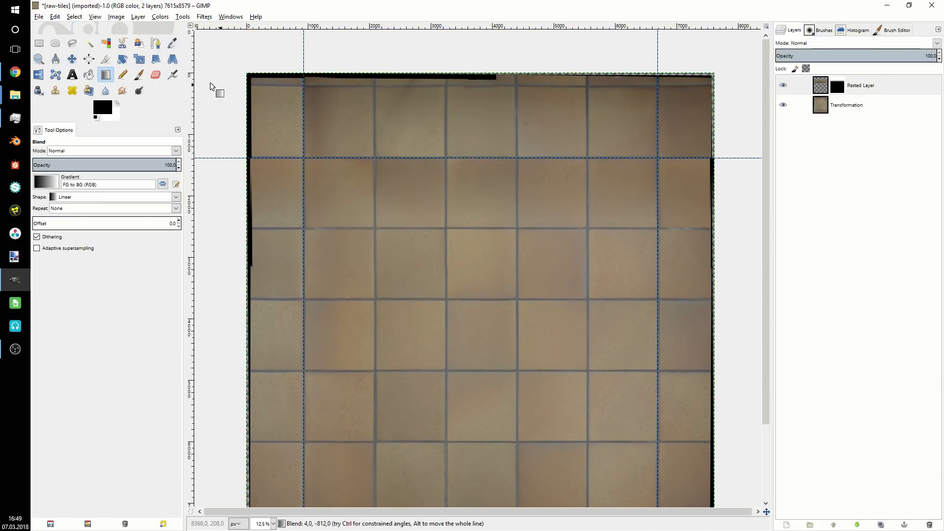
- Set up the Paintbrush with the 2. Hardness 025 brush at size 744.70
left_click(142, 73)
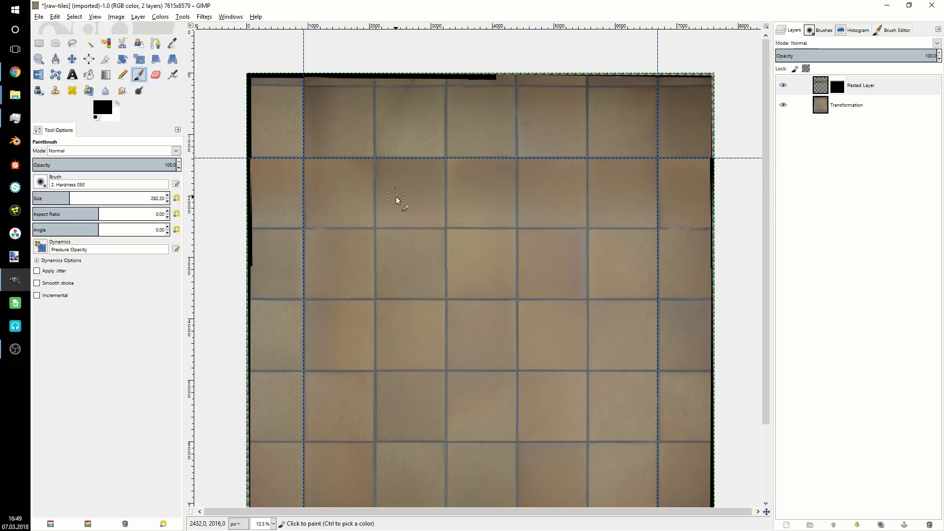
scroll(408, 217, "up", 3)
scroll(417, 185, "up", 4)
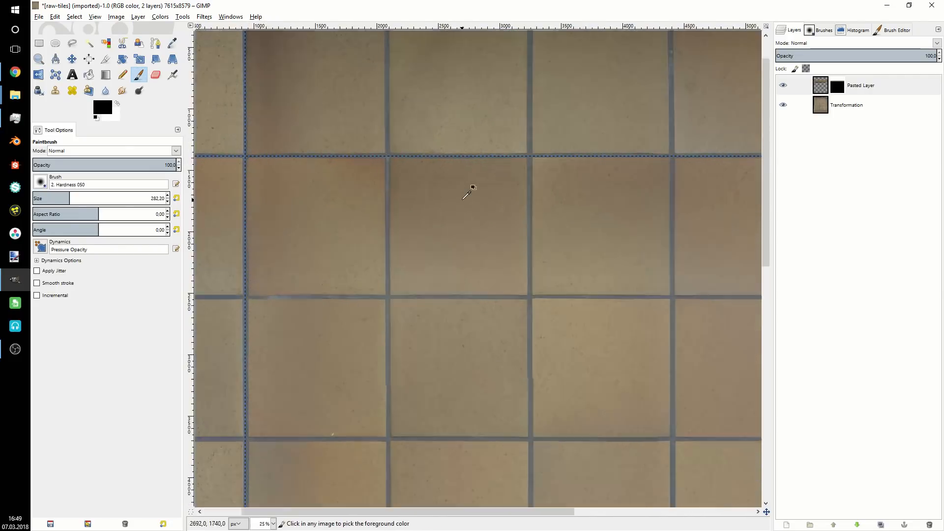
left_click_drag(440, 237, 451, 227)
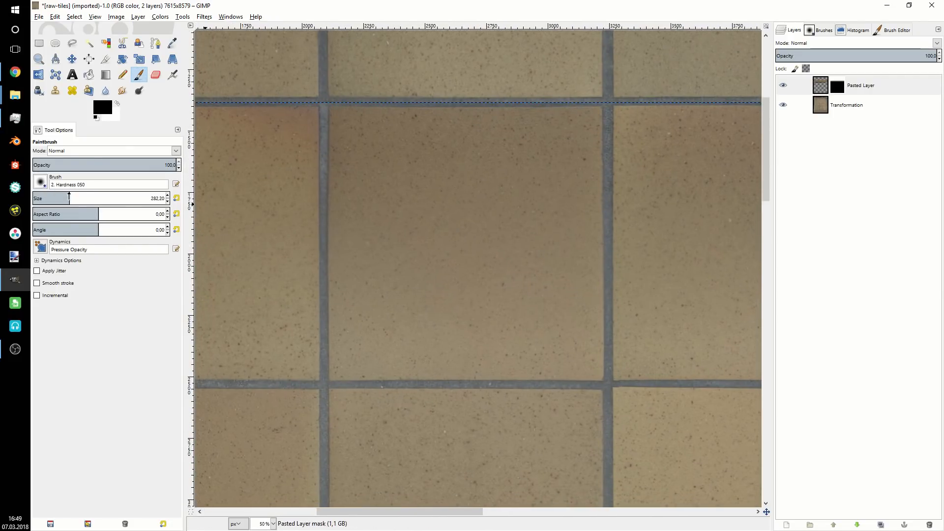
left_click_drag(70, 199, 131, 199)
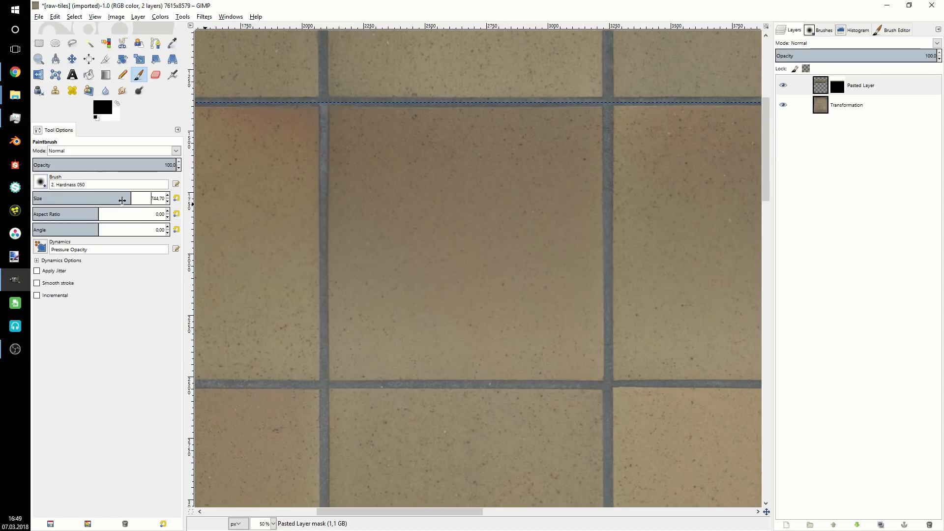
left_click(41, 182)
left_click(106, 199)
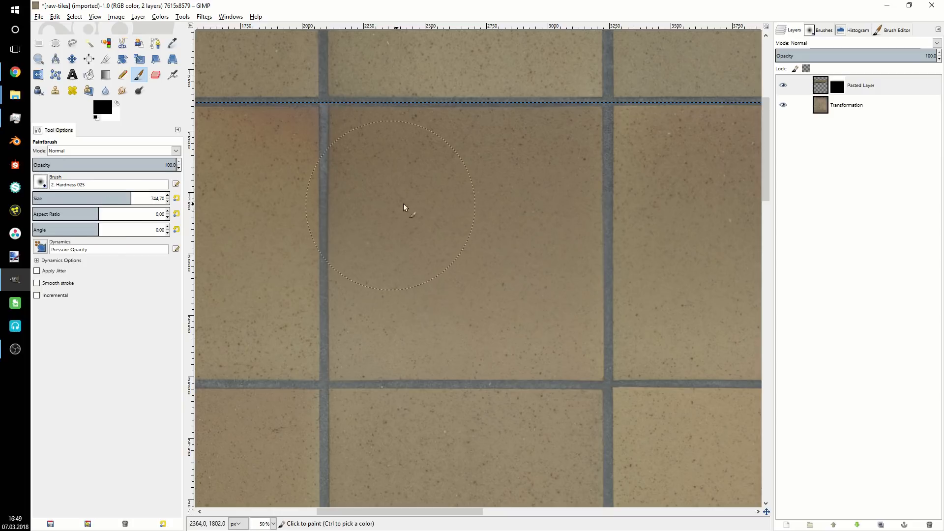
- Paint black at 40.3 opacity on the mask over the first two tiles between the vertical guides, just below the upper guide
mouse_move(147, 166)
left_mouse_down()
mouse_move(82, 165)
mouse_move(106, 165)
mouse_move(90, 165)
left_mouse_up()
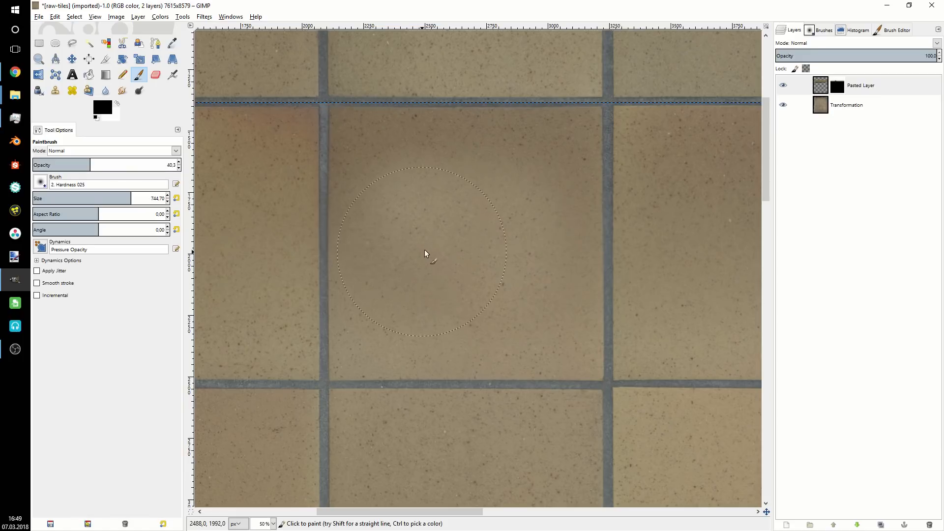
left_click_drag(276, 253, 470, 240)
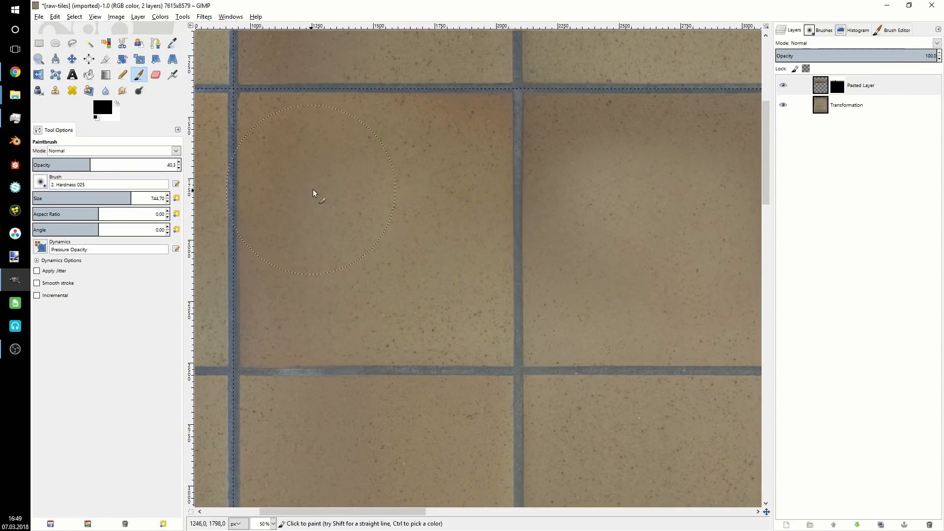
left_click_drag(680, 173, 529, 210)
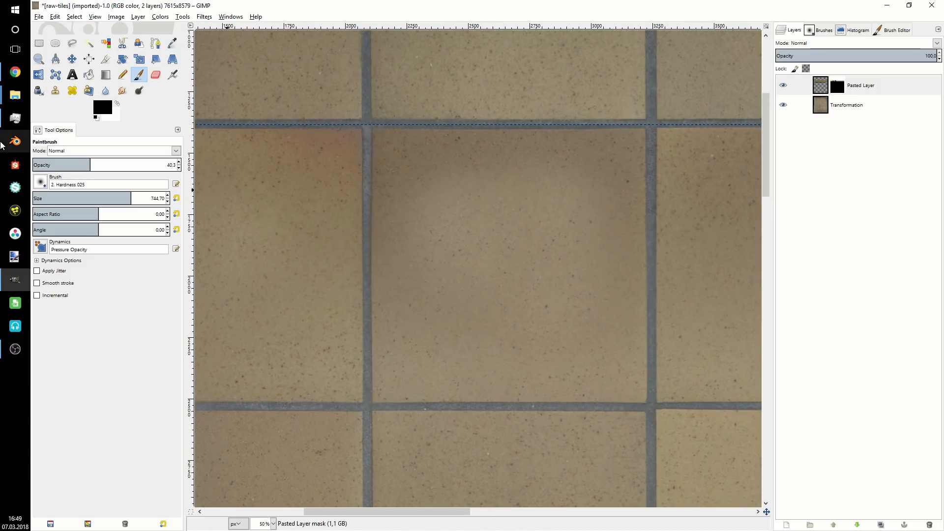
- Lower the brush opacity to 15.7 and paint black on the mask over the second and third tiles between the vertical guides
left_click(55, 164)
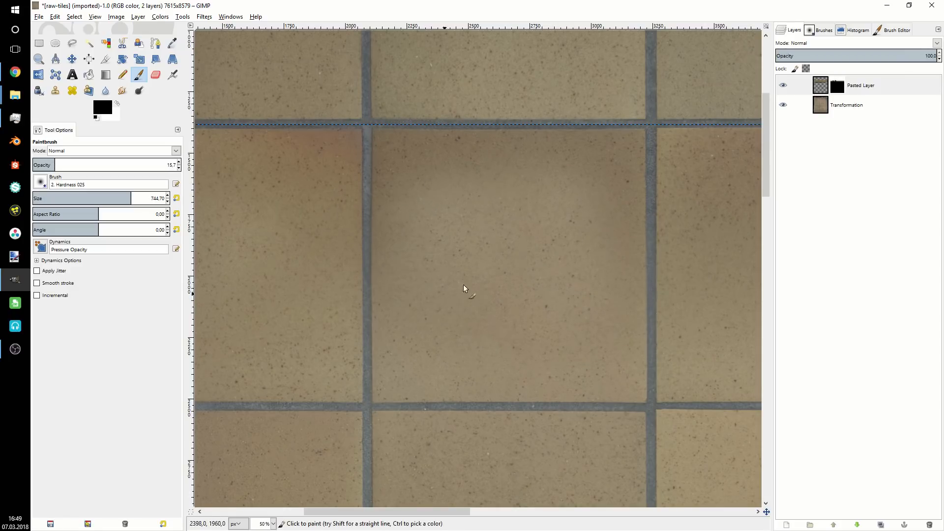
left_click_drag(751, 226, 412, 238)
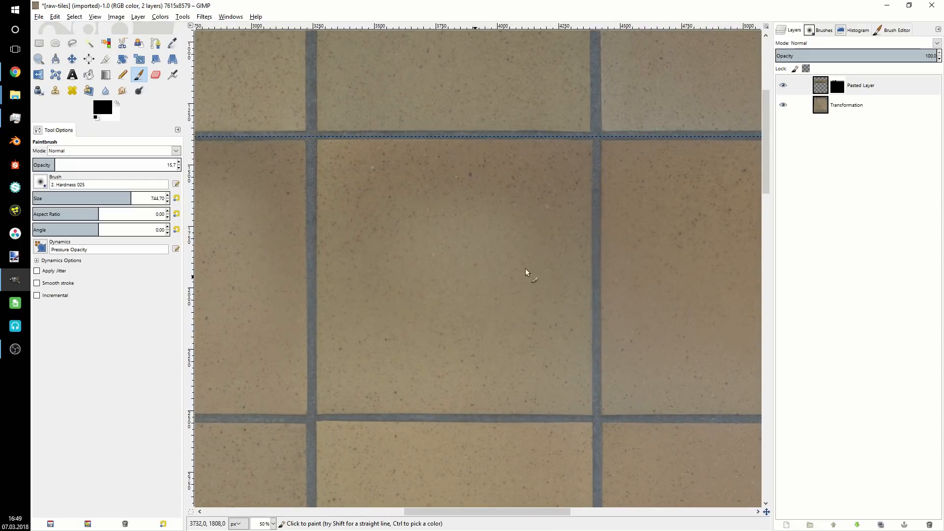
scroll(558, 246, "down", 1)
scroll(560, 246, "down", 1)
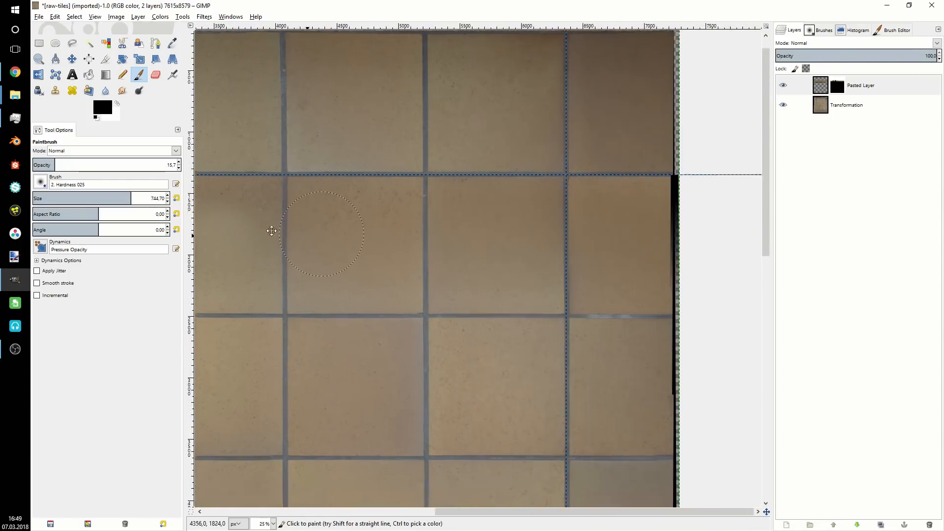
left_click_drag(304, 232, 209, 224)
left_click_drag(340, 261, 423, 273)
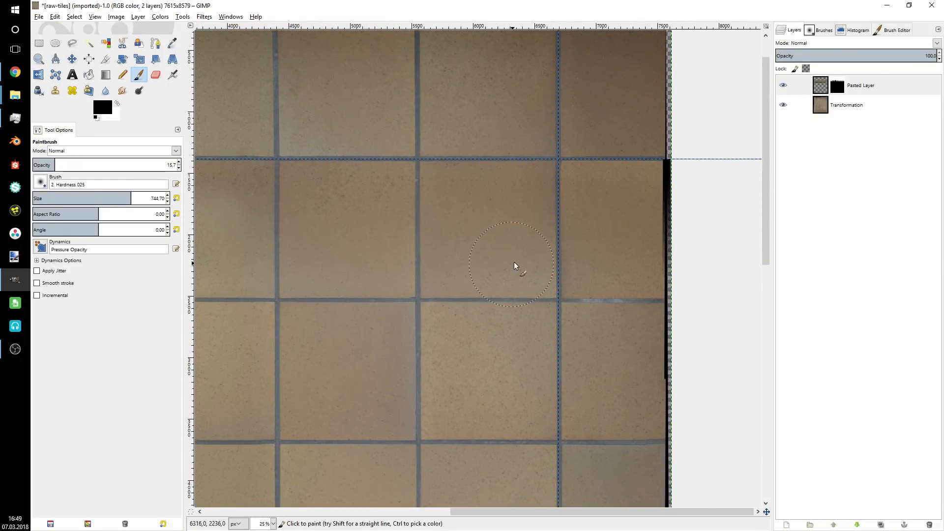
- Paint black softly on the mask over the remaining tiles up to the right vertical guide, and touch up the third tile again
scroll(486, 197, "up", 1)
left_click_drag(496, 237, 499, 254)
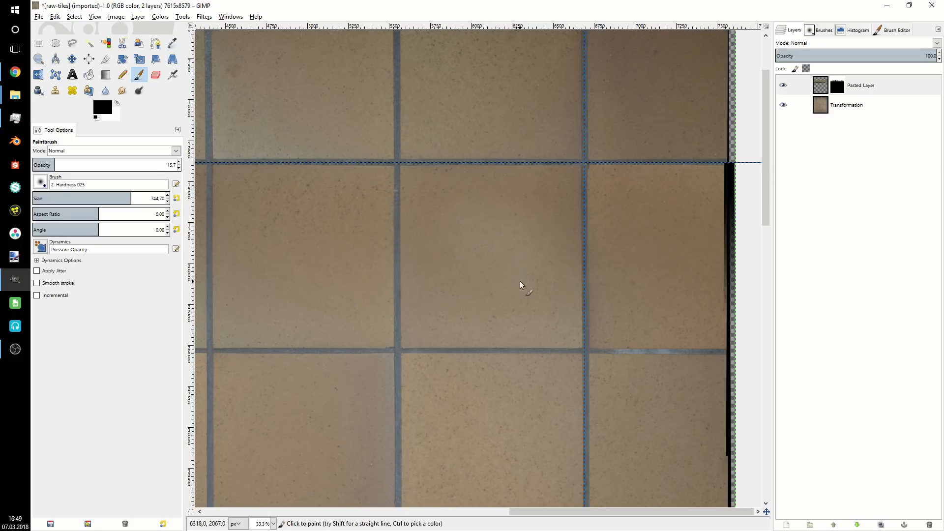
scroll(467, 253, "left", 3)
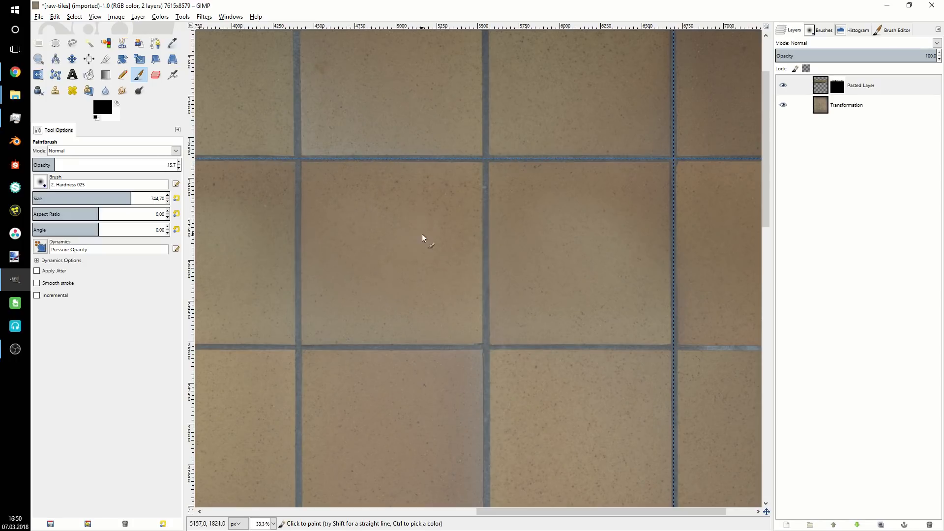
left_click_drag(374, 269, 431, 262)
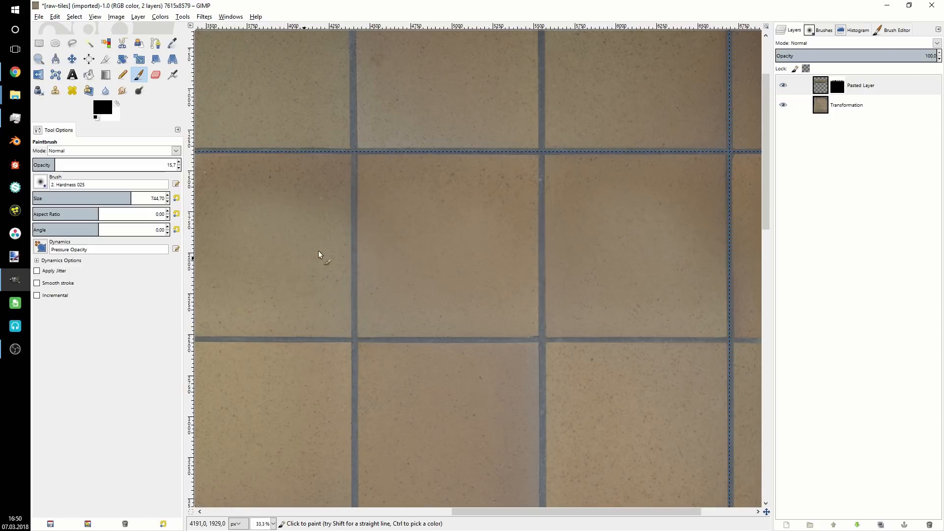
scroll(294, 261, "left", 4)
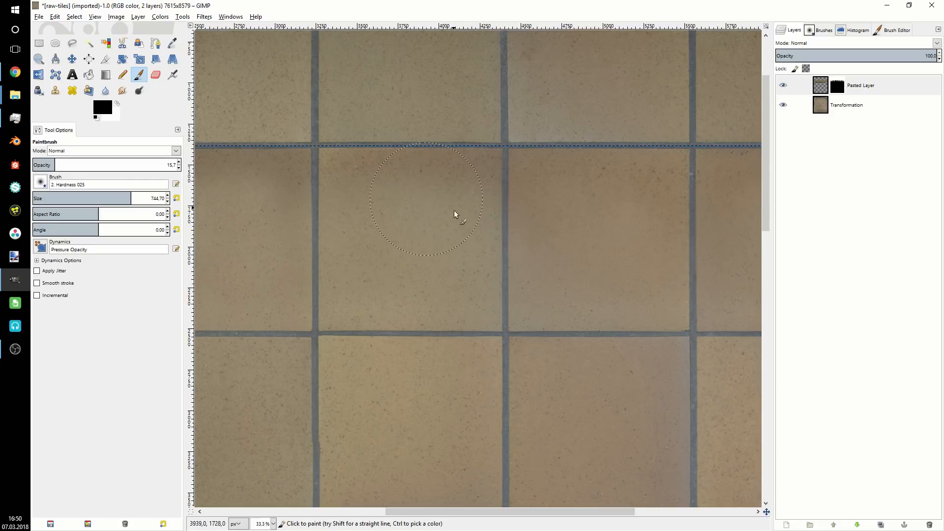
left_click_drag(272, 186, 350, 269)
- Examine the retouched tile row at the upper guide's grout line, in the full image and up close
scroll(425, 227, "up", 3)
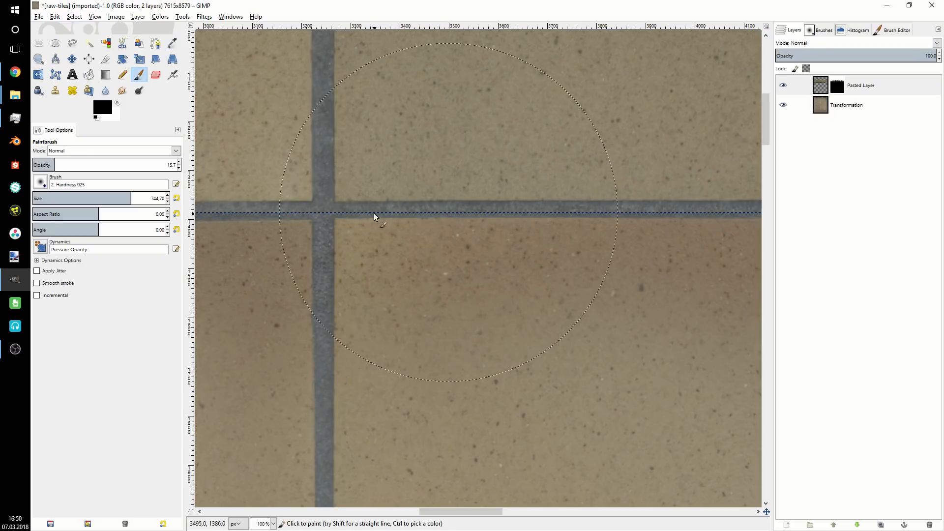
scroll(344, 219, "down", 4)
scroll(411, 243, "up", 1)
scroll(442, 290, "down", 7)
scroll(428, 348, "up", 2)
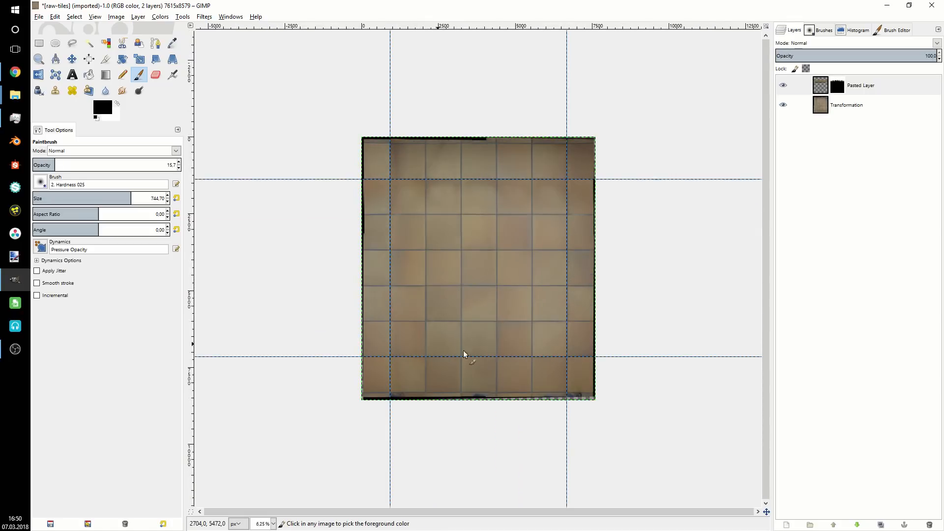
scroll(398, 164, "up", 3)
scroll(404, 249, "up", 3)
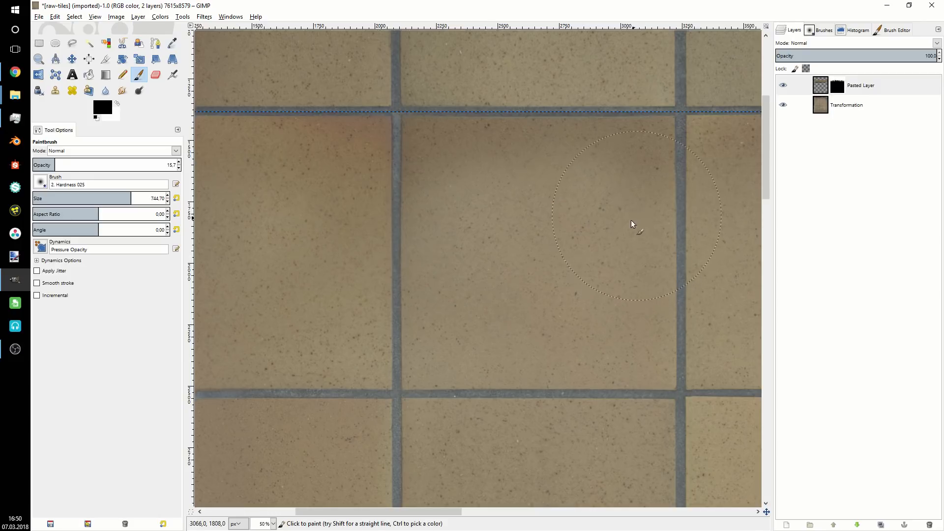
left_click_drag(635, 221, 528, 246)
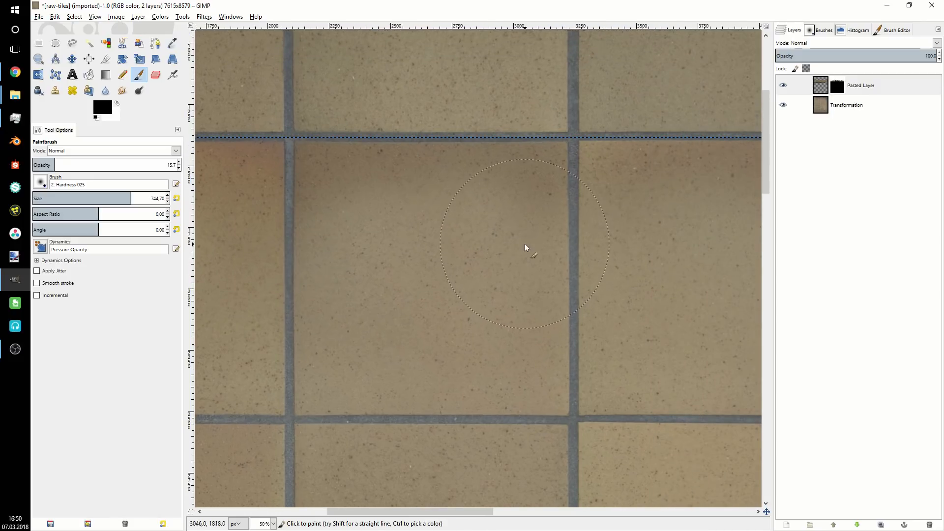
- Display the pasted layer's mask on its own to examine the painted areas, and return to the normal image display
left_click(837, 83)
right_click(837, 84)
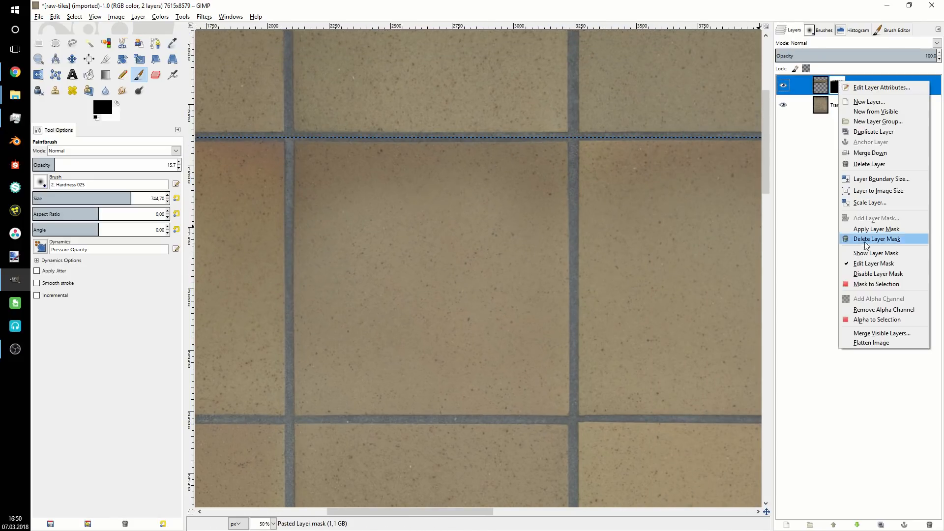
left_click(859, 254)
scroll(501, 253, "down", 2)
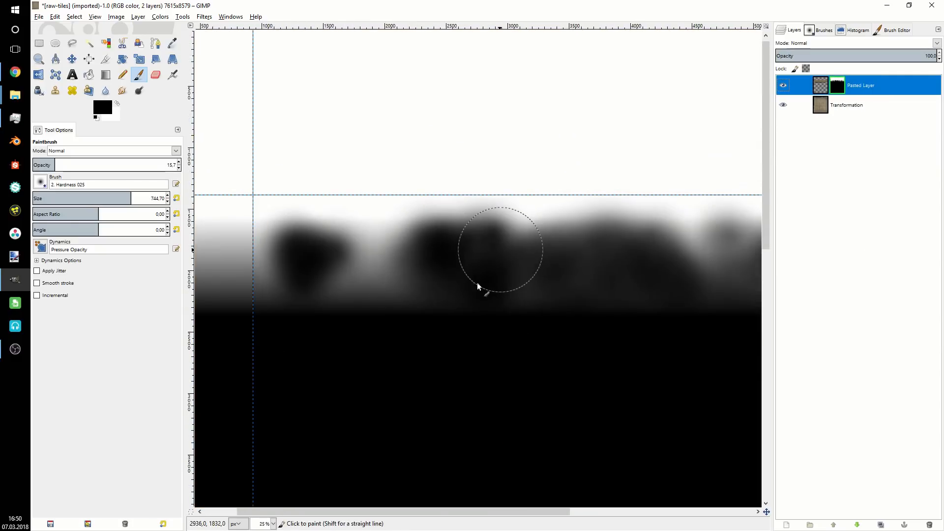
right_click(838, 88)
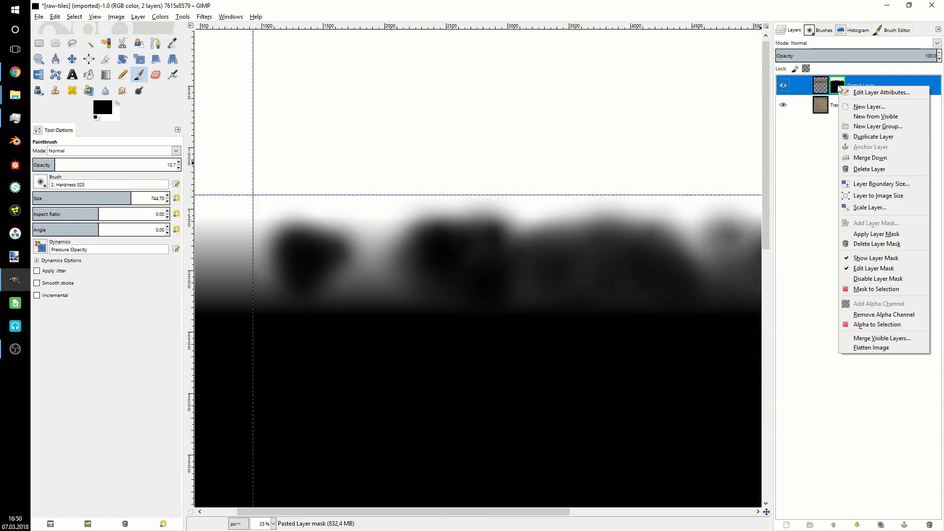
left_click(882, 259)
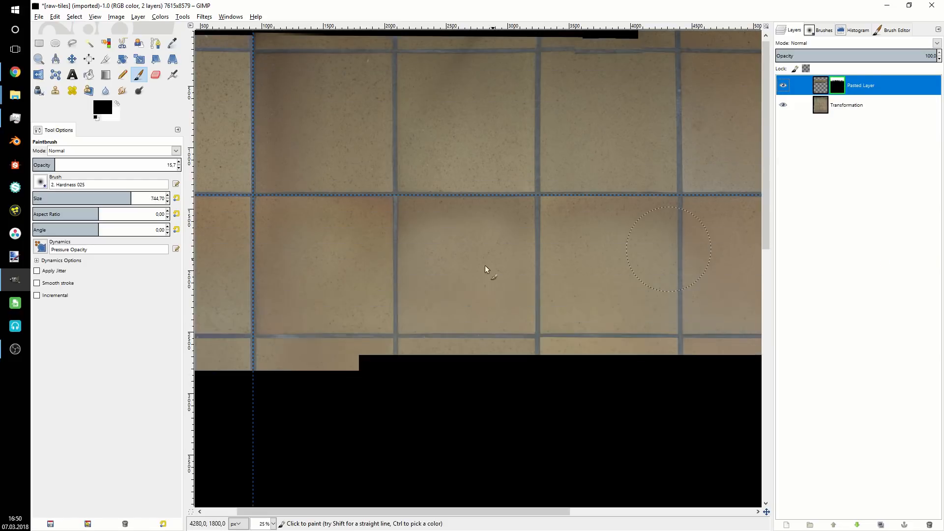
- Paint white on the mask over the second tile below the upper guide at opacity 37.9 and size 867.54, and lower the brush opacity to 8.9
key("x")
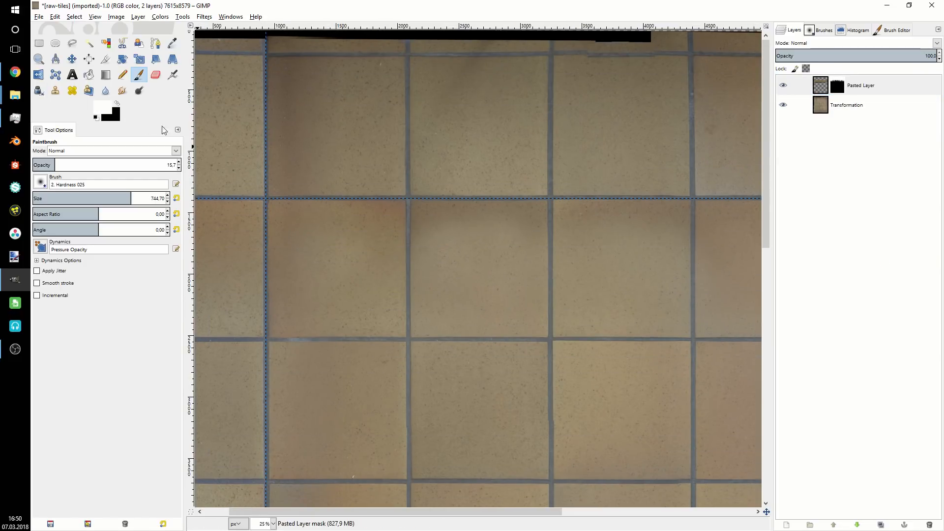
scroll(555, 252, "up", 1)
scroll(528, 256, "up", 1)
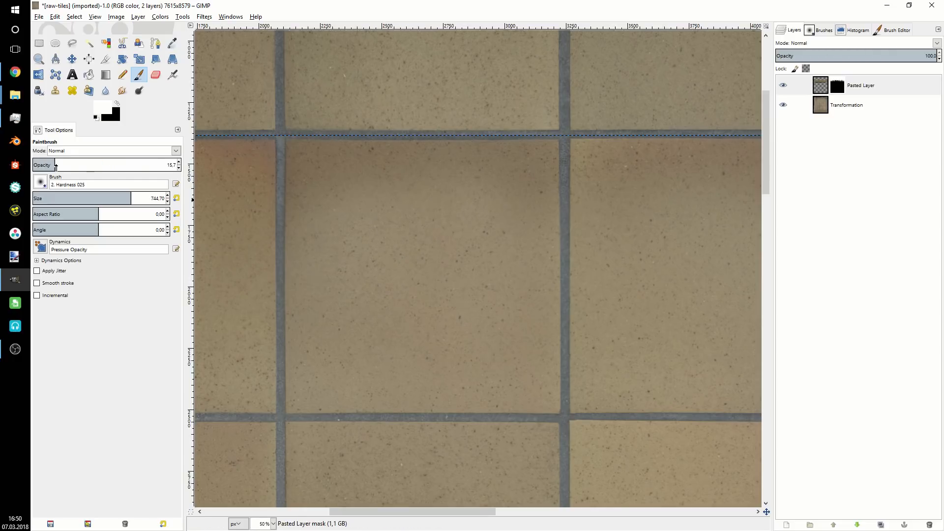
left_click_drag(56, 166, 87, 166)
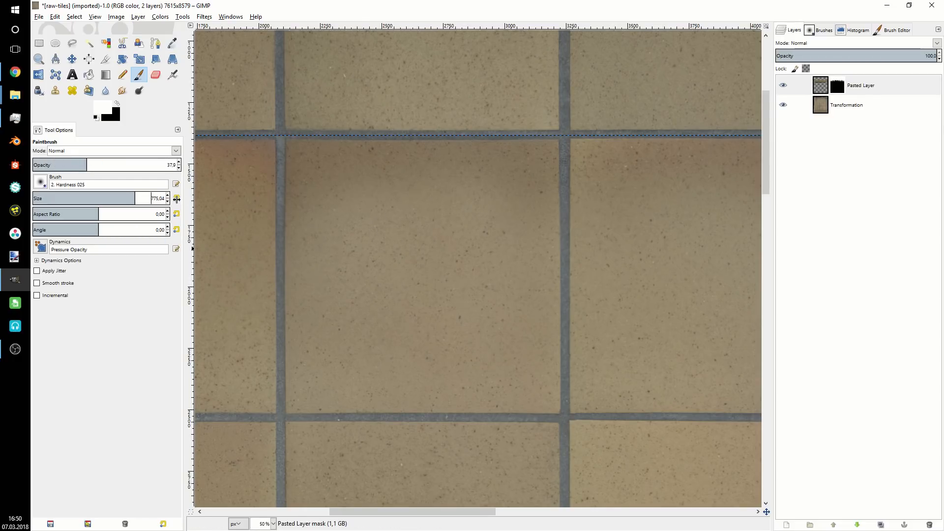
mouse_move(366, 225)
left_mouse_down()
mouse_move(370, 249)
mouse_move(354, 226)
mouse_move(336, 224)
mouse_move(366, 228)
left_mouse_up()
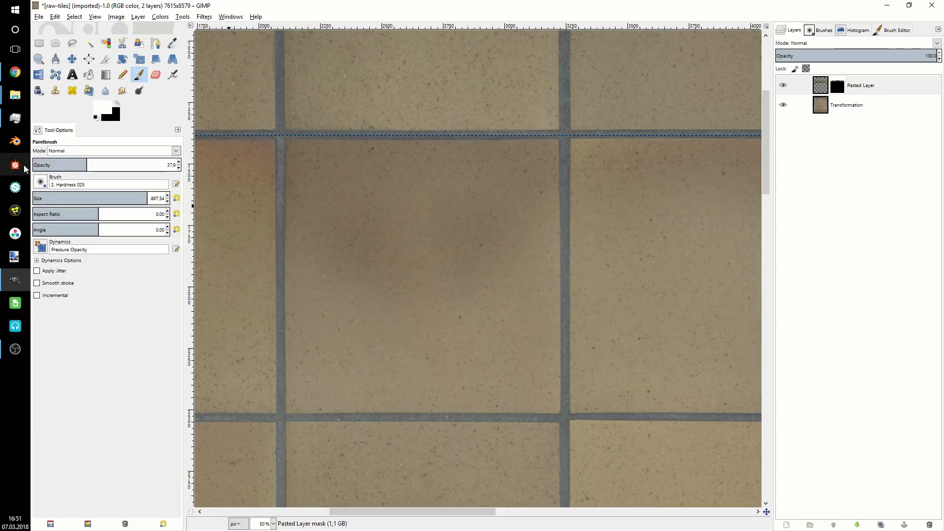
left_click(45, 166)
- Examine the blended tile row below the upper guide between both vertical guides, up close and in the full image
scroll(537, 231, "right", 2)
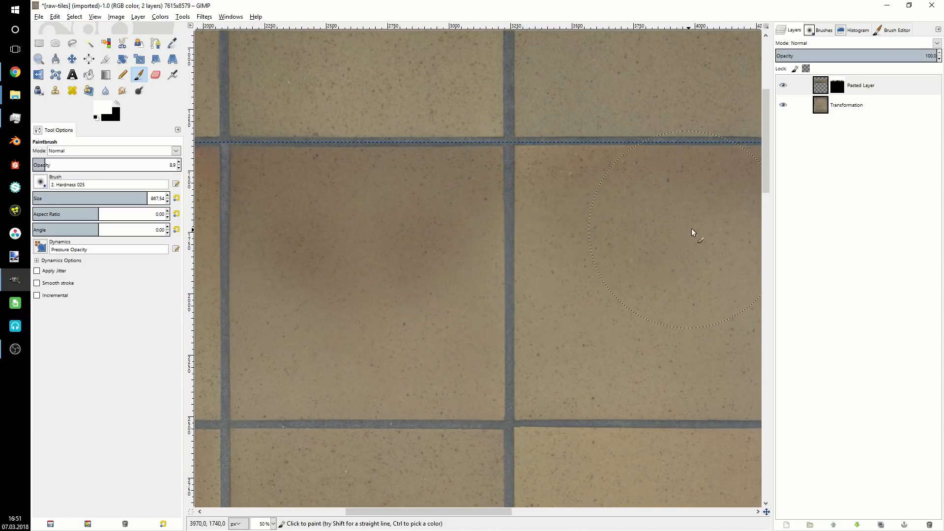
left_click_drag(687, 229, 567, 245)
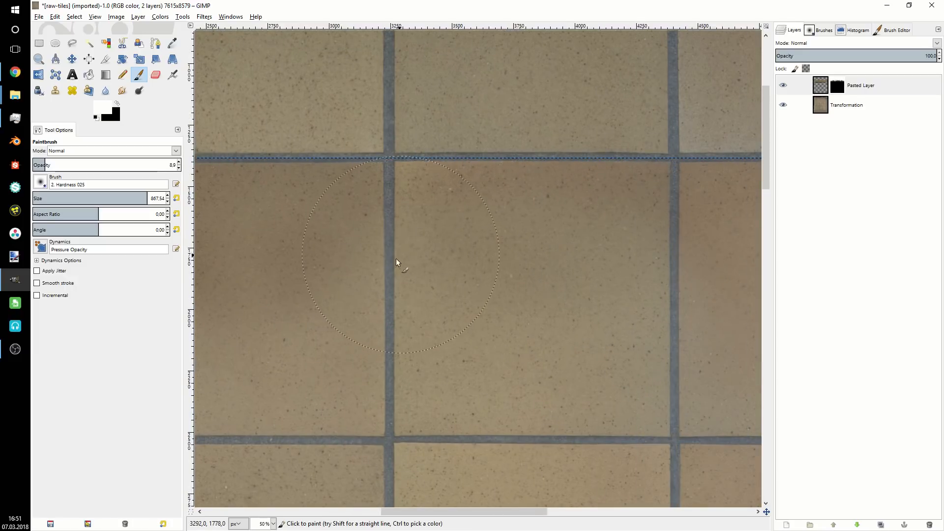
left_click_drag(280, 267, 506, 236)
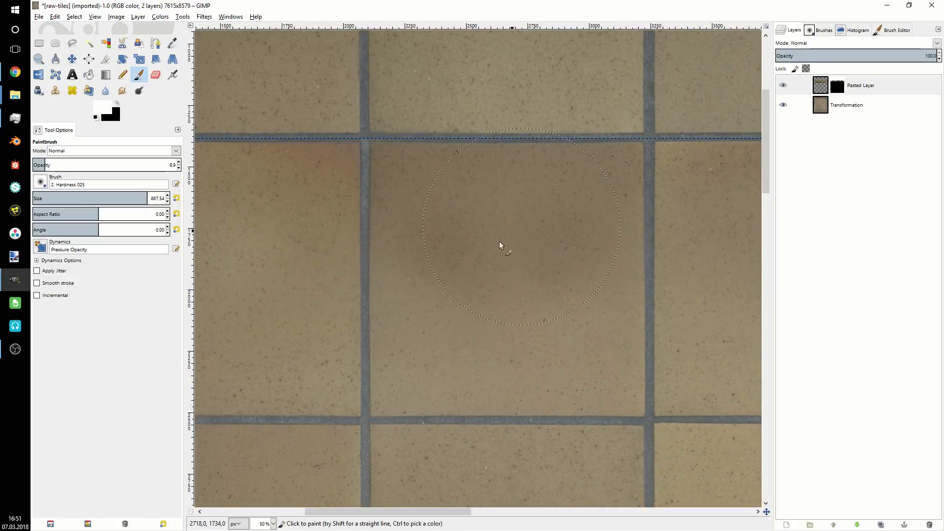
left_click_drag(303, 262, 498, 262)
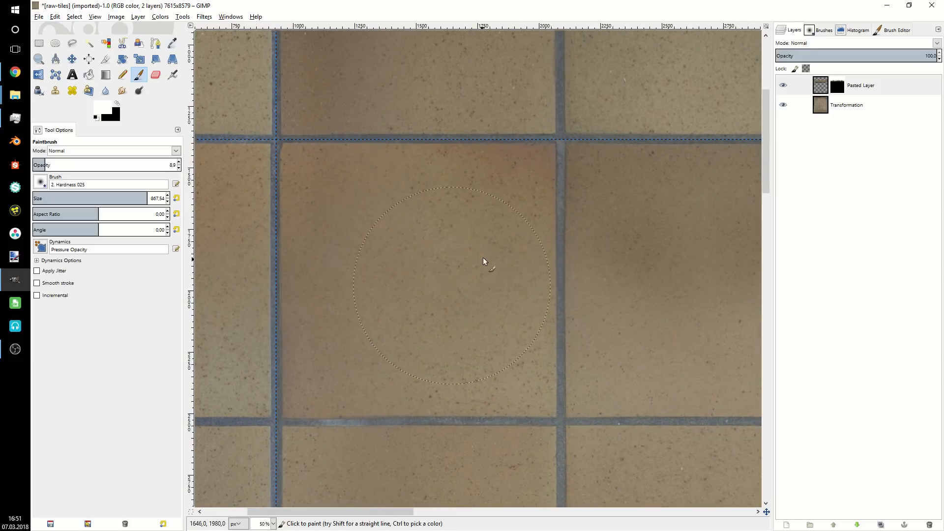
left_click_drag(609, 216, 497, 244)
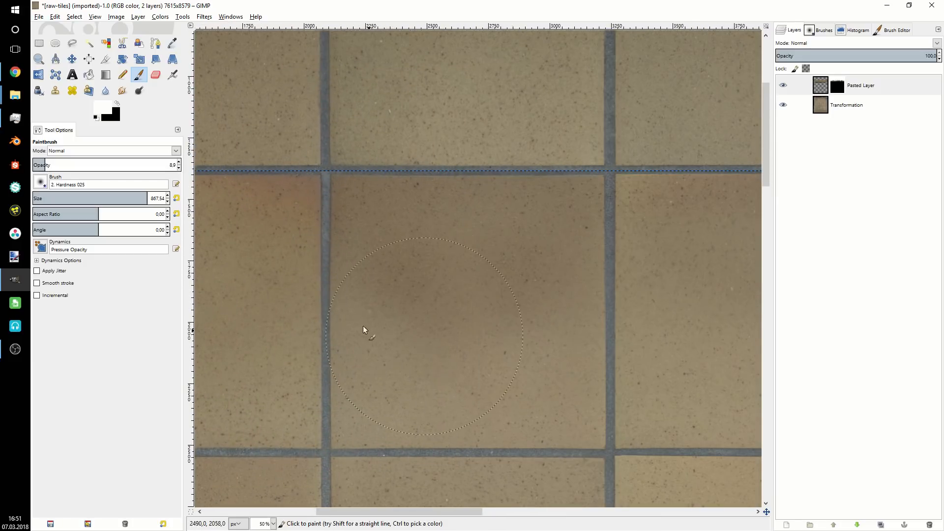
left_click_drag(649, 299, 337, 318)
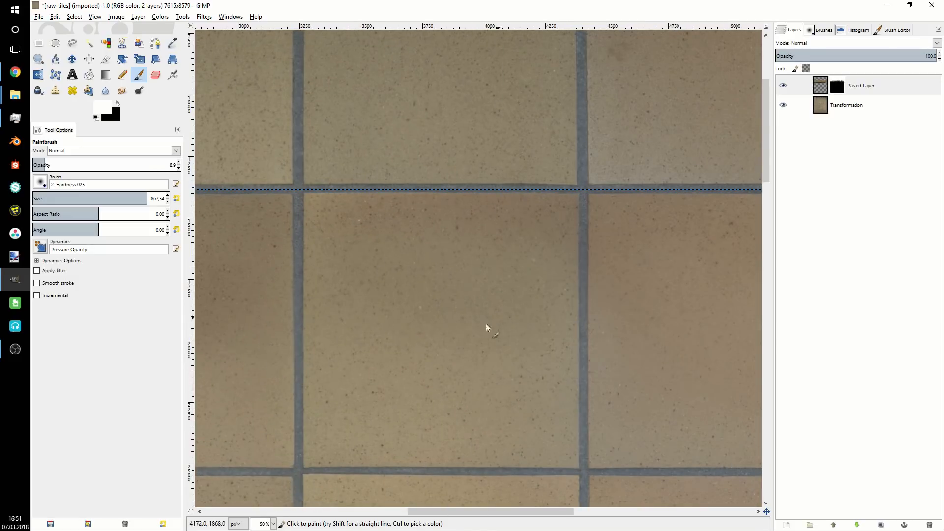
left_click_drag(634, 303, 337, 286)
left_click_drag(548, 281, 358, 269)
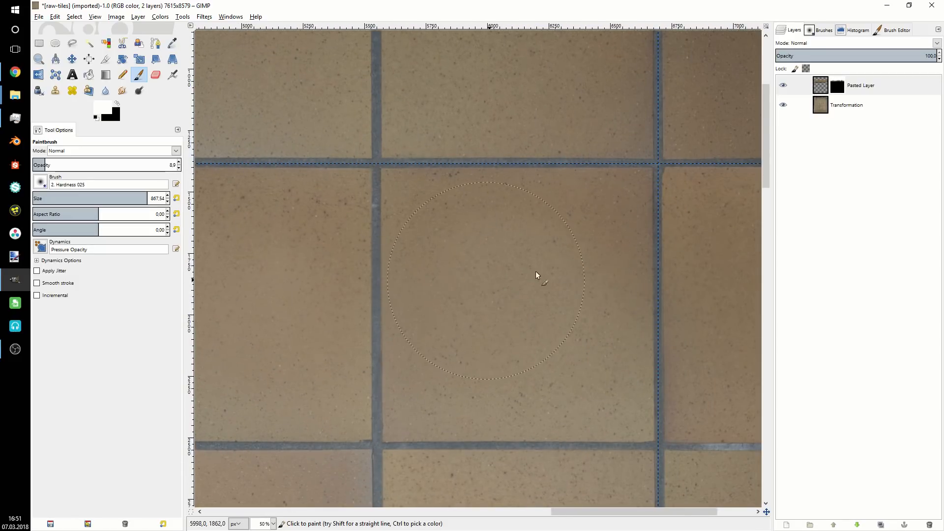
scroll(497, 284, "down", 3)
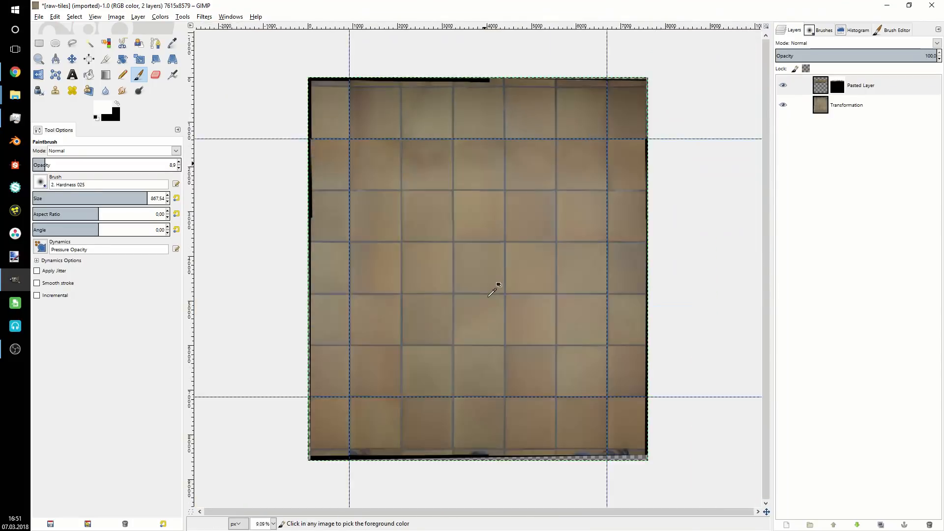
scroll(464, 228, "up", 5)
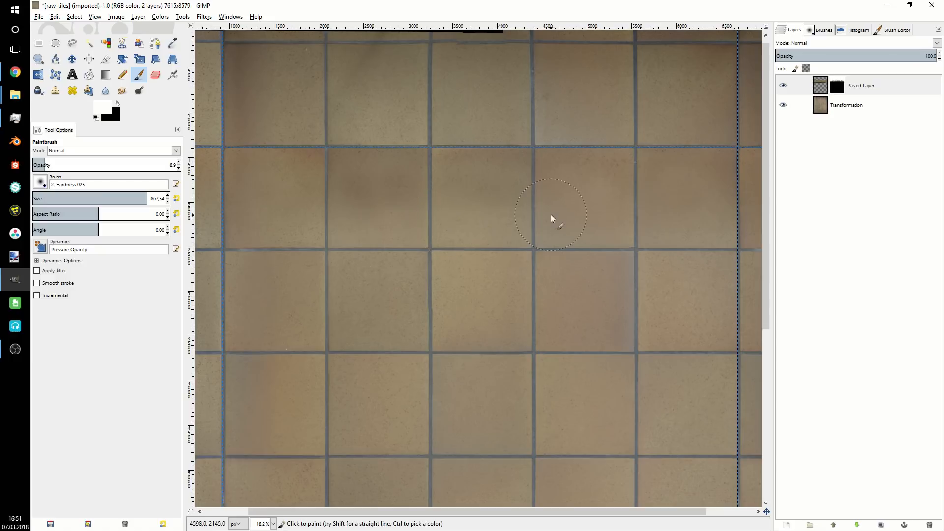
- Merge the Pasted Layer with its mask down into the Transformation layer
scroll(570, 201, "down", 1)
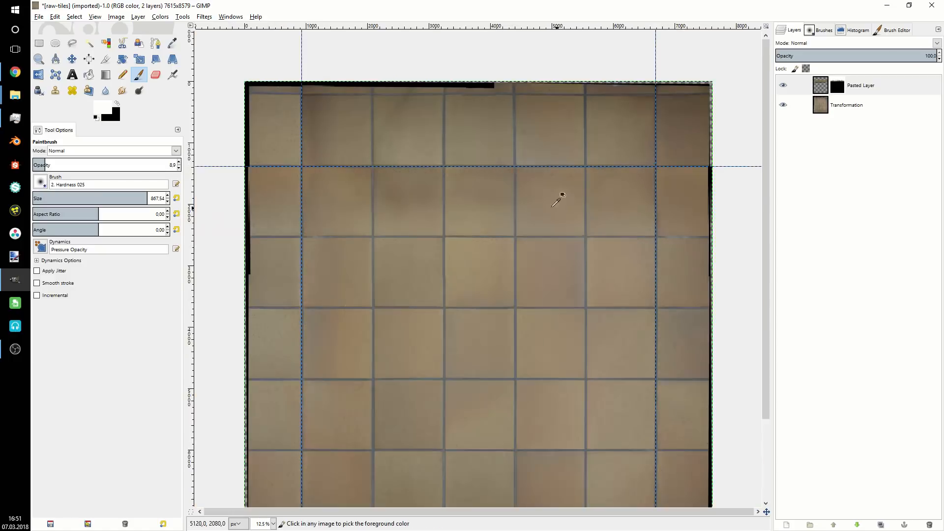
left_click_drag(515, 195, 511, 195)
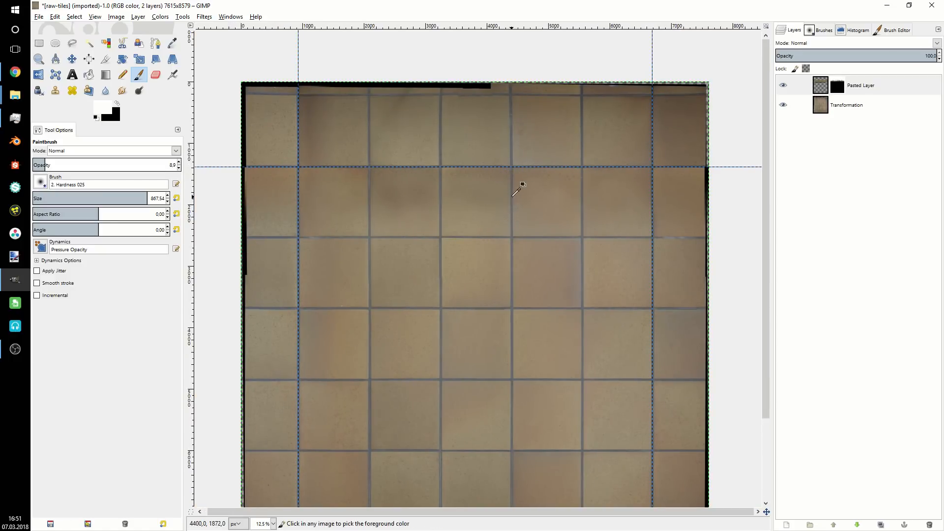
scroll(511, 194, "down", 1)
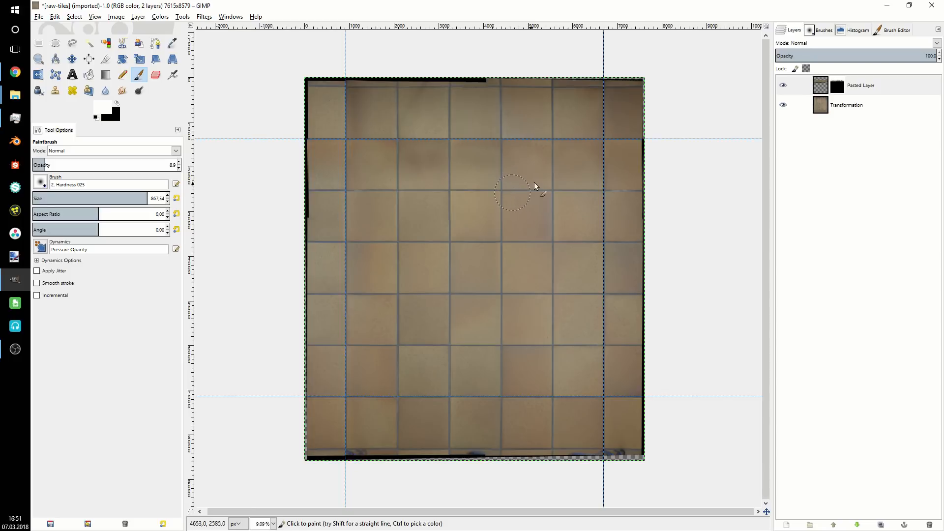
left_click(859, 85)
right_click(872, 86)
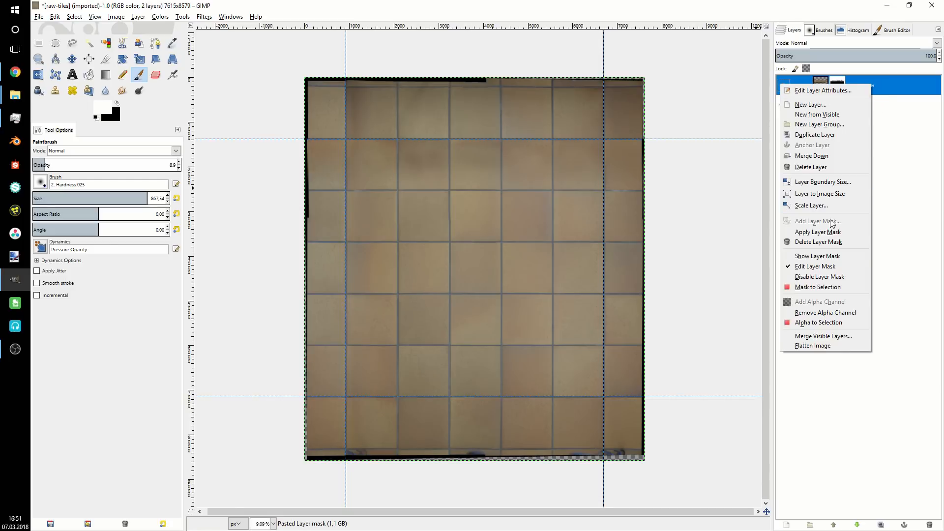
left_click(824, 156)
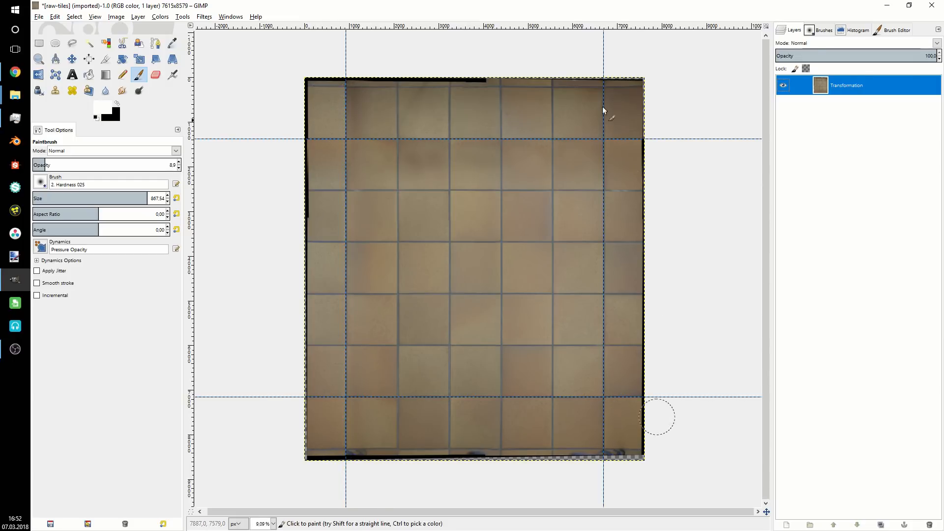
- Select the rectangle enclosed by the four guides, 5764 × 5775 px, and crop the image to that selection
left_click(39, 44)
left_click_drag(357, 152, 592, 383)
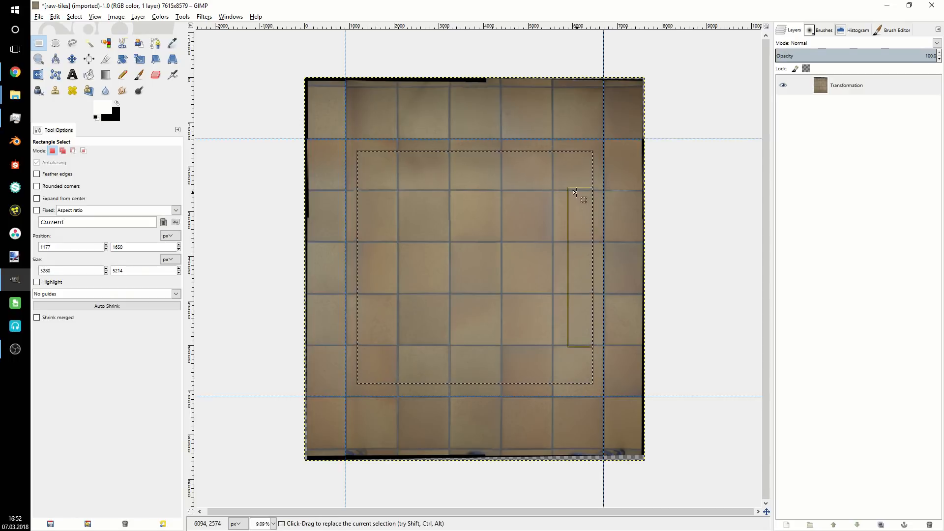
left_click_drag(571, 265, 585, 270)
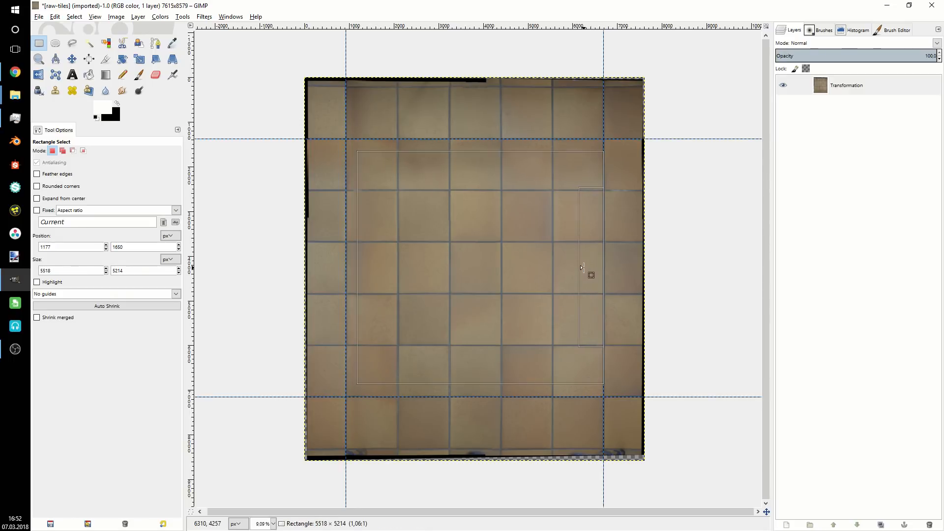
left_click_drag(493, 168, 490, 152)
left_click_drag(377, 251, 367, 249)
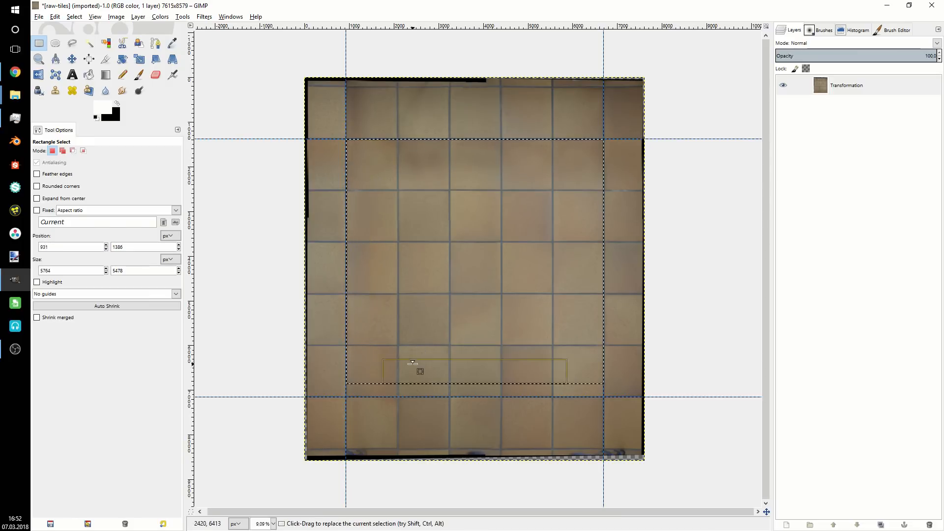
left_click_drag(417, 373, 414, 375)
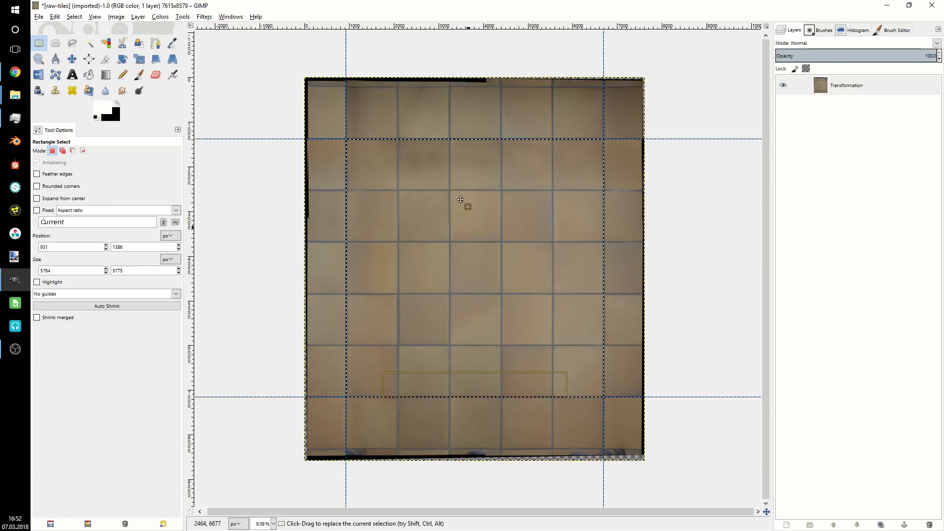
left_click(115, 17)
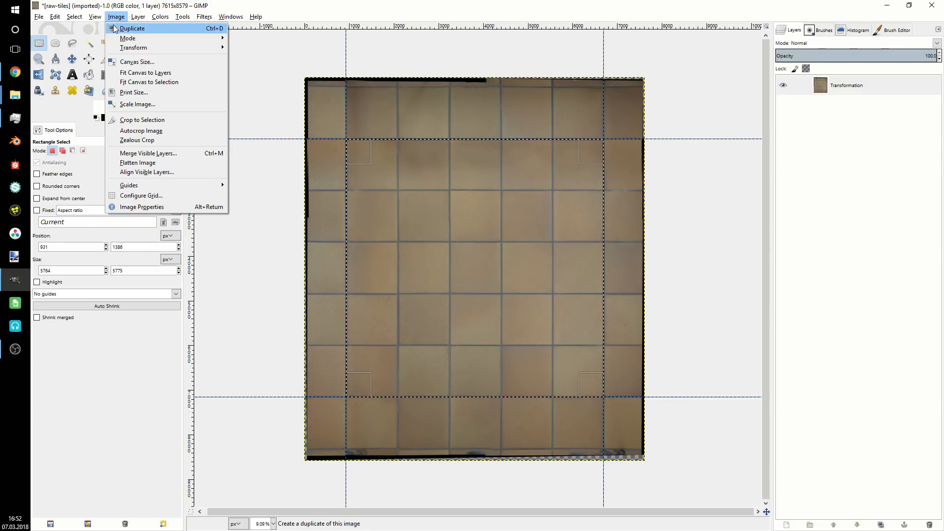
left_click(164, 122)
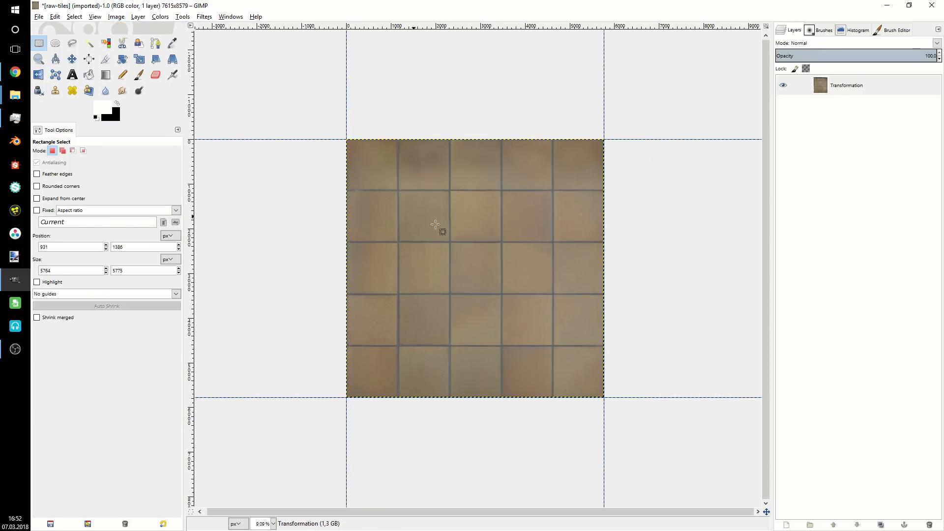
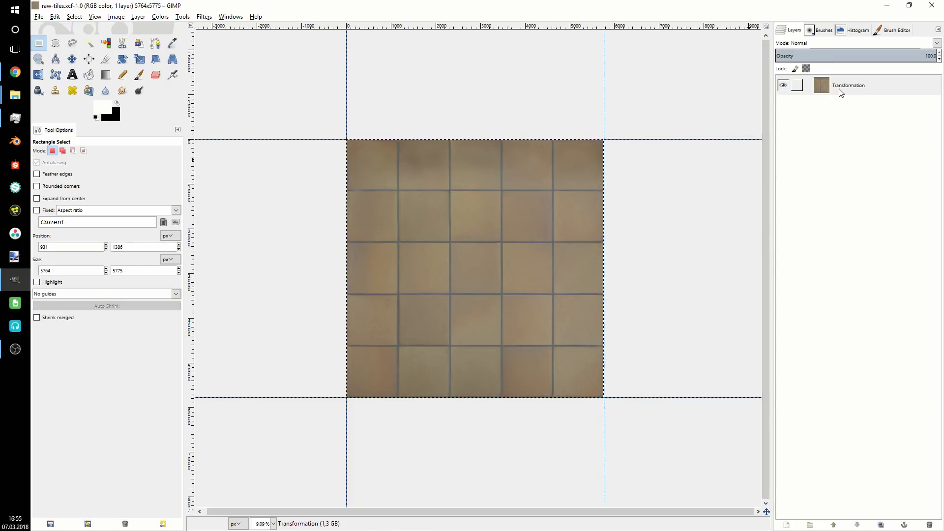
- Rename the Transformation layer as Color
double_click(854, 85)
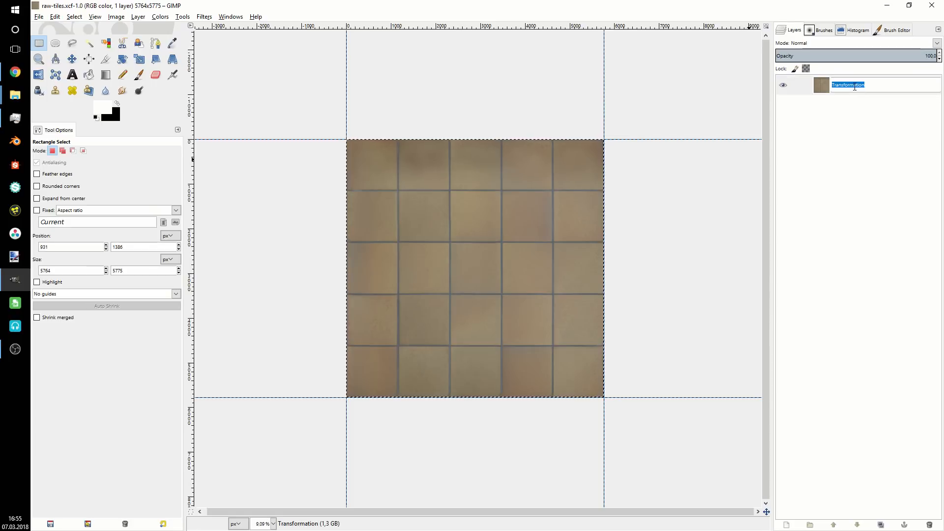
type("c")
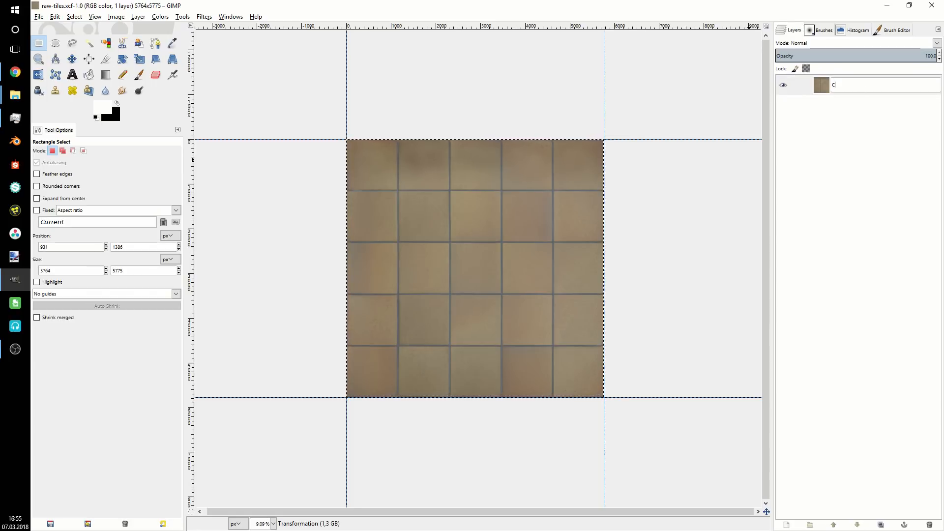
key("Return")
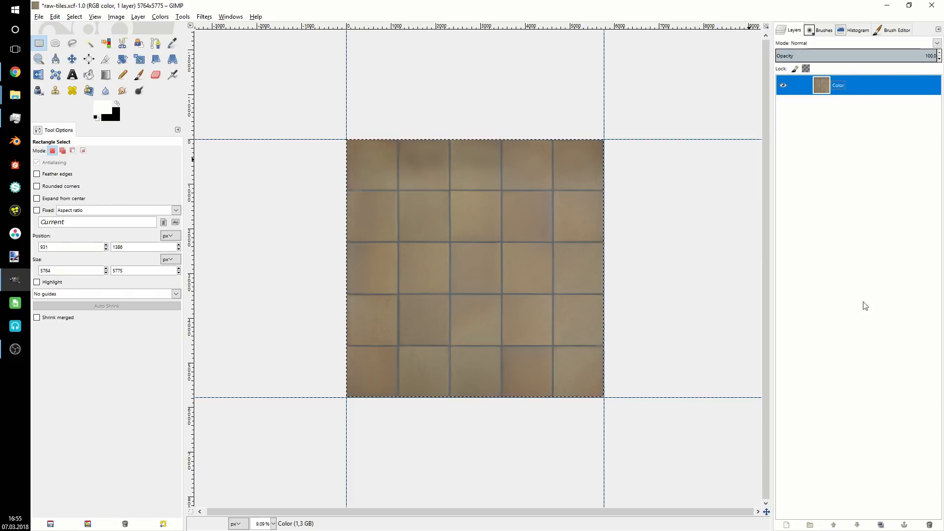
- Duplicate the Color layer and desaturate the copy with the shade of gray based on Lightness
left_click(879, 525)
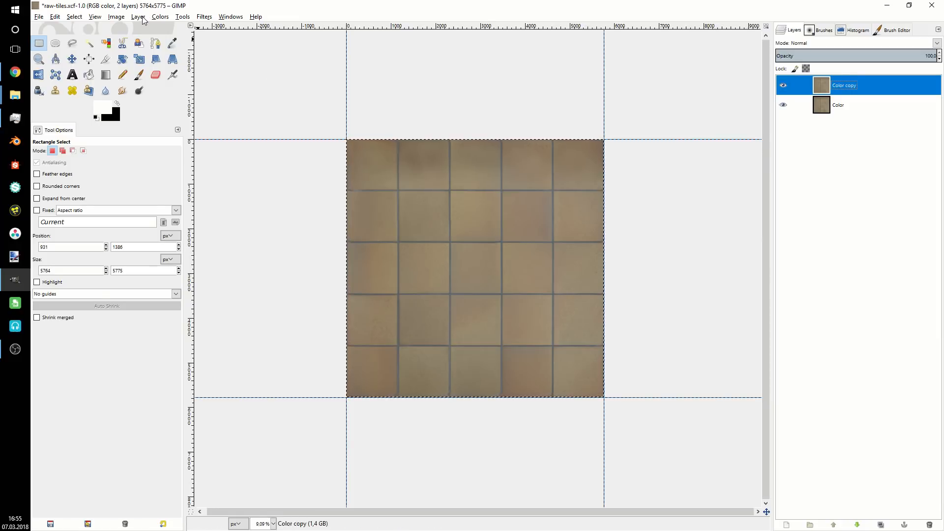
left_click(160, 16)
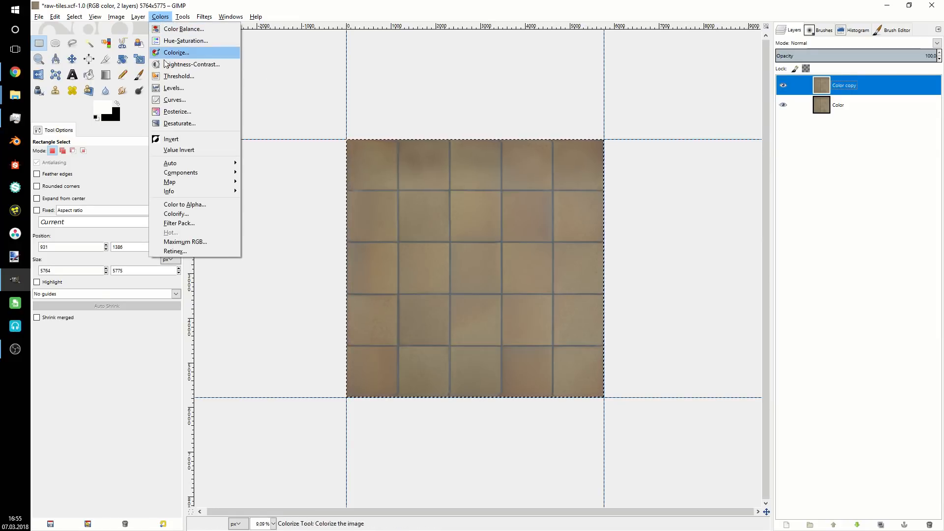
left_click(193, 123)
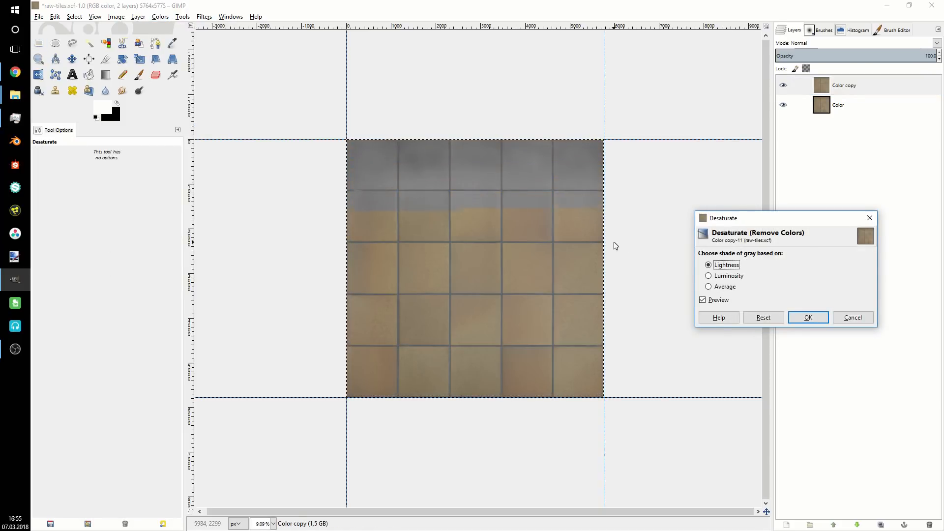
left_click(815, 317)
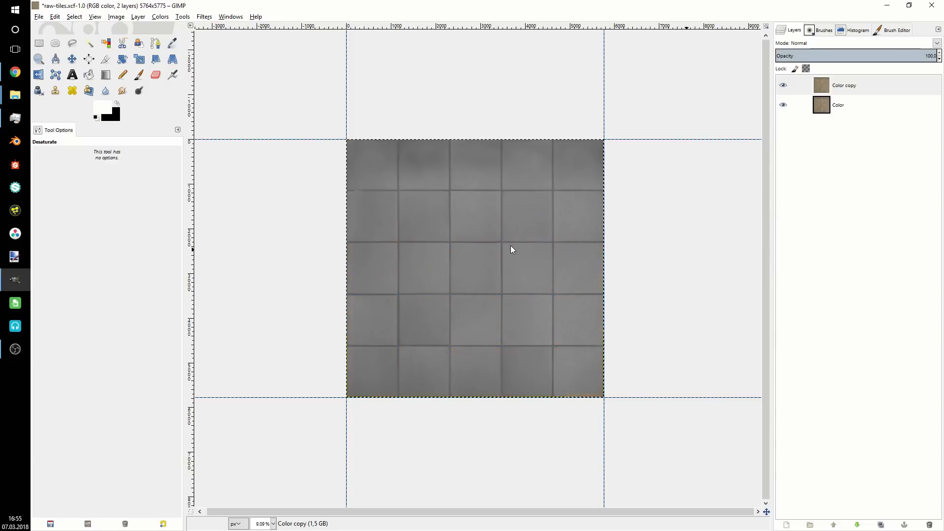
- Examine the desaturated tiles and grout lines up close and across the whole image
scroll(512, 244, "up", 3)
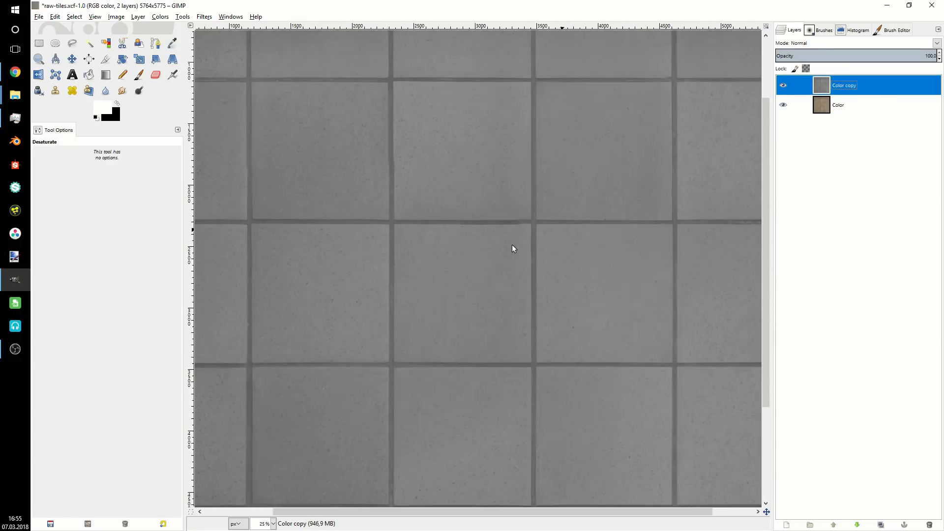
left_click_drag(462, 254, 501, 191)
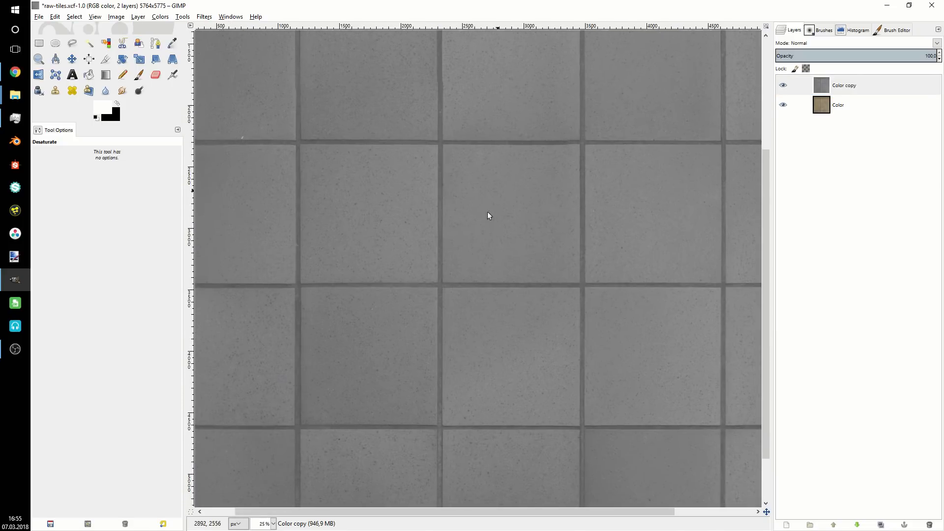
scroll(454, 285, "up", 2)
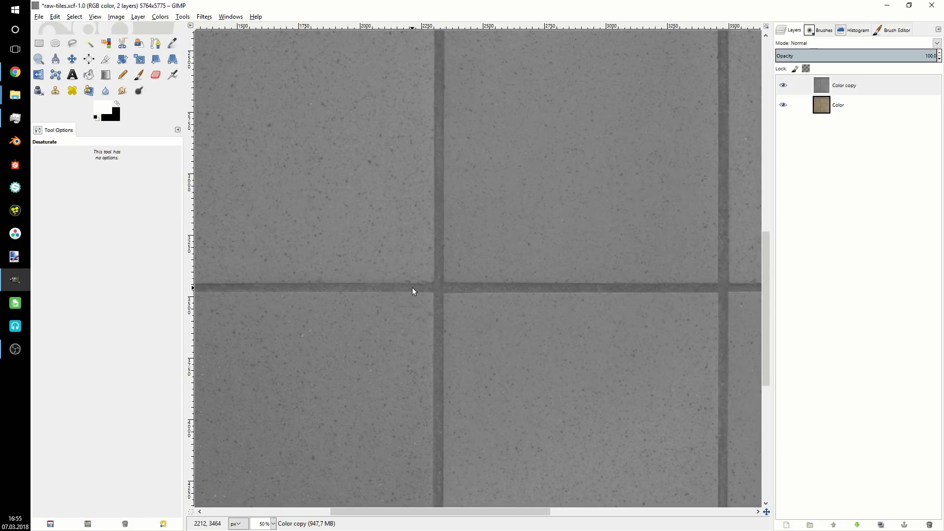
scroll(487, 277, "up", 3)
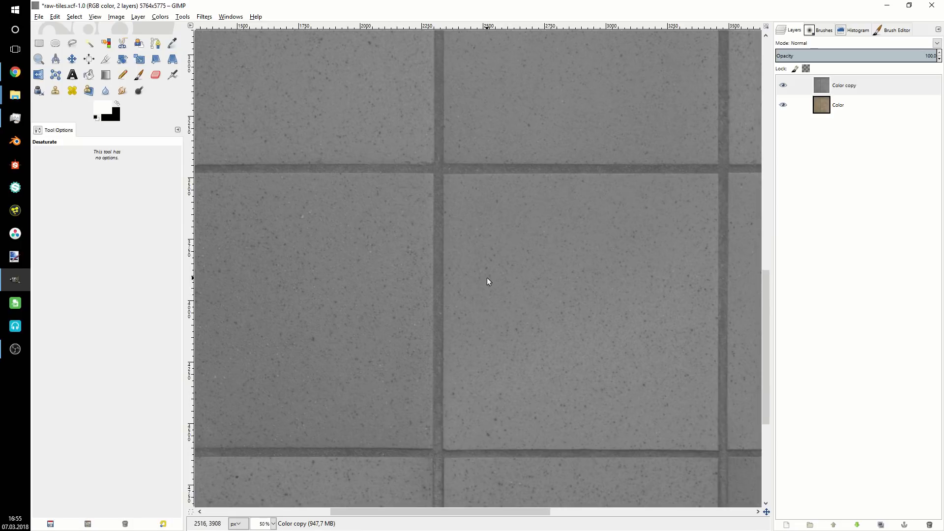
scroll(483, 282, "up", 2)
scroll(483, 282, "down", 3)
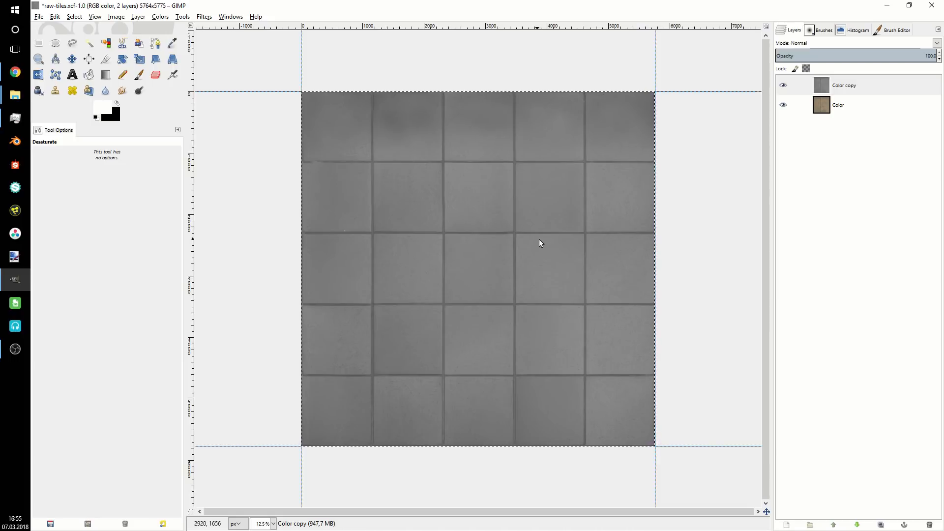
scroll(538, 239, "up", 4)
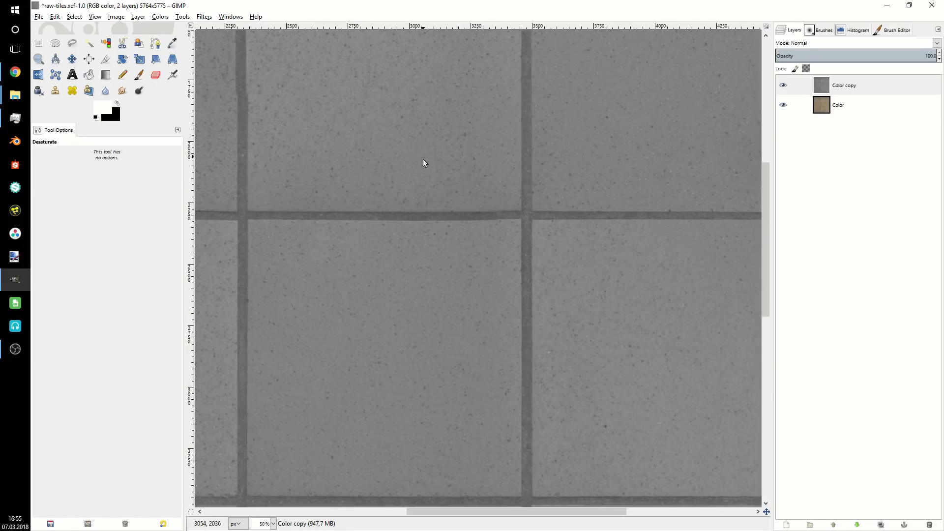
scroll(418, 173, "down", 4)
scroll(416, 178, "up", 1)
scroll(417, 178, "down", 1)
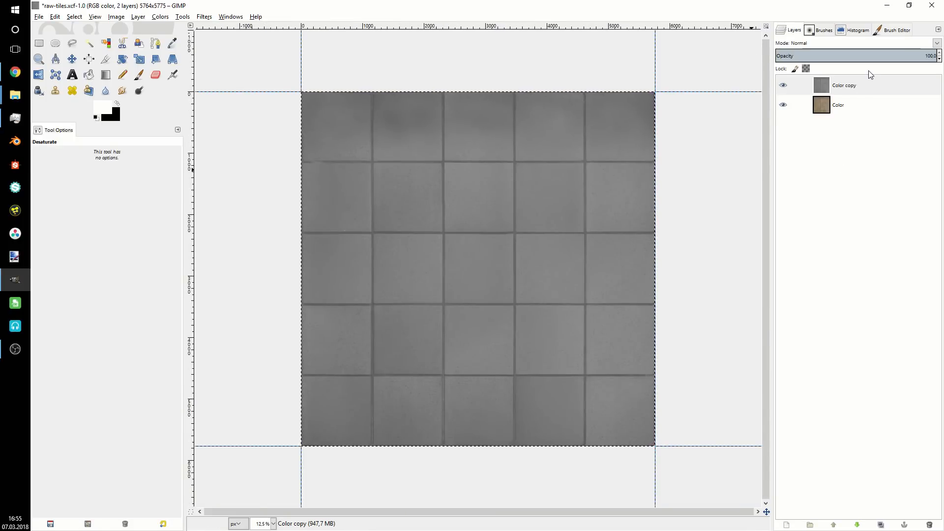
- Hide the Color copy layer and decompose the Color layer into separate layers using the HSV color model
left_click(784, 87)
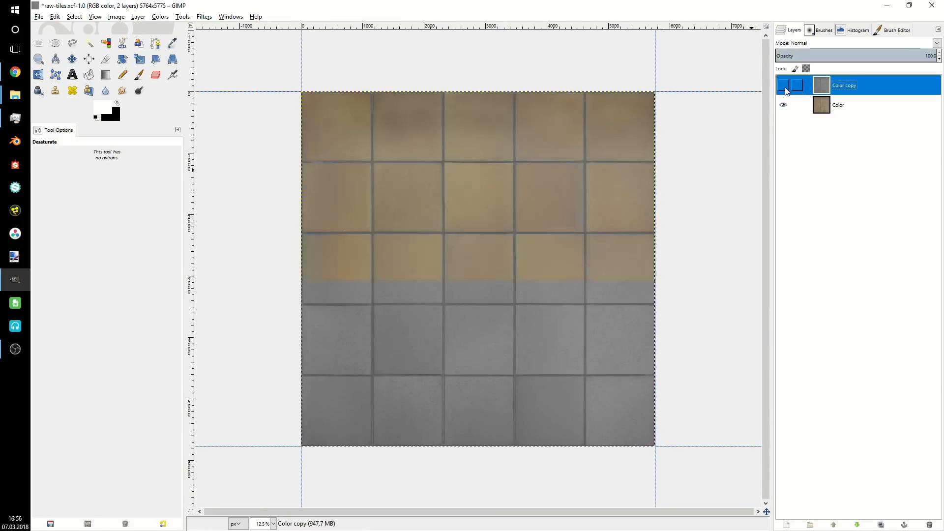
left_click(851, 105)
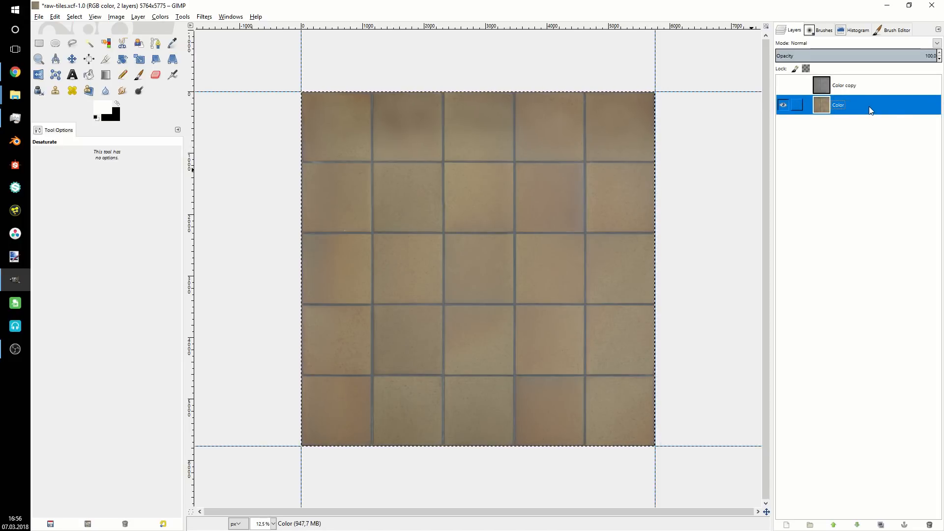
left_click(160, 17)
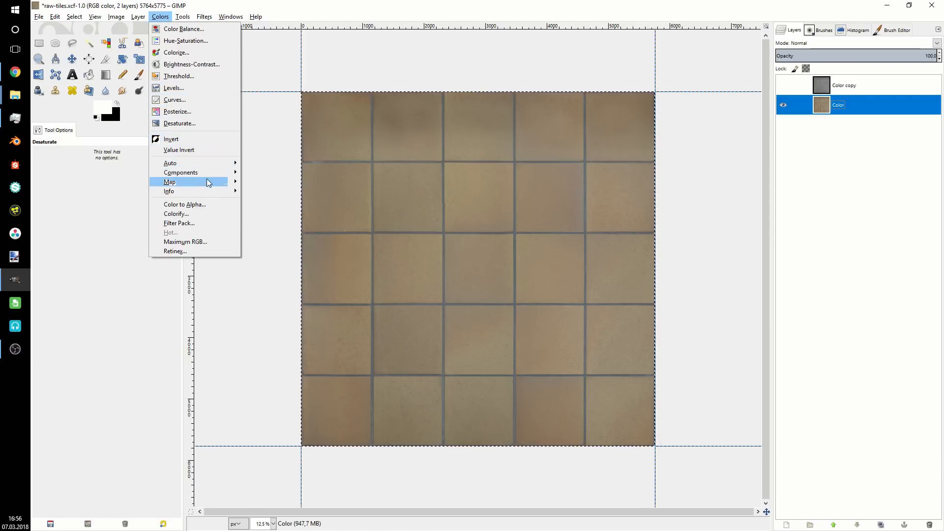
mouse_move(215, 177)
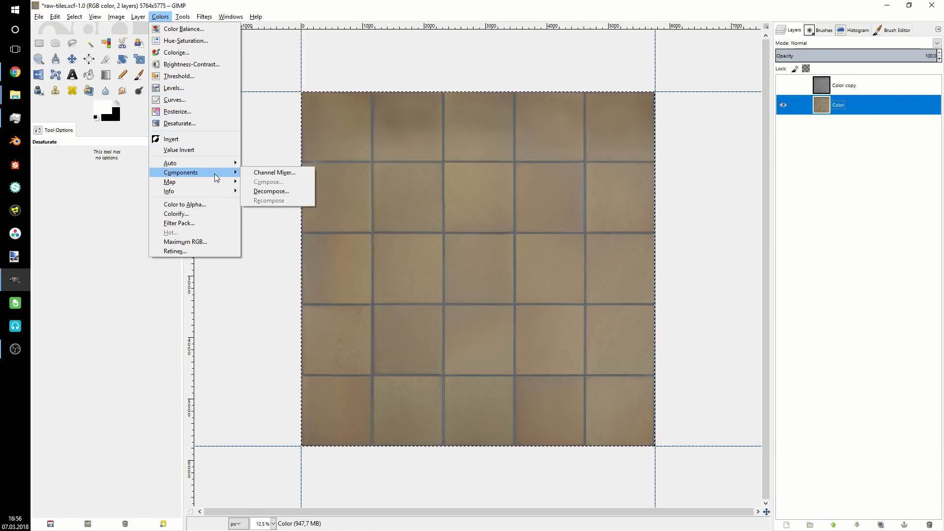
left_click(272, 194)
left_click_drag(461, 230, 468, 159)
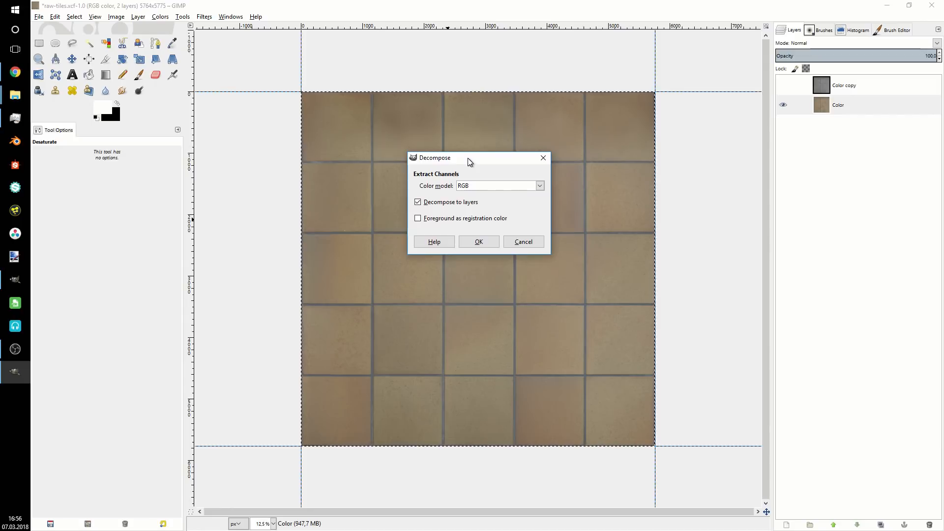
left_click(477, 189)
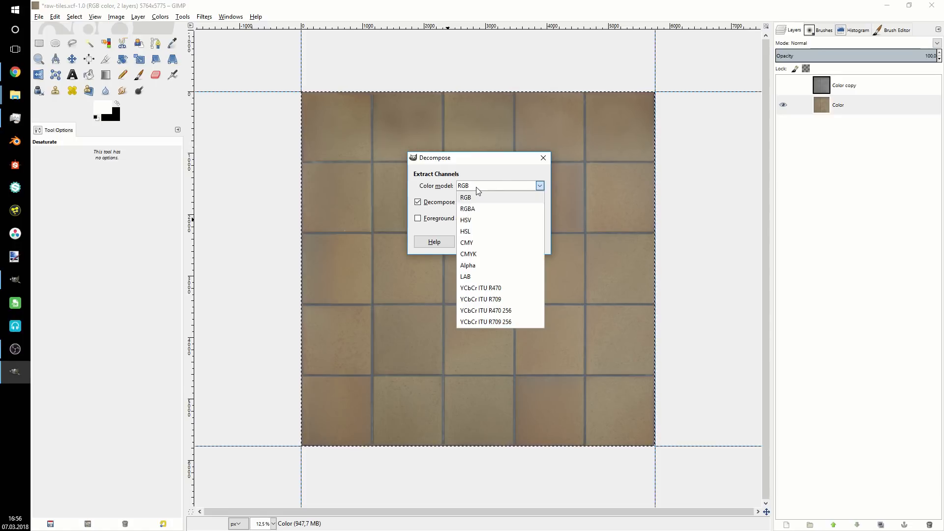
left_click(470, 222)
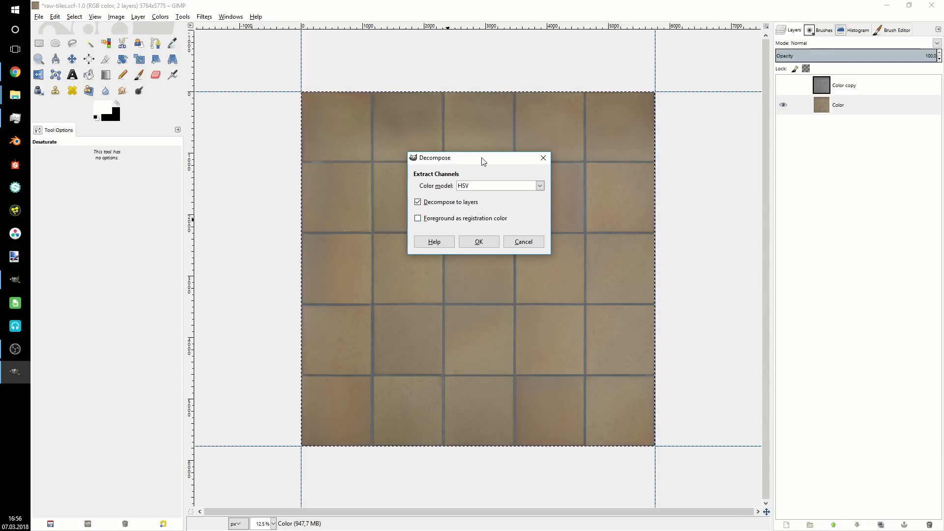
left_click_drag(482, 162, 480, 166)
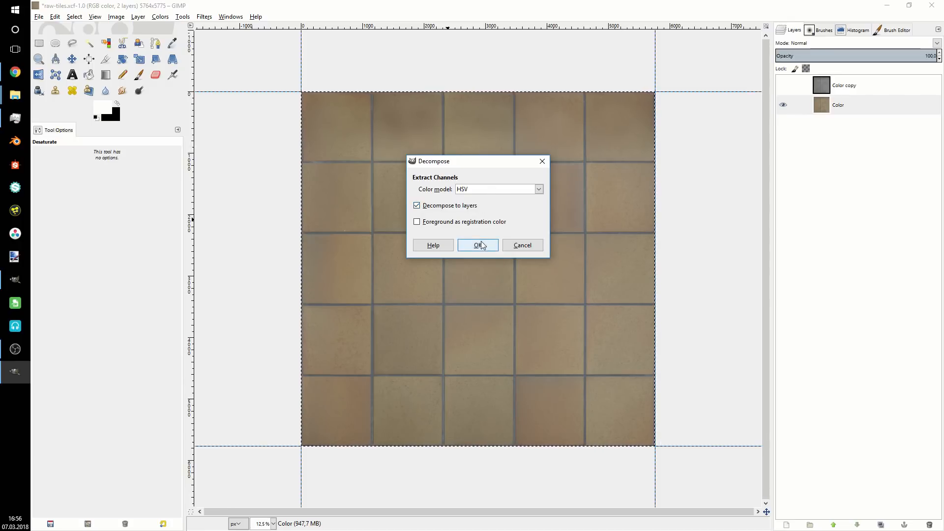
left_click(476, 189)
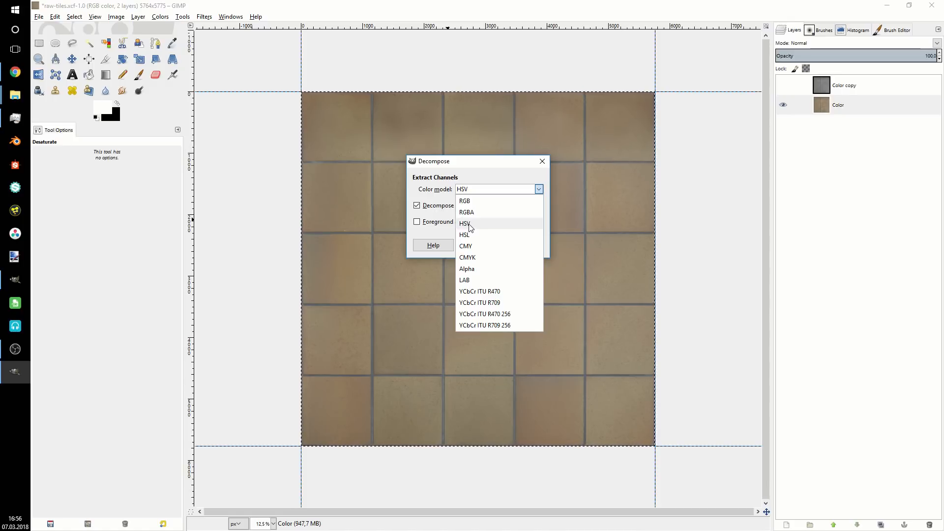
left_click(469, 226)
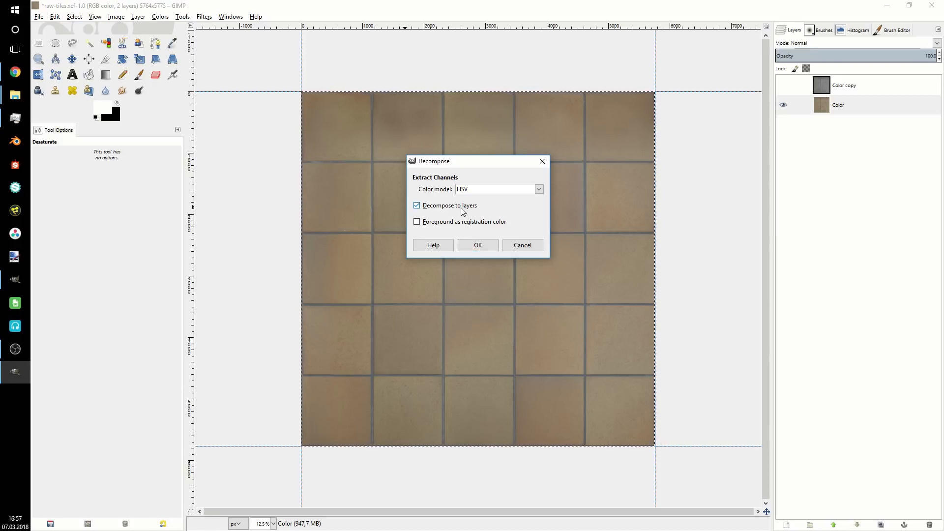
left_click(479, 246)
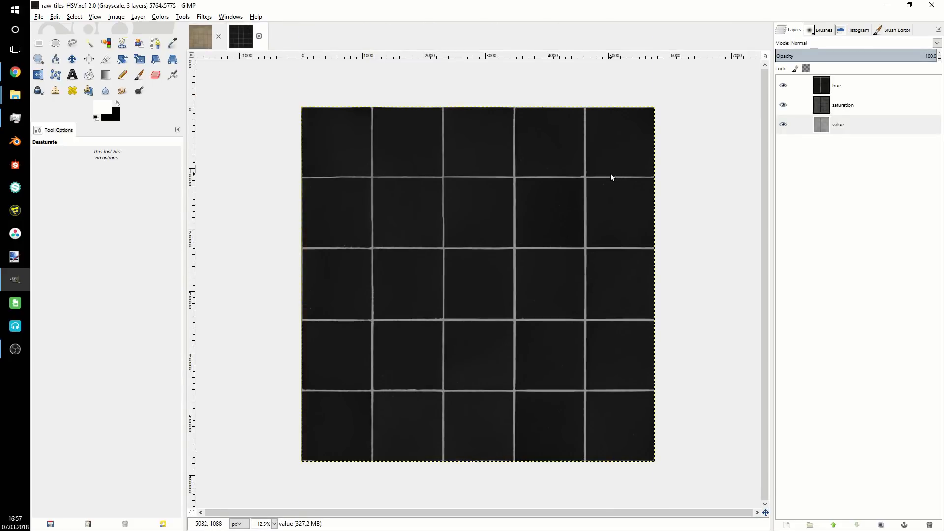
- Inspect the hue, saturation and value layers one by one by hiding the layers above, and restore their visibility
left_click(783, 85)
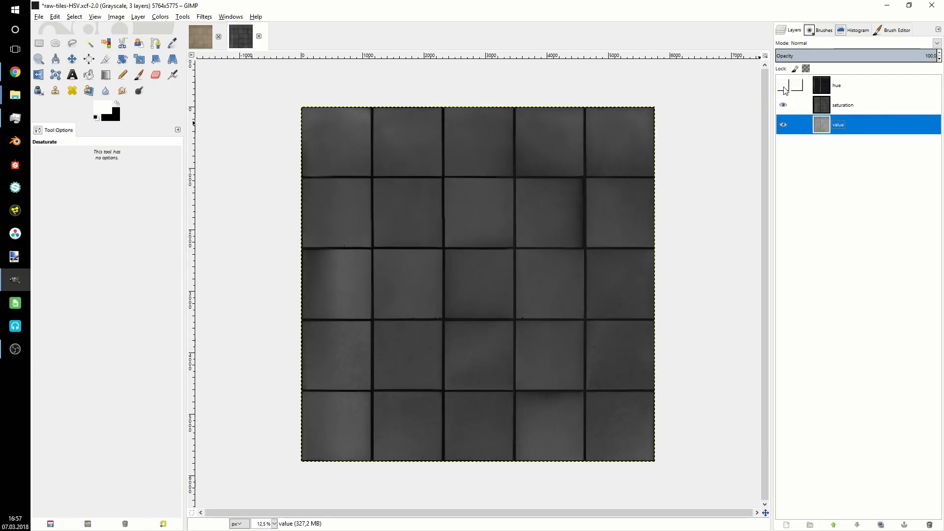
left_click(844, 104)
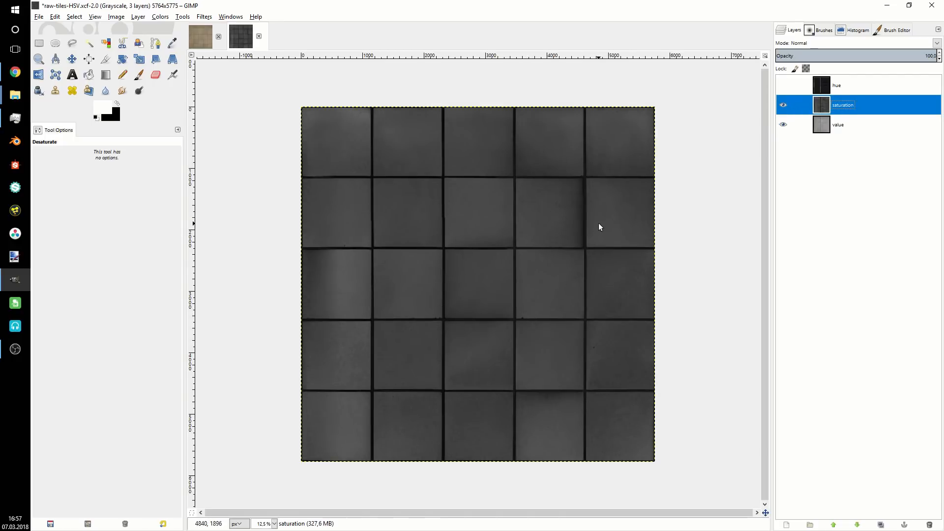
scroll(517, 244, "up", 4)
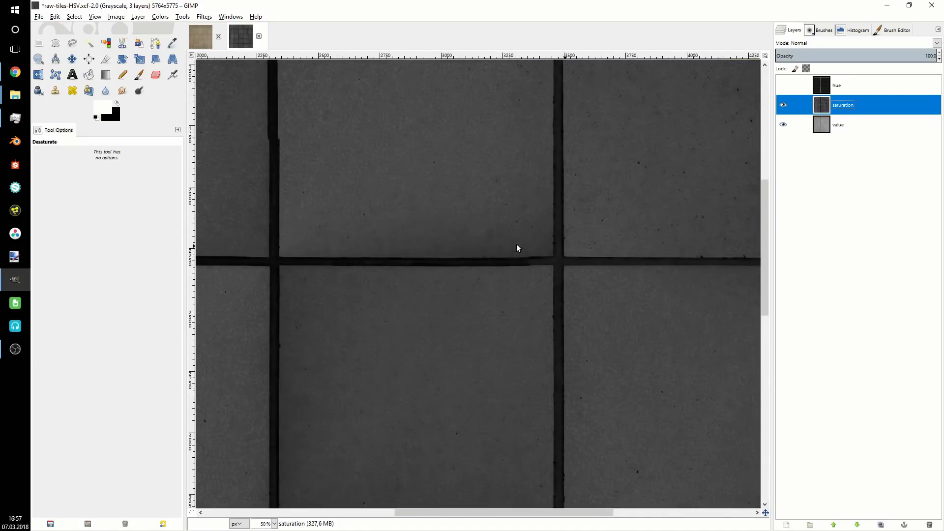
scroll(516, 244, "down", 4)
left_click(783, 104)
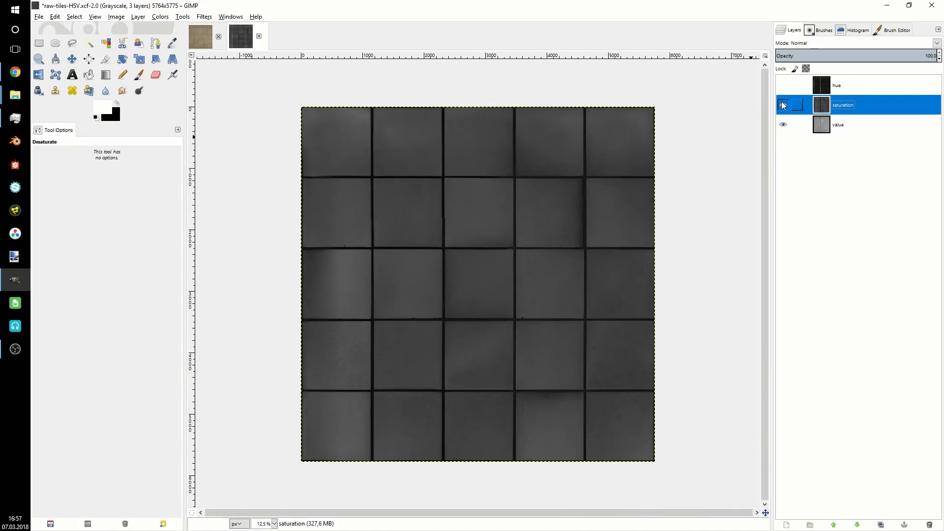
left_click(848, 125)
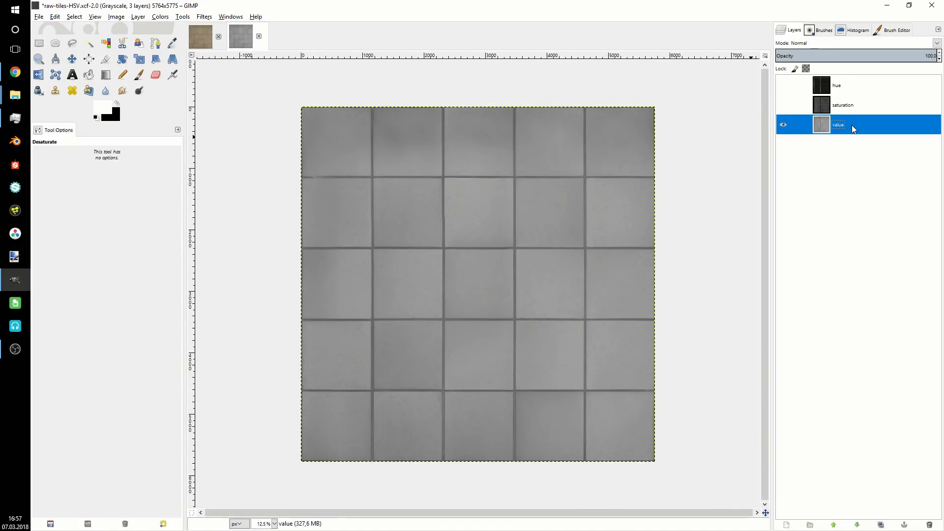
left_click(783, 105)
left_click(783, 85)
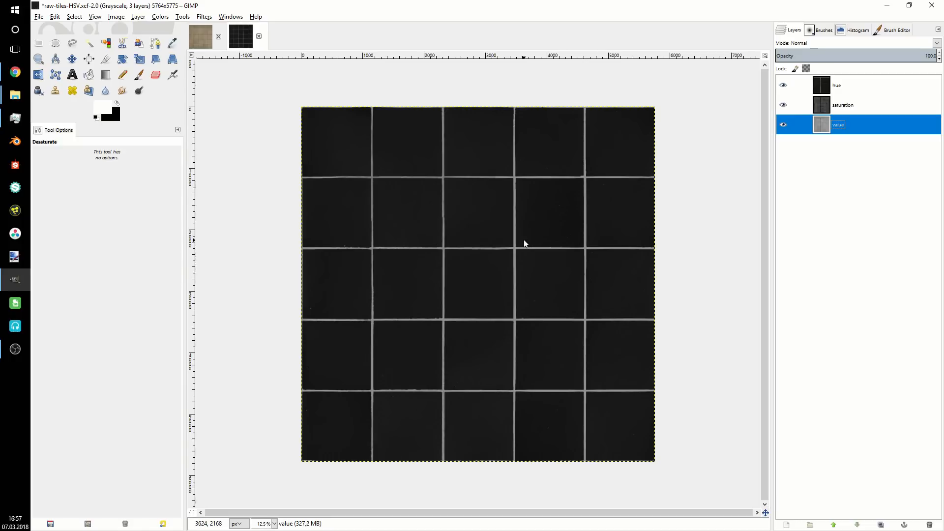
- Compare the grout lines up close in the original color image and in the hue layer of the HSV image
left_click(202, 35)
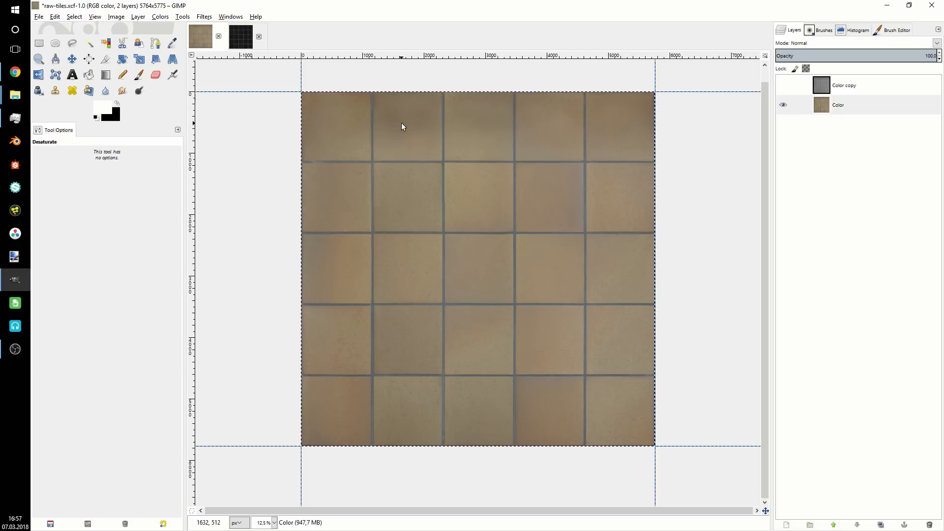
scroll(317, 160, "up", 4)
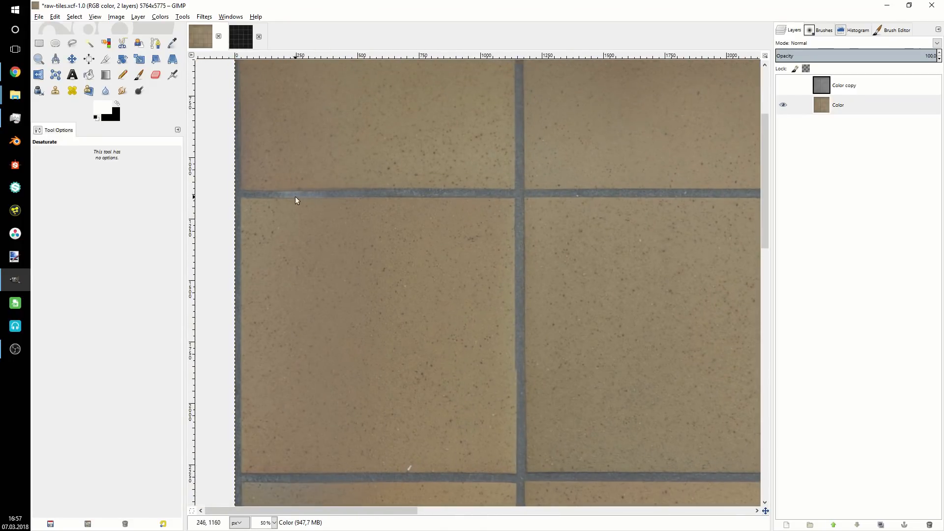
scroll(332, 198, "down", 3)
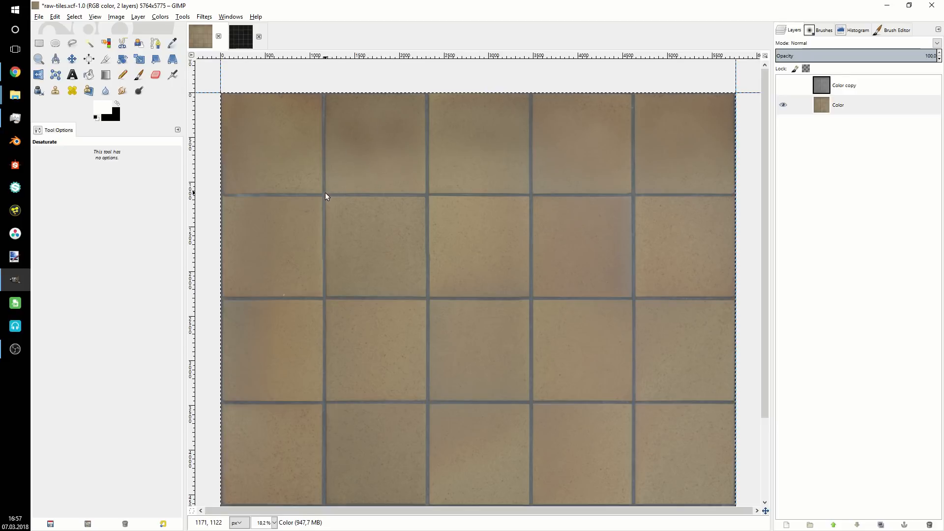
scroll(319, 186, "up", 6, "ctrl")
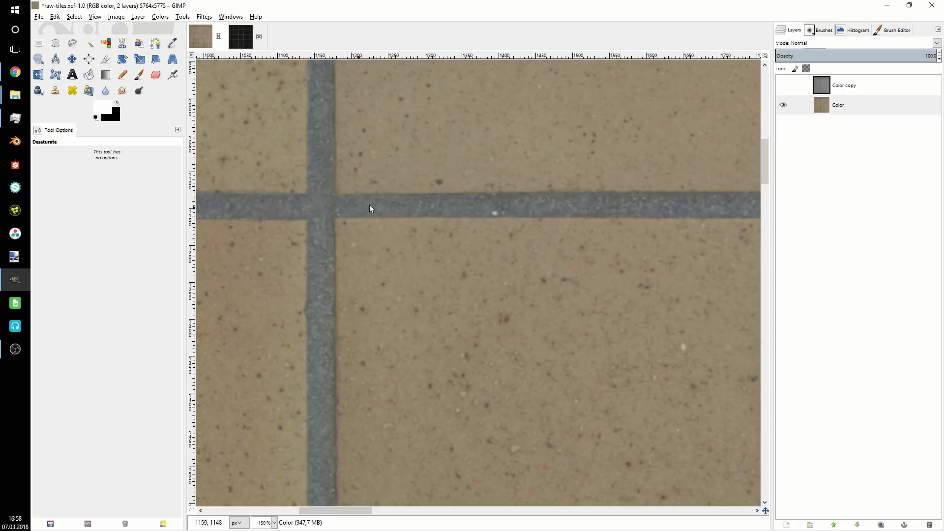
scroll(323, 218, "up", 1, "ctrl")
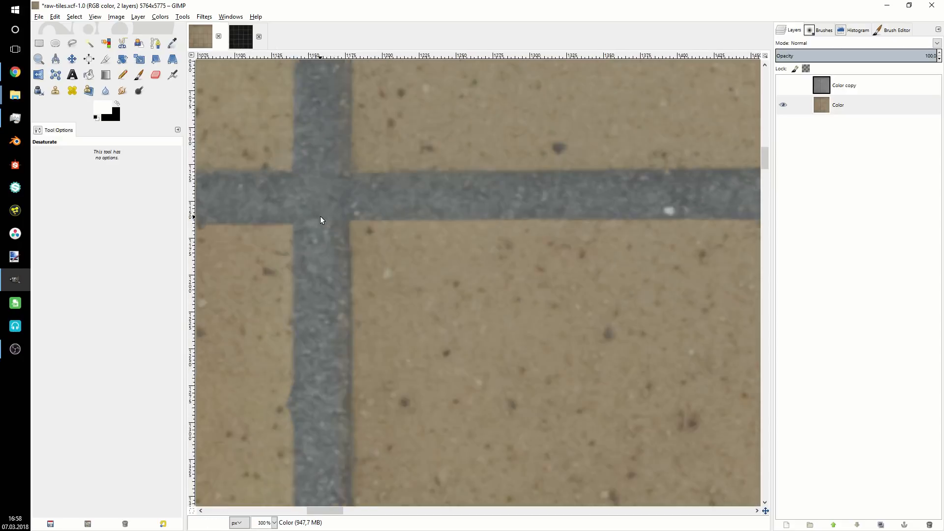
scroll(320, 217, "down", 4, "ctrl")
scroll(324, 215, "down", 4, "ctrl")
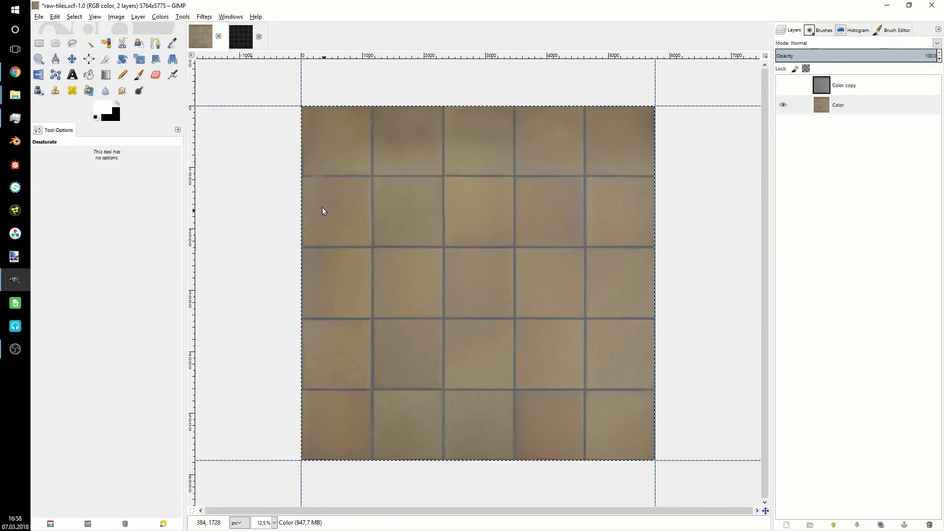
left_click(237, 31)
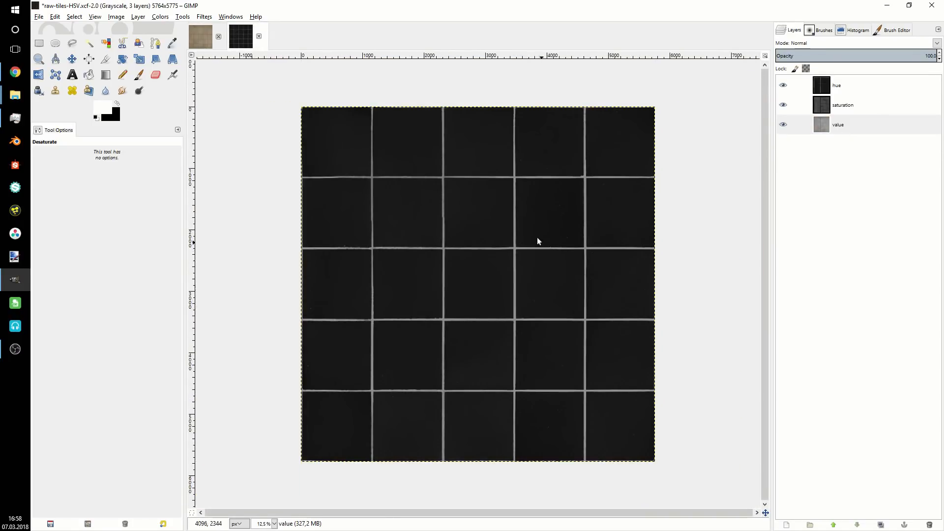
scroll(546, 244, "up", 7, "ctrl")
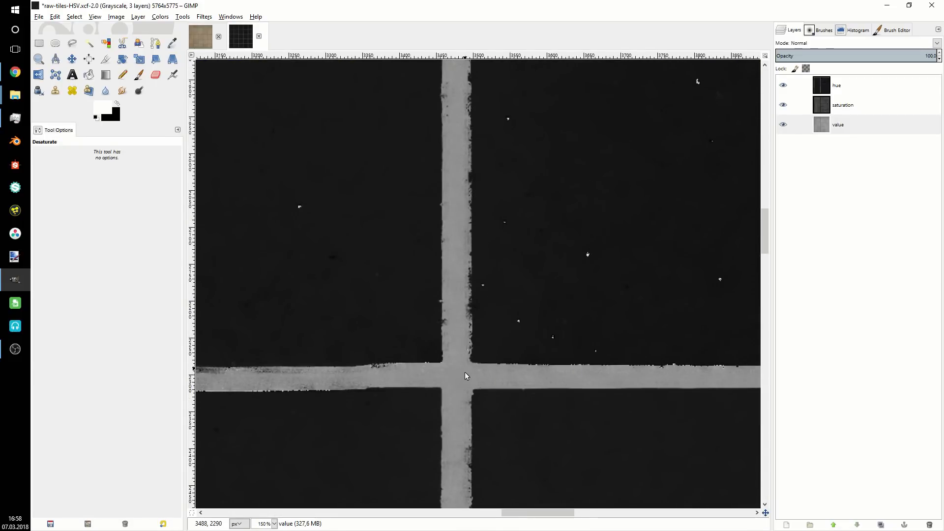
scroll(435, 375, "down", 7, "ctrl")
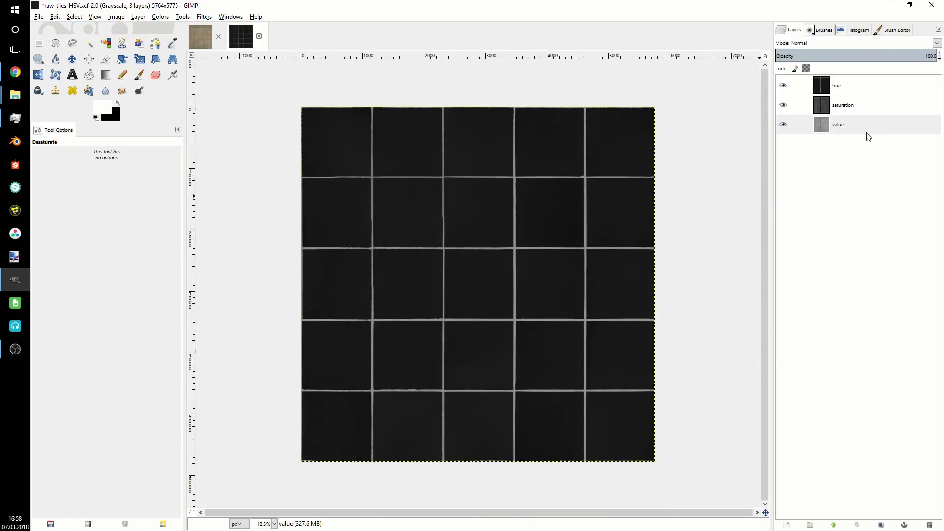
- Select the whole hue layer with a rectangle of about 6352 × 6488 px reaching past the canvas and copy it
left_click(853, 84)
left_click(38, 43)
left_click_drag(275, 58, 675, 487)
left_click(39, 43)
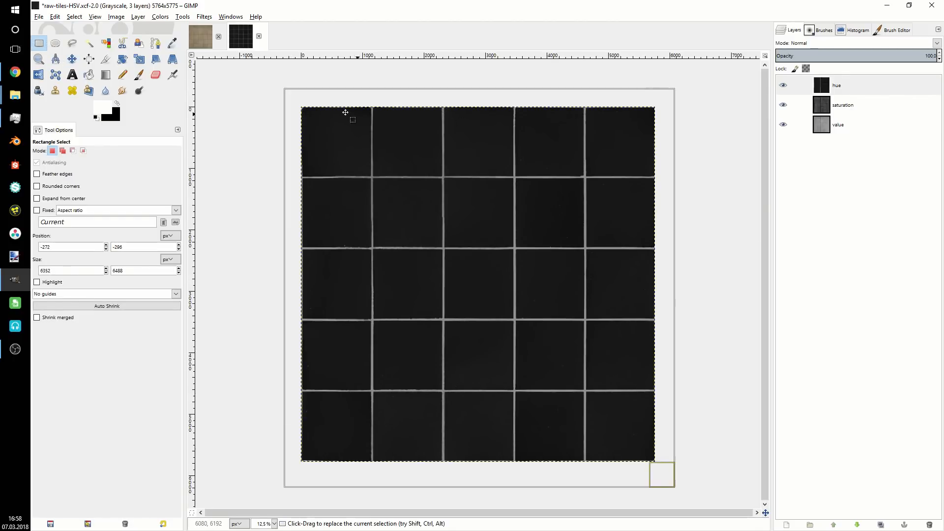
key("ctrl+c")
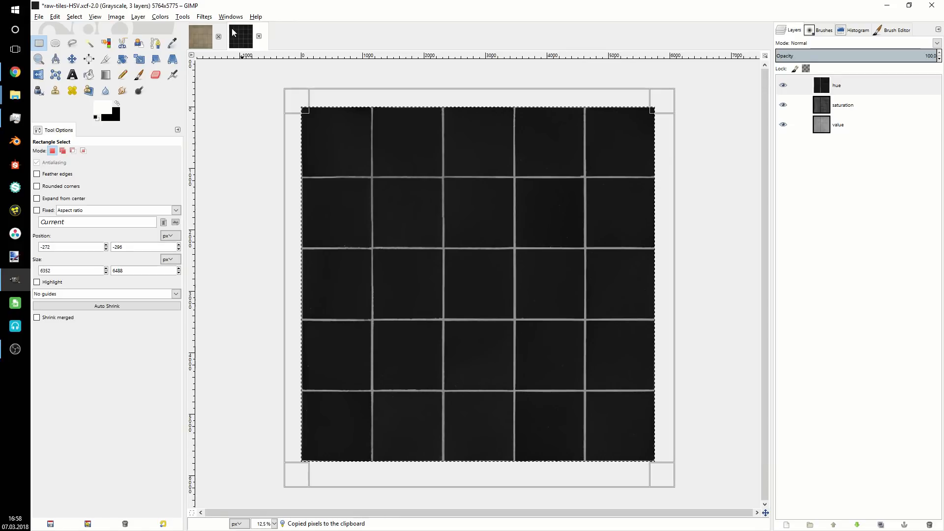
- Paste the copied hue map into the raw-tiles image and convert the floating selection to a new layer
left_click(202, 39)
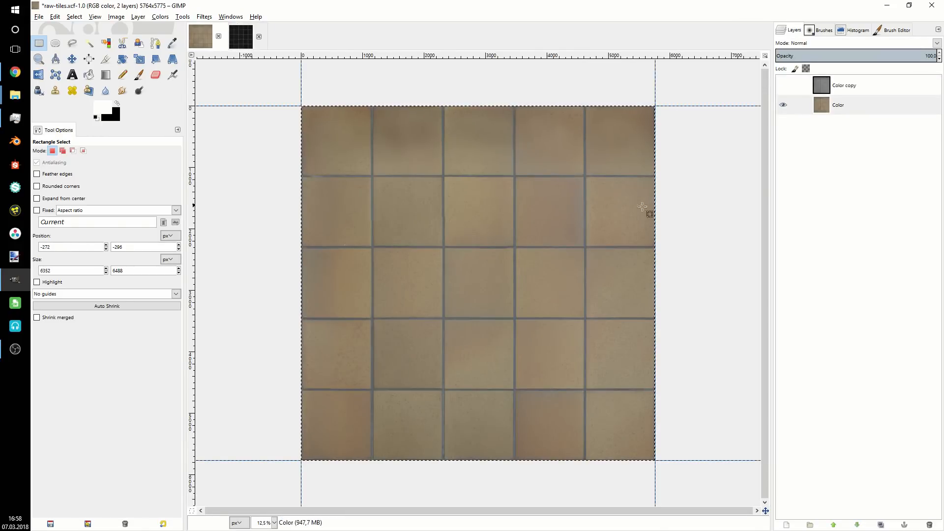
key("ctrl")
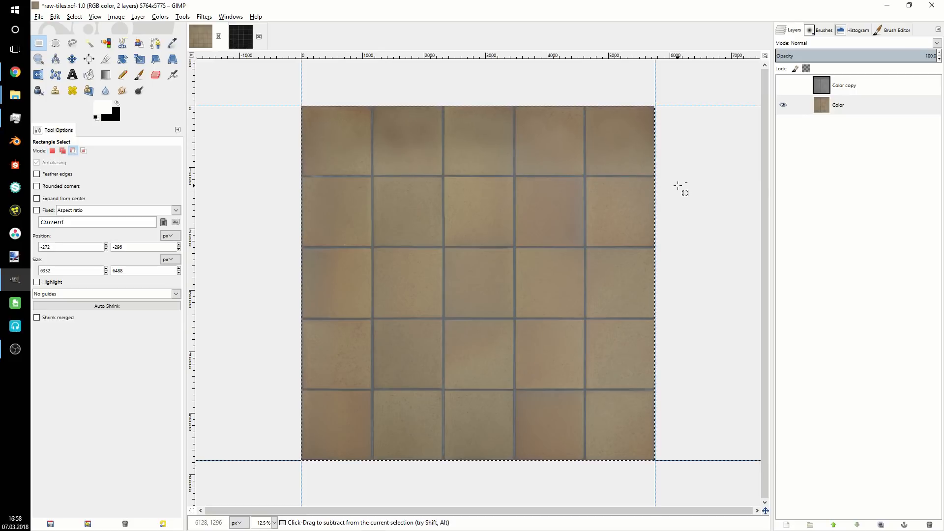
key("ctrl+v")
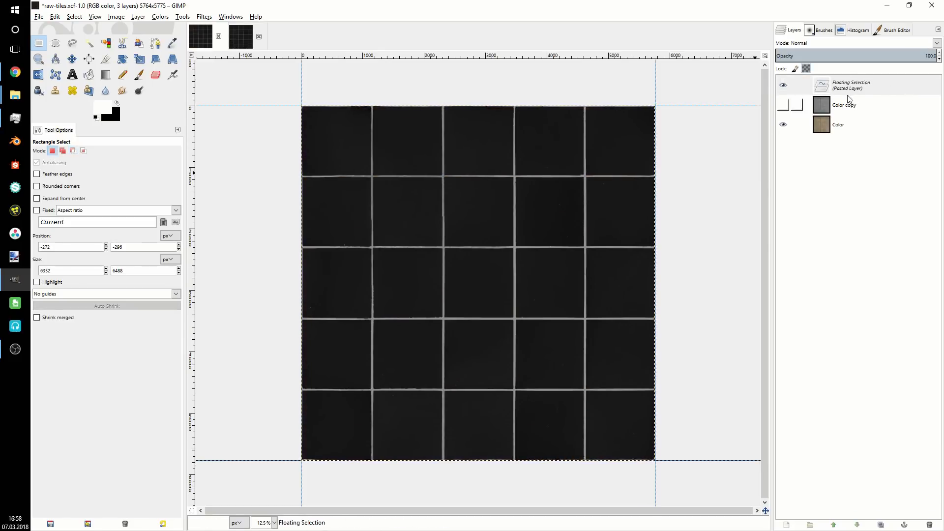
right_click(859, 87)
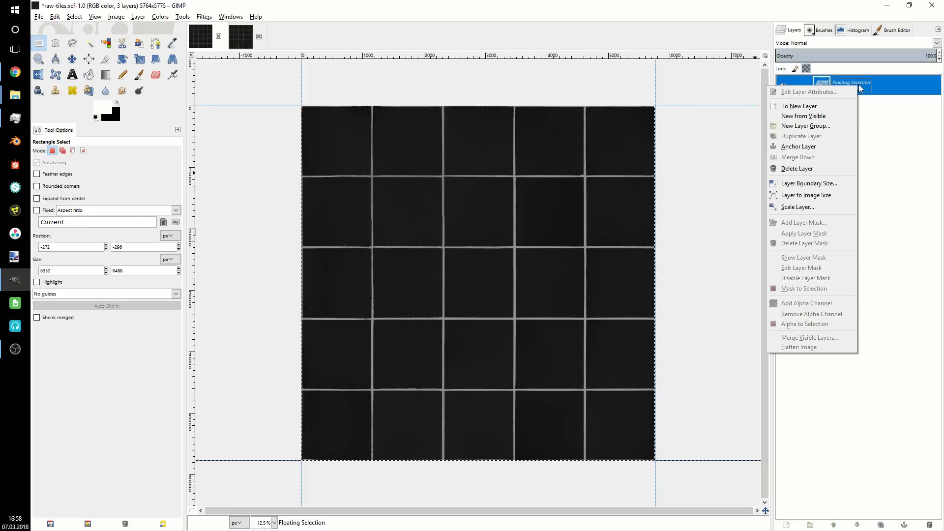
left_click(799, 105)
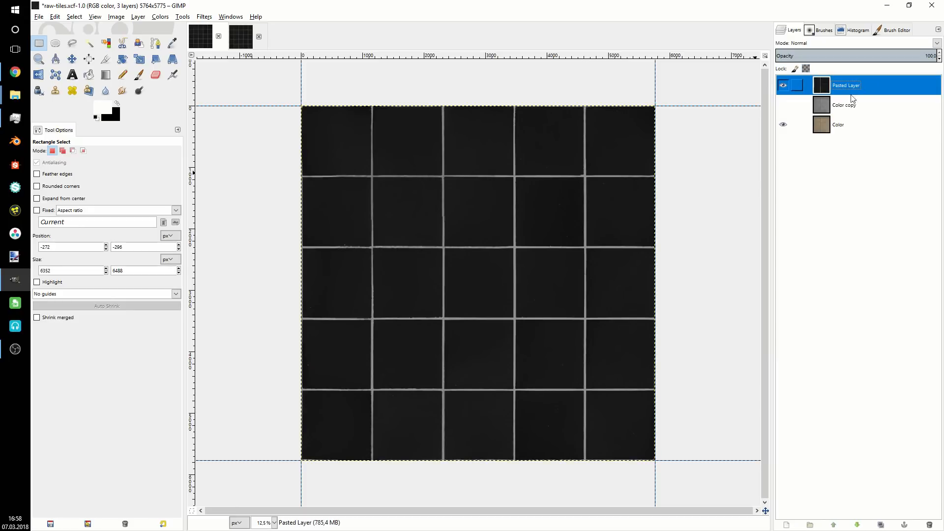
- Examine the grout lines and specks in the pasted hue layer up close
left_click_drag(603, 193, 575, 206)
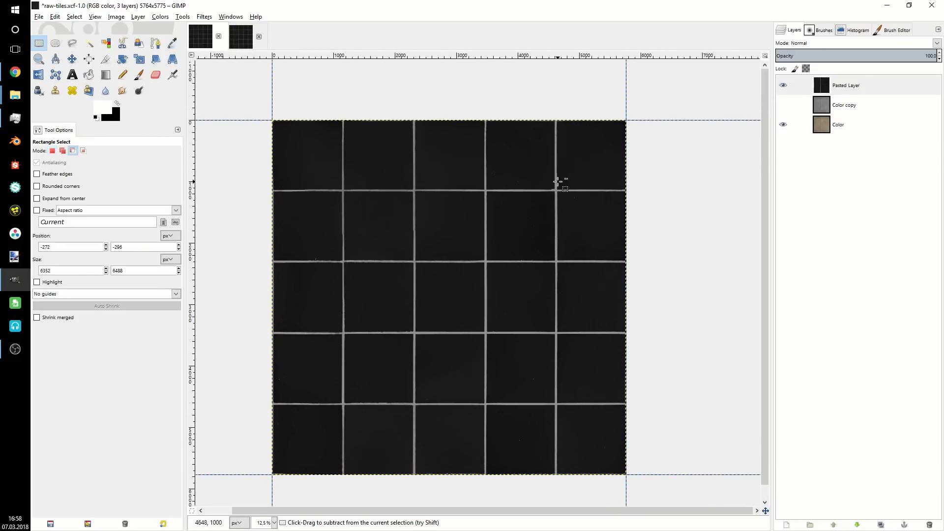
scroll(533, 190, "up", 1)
scroll(502, 240, "up", 6)
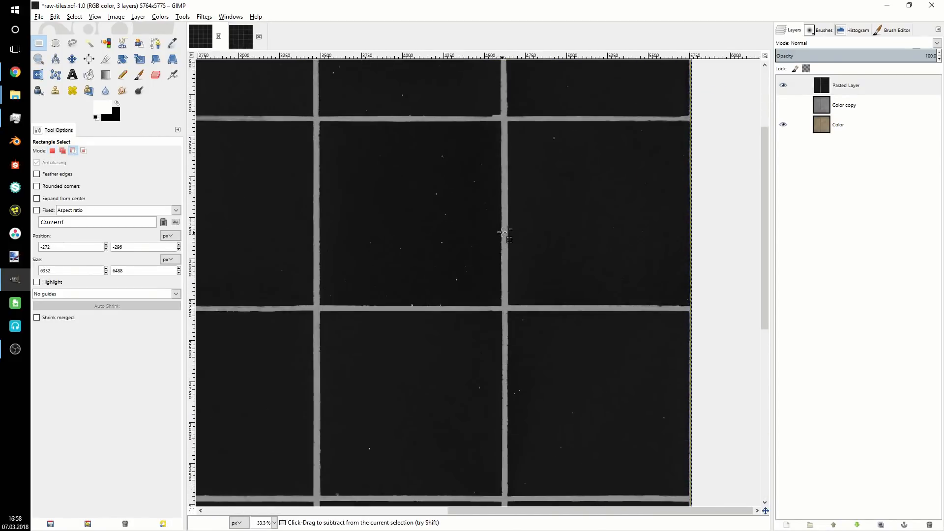
- Inspect the small specks inside the tiles and the grout edges around the intersections of the pasted hue layer
scroll(455, 226, "up", 4)
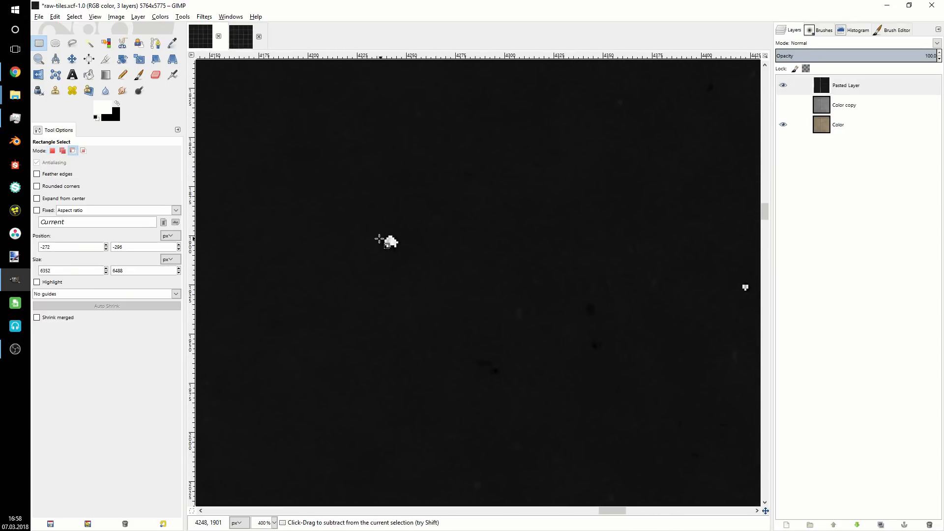
scroll(405, 243, "down", 3)
left_click_drag(577, 301, 394, 236)
scroll(493, 299, "down", 1)
left_click_drag(461, 266, 592, 151)
left_click_drag(356, 266, 438, 293)
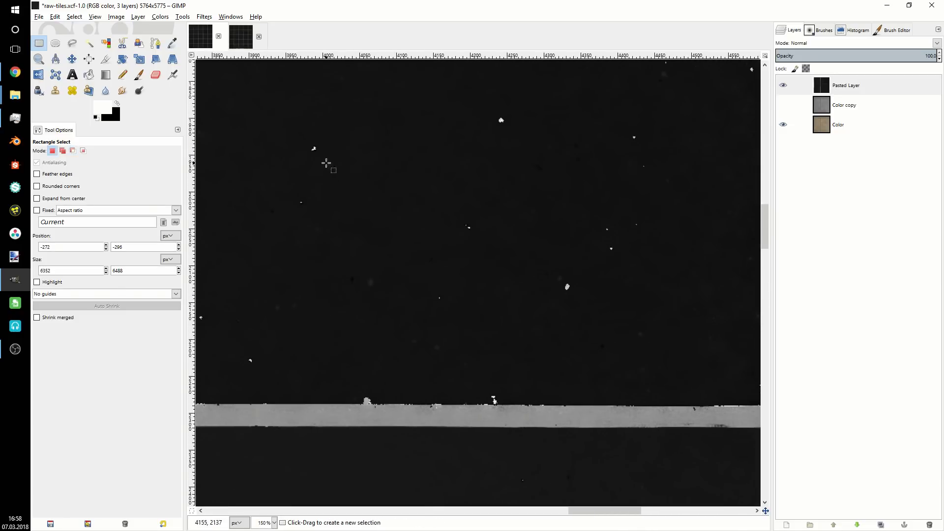
left_click_drag(289, 264, 480, 220)
left_click_drag(355, 293, 548, 252)
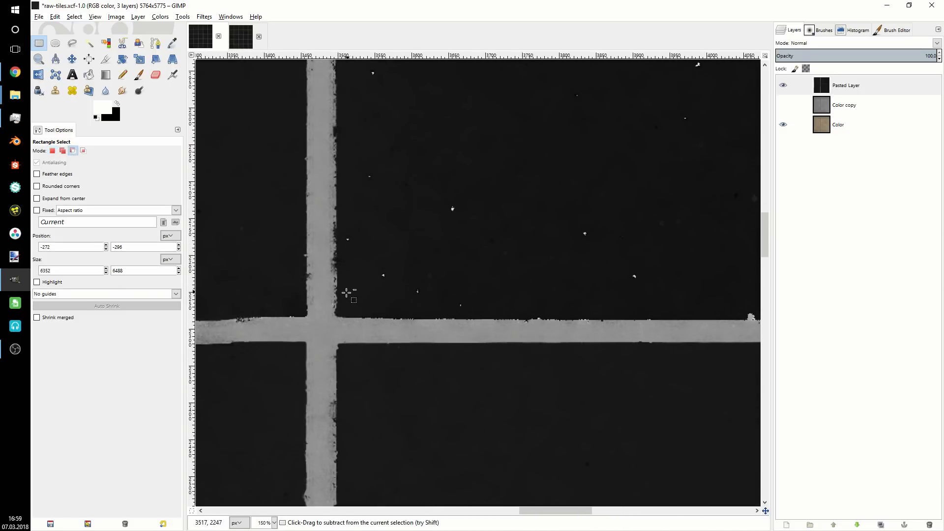
scroll(342, 295, "up", 1)
left_click_drag(311, 276, 395, 346)
mouse_move(363, 137)
left_mouse_down()
mouse_move(388, 156)
mouse_move(514, 199)
left_mouse_up()
left_click_drag(322, 161, 476, 229)
left_click_drag(291, 138, 379, 207)
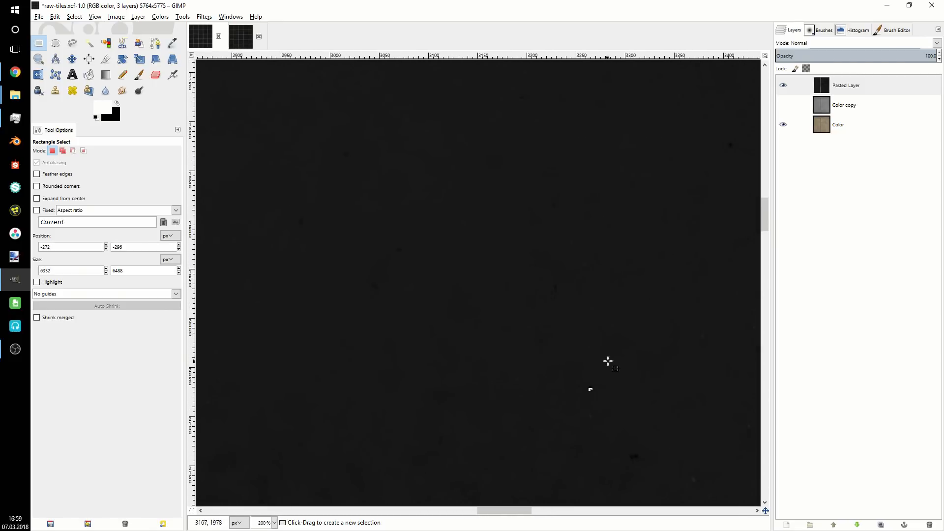
left_click_drag(600, 360, 422, 196)
left_click_drag(517, 282, 458, 233)
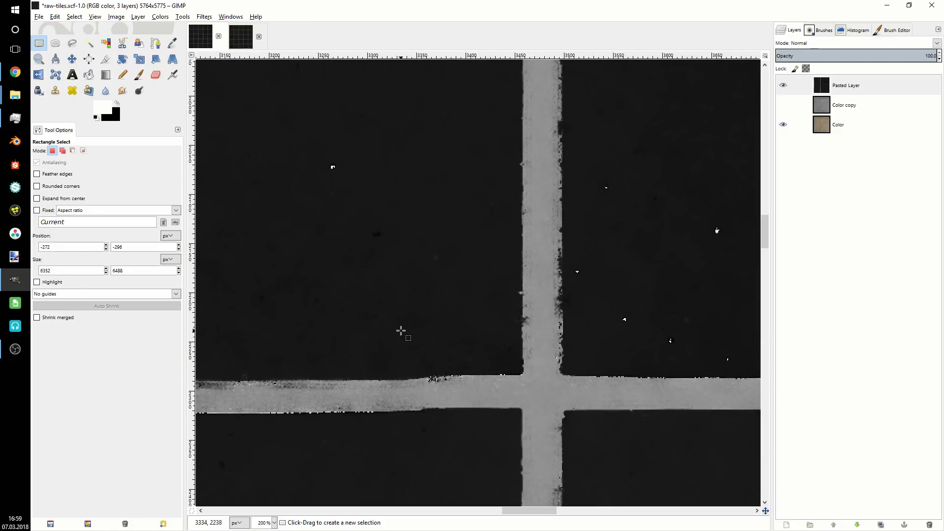
left_click_drag(421, 344, 449, 341)
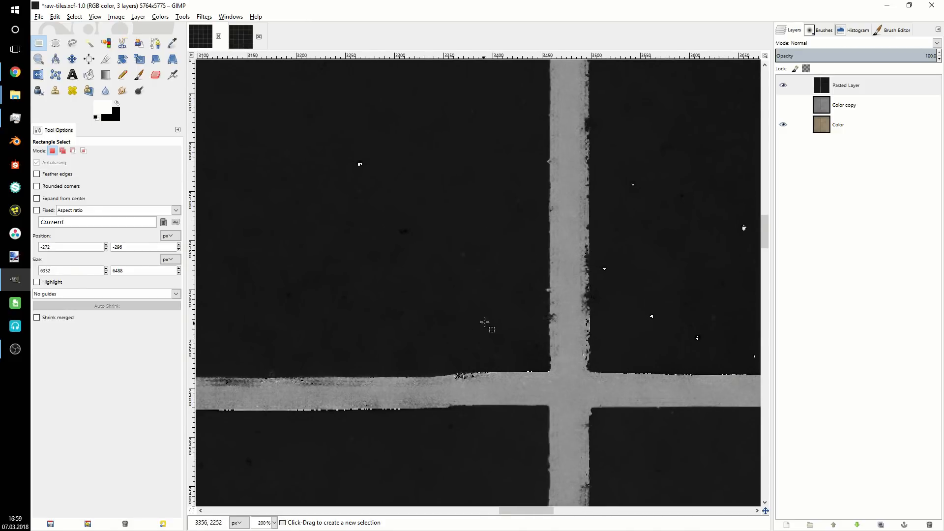
scroll(485, 321, "down", 4)
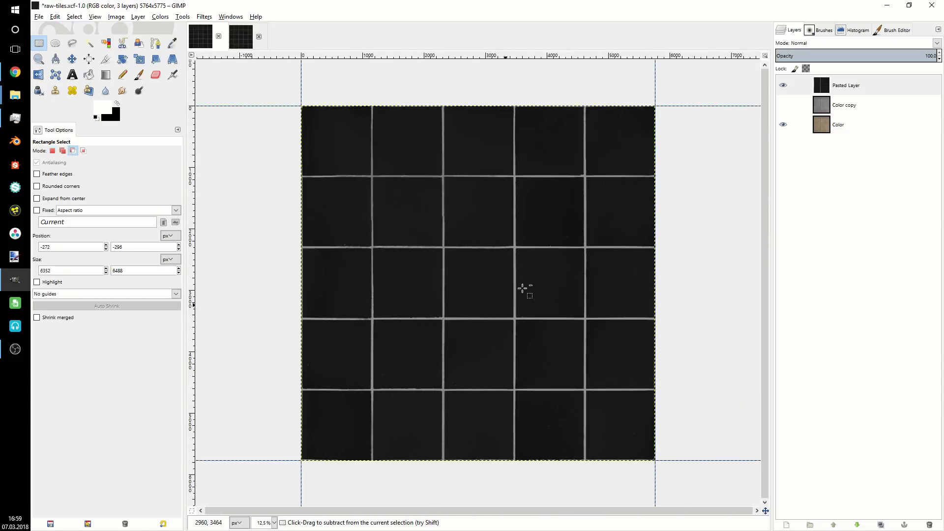
- Make the Color copy layer visible and switch the pasted hue layer off and on to compare their grout lines
left_click(783, 105)
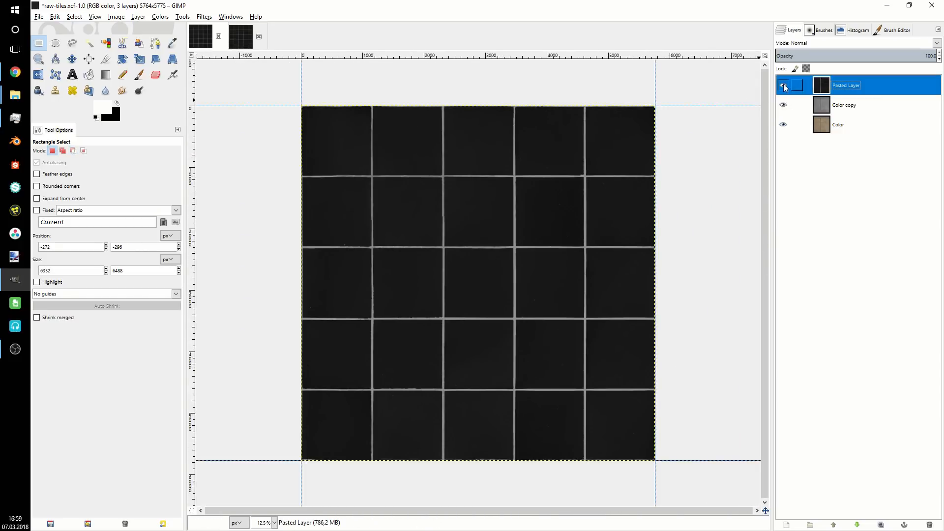
left_click(783, 86)
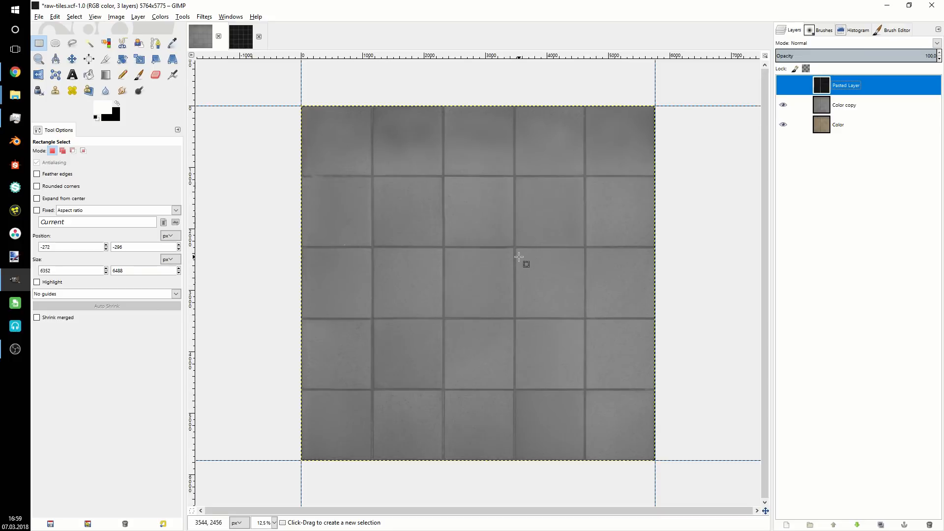
scroll(518, 240, "up", 5)
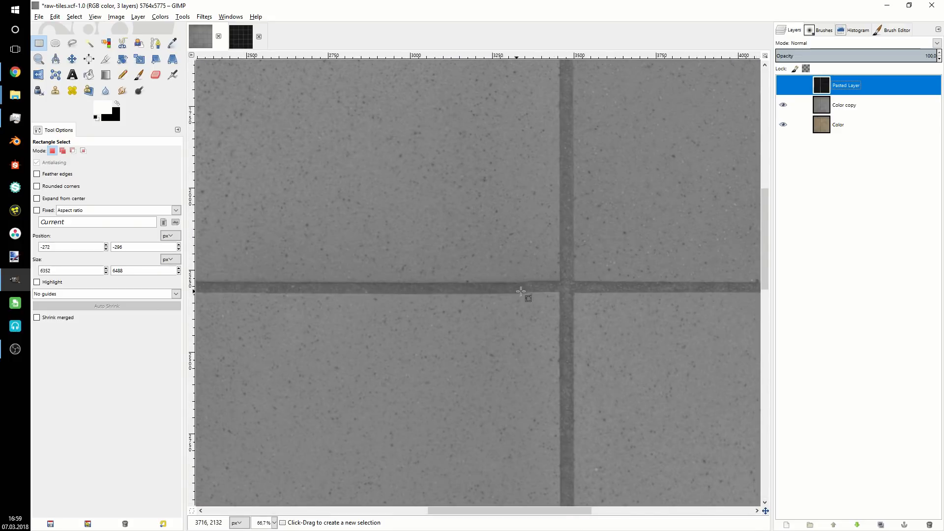
scroll(539, 254, "up", 4)
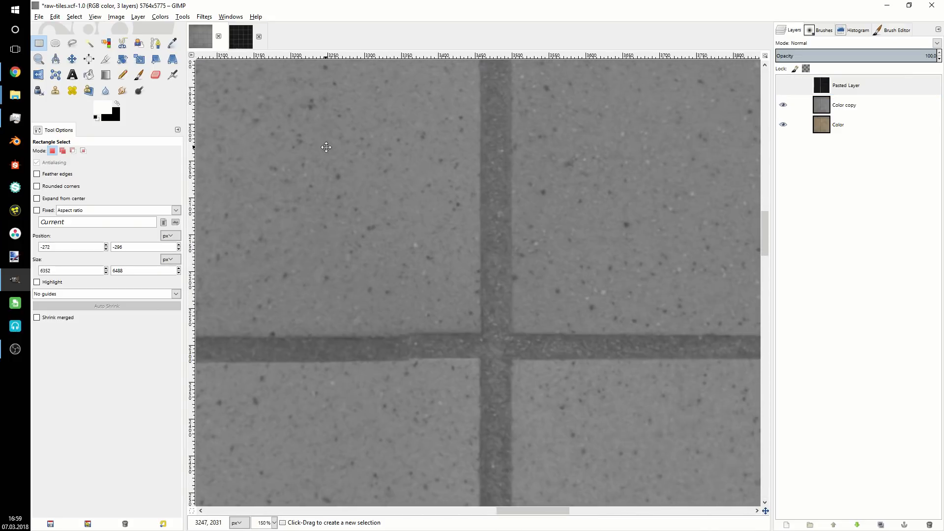
scroll(398, 225, "down", 4)
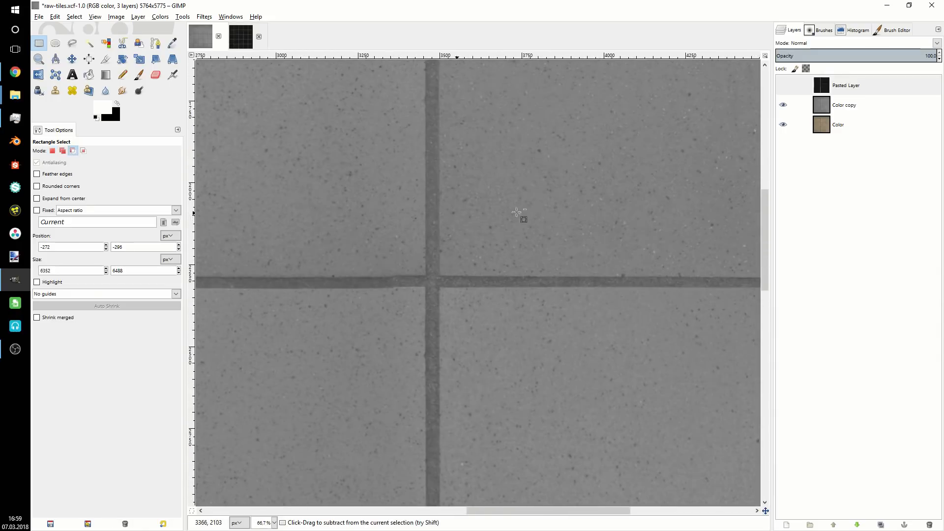
left_click(787, 89)
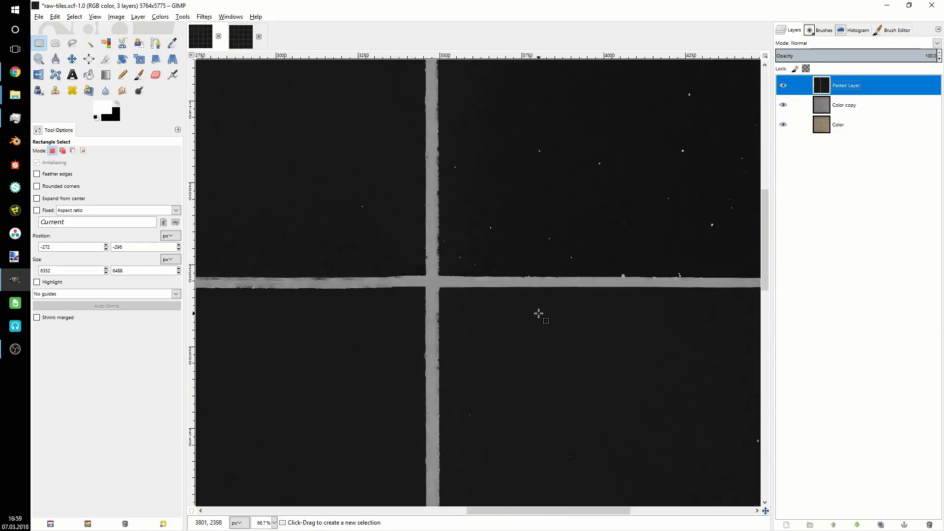
scroll(538, 314, "down", 5)
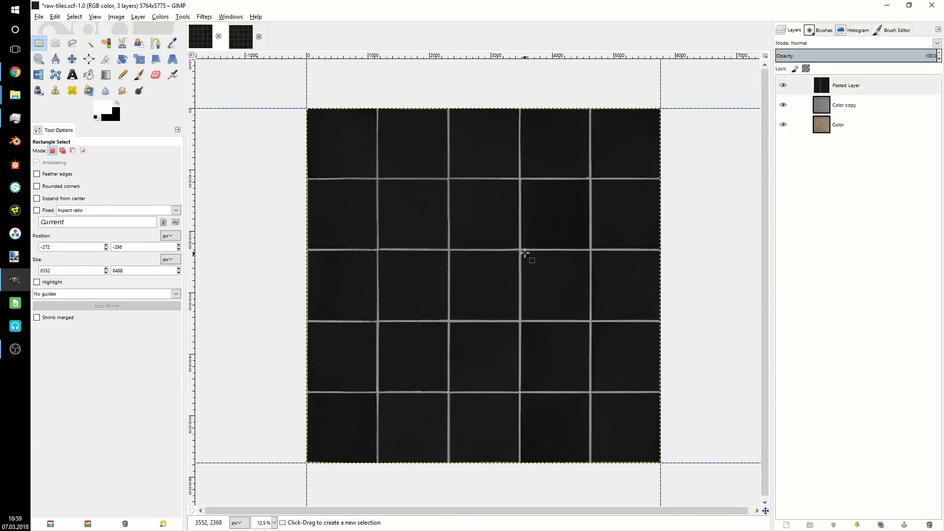
- Compare the tile specks in the pasted hue layer with the grayscale Color copy by toggling the hue layer's visibility
left_click(860, 88)
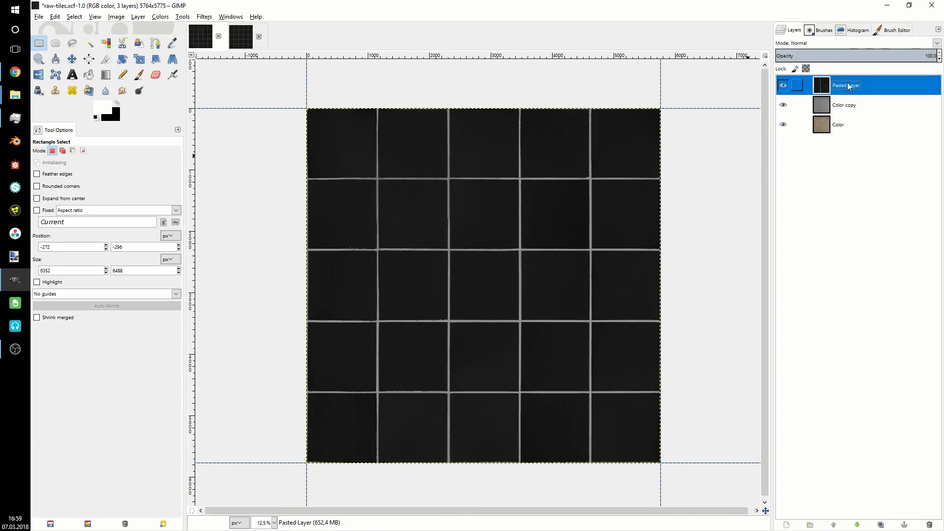
scroll(474, 236, "up", 1)
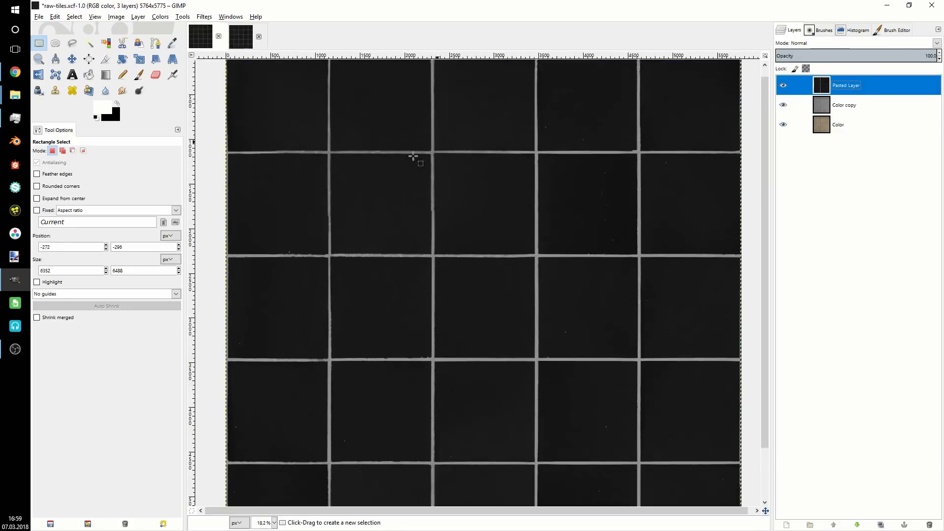
scroll(527, 248, "up", 3)
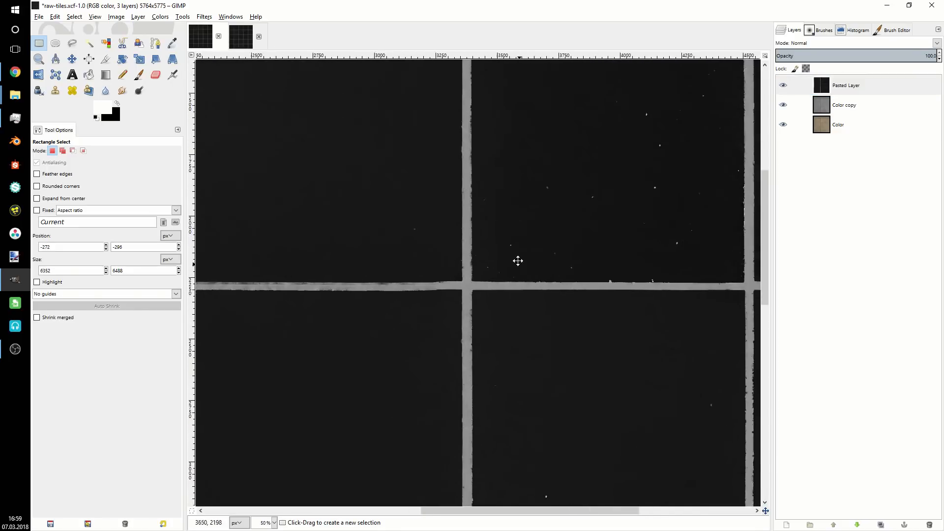
left_click_drag(507, 235, 491, 231)
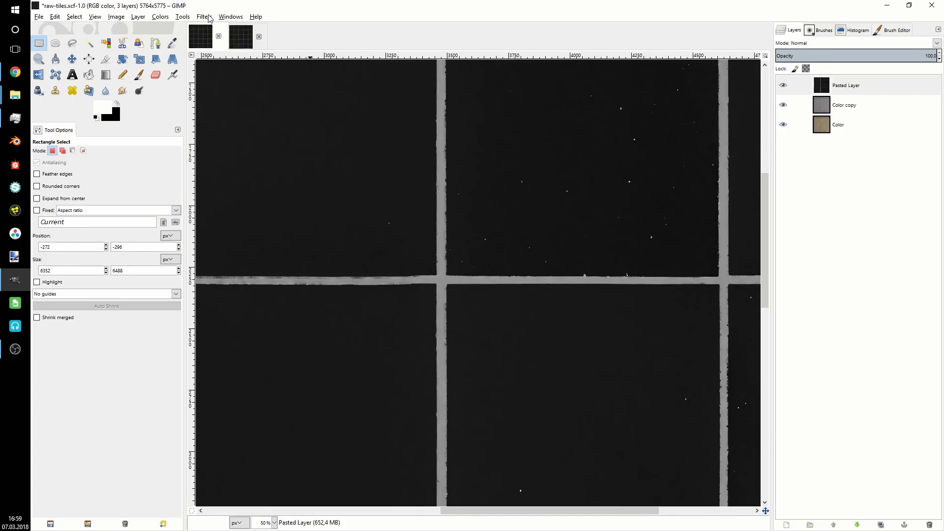
left_click(783, 85)
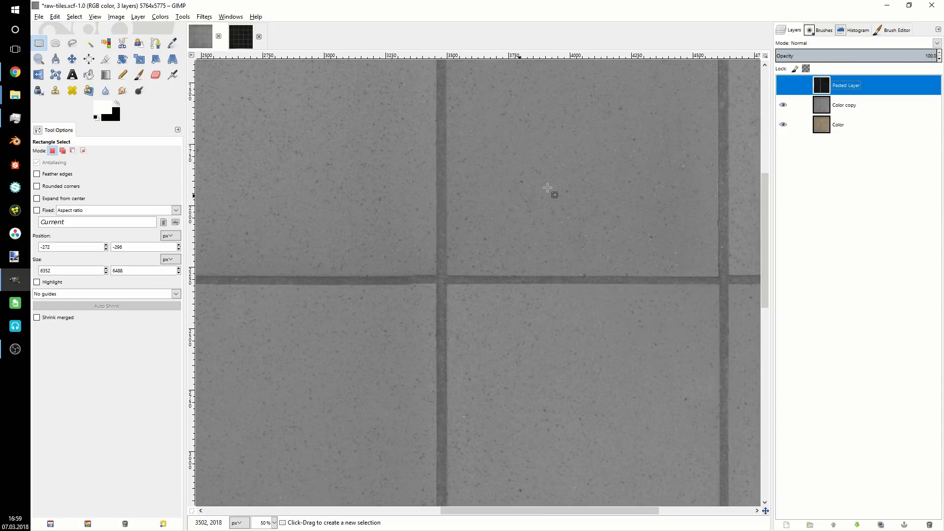
left_click(787, 86)
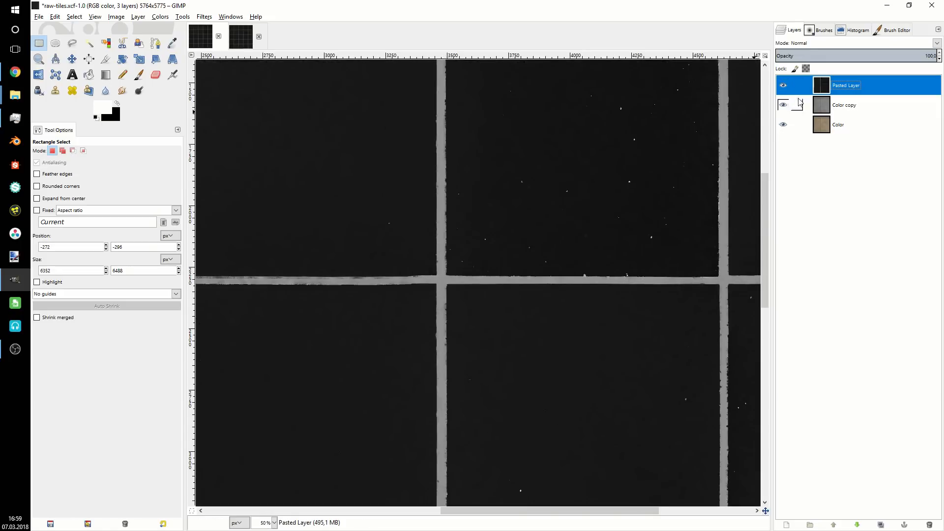
left_click_drag(472, 177, 474, 186)
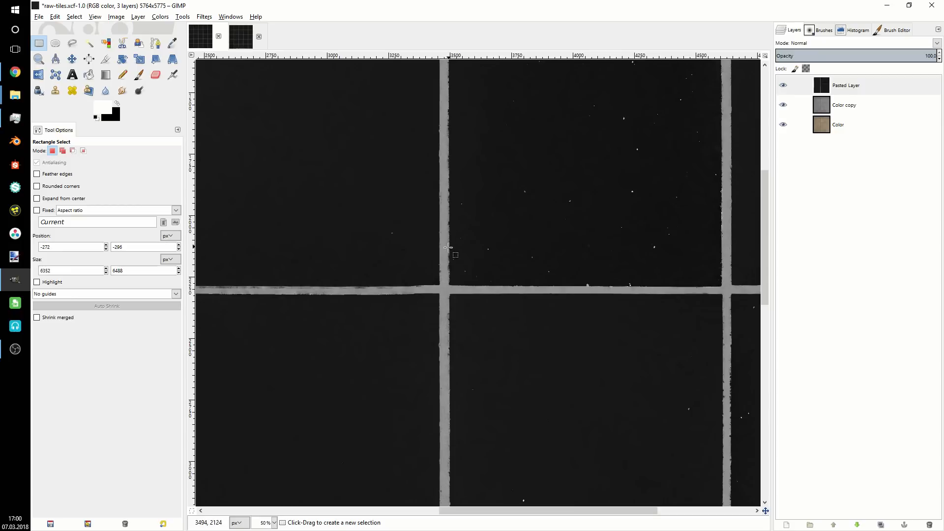
scroll(449, 246, "up", 3)
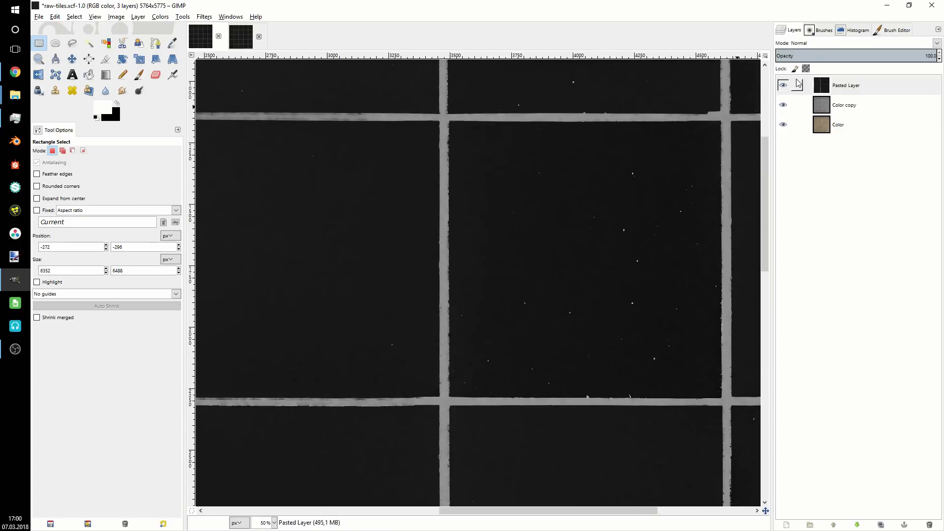
left_click(783, 85)
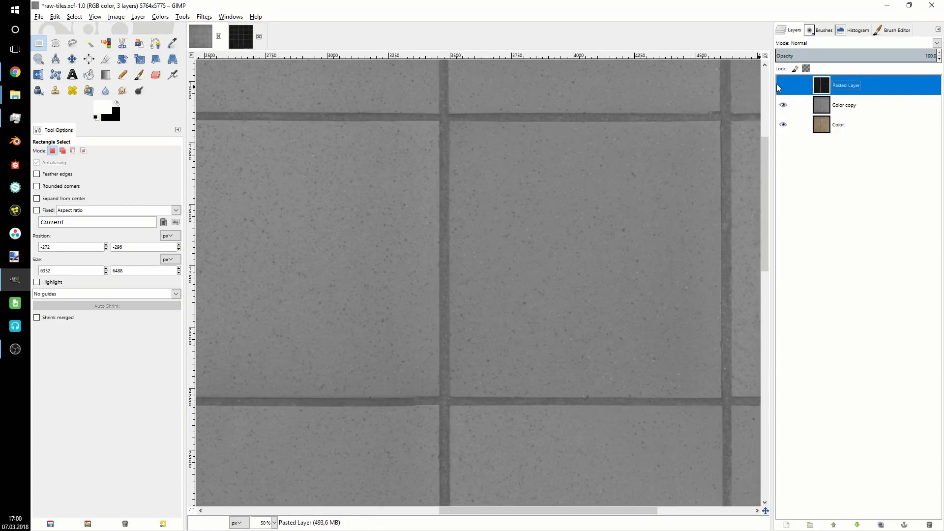
left_click(783, 85)
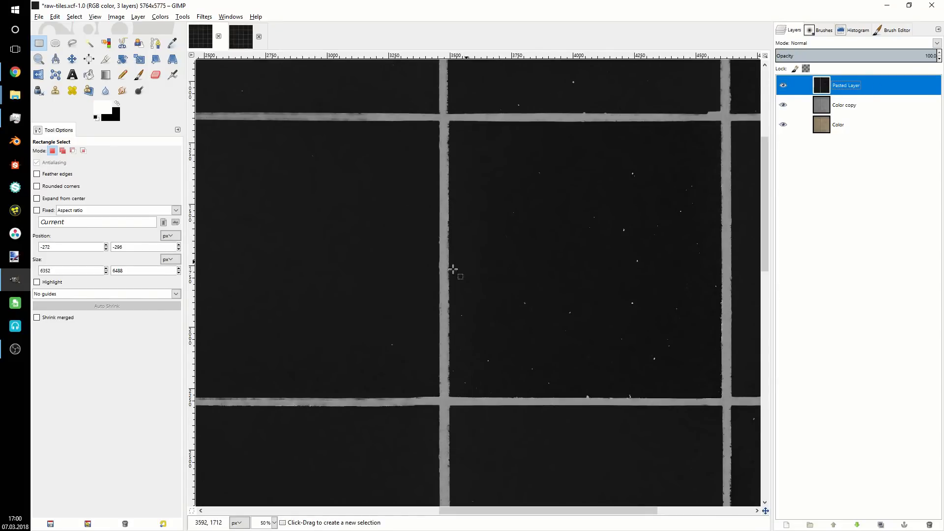
- Examine the horizontal and vertical grout edges of the pasted hue layer at high magnification
scroll(479, 397, "up", 5)
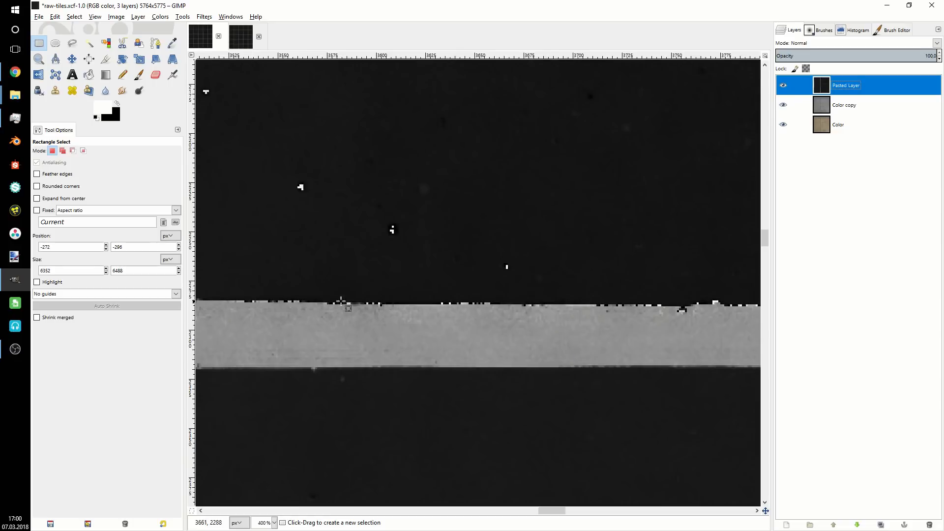
scroll(363, 303, "down", 2)
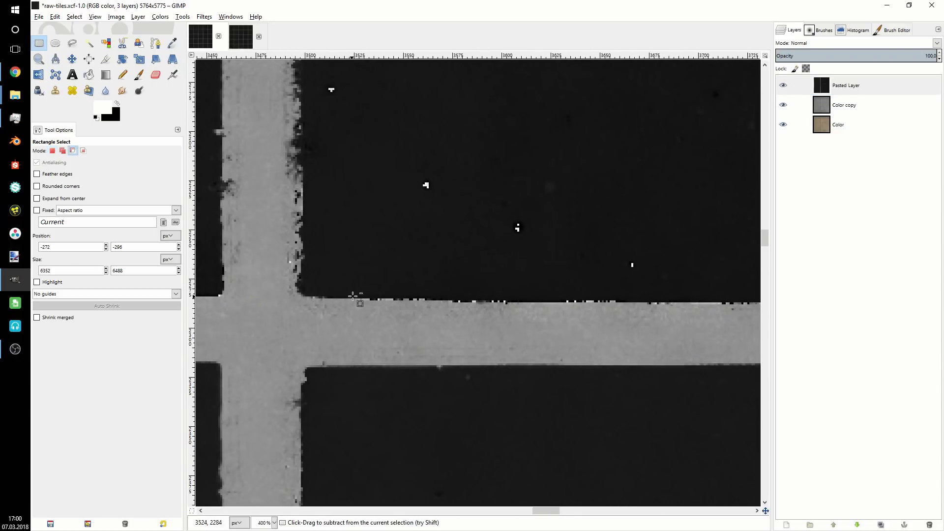
scroll(459, 217, "down", 1)
left_click_drag(391, 248, 431, 420)
left_click_drag(464, 224, 383, 331)
scroll(392, 217, "up", 3)
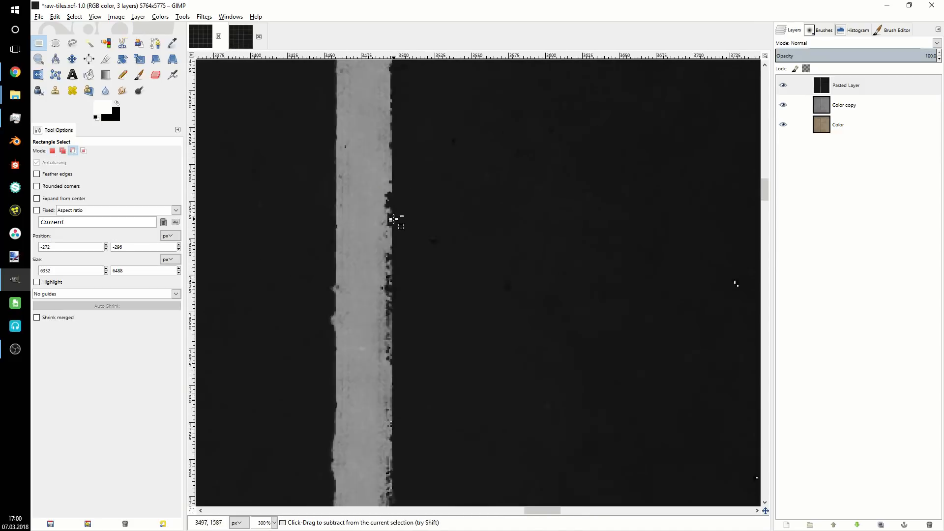
scroll(400, 246, "down", 6)
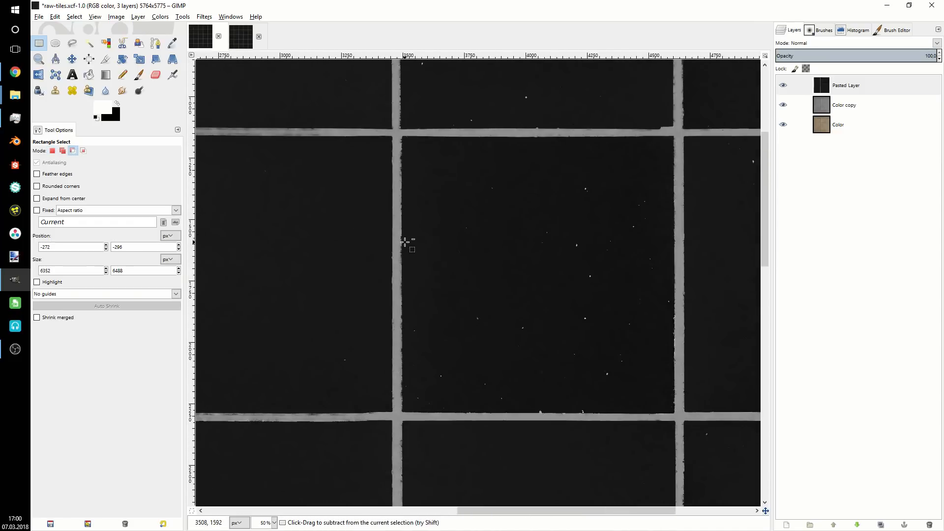
left_click_drag(411, 196, 420, 202)
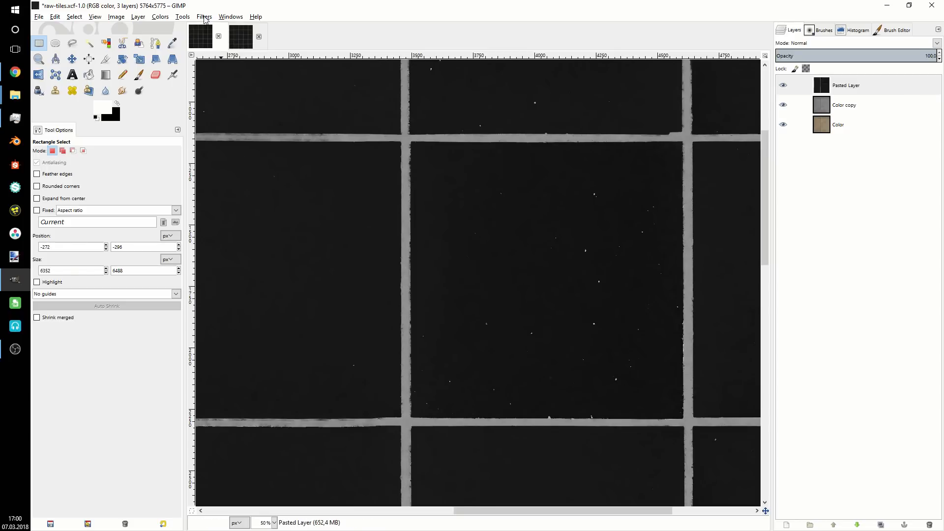
- Invert the colors of the pasted hue layer and check the result across the whole image
left_click(204, 17)
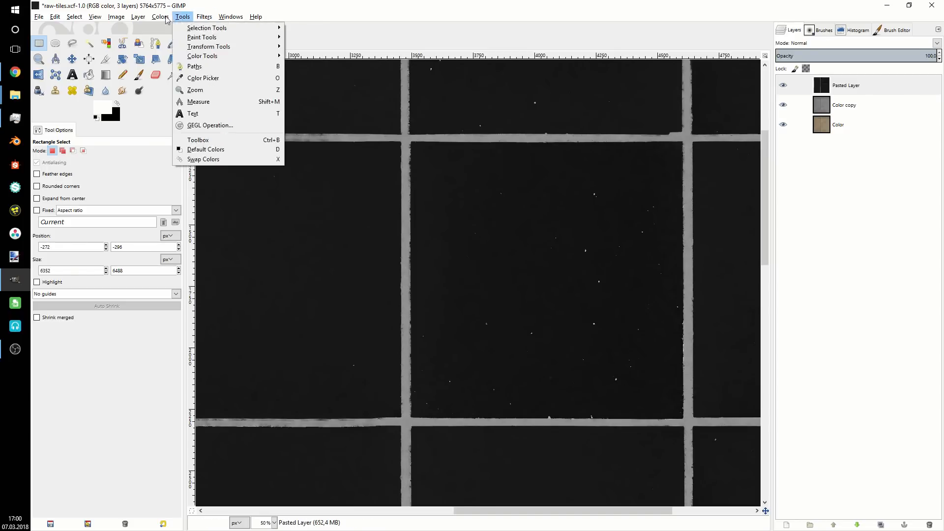
mouse_move(159, 19)
left_click(170, 139)
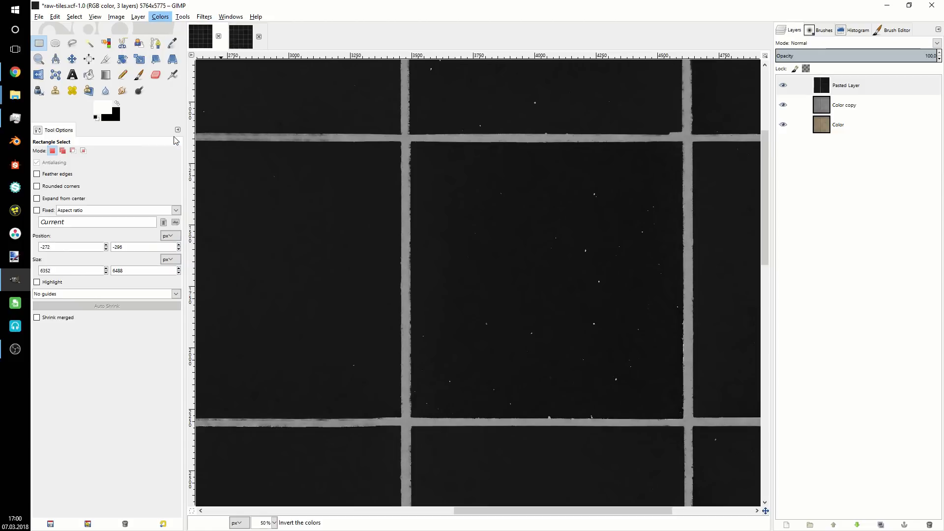
scroll(524, 243, "down", 4)
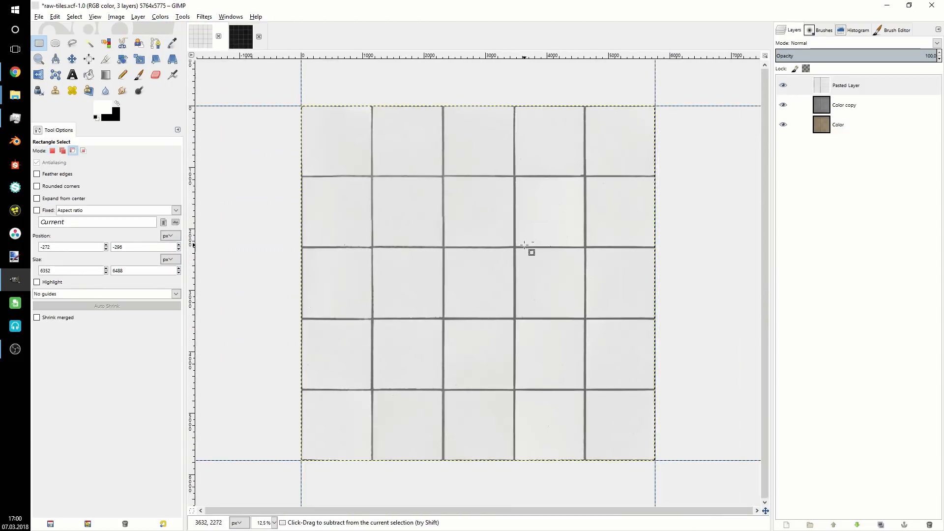
- Apply a Gaussian Blur with a 25 px horizontal and vertical radius and the RLE method to the pasted hue layer
scroll(531, 244, "up", 5)
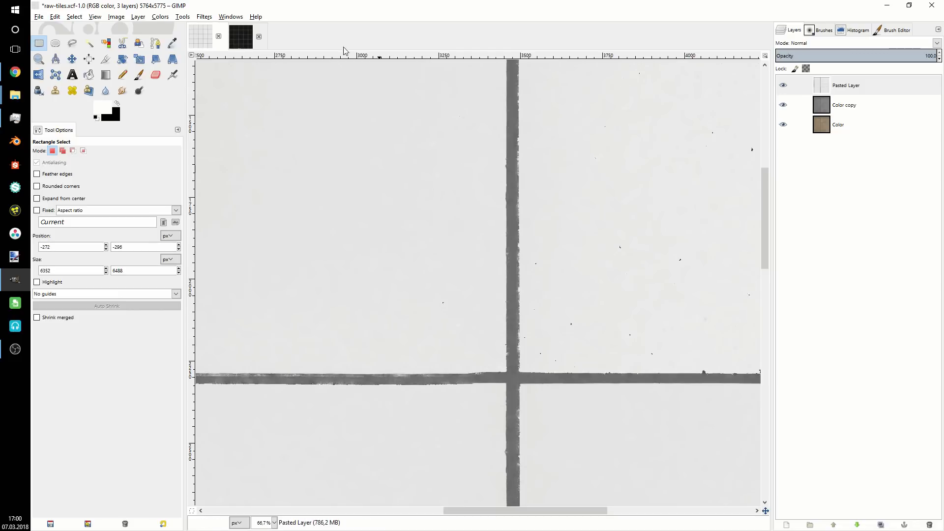
left_click(210, 18)
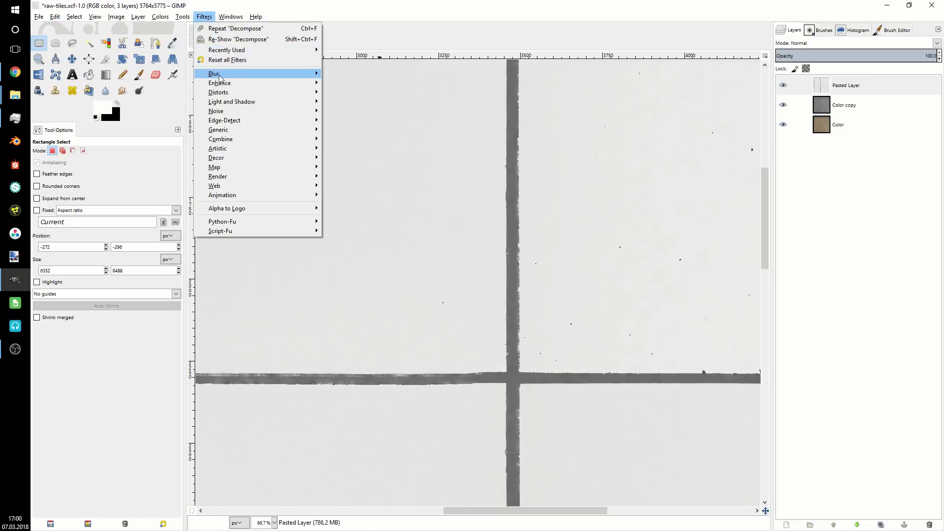
mouse_move(231, 74)
left_click(370, 85)
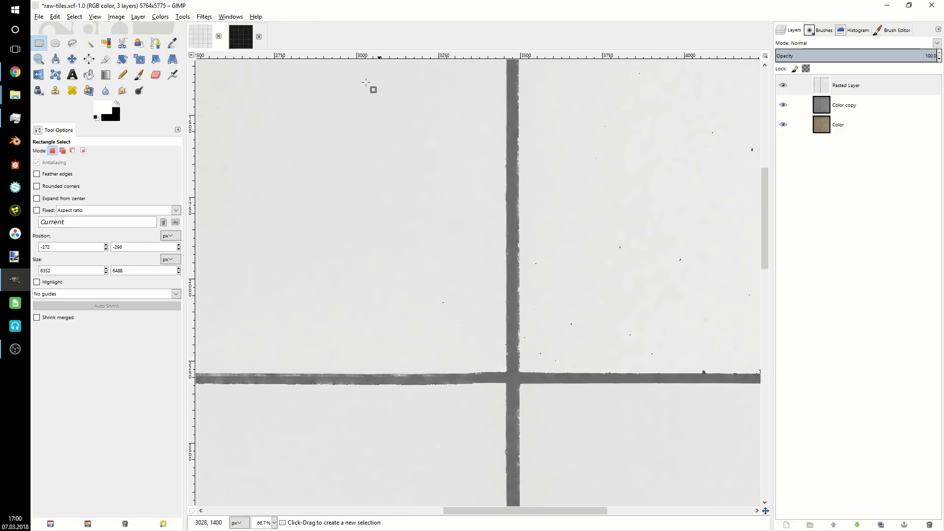
left_click_drag(507, 289, 516, 297)
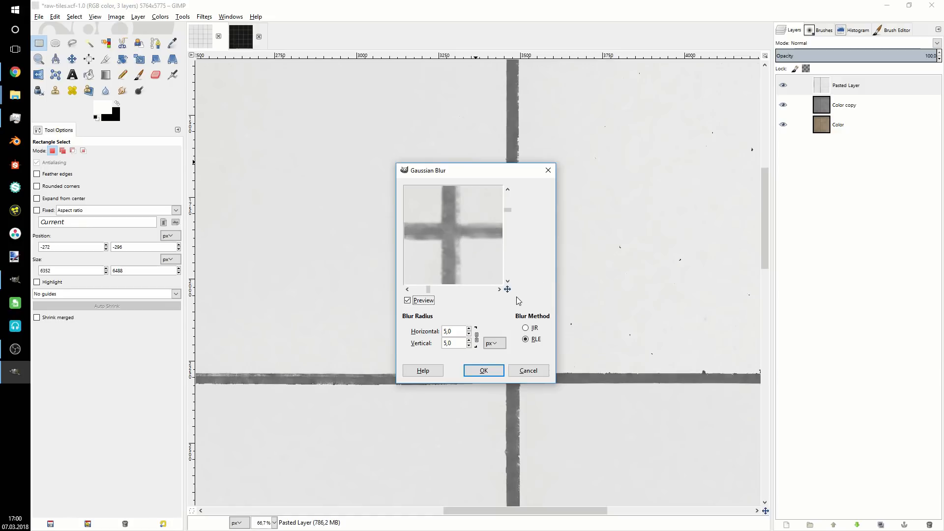
left_click(469, 329)
left_click(470, 328)
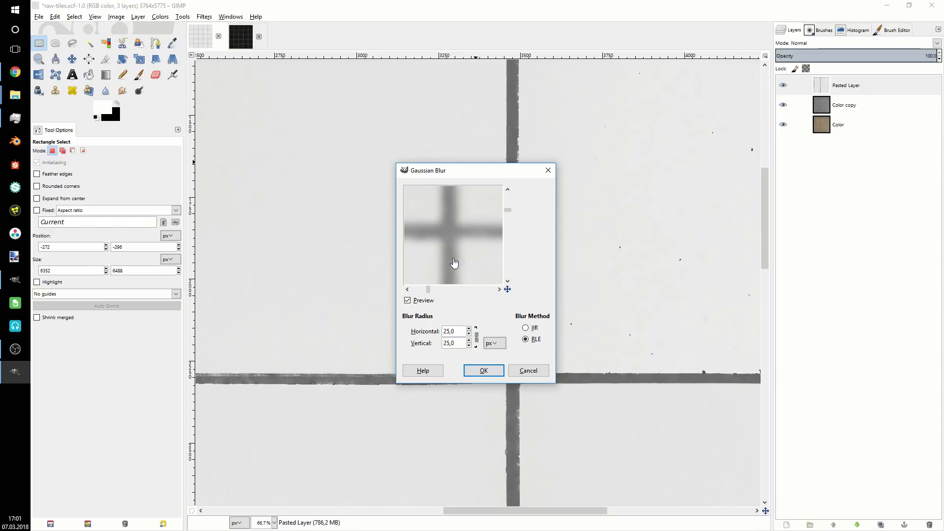
left_click(483, 371)
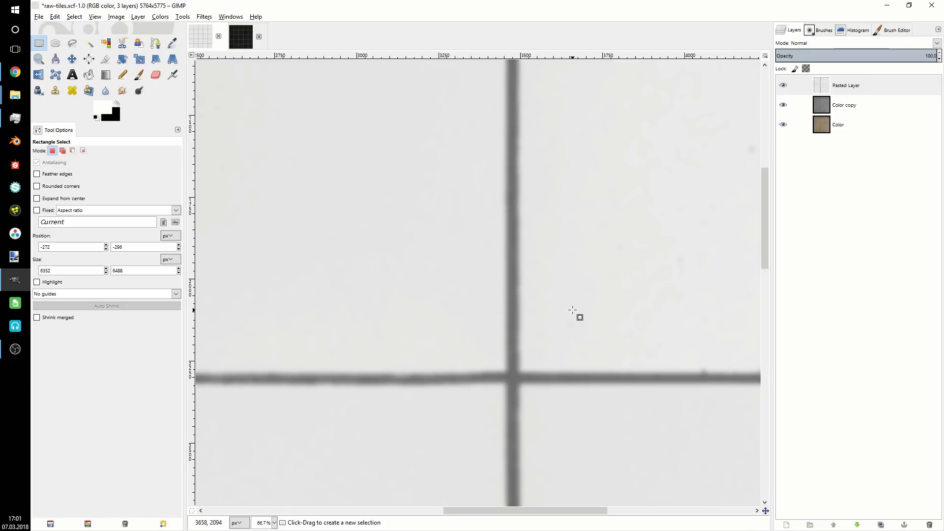
- Compare the blurred hue layer with the grayscale Color copy by toggling its visibility, and inspect a grout crossing up close
left_click(866, 82)
scroll(524, 252, "down", 5, "ctrl")
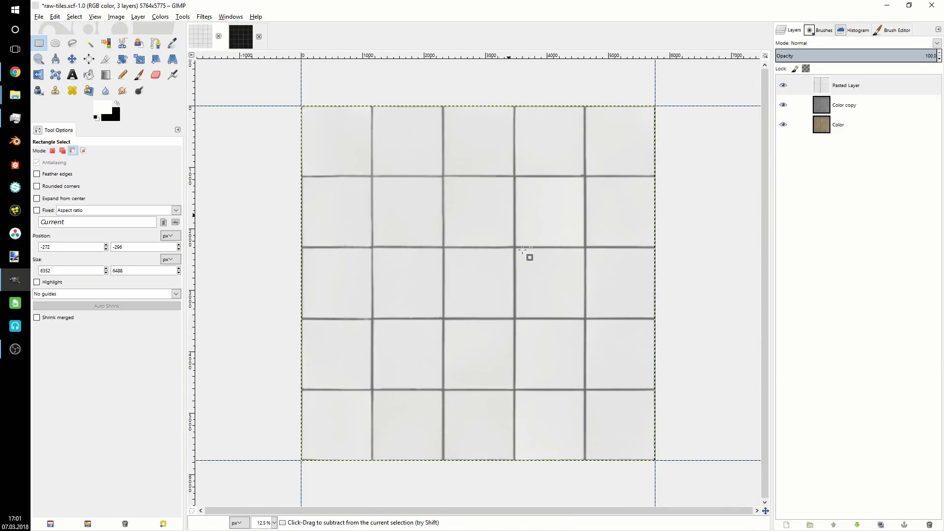
left_click(783, 85)
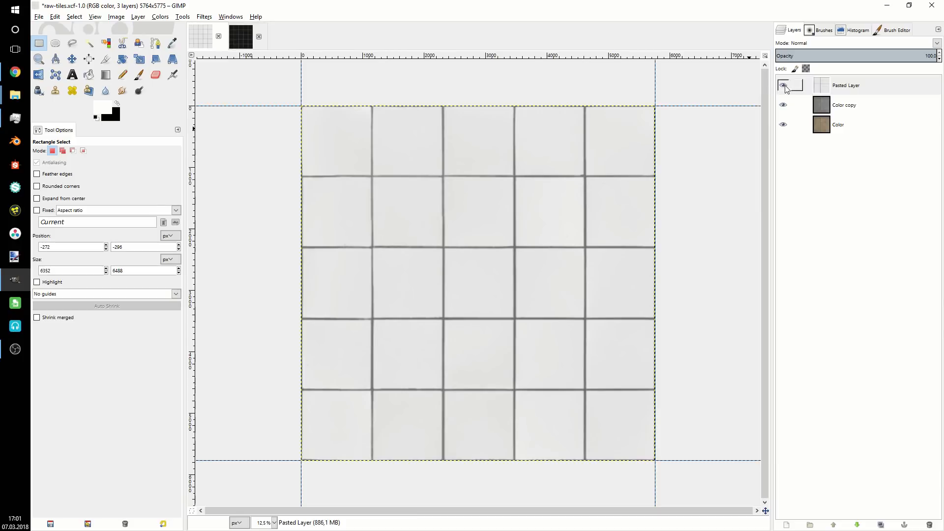
left_click(783, 85)
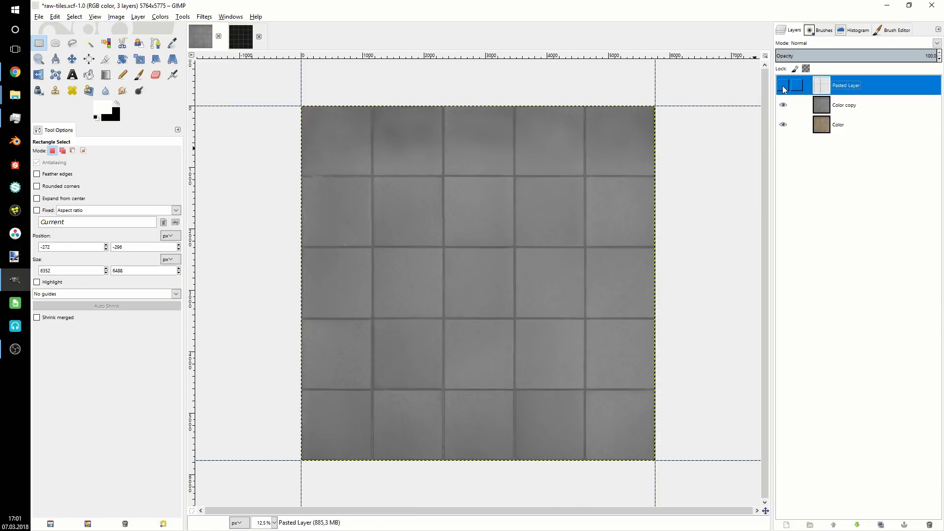
scroll(532, 236, "up", 6, "ctrl")
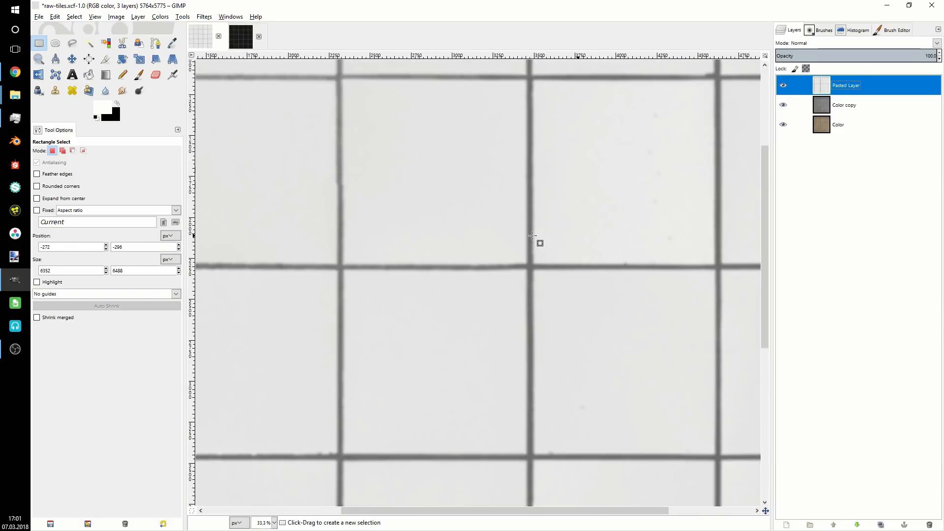
scroll(545, 274, "up", 2, "ctrl")
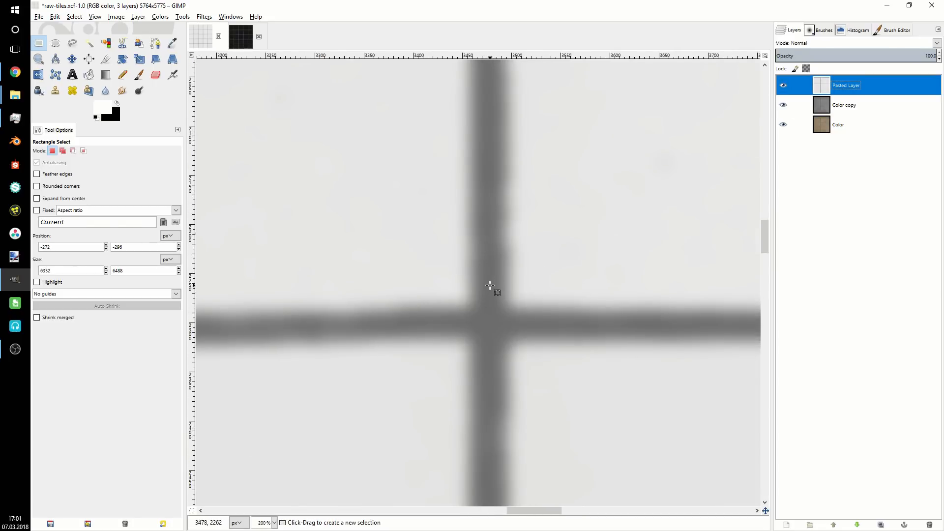
scroll(493, 289, "up", 1)
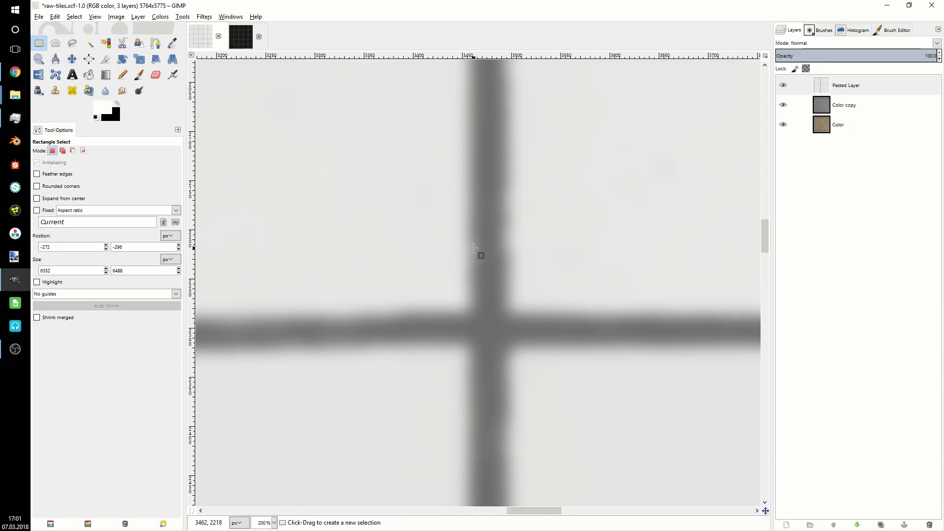
- Darken the grout lines of the pasted hue layer with a Curves adjustment that bends the Value curve well below the diagonal, keeping both endpoints in the corners
left_click(161, 17)
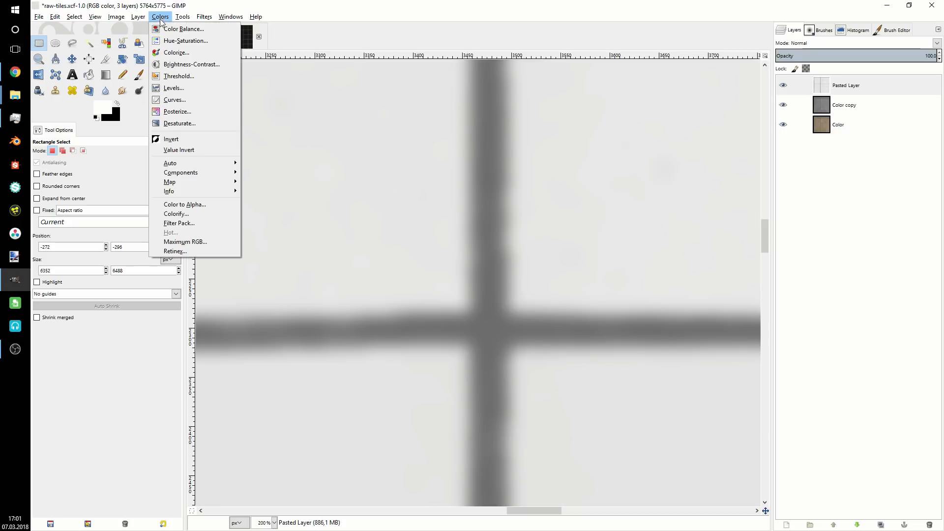
left_click(175, 99)
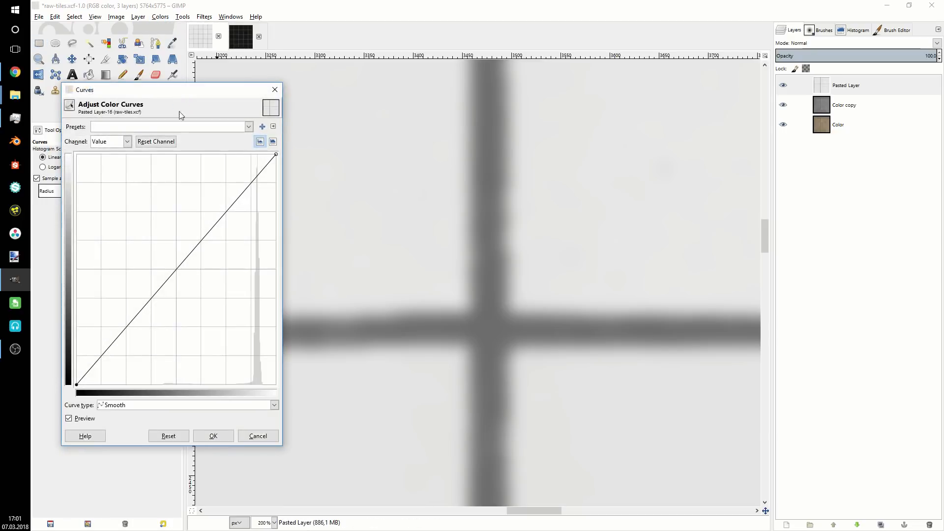
left_click_drag(77, 385, 134, 384)
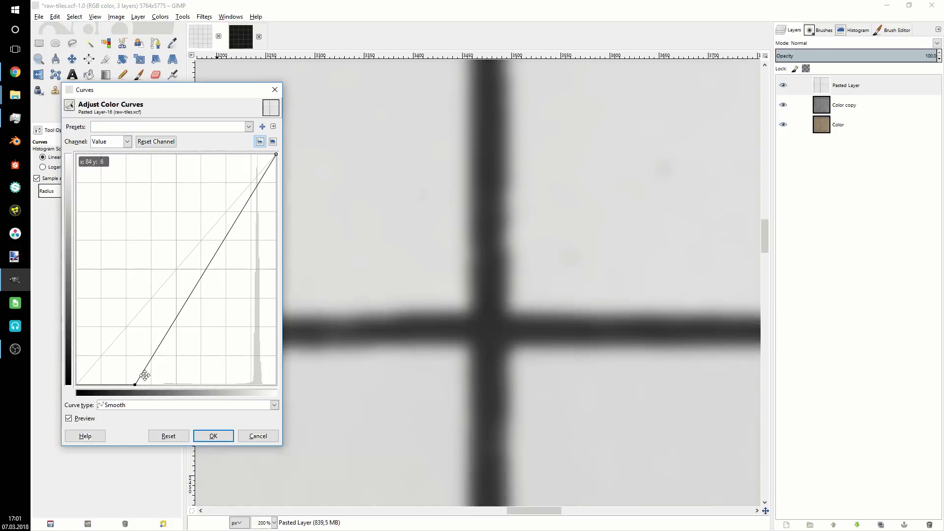
left_click_drag(176, 322, 218, 357)
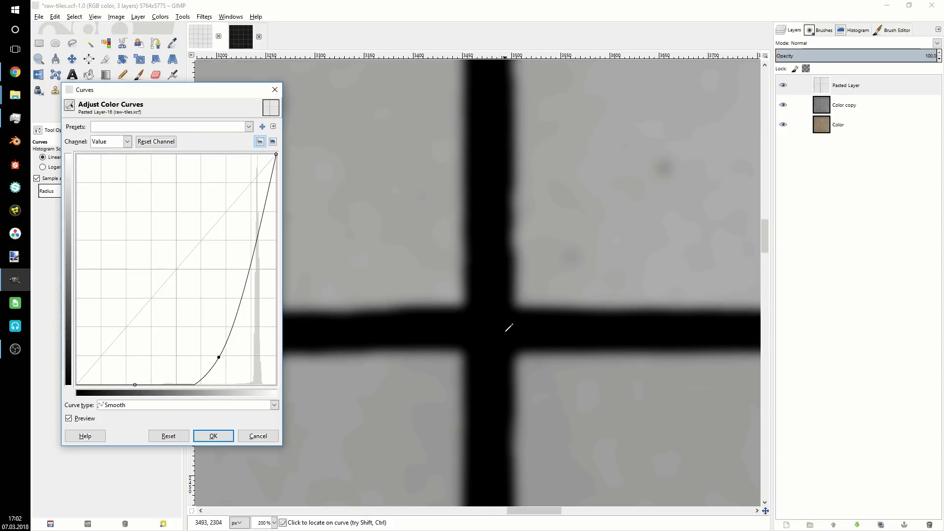
left_click_drag(218, 357, 187, 311)
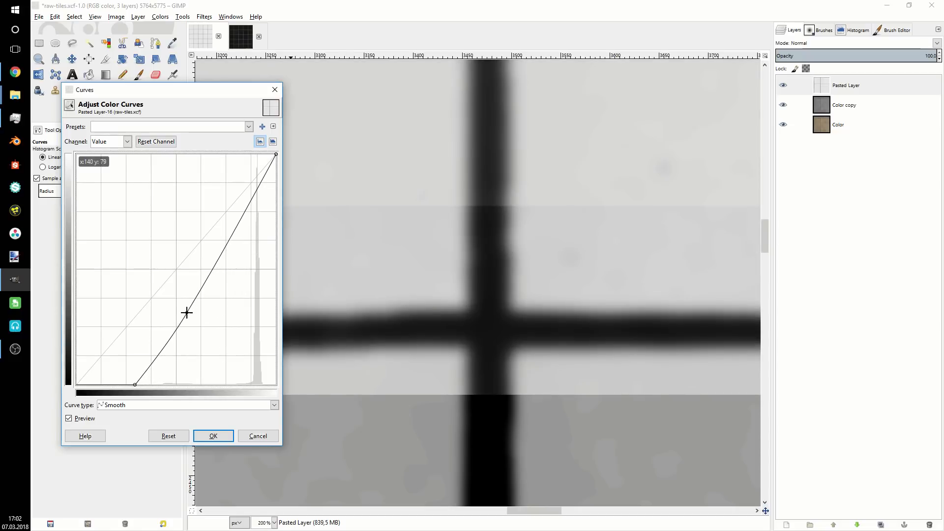
left_click_drag(136, 383, 68, 401)
left_click_drag(183, 311, 199, 335)
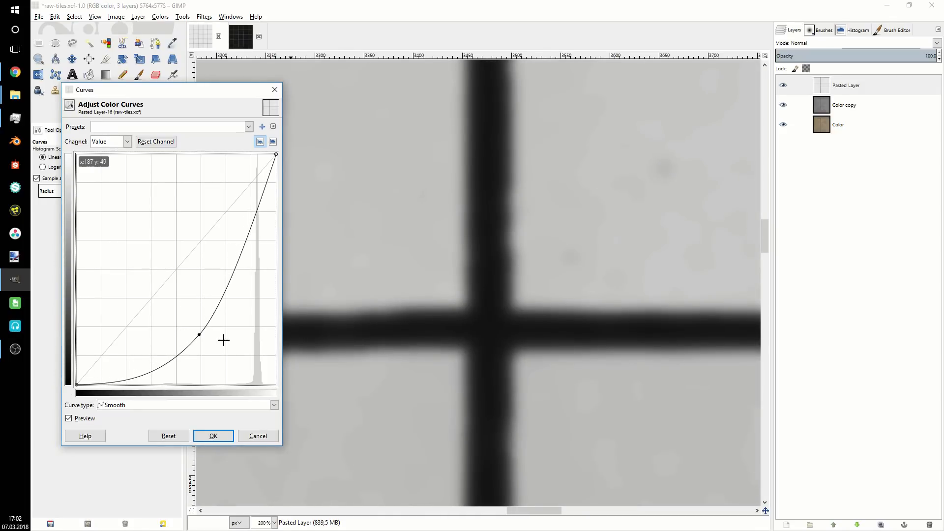
left_click(213, 436)
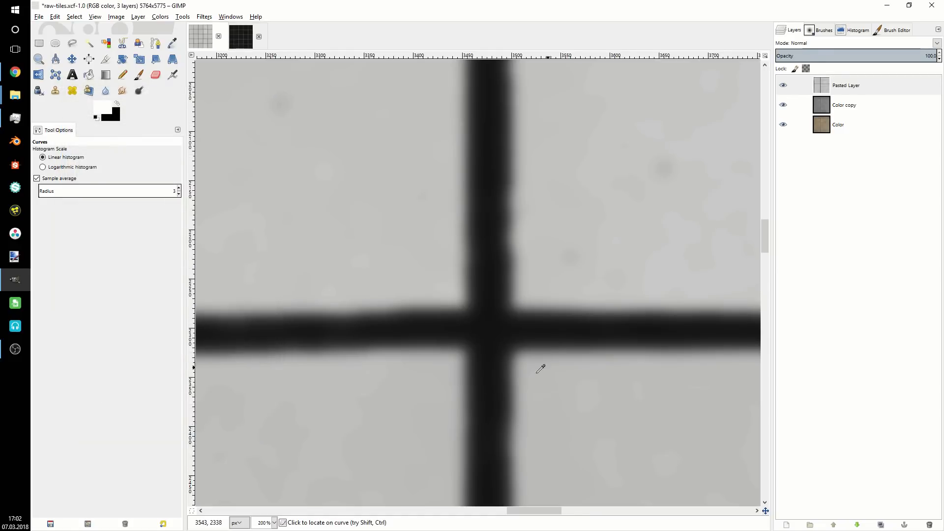
- Check the curve-adjusted grout lines against the Color copy layer by switching the pasted hue layer off and on
scroll(533, 304, "down", 4)
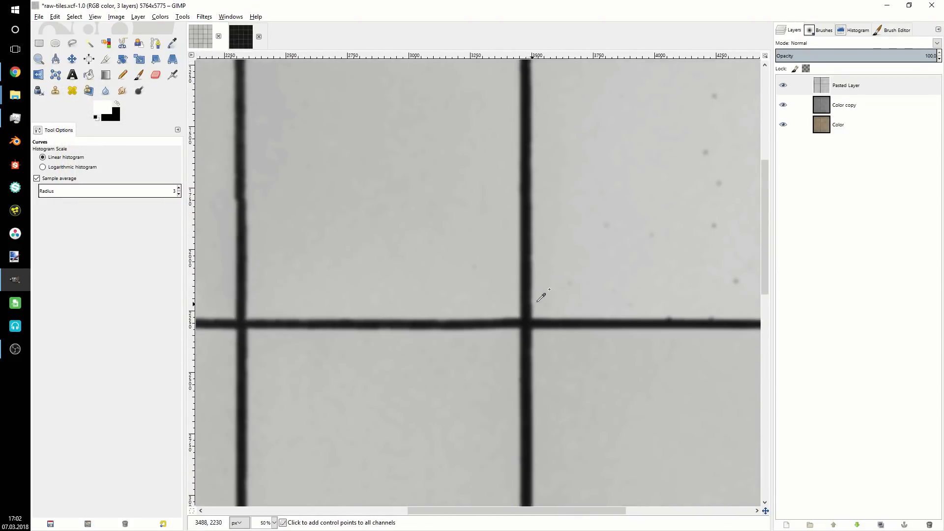
scroll(506, 297, "down", 3)
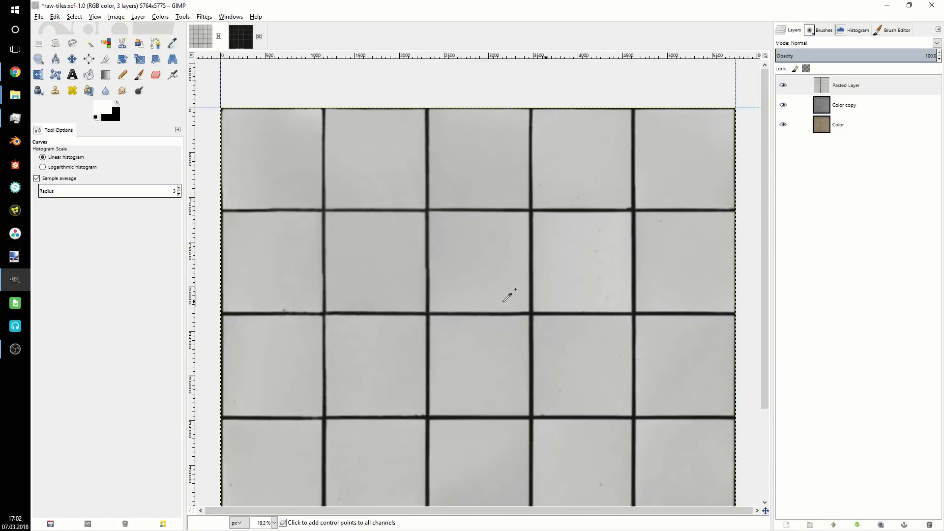
left_click(783, 85)
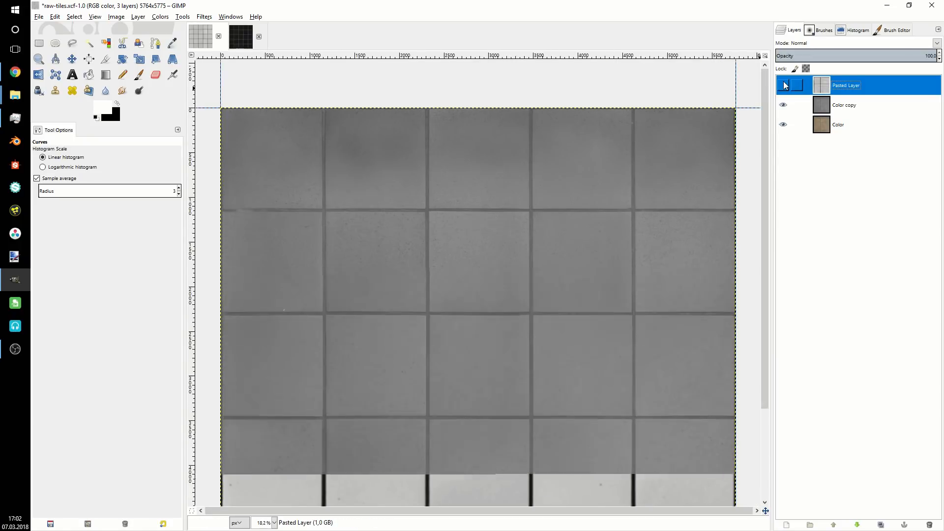
left_click(783, 85)
left_click(783, 85)
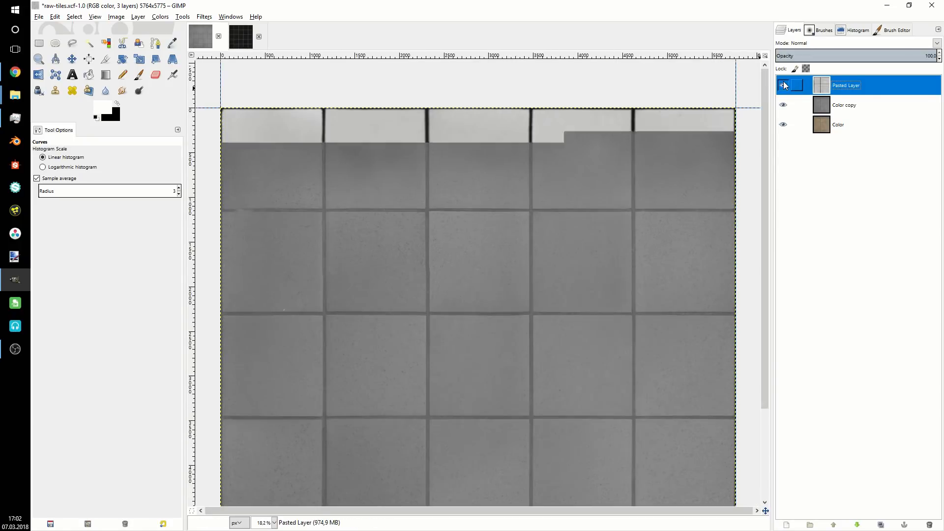
- Lower the pasted hue layer's opacity to 68.4 so it blends with the Color copy layer
scroll(516, 284, "up", 5)
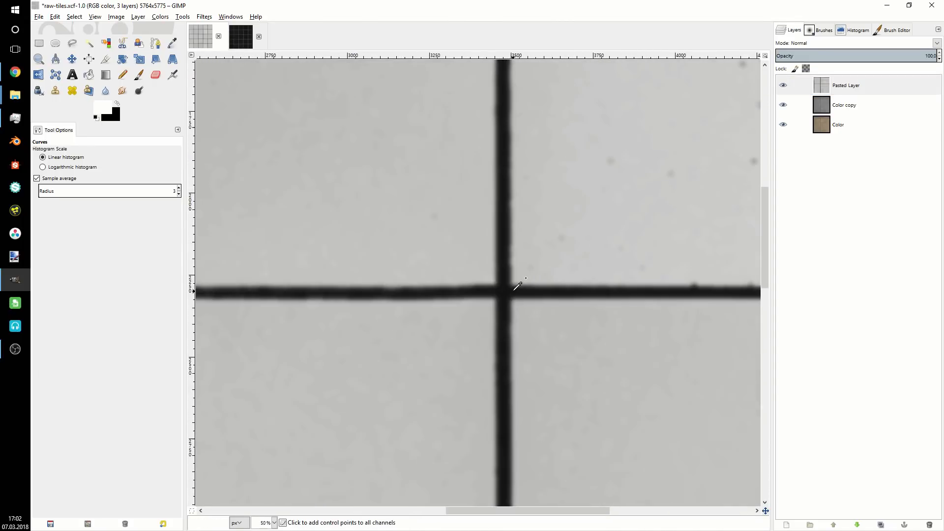
scroll(512, 305, "up", 1)
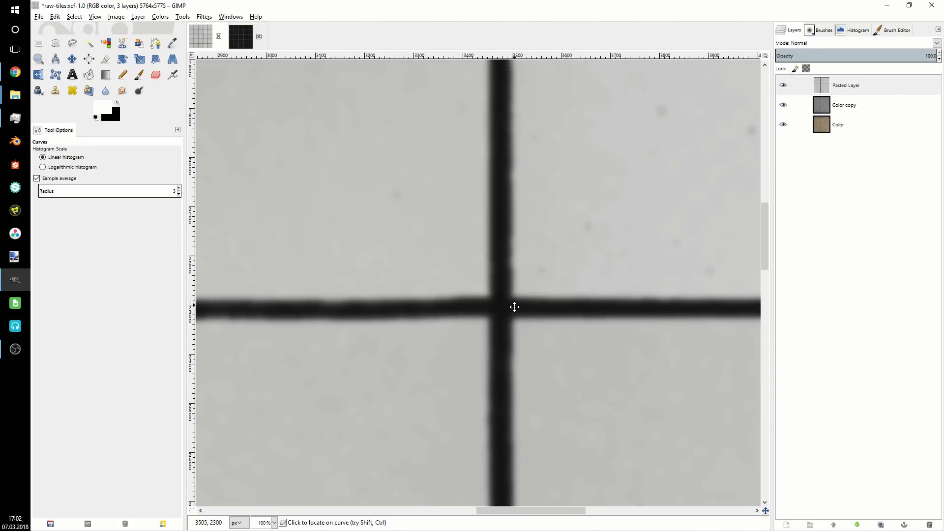
left_click(851, 89)
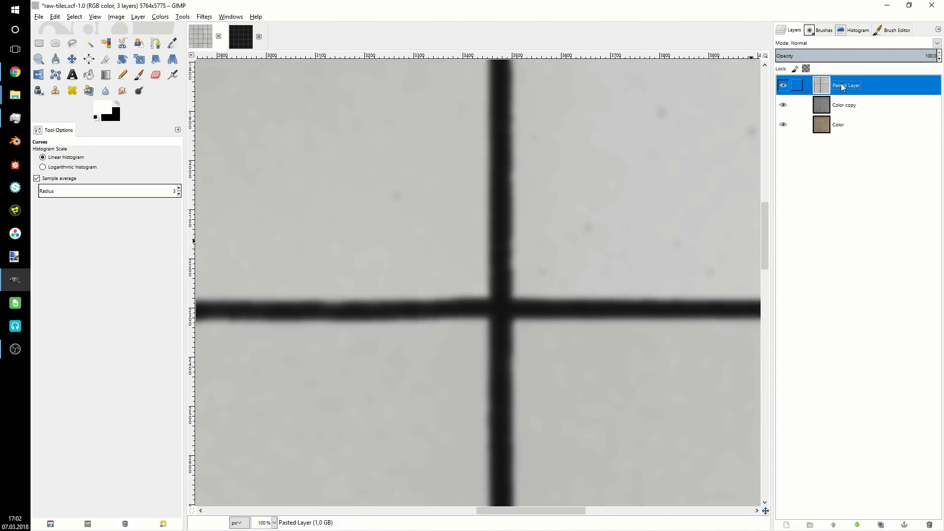
left_click_drag(933, 55, 885, 56)
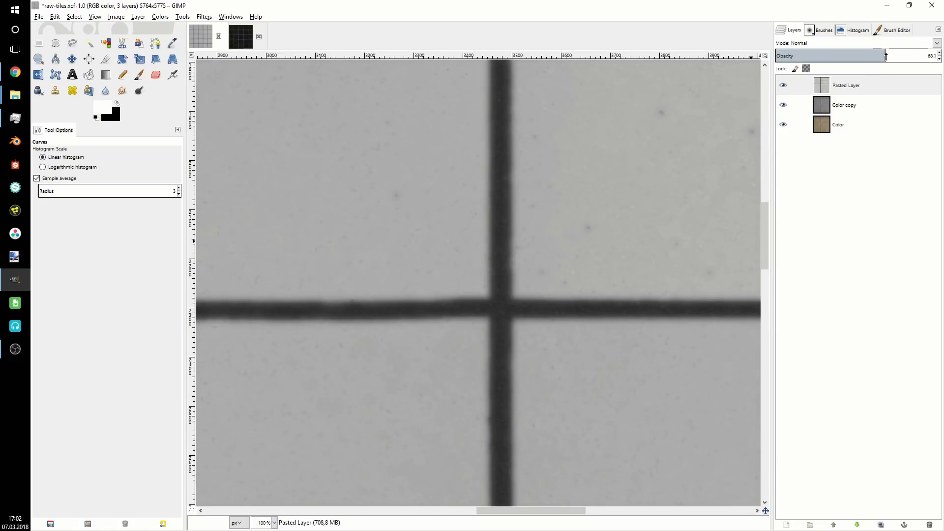
- Examine the blended tile surface and grout edges around the grout crossing at high magnification and across the whole image
left_click_drag(519, 323, 587, 293)
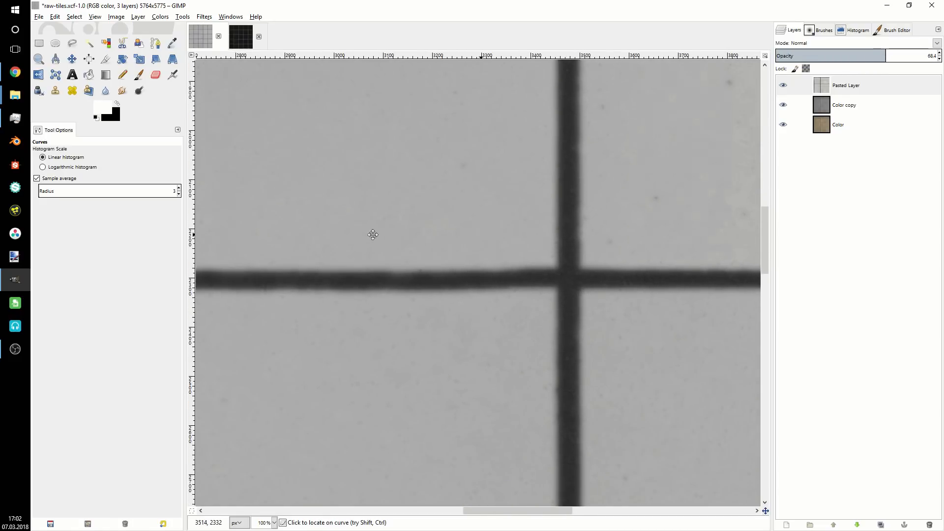
left_click_drag(374, 234, 375, 234)
scroll(375, 233, "down", 2)
scroll(530, 215, "up", 3)
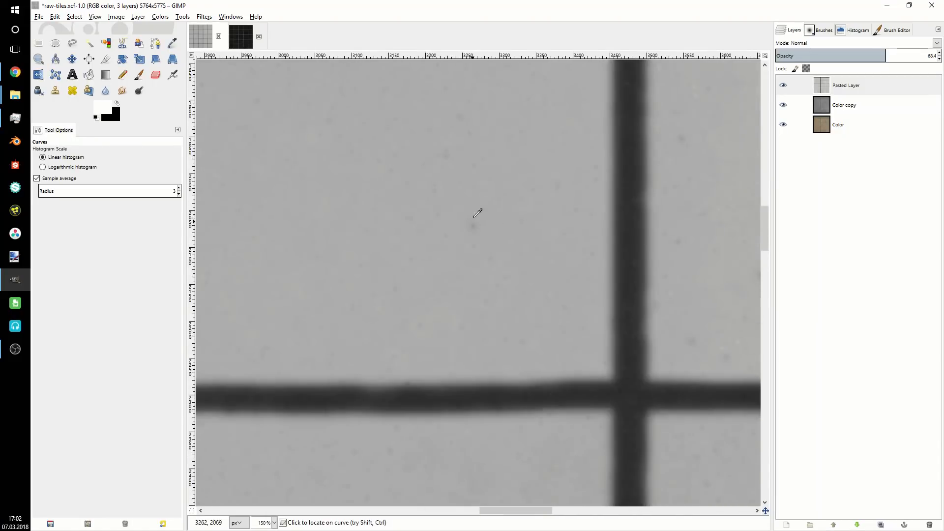
left_click_drag(552, 192, 491, 205)
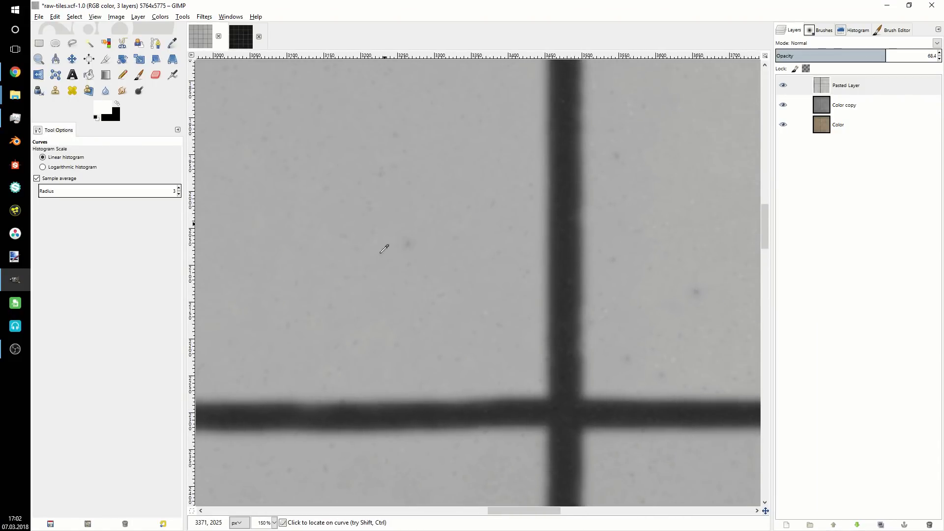
left_click_drag(437, 308, 457, 261)
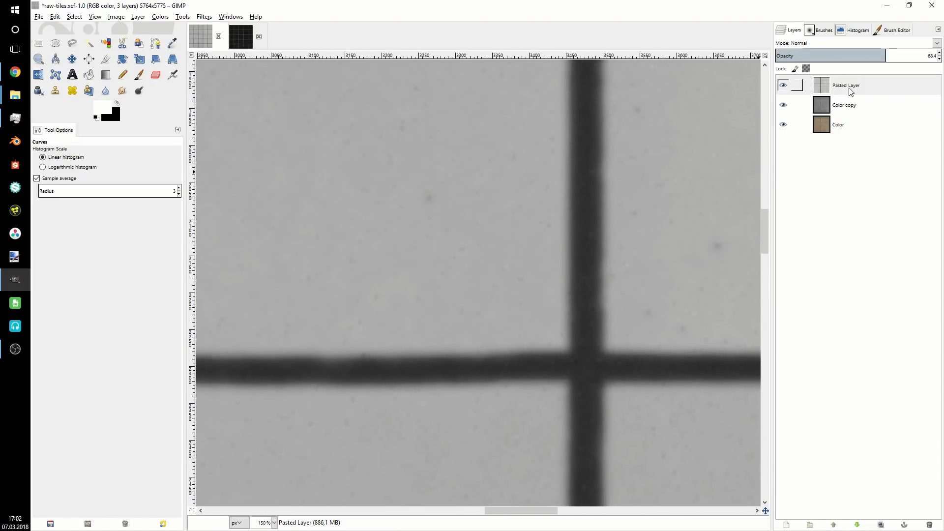
left_click(801, 87)
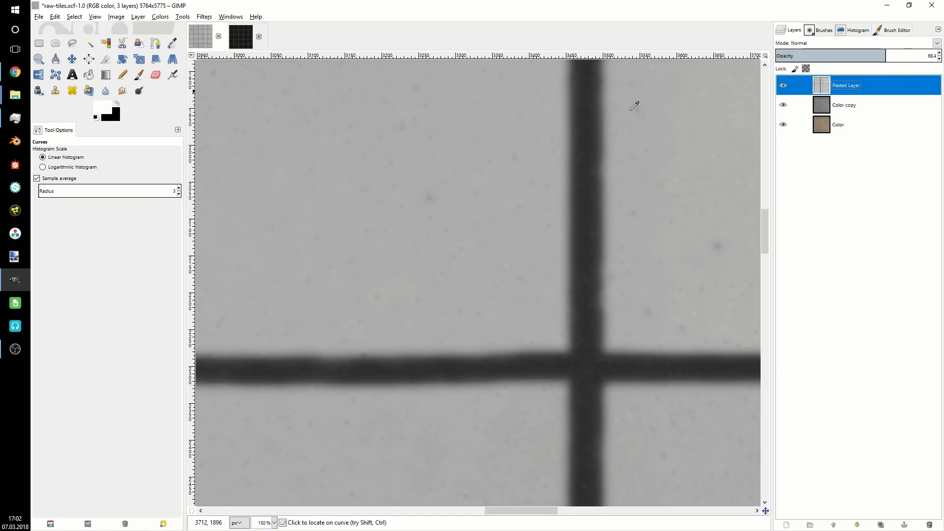
left_click_drag(632, 299, 558, 220)
scroll(516, 301, "up", 3)
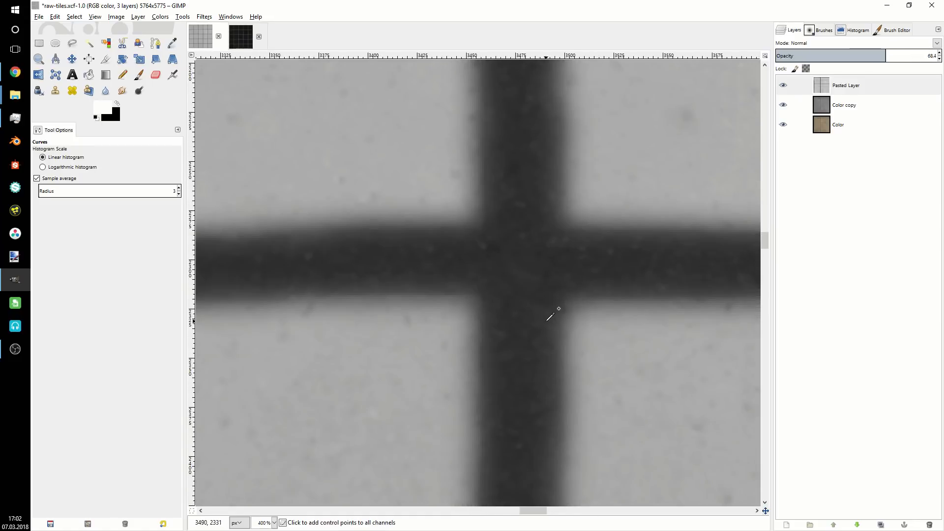
scroll(549, 317, "down", 10)
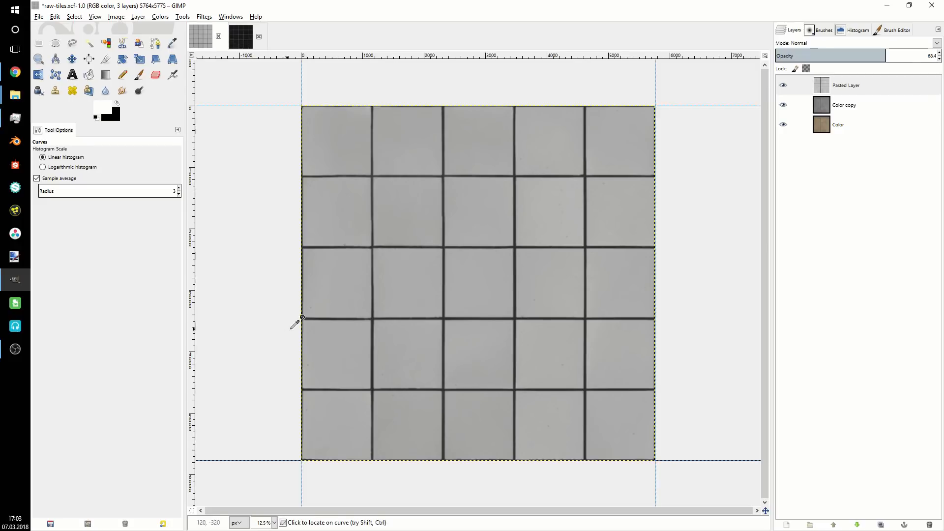
- Scale the whole image to 4096 × 4096 pixels
left_click(117, 18)
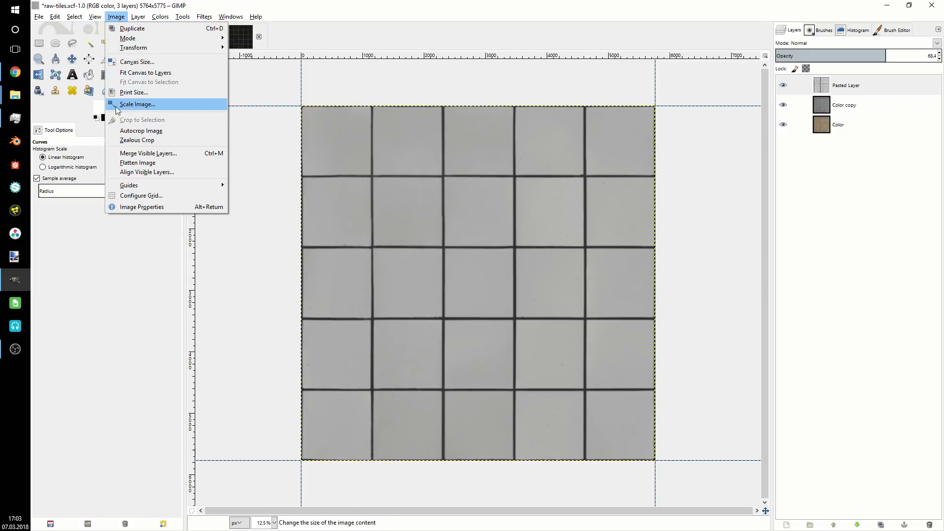
left_click(141, 104)
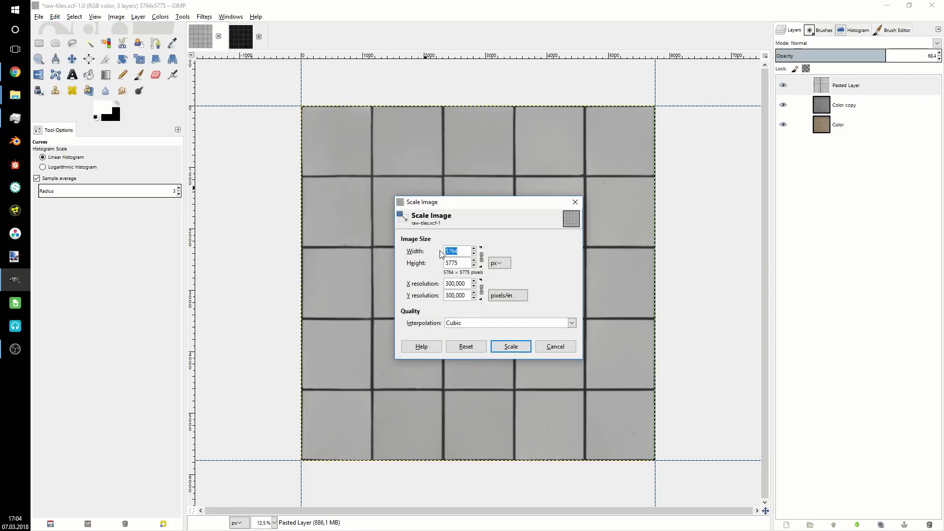
type("4096")
key("Tab")
type("4096")
left_click(509, 345)
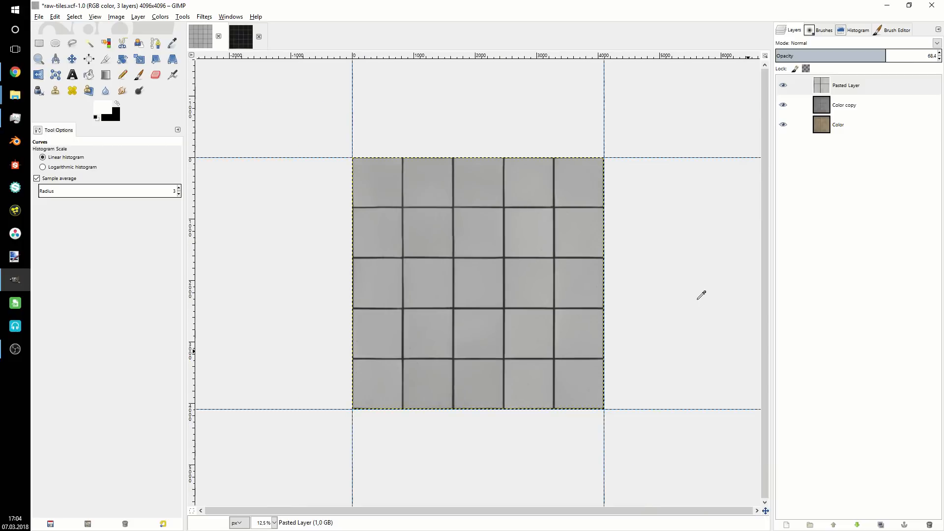
- Start exporting the grayscale image and create a 4kPNG folder inside the v2 folder as its destination
left_click(39, 16)
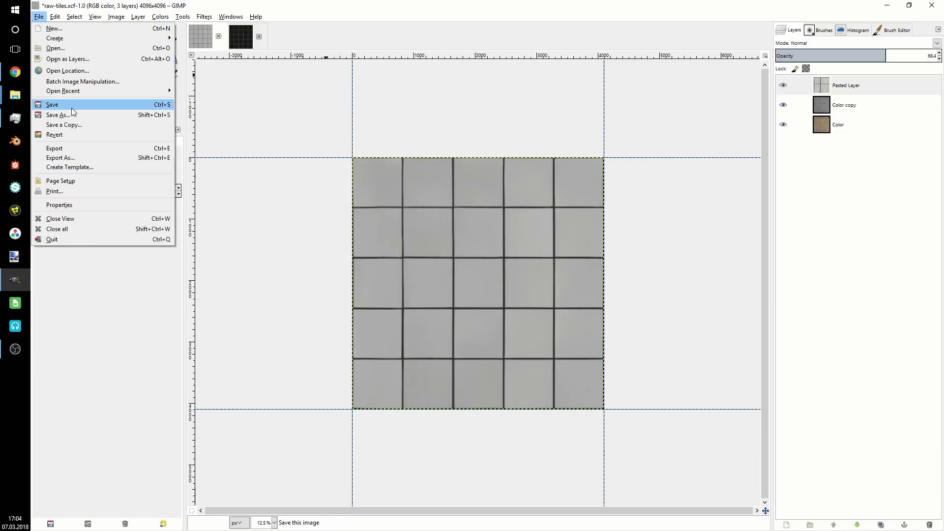
left_click(72, 158)
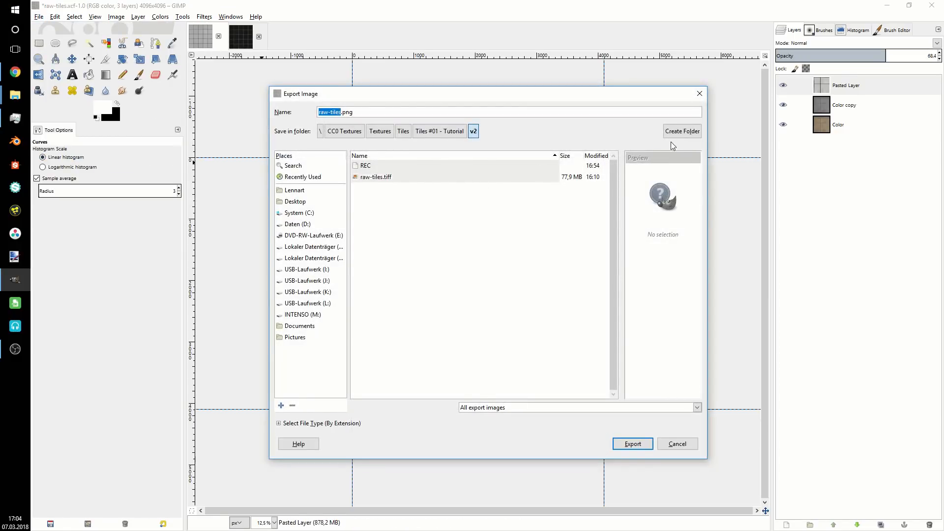
left_click(676, 131)
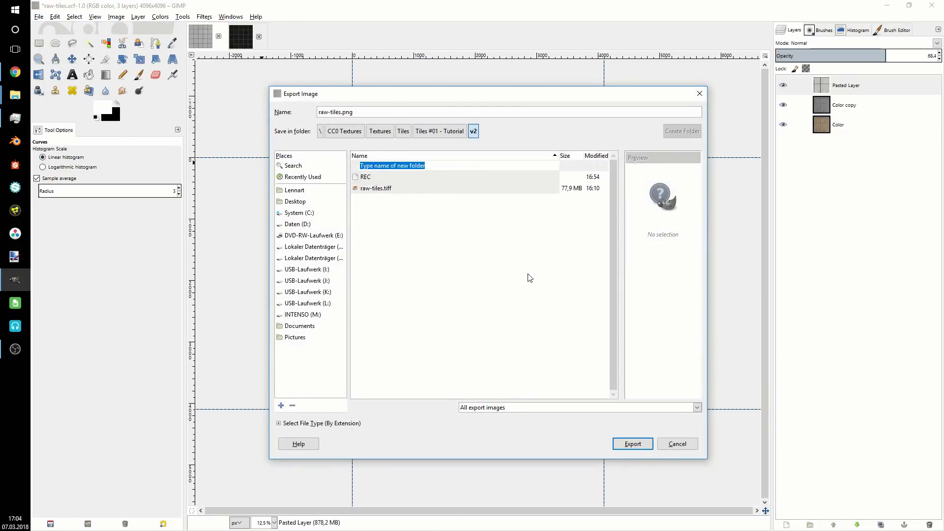
type("4k")
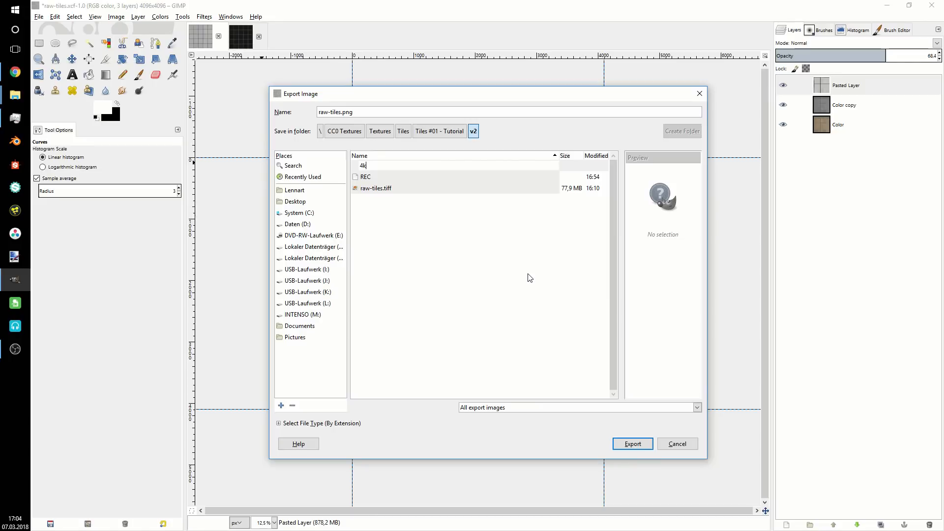
type("PNG")
key("Return")
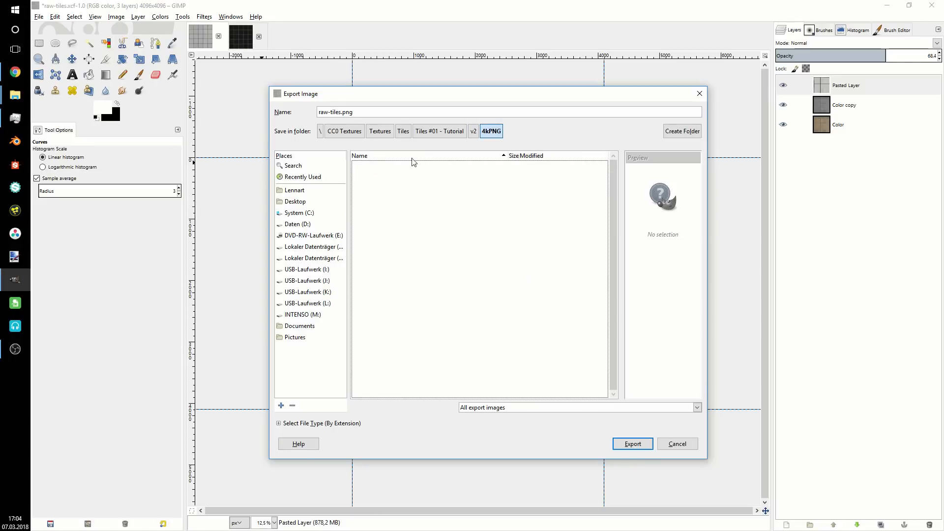
- Export the grayscale image as tiles-tutorial-disp.png with compression level 2
triple_click(382, 113)
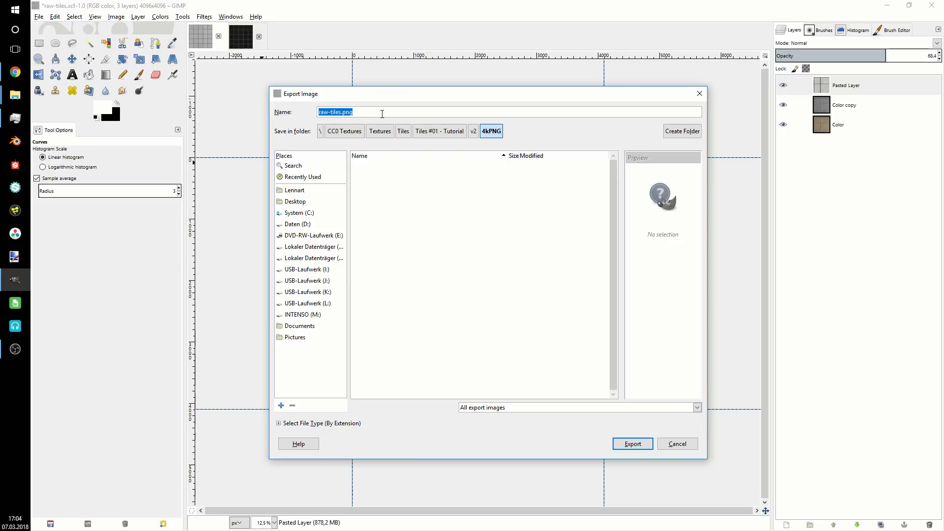
type("tiles-tutorial-disp.png")
left_click(632, 442)
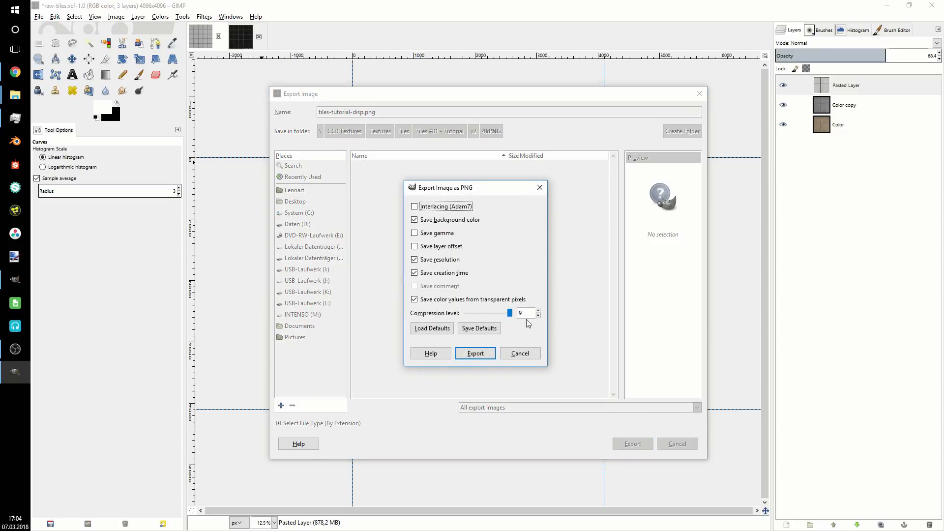
left_click_drag(510, 313, 474, 316)
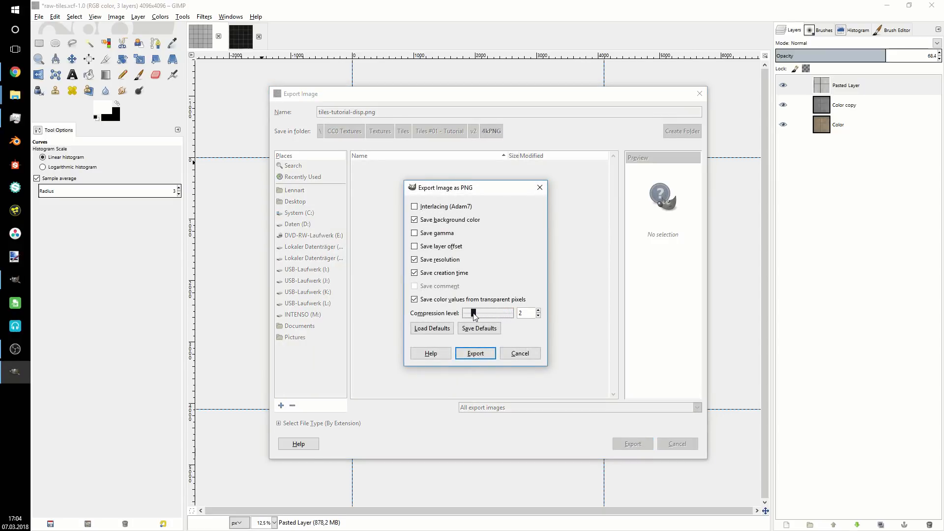
left_click(476, 354)
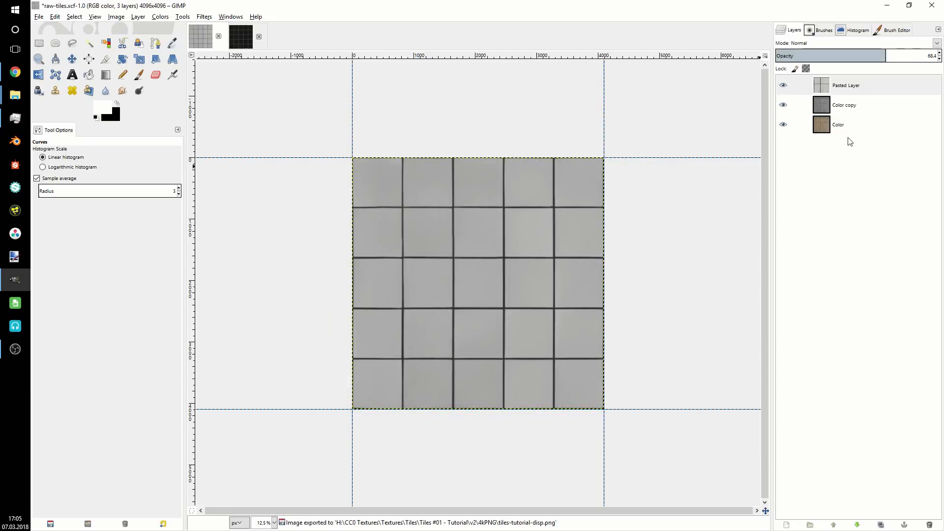
- Select the Color layer and hide the Color copy and Pasted Layer above it
left_click(850, 126)
left_click(783, 105)
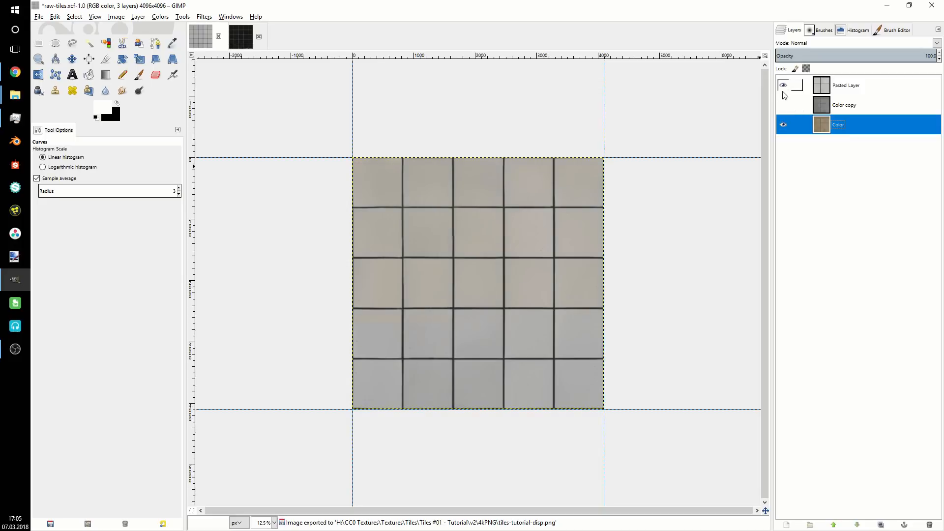
left_click(783, 85)
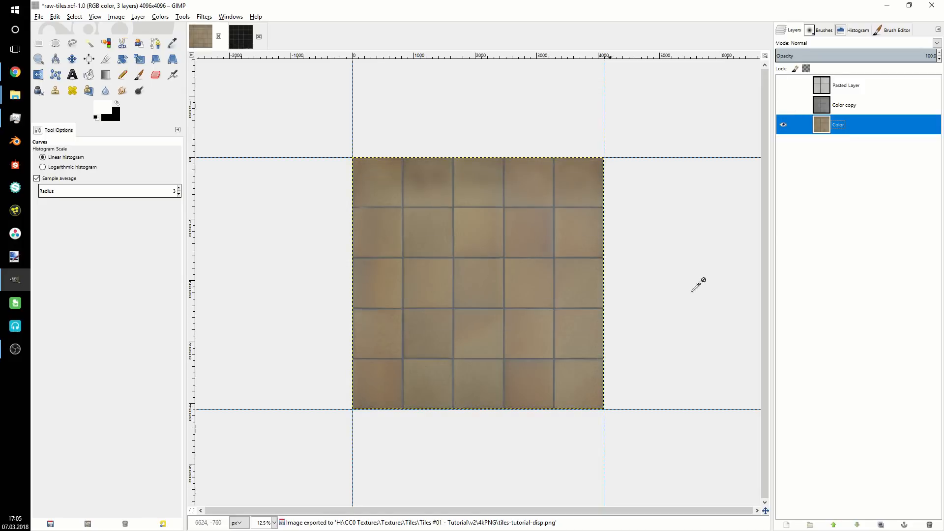
- Export the color image into the 4kPNG folder as tiles-tutorial-col.png with compression level 2
left_click(38, 17)
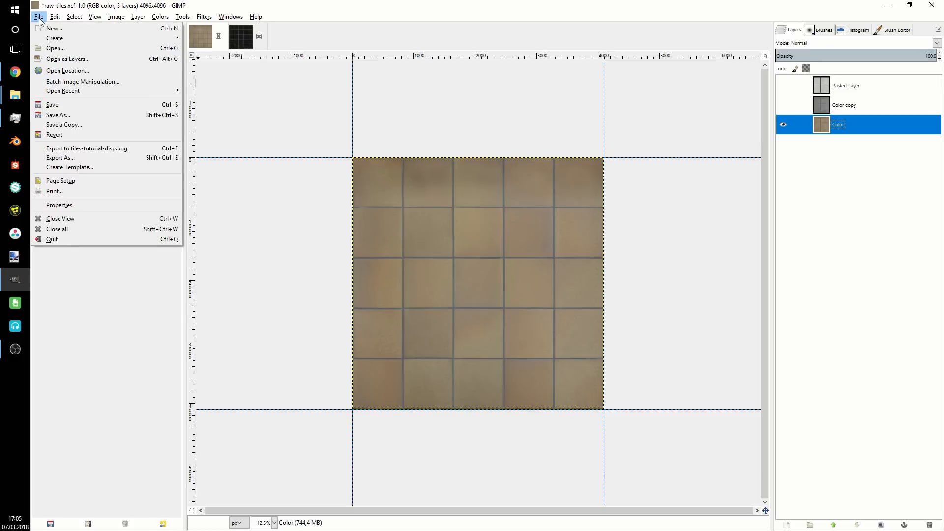
left_click(75, 158)
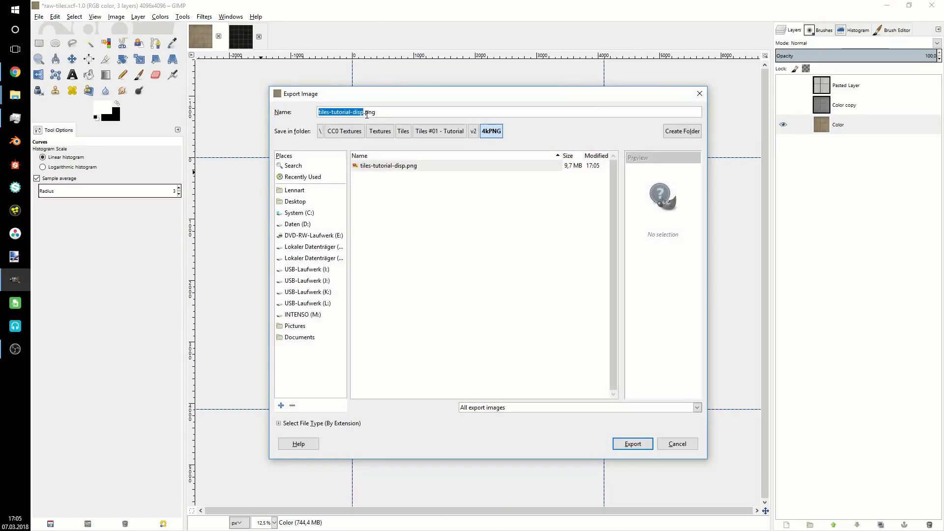
left_click(364, 112)
key("BackSpace")
key("BackSpace")
key("BackSpace")
key("BackSpace")
type("col")
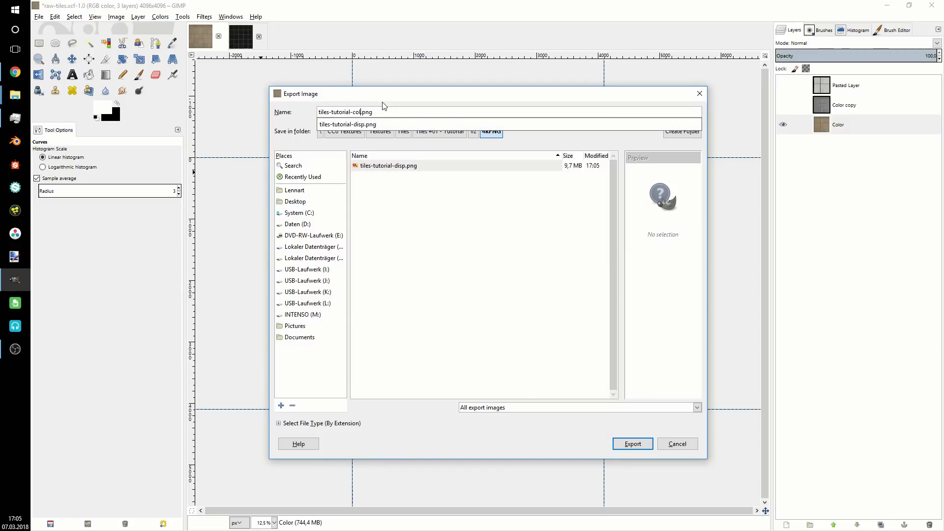
left_click(632, 444)
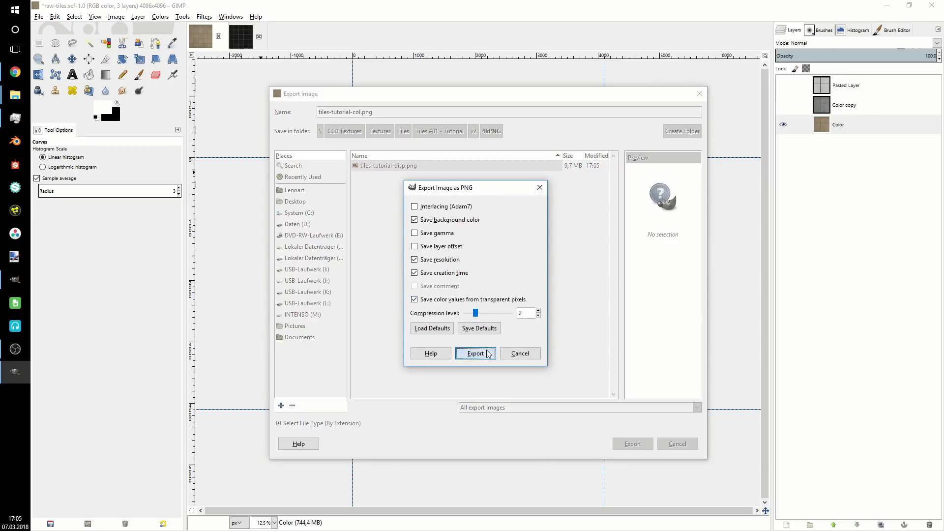
left_click(486, 351)
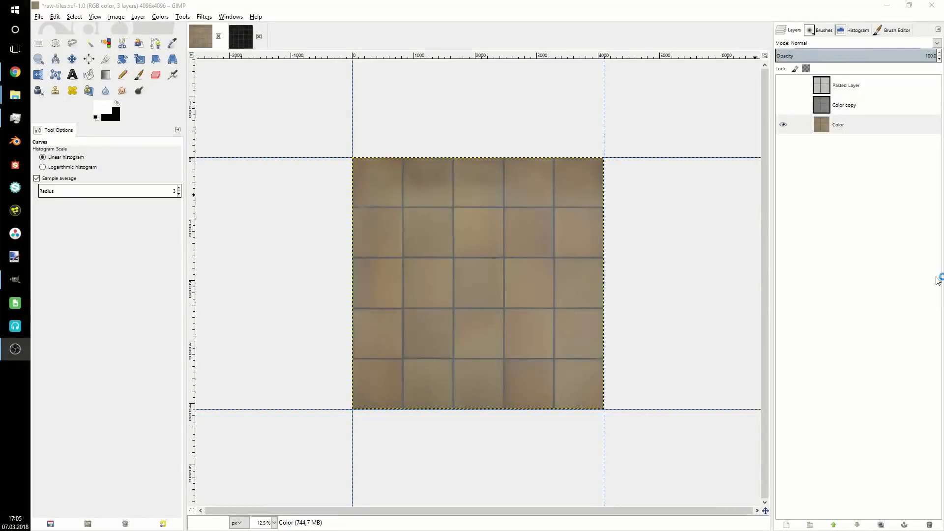
- Rename the Color copy layer as Disp fine and the Pasted Layer as Disp raw
left_click(836, 257)
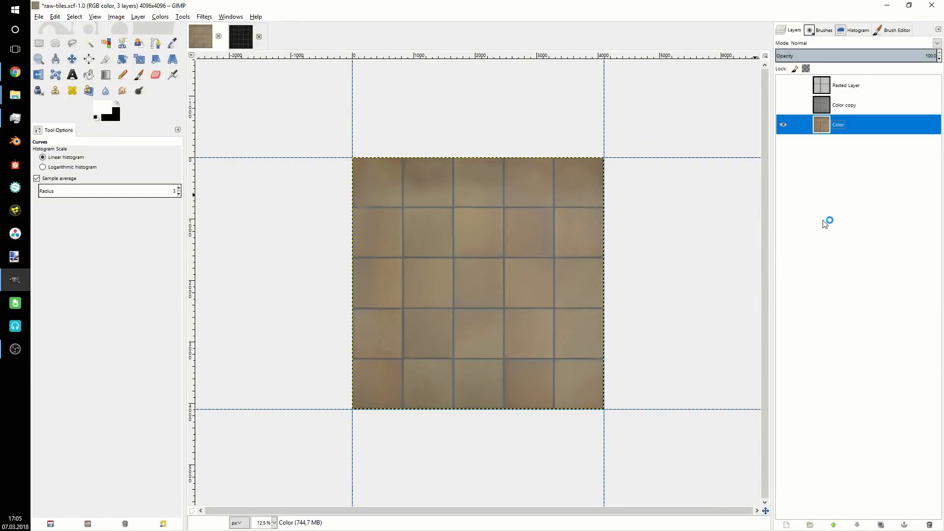
double_click(845, 108)
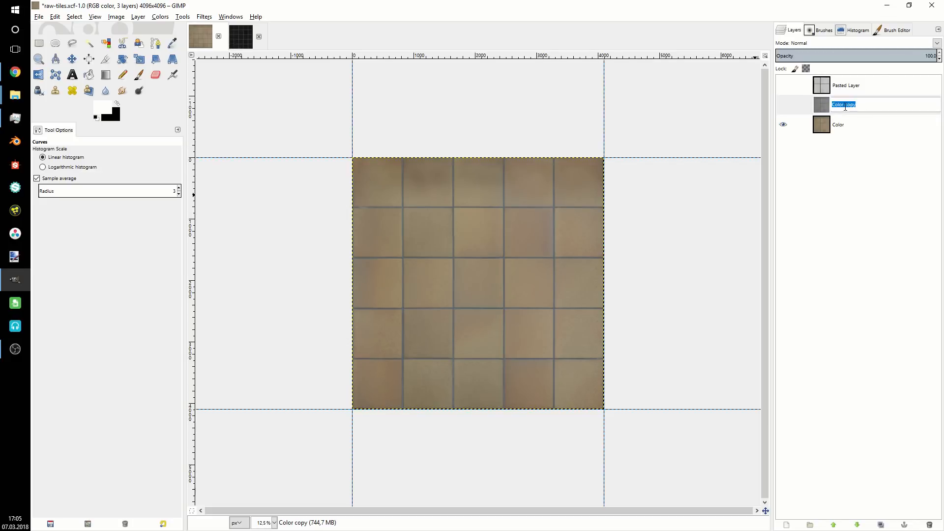
type("Disp fine")
key("Return")
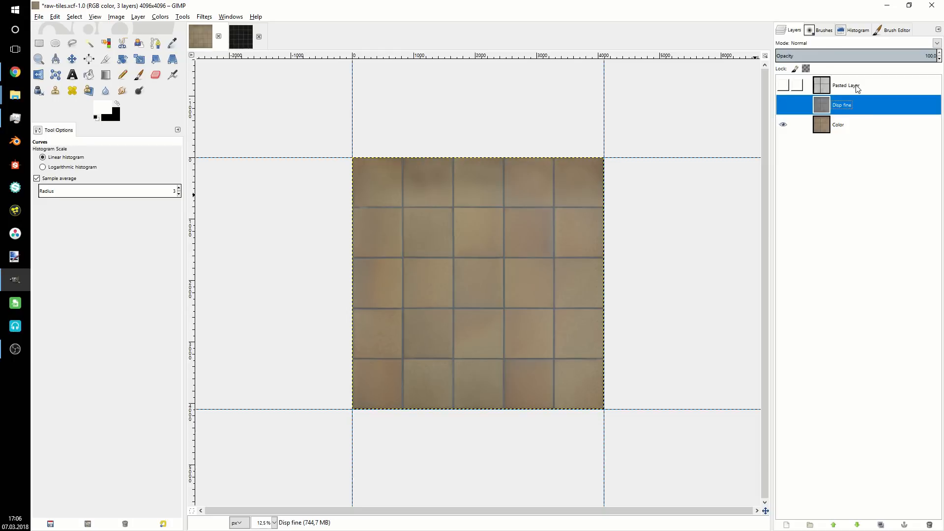
double_click(857, 86)
type("Dis")
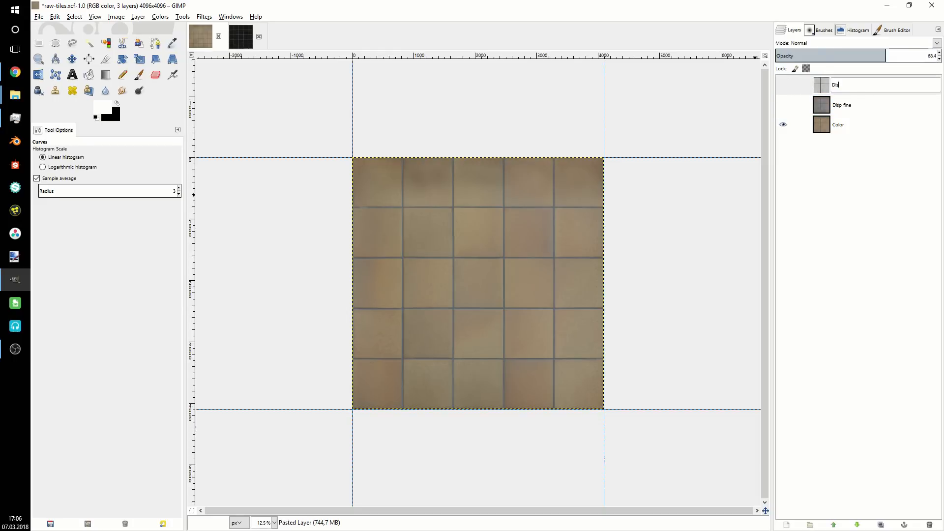
type("p raw")
key("Return")
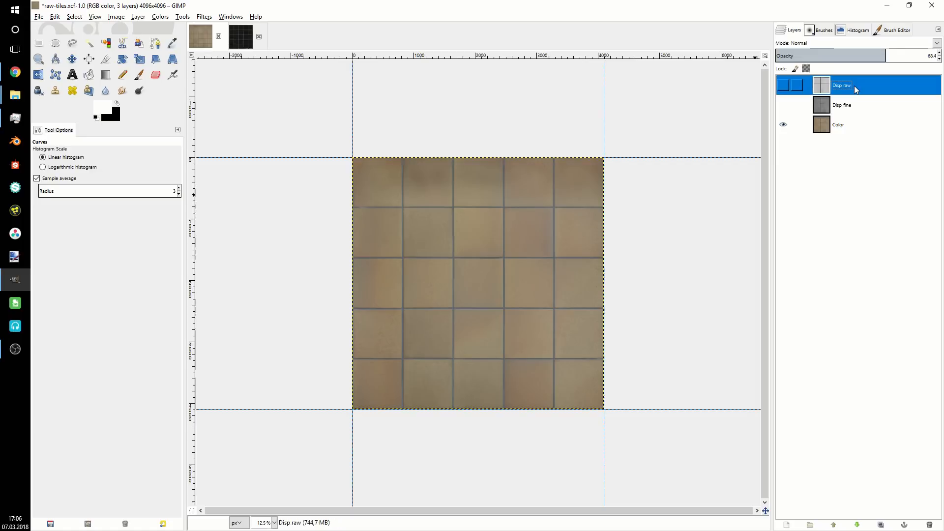
- Show the Disp fine and Disp raw layers to view their blend, and hide Disp raw again
left_click(783, 104)
left_click(783, 85)
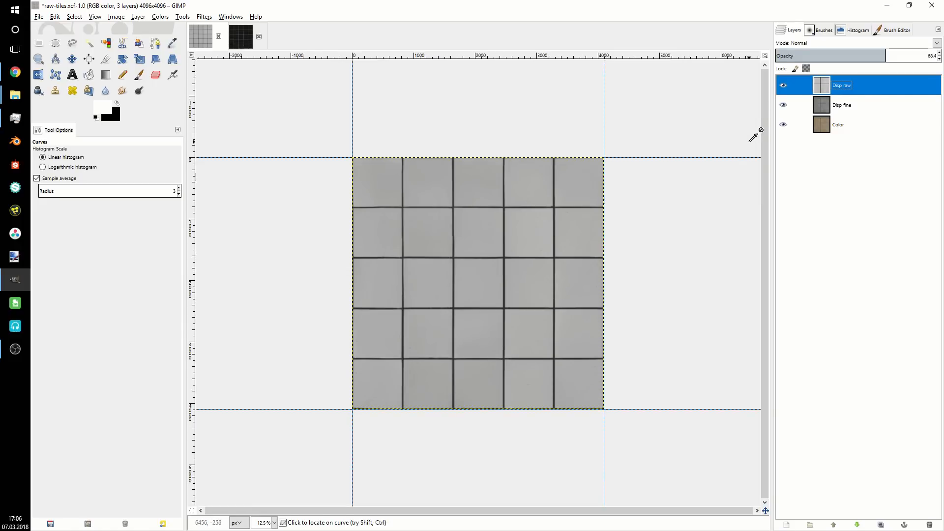
left_click(784, 86)
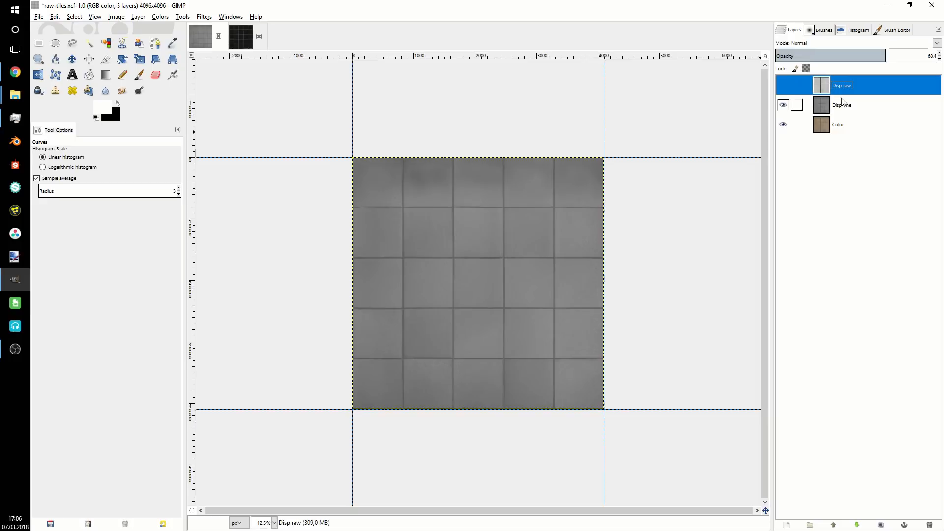
- Duplicate the Disp fine layer and name the copy Rgh
left_click(846, 107)
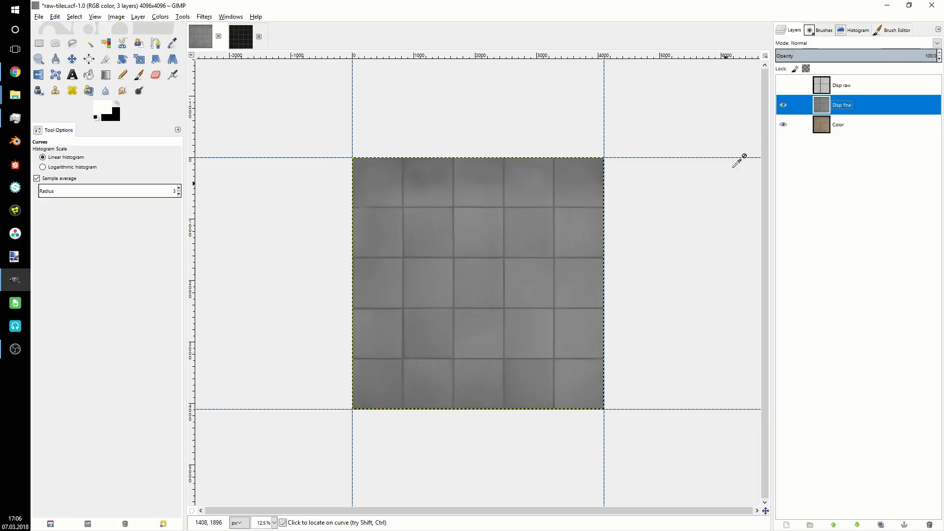
left_click(880, 524)
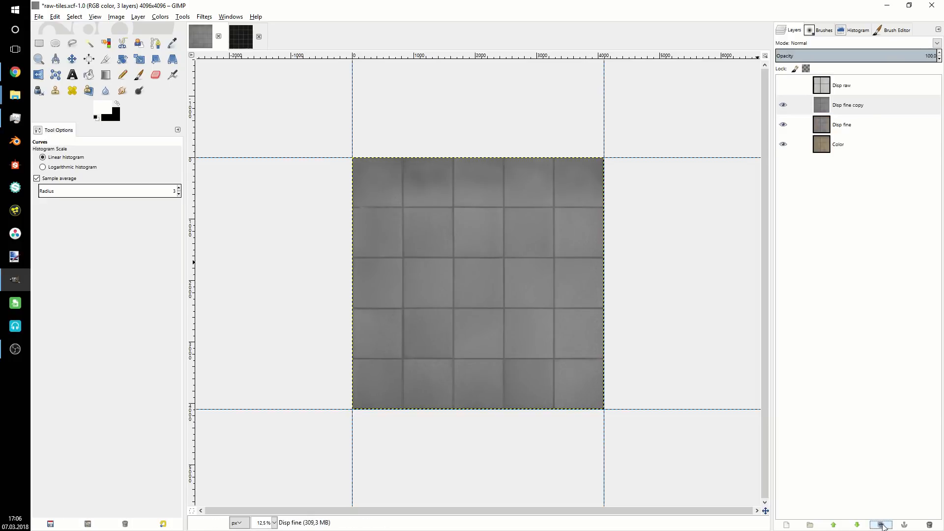
double_click(857, 105)
type("Rgh")
key("Return")
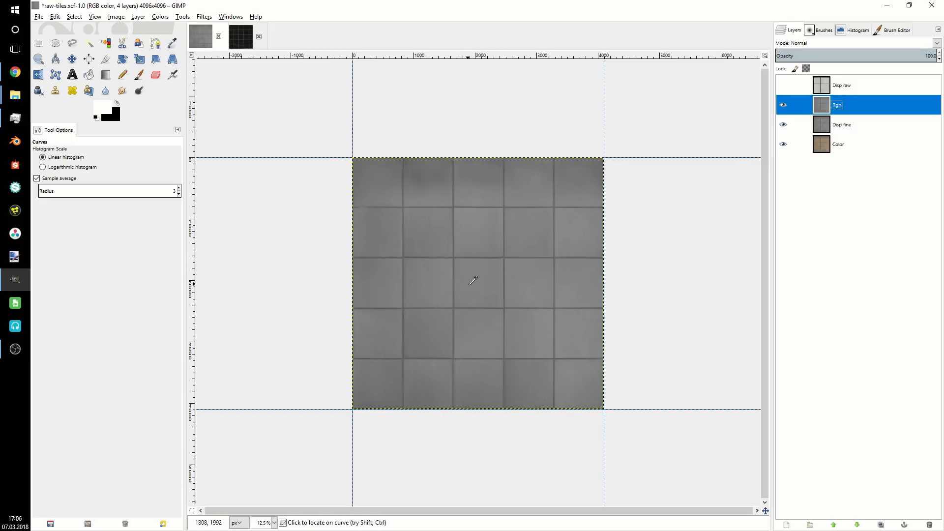
- Invert the Rgh layer's values with Curves, setting the curve's white end to output 0 and its black end to 255
scroll(473, 267, "up", 4)
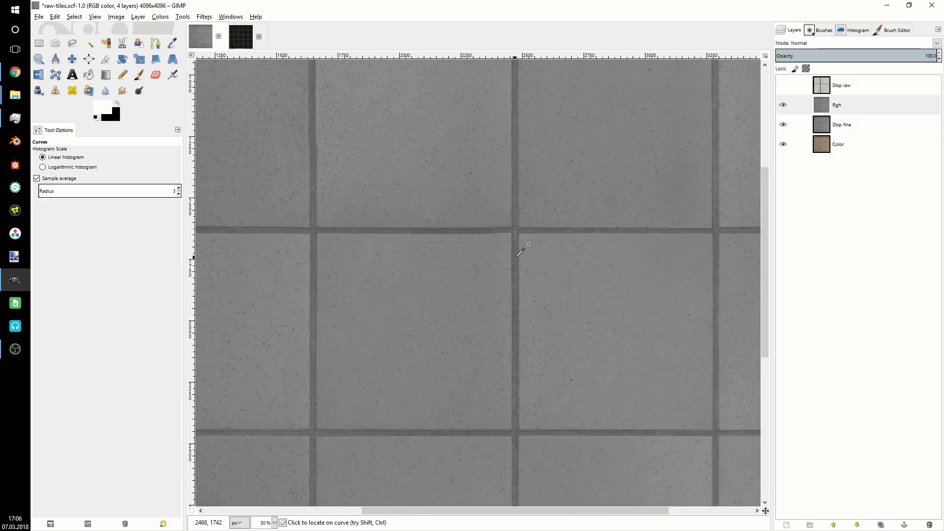
scroll(521, 252, "up", 1)
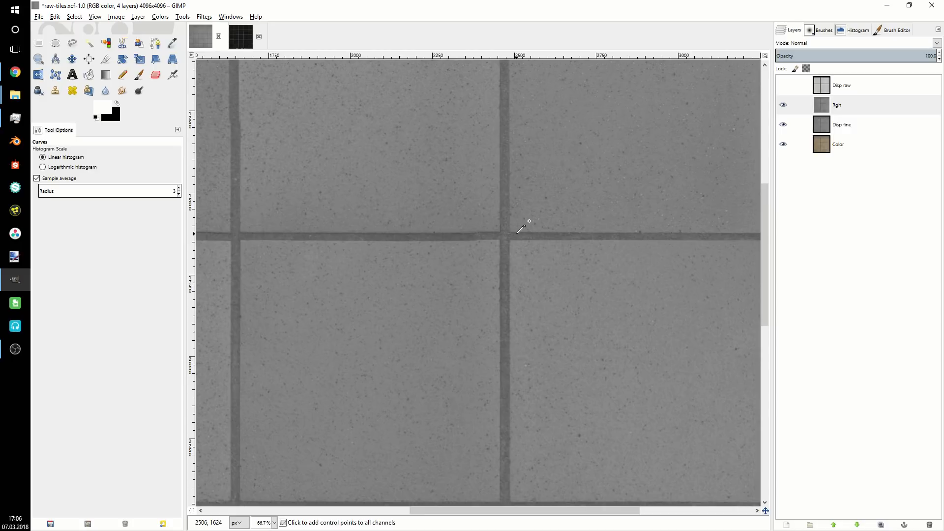
scroll(516, 230, "up", 1)
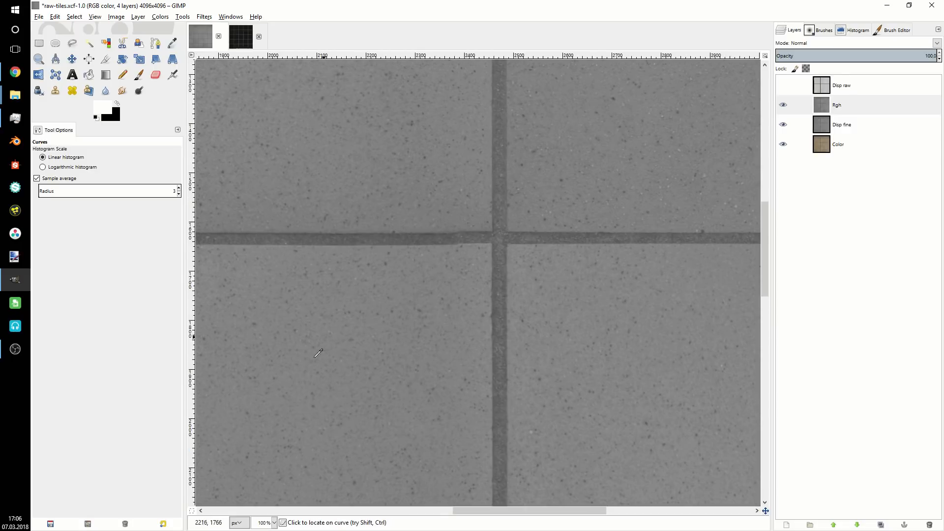
scroll(403, 295, "down", 2)
scroll(403, 295, "left", 1)
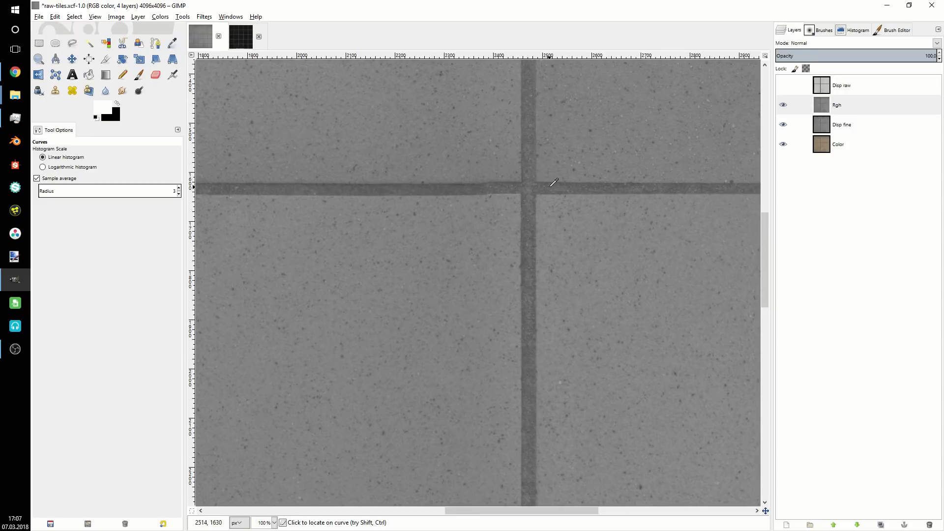
left_click(165, 18)
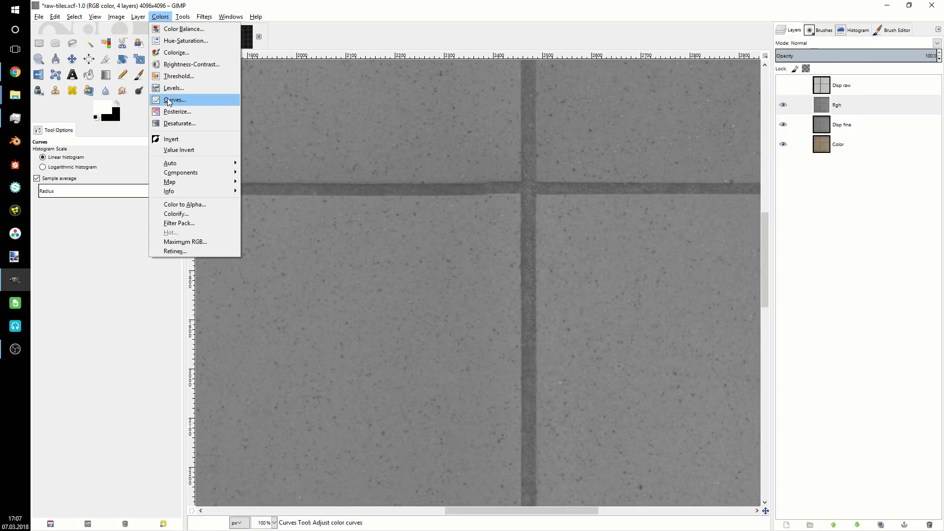
left_click(187, 100)
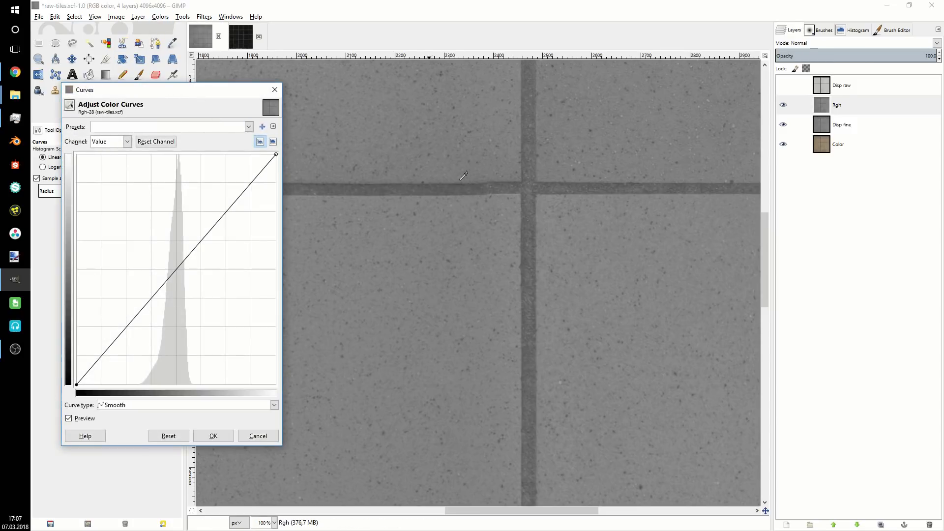
left_click_drag(275, 157, 305, 400)
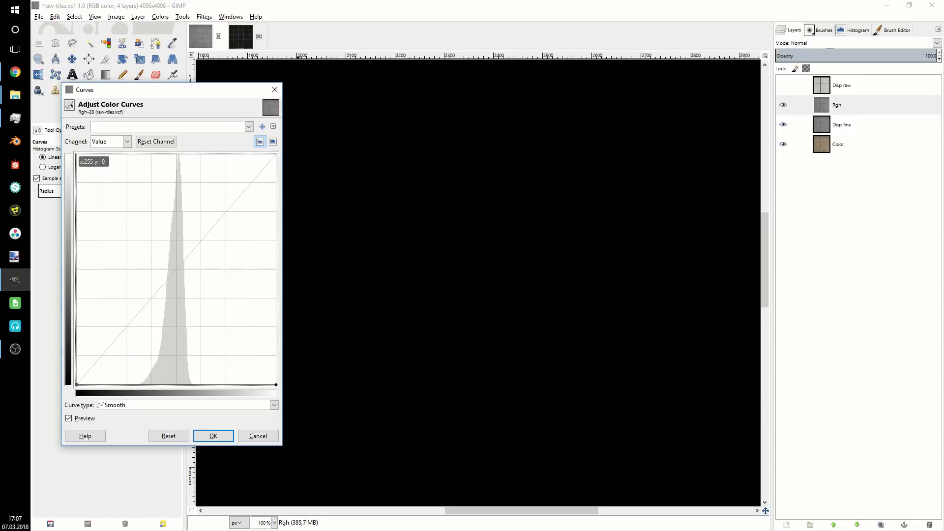
left_click_drag(78, 384, 45, 154)
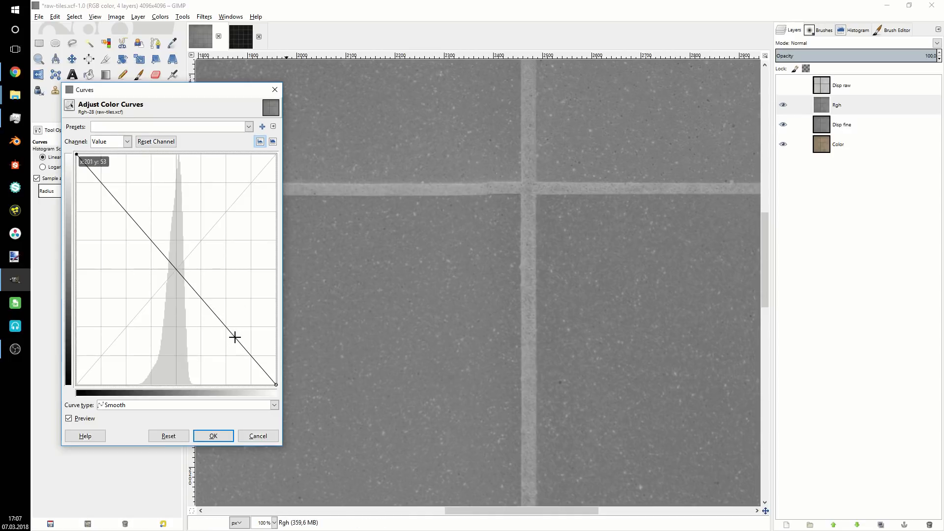
- Shape the inverted curve into a steep S with a shadow point near 96, 192 and a lowered highlight point, and apply it
left_click_drag(236, 338, 152, 210)
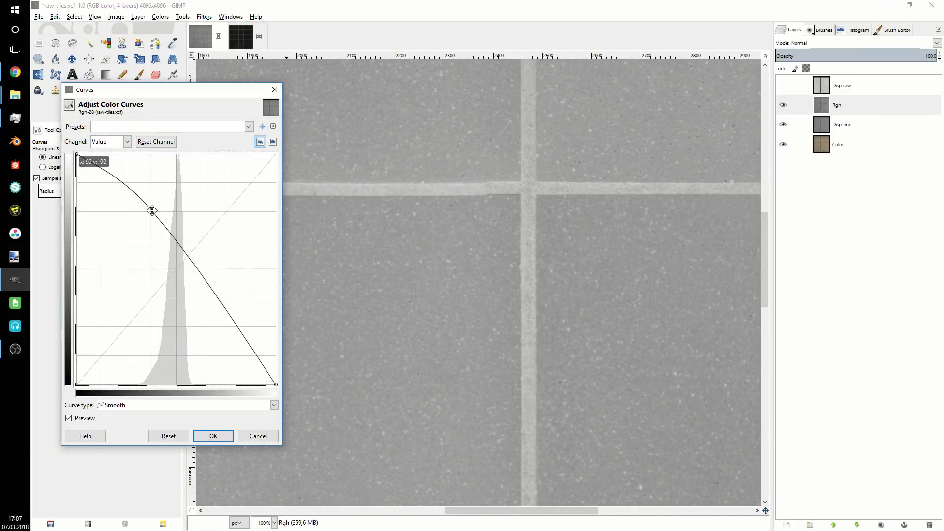
left_click_drag(214, 295, 208, 319)
left_click_drag(152, 211, 151, 212)
left_click_drag(211, 320, 205, 330)
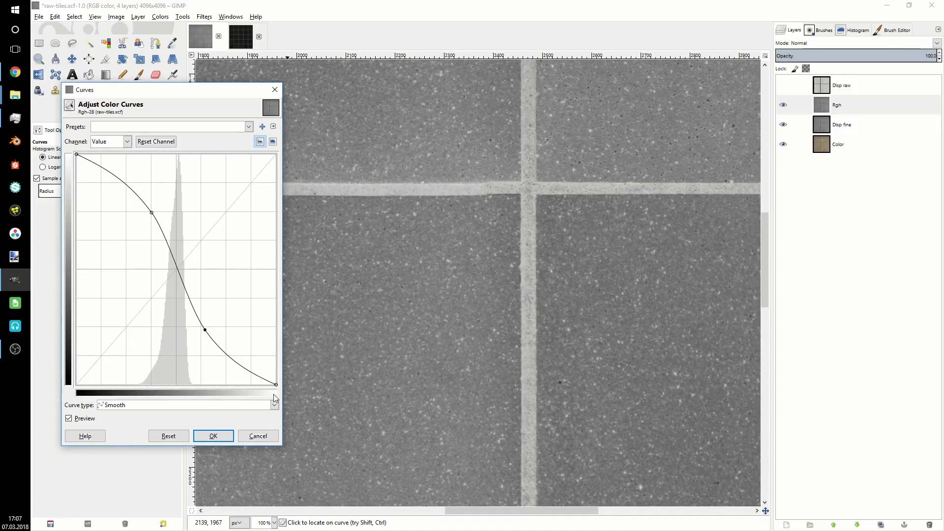
left_click(213, 436)
- Export the roughness image into the 4kPNG folder as tiles-tutorial-rgh.png
scroll(403, 309, "down", 4)
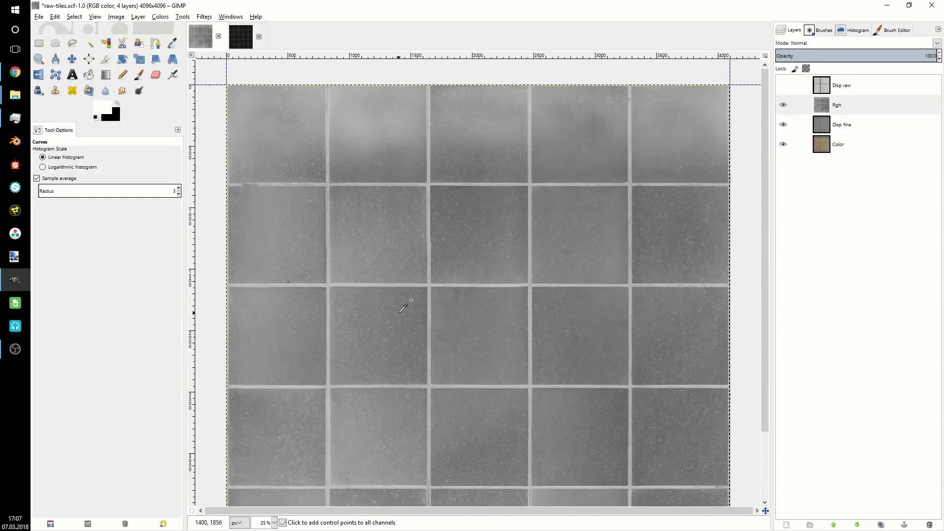
scroll(403, 308, "down", 1)
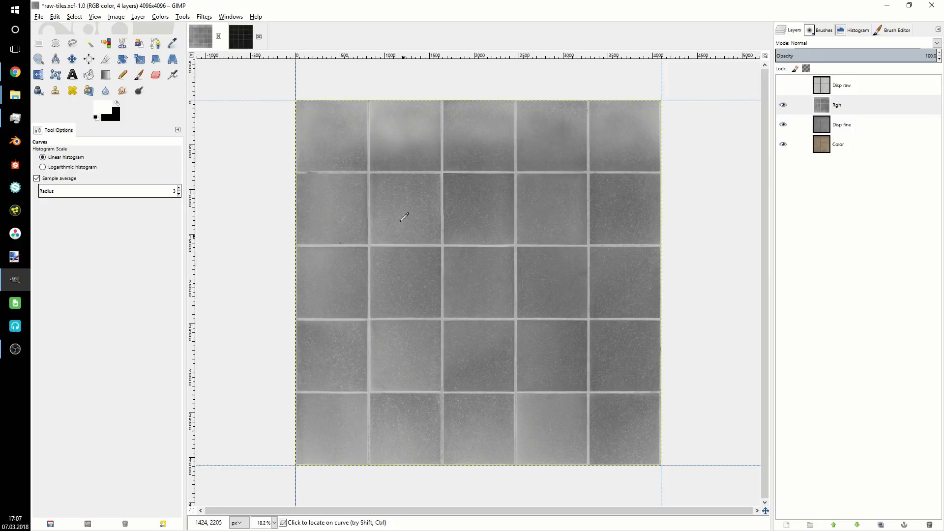
left_click(39, 17)
left_click(59, 185)
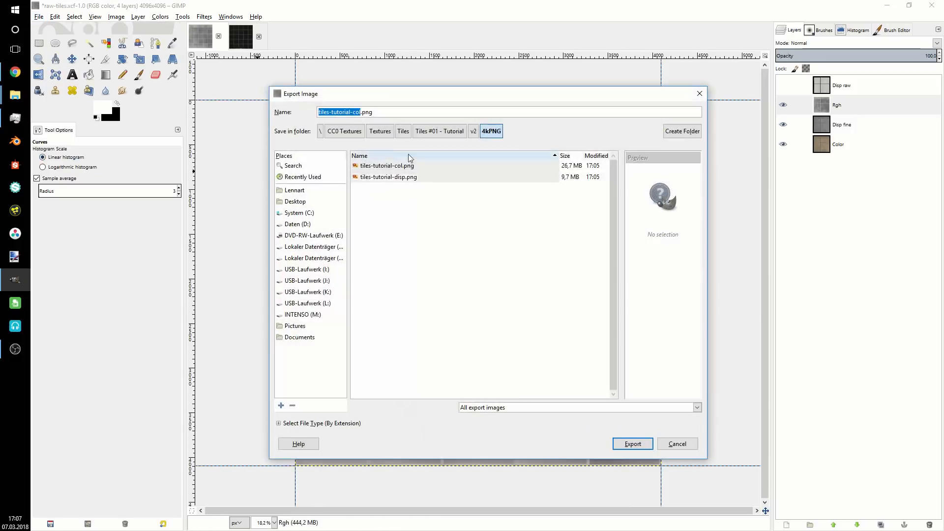
left_click(362, 110)
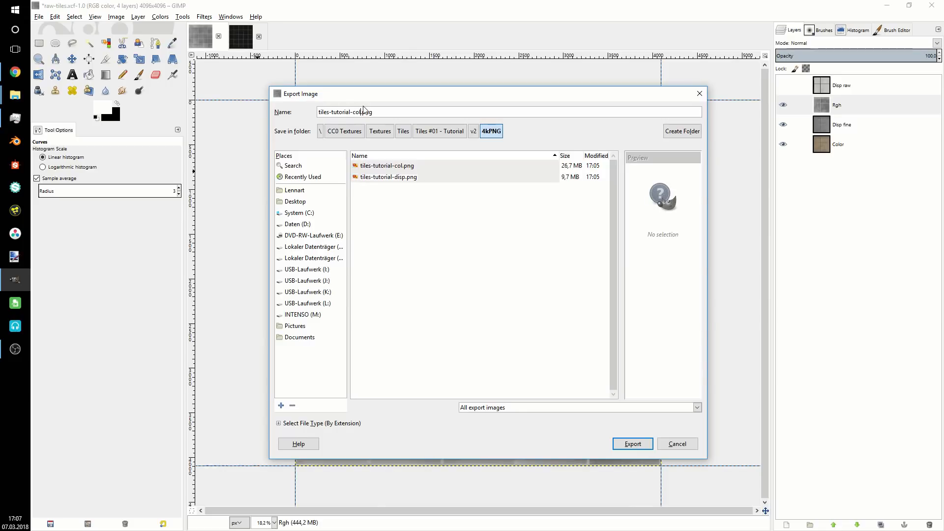
type("r")
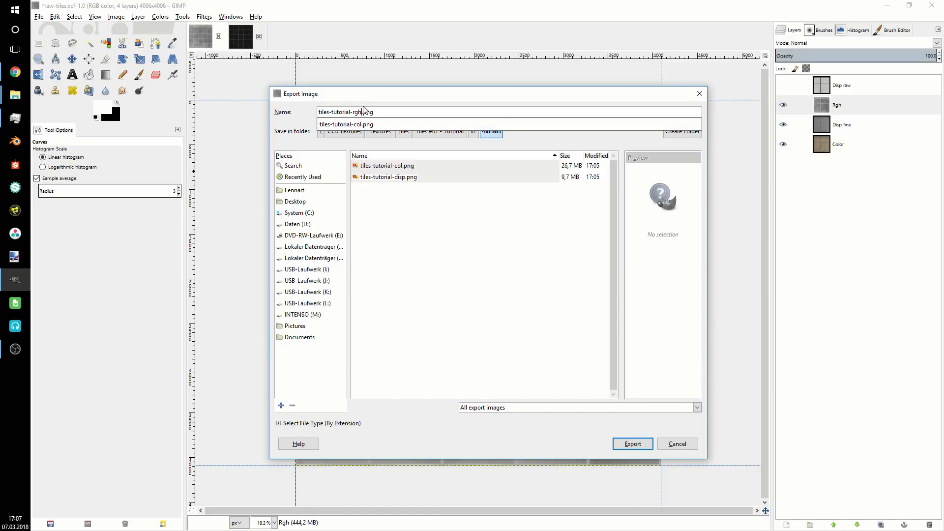
type("gh")
key("Return")
key("Return")
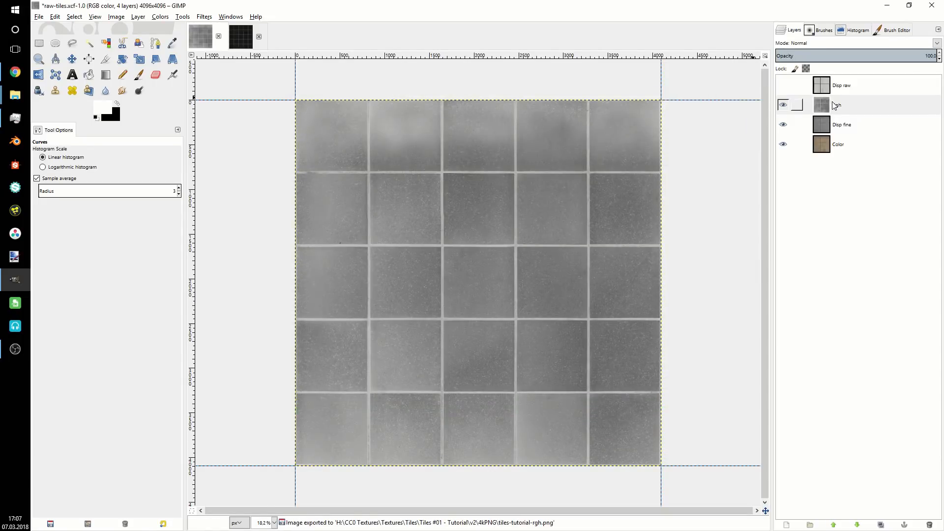
- Move the Rgh layer to the bottom of the layer stack and show the Disp raw layer
left_click(836, 106)
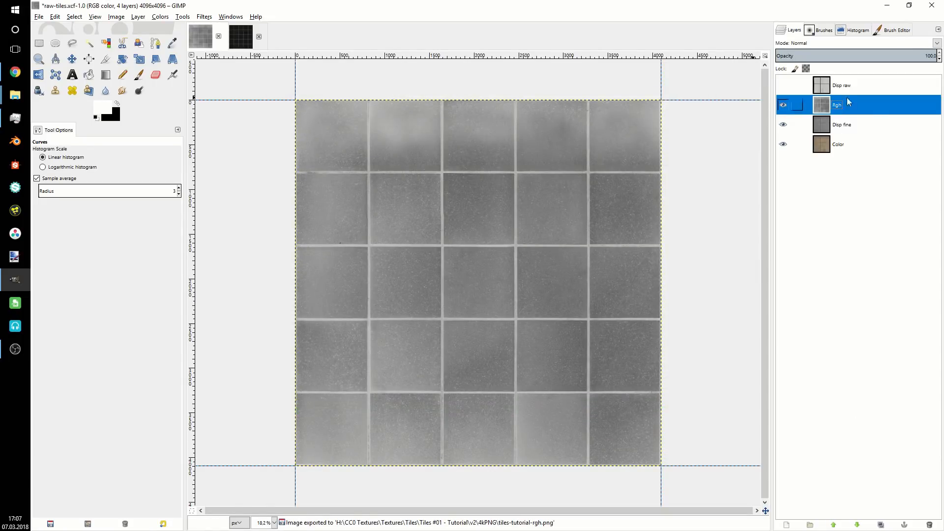
left_click(856, 524)
left_click(857, 524)
left_click(850, 86)
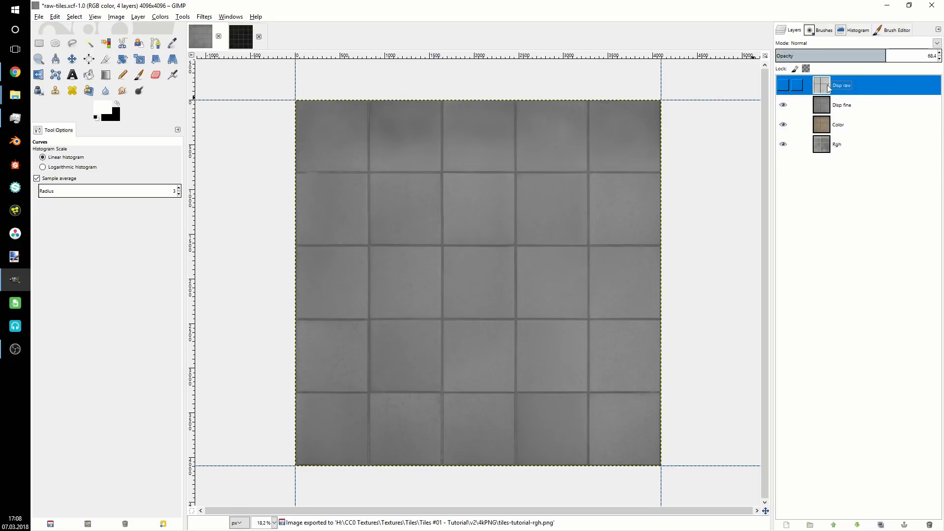
left_click(783, 86)
- Lower the Disp raw layer's opacity to 46.8 while checking the blend at a grout line crossing
left_click(842, 104)
left_click(852, 91)
left_click(851, 101)
left_click(852, 91)
scroll(565, 238, "right", 2)
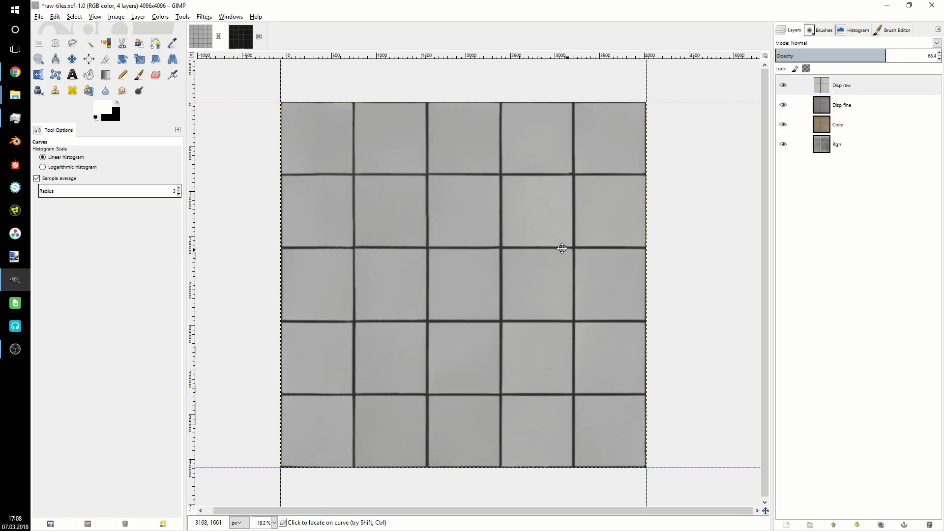
key("1")
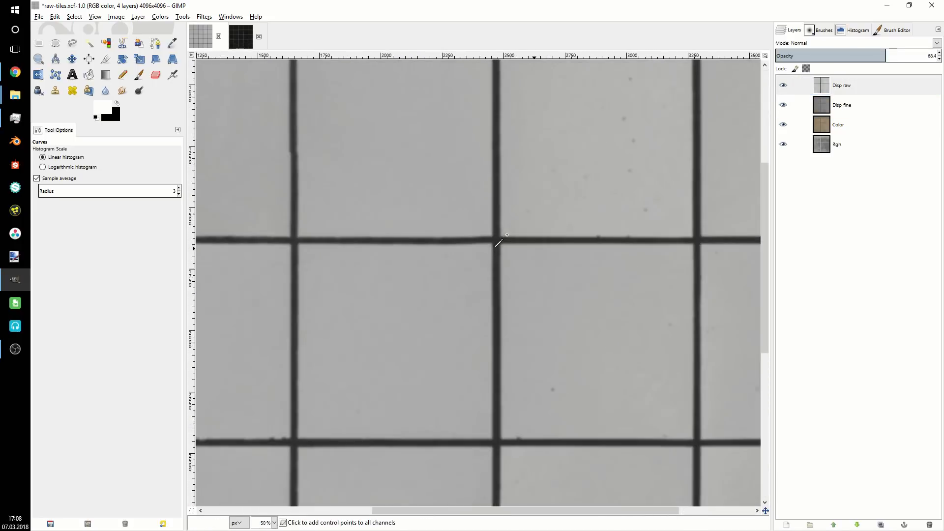
scroll(521, 241, "up", 1)
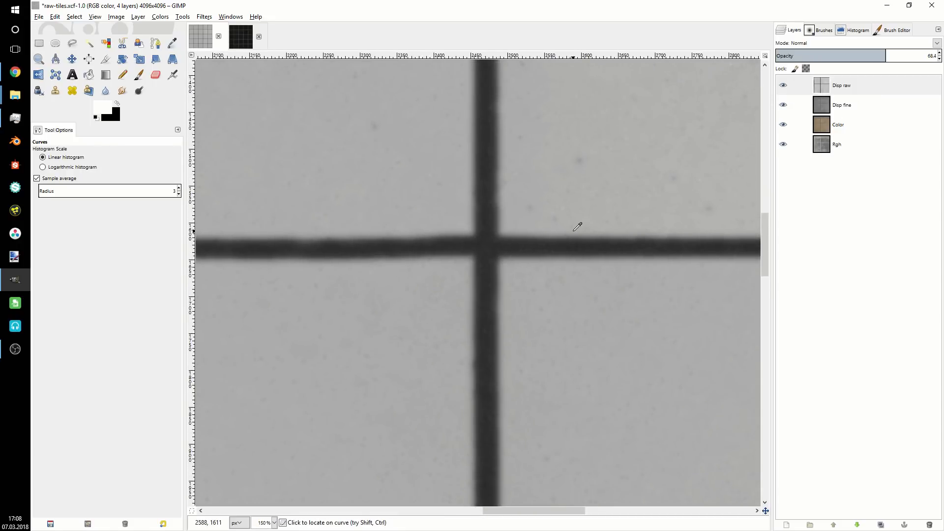
scroll(552, 223, "up", 1)
scroll(548, 226, "down", 2)
scroll(547, 227, "up", 1)
scroll(552, 218, "up", 1)
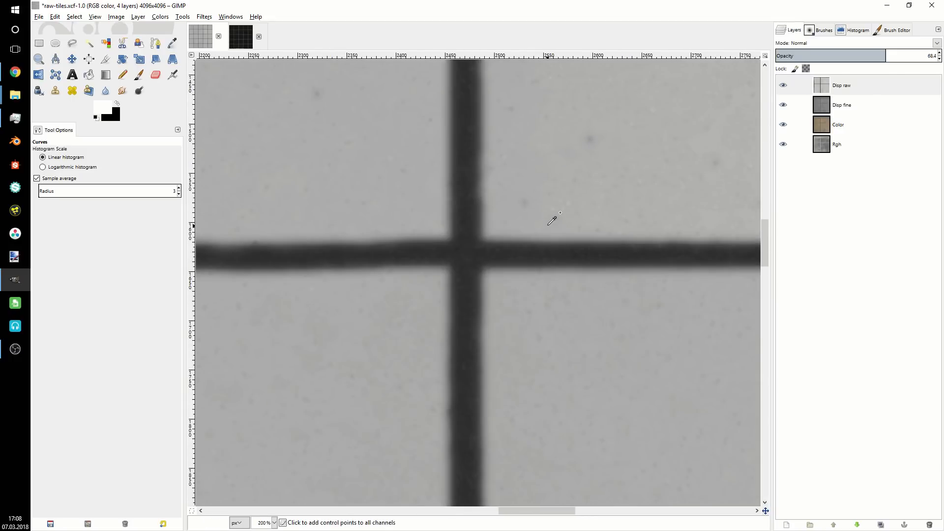
left_click(873, 92)
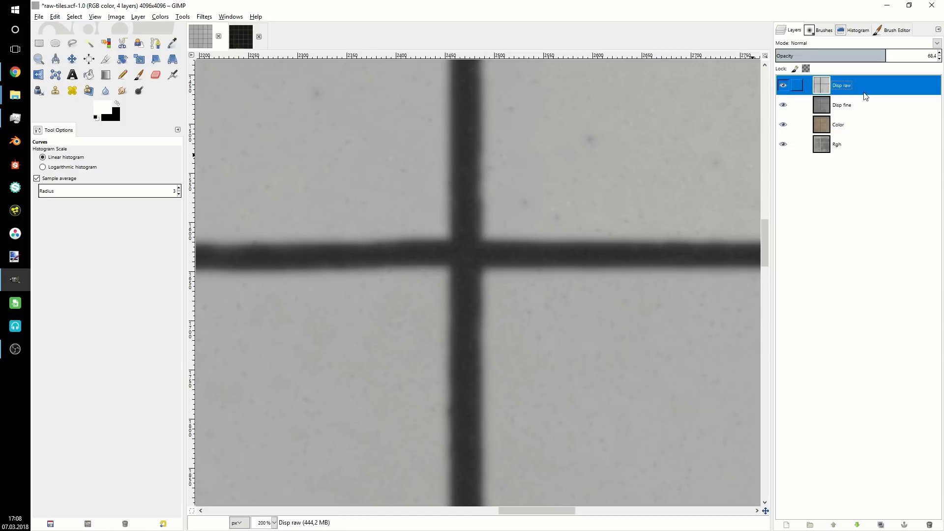
left_click_drag(886, 55, 851, 56)
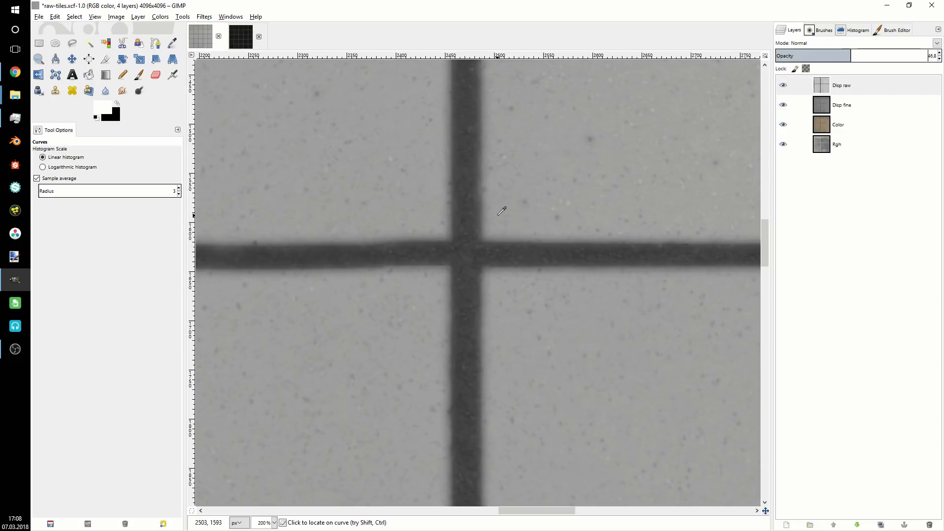
- Raise the Disp raw layer's opacity to 56.8 to adjust its blend with Disp fine
left_click(848, 86)
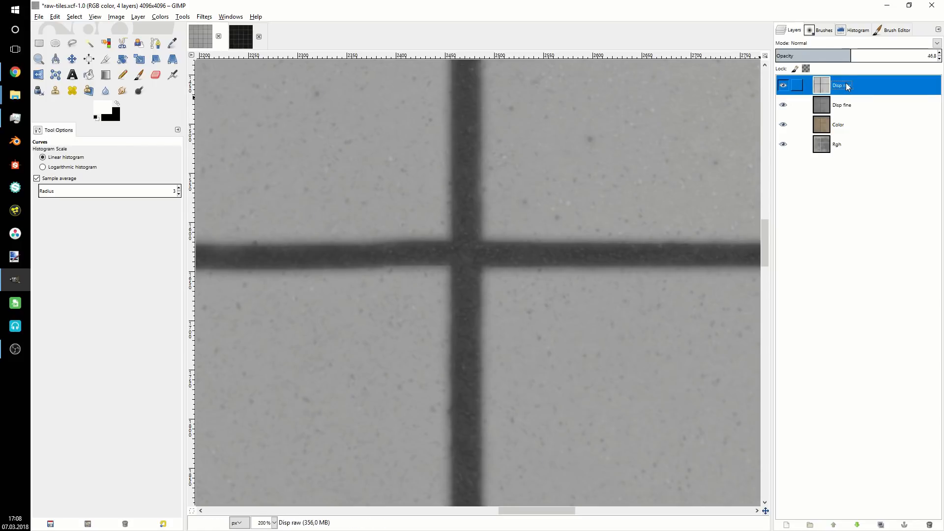
left_click(851, 55)
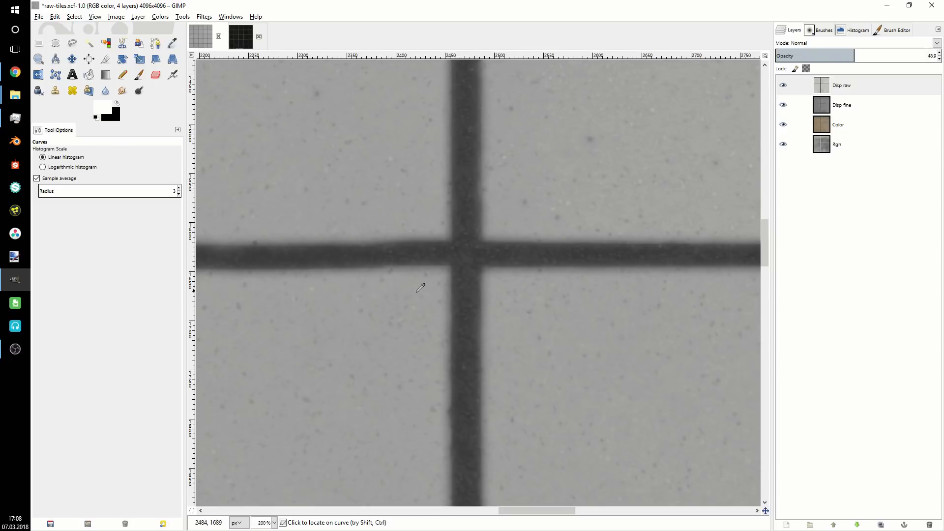
left_click(852, 79)
mouse_move(854, 55)
left_mouse_down()
mouse_move(843, 56)
mouse_move(869, 55)
left_mouse_up()
- Merge the Disp raw layer down into the Disp fine layer
scroll(539, 230, "down", 8)
scroll(539, 230, "up", 1)
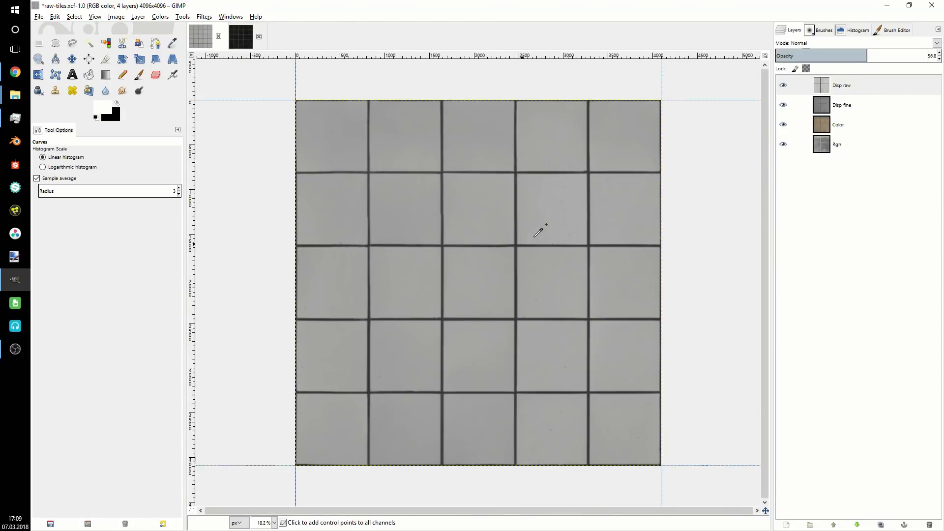
left_click(850, 87)
right_click(850, 87)
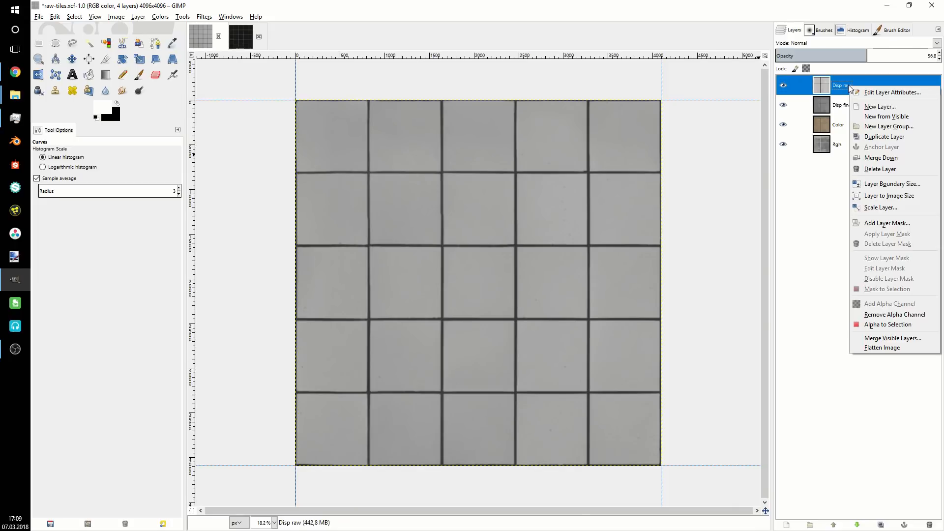
left_click(878, 158)
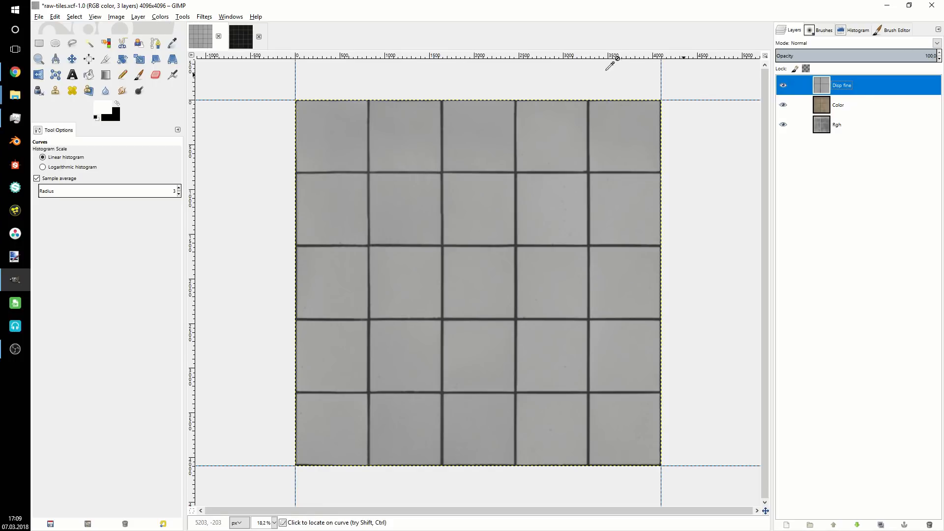
- Start the Normalmap filter on the Disp fine layer and open its 3D preview, tilted to show the surface relief
left_click(202, 18)
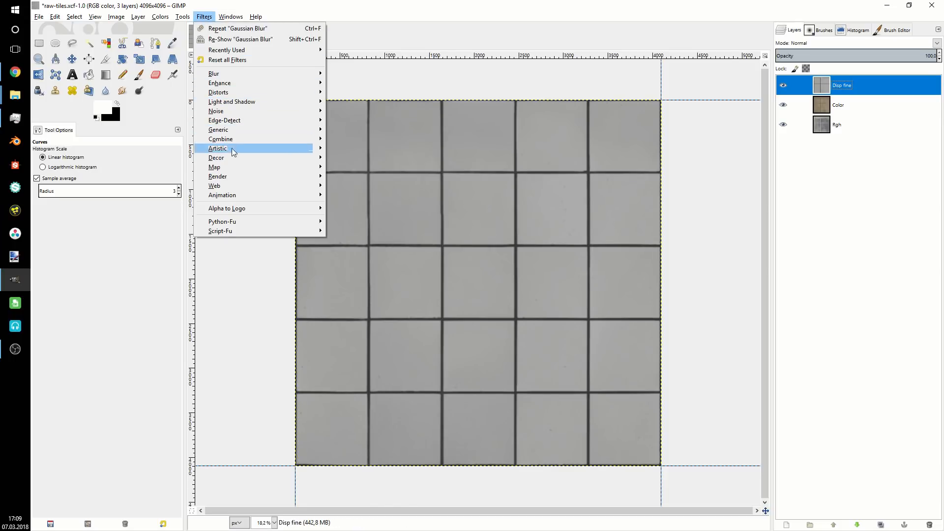
mouse_move(247, 169)
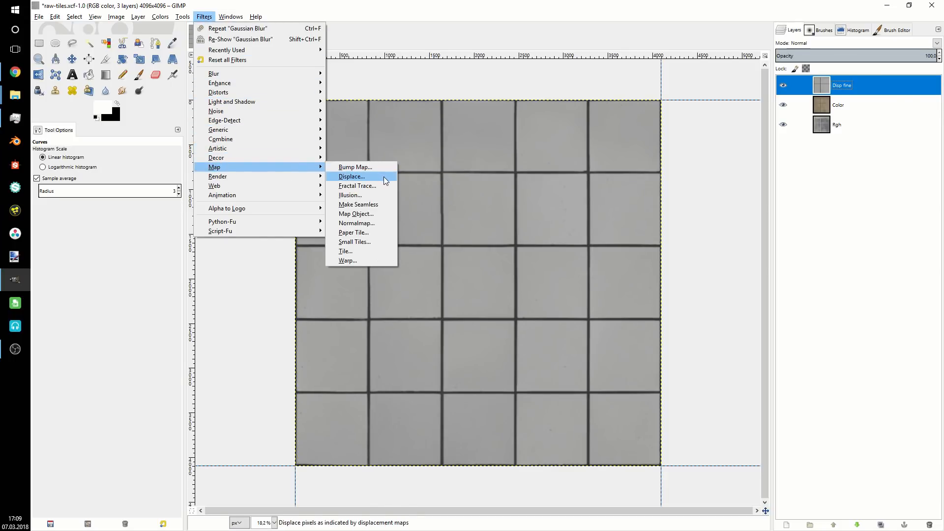
left_click(353, 223)
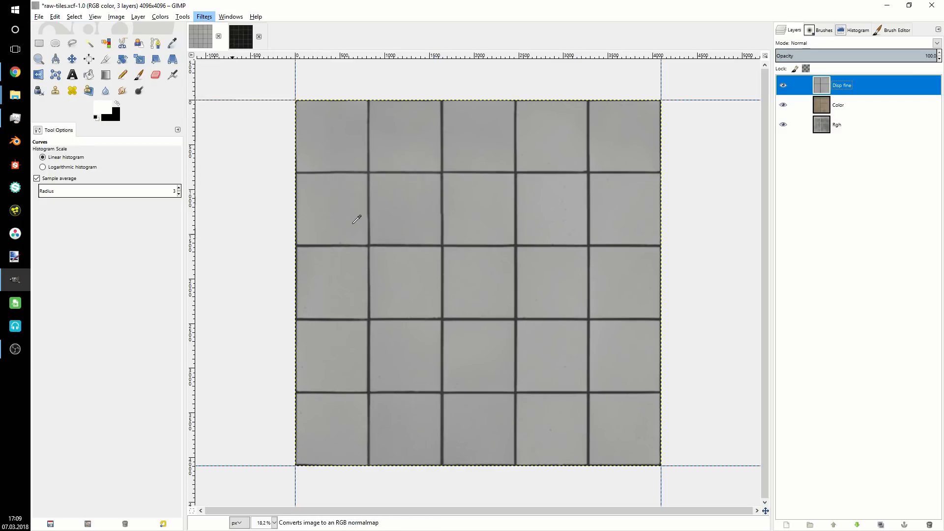
left_click_drag(885, 106, 741, 37)
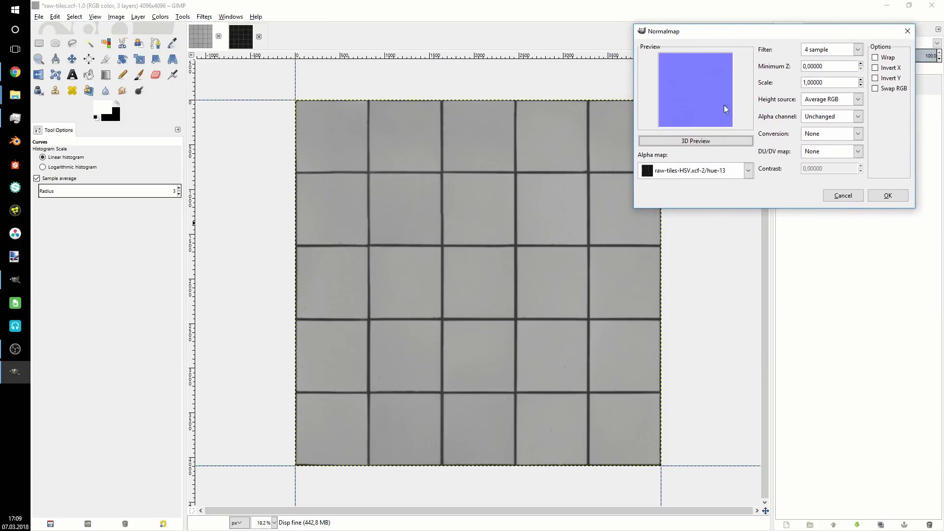
left_click(704, 142)
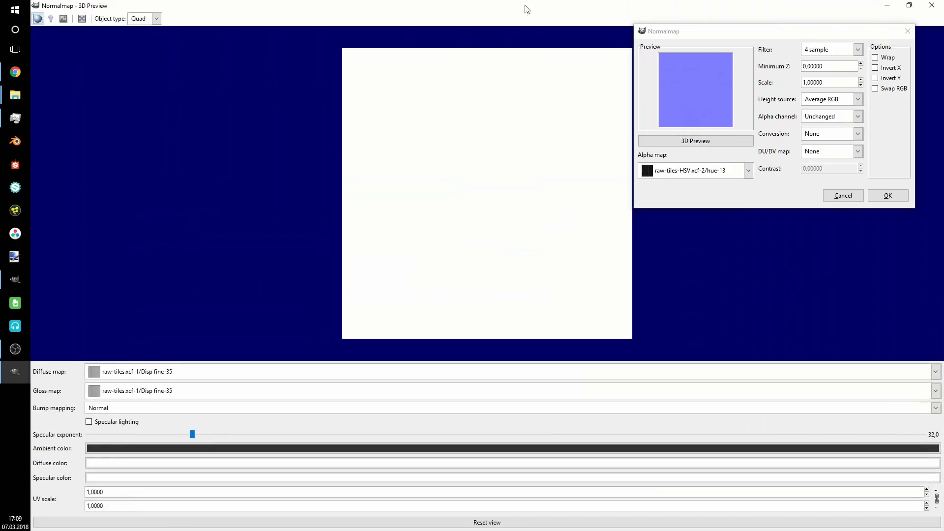
left_click_drag(765, 36, 774, 92)
left_click_drag(506, 160, 546, 137)
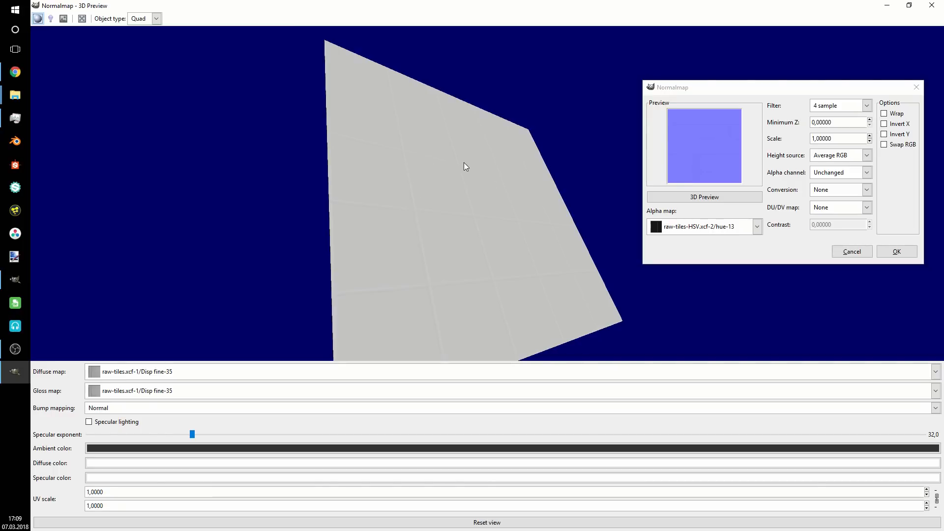
- Try the sphere as the 3D preview object, switch back to the quad and tilt it
left_click(156, 18)
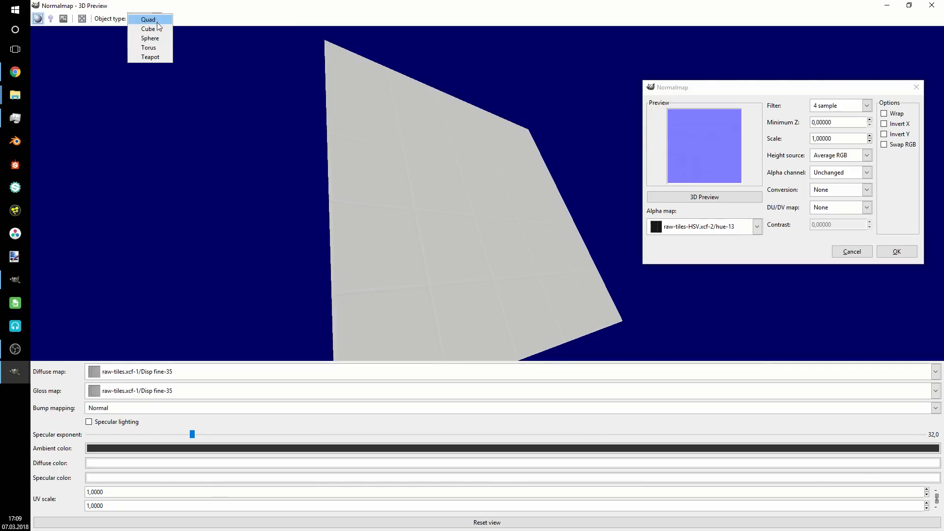
left_click(156, 38)
mouse_move(476, 209)
left_mouse_down()
mouse_move(516, 184)
mouse_move(422, 99)
mouse_move(425, 192)
mouse_move(450, 244)
left_mouse_up()
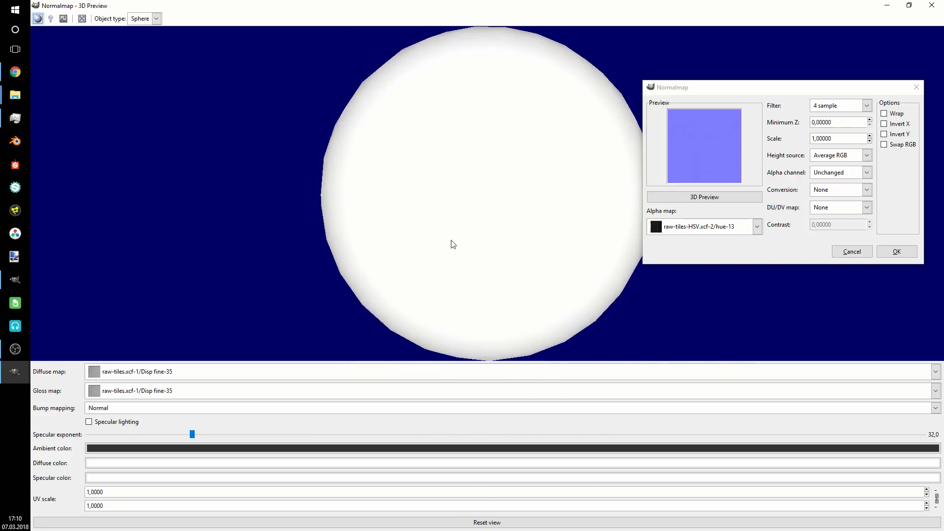
left_click(155, 18)
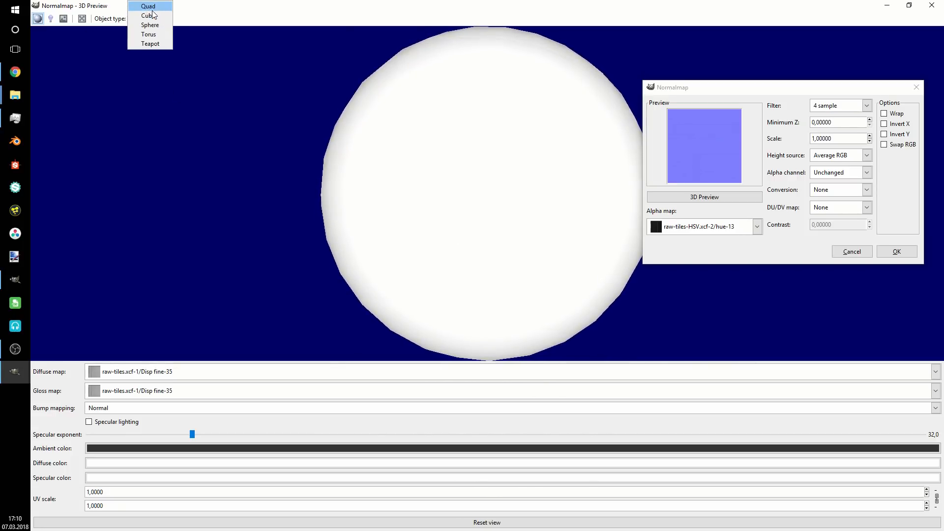
left_click(148, 6)
left_click_drag(457, 133, 447, 69)
mouse_move(545, 253)
left_mouse_down()
mouse_move(547, 232)
mouse_move(545, 267)
left_mouse_up()
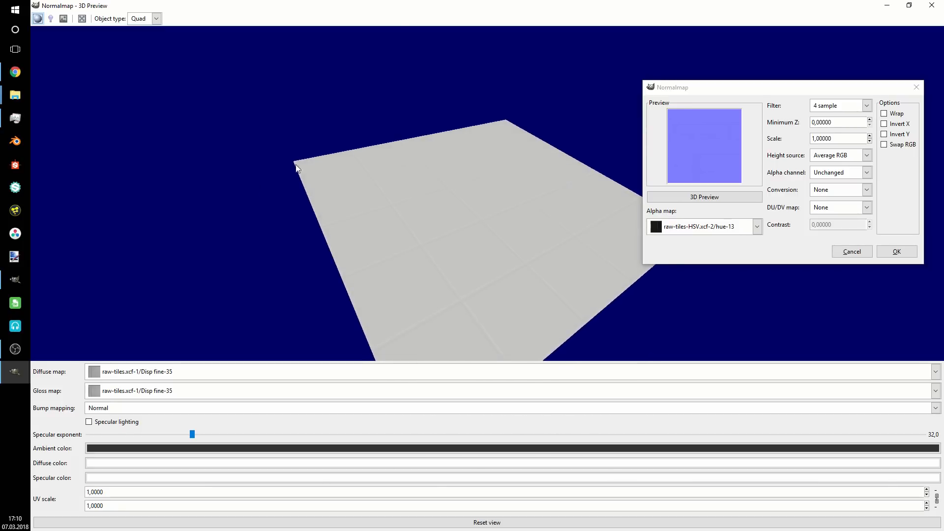
left_click_drag(360, 237, 442, 204)
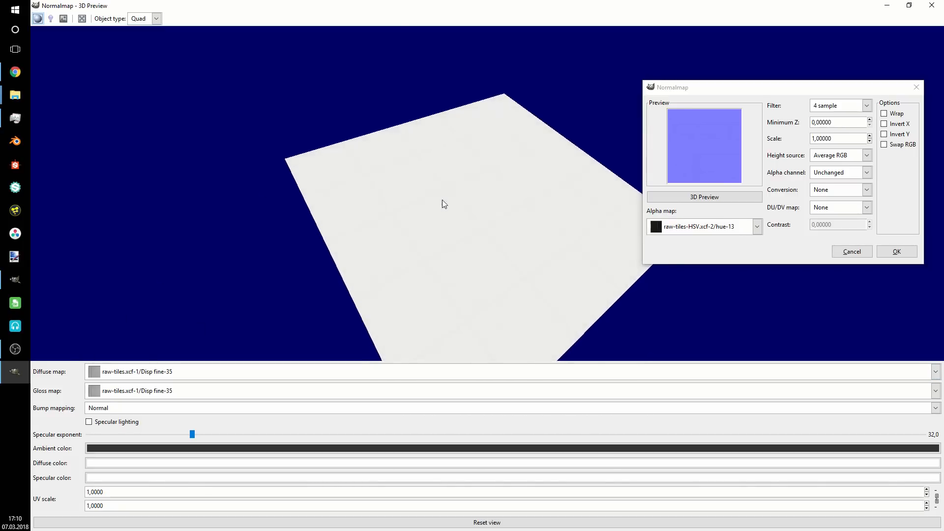
- Set the 3D preview's diffuse map to raw-tiles.xcf-1/Color-10 and turn on specular lighting
left_click(105, 373)
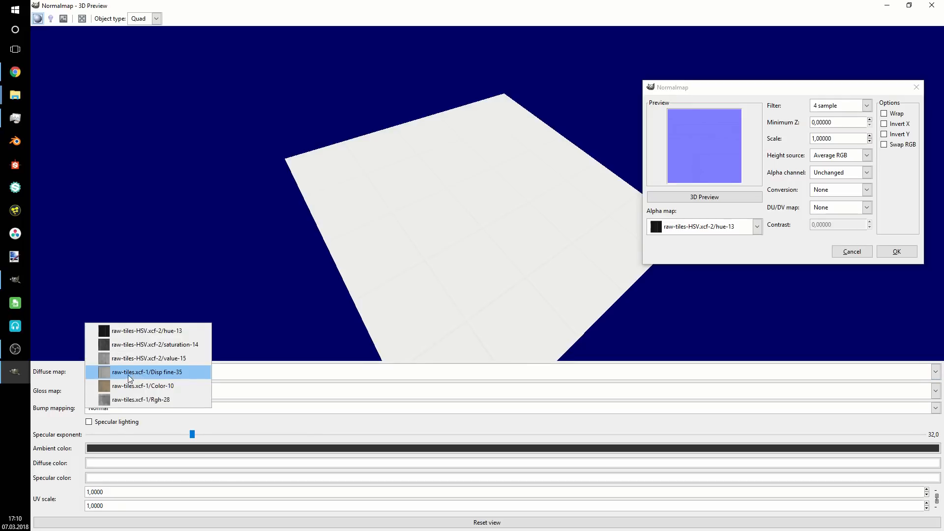
left_click(141, 386)
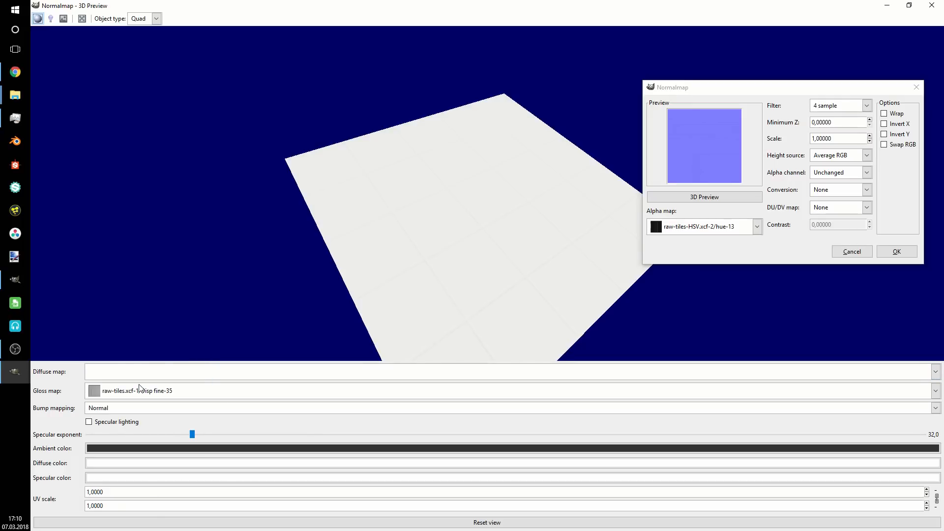
left_click_drag(495, 183, 447, 203)
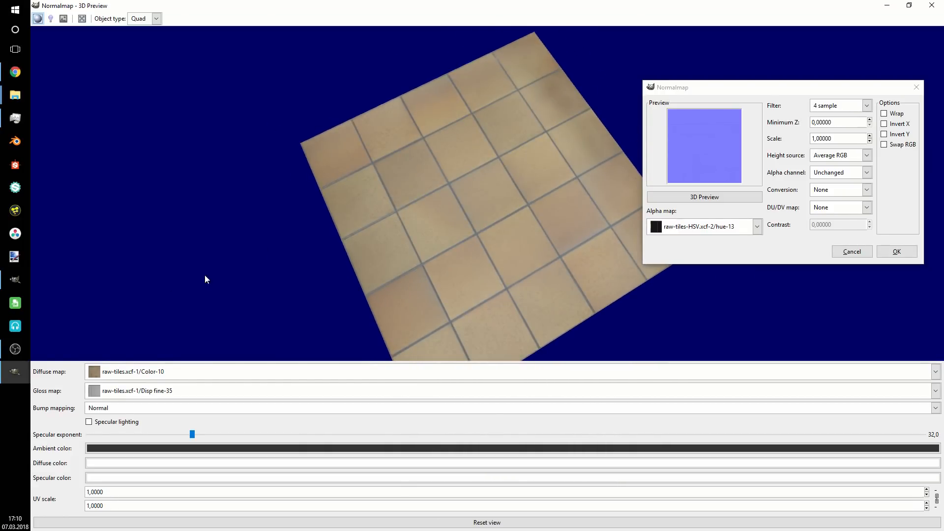
left_click(89, 423)
left_click_drag(459, 161, 547, 126)
mouse_move(508, 259)
left_mouse_down()
mouse_move(497, 220)
mouse_move(527, 253)
mouse_move(514, 264)
mouse_move(529, 242)
mouse_move(512, 257)
mouse_move(531, 255)
mouse_move(521, 239)
mouse_move(518, 253)
left_mouse_up()
- Set the normal map filter to Prewitt 5x5
left_click_drag(750, 90, 763, 44)
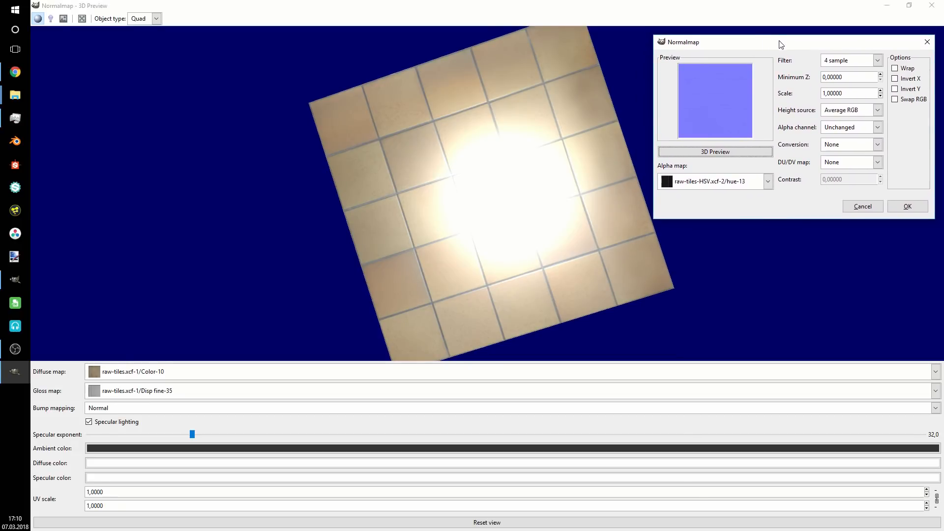
left_click(840, 62)
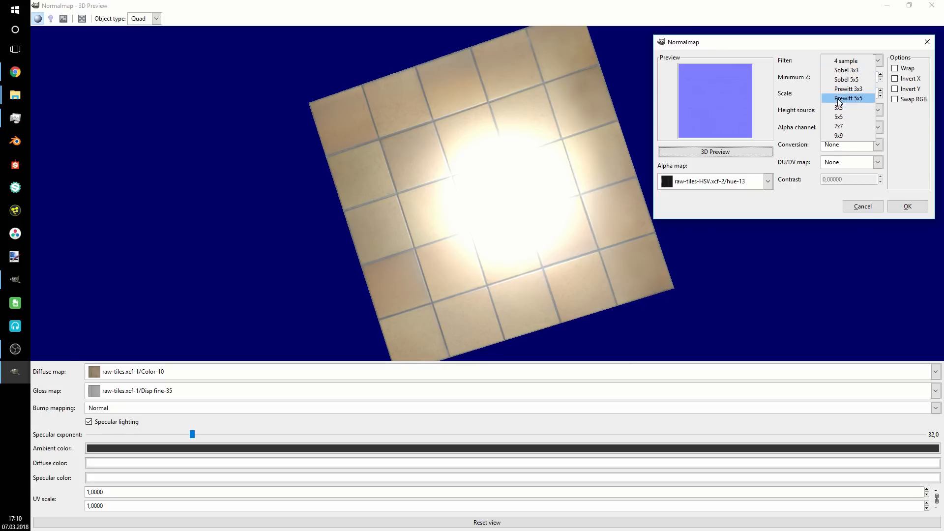
left_click(859, 99)
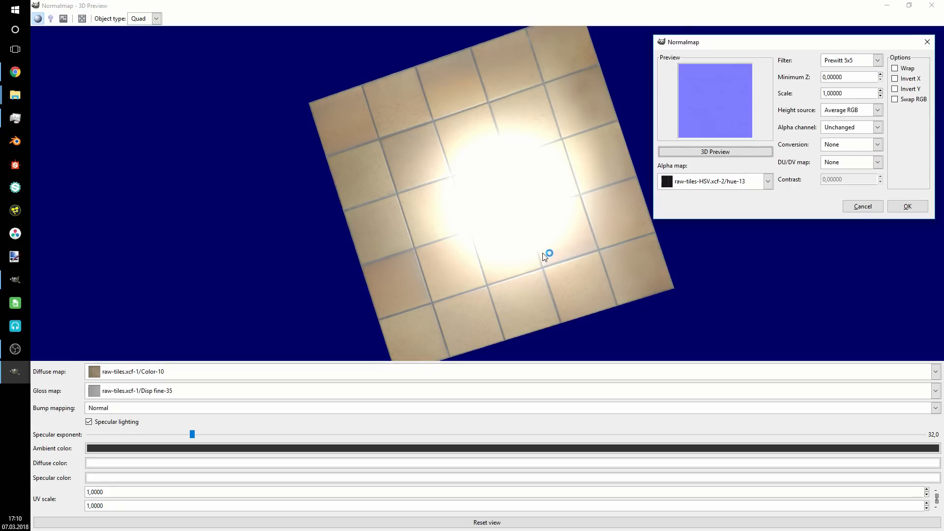
- Examine the tile surface and grout lines in the 3D preview from several distances and angles under the specular light
left_click_drag(527, 288, 530, 214)
scroll(527, 235, "up", 5)
scroll(529, 261, "up", 4)
scroll(444, 202, "down", 5)
scroll(443, 206, "up", 4)
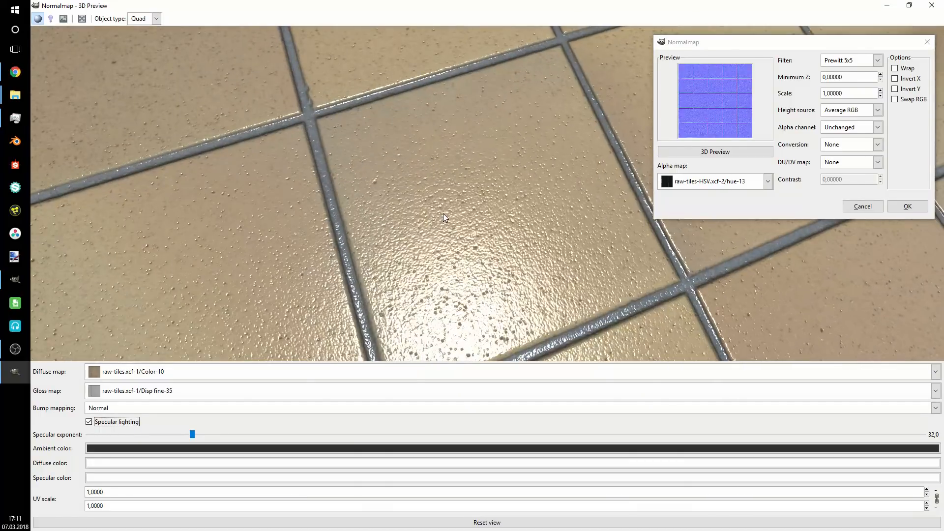
scroll(444, 216, "up", 3)
scroll(460, 247, "down", 2)
scroll(459, 248, "down", 1)
mouse_move(465, 285)
left_mouse_down()
mouse_move(474, 299)
mouse_move(469, 264)
mouse_move(479, 289)
left_mouse_up()
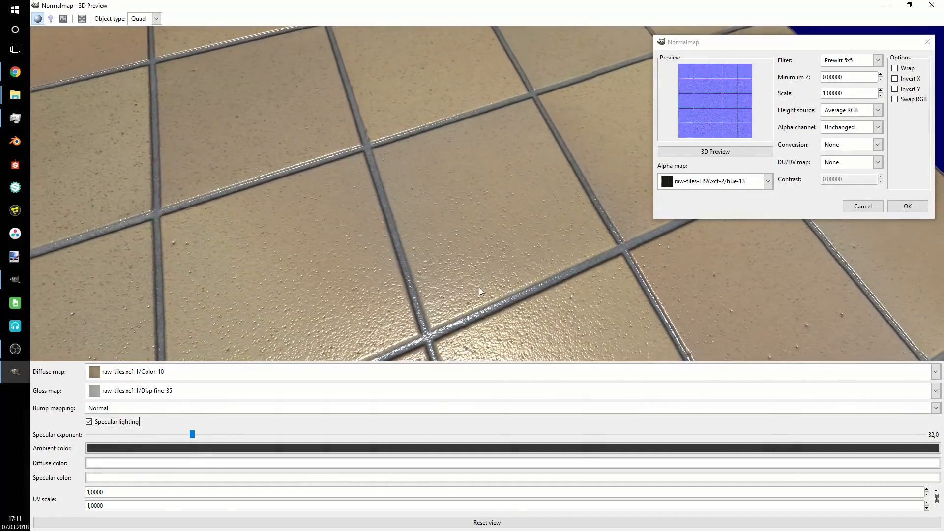
scroll(479, 286, "down", 2)
scroll(483, 280, "up", 3)
scroll(483, 278, "down", 5)
scroll(483, 272, "up", 3)
left_click_drag(487, 246, 431, 164)
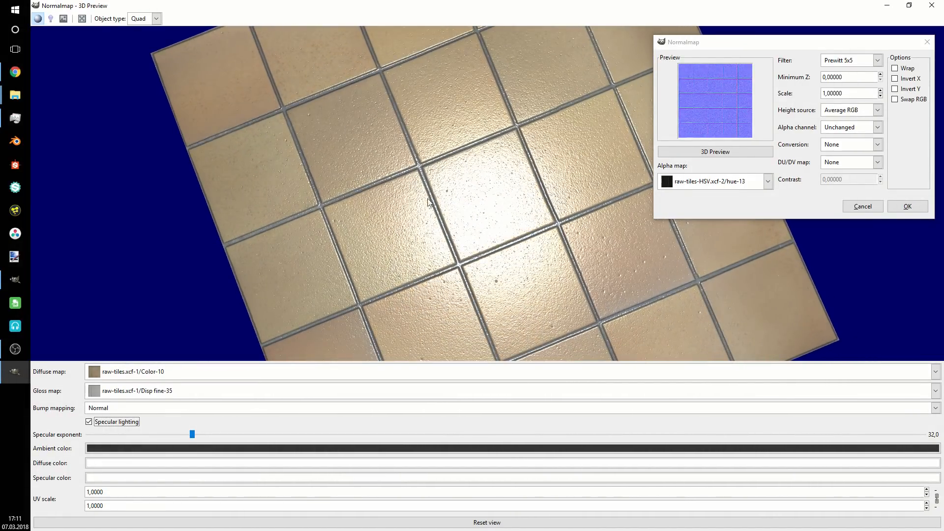
scroll(416, 180, "up", 3)
scroll(457, 219, "down", 3)
mouse_move(457, 219)
left_mouse_down()
mouse_move(470, 242)
mouse_move(435, 210)
mouse_move(461, 197)
mouse_move(488, 211)
mouse_move(468, 219)
mouse_move(459, 211)
mouse_move(462, 228)
left_mouse_up()
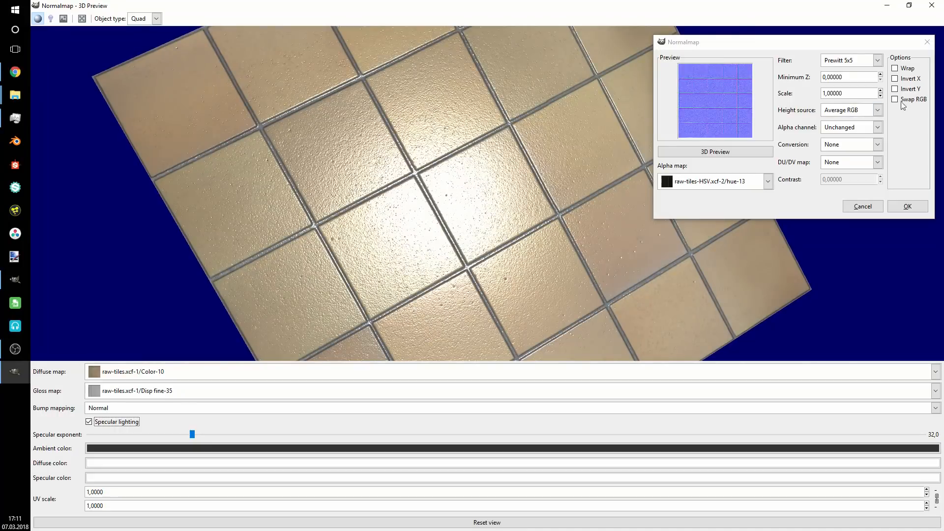
- Set the normal map scale to 0,85 and apply the filter to the Disp fine layer
left_click(845, 94)
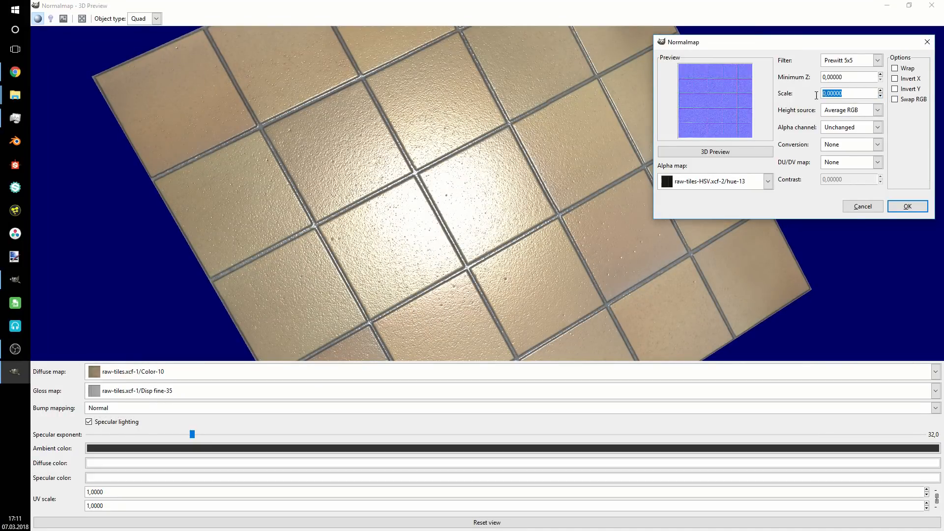
type("0,")
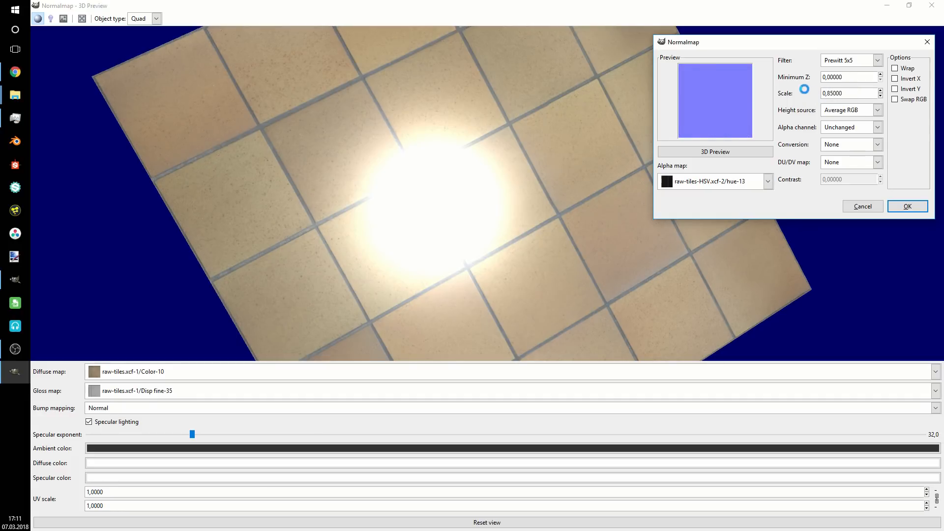
left_click_drag(522, 188, 623, 183)
left_click(907, 207)
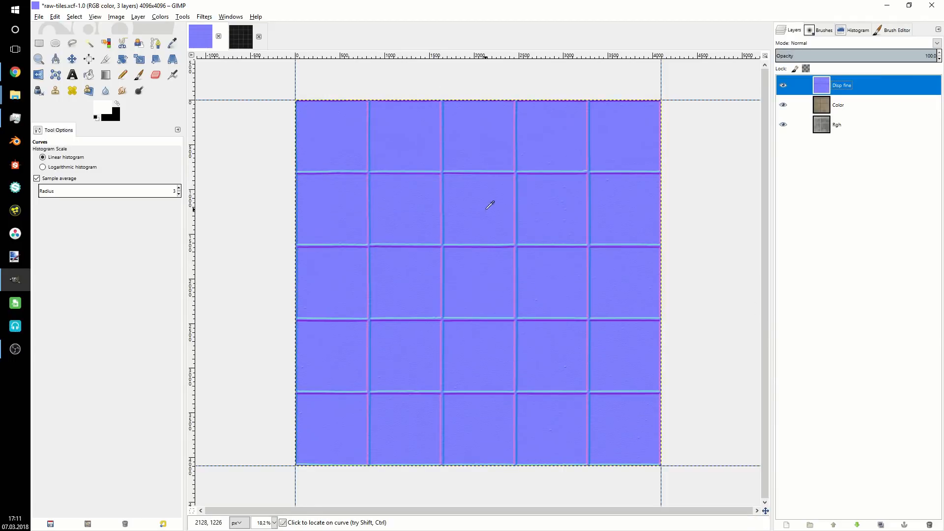
- Export the normal map to the 4kPNG folder as tiles-tutorial-nrm.png, keeping the default PNG options
left_click(40, 18)
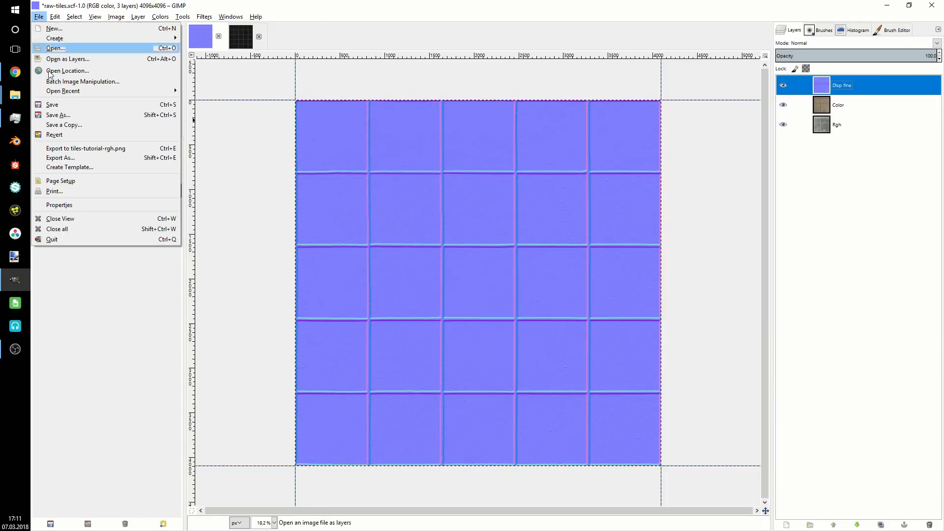
left_click(63, 158)
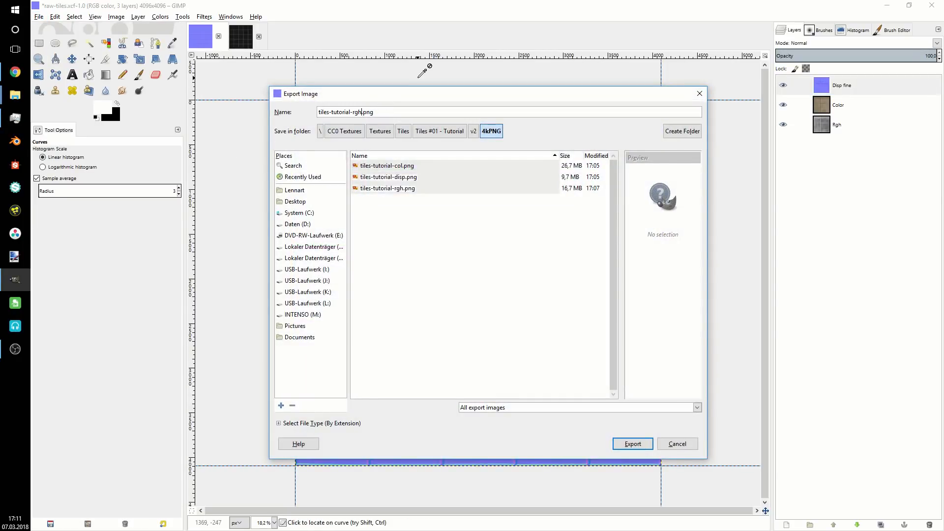
type("tiles-tutorial-nrm")
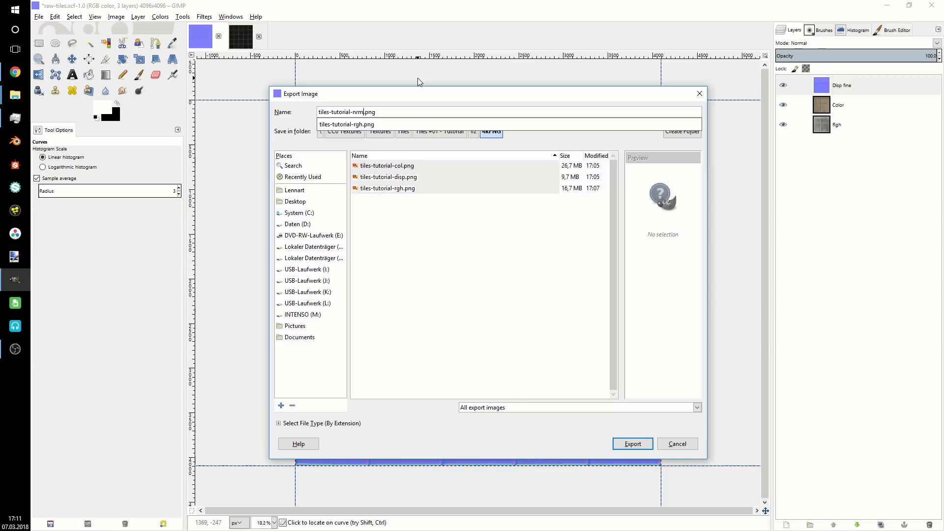
left_click(632, 444)
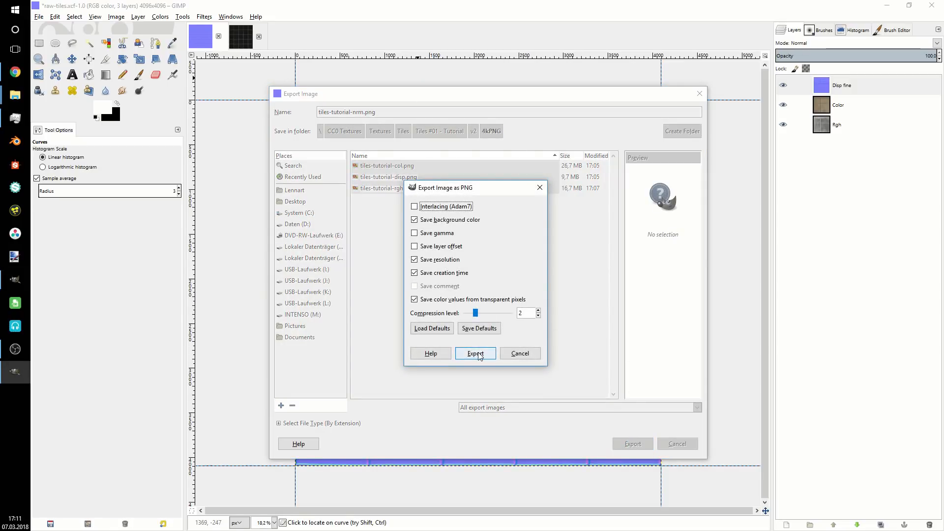
left_click(475, 353)
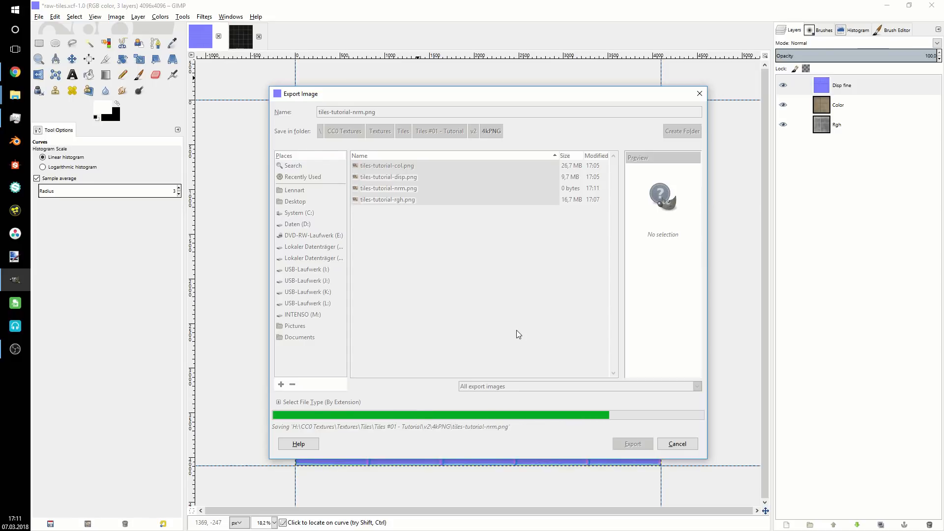
- Switch to the 4kPNG folder in File Explorer and view the exported color, displacement, normal and roughness maps in Photos
key("alt+Tab")
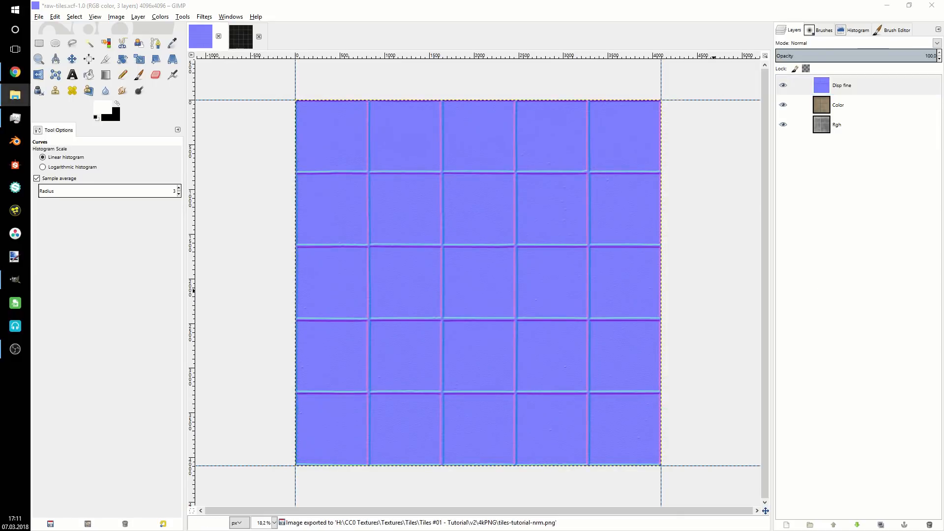
left_click_drag(943, 80, 495, 73)
left_click_drag(597, 227, 369, 170)
left_click(568, 295)
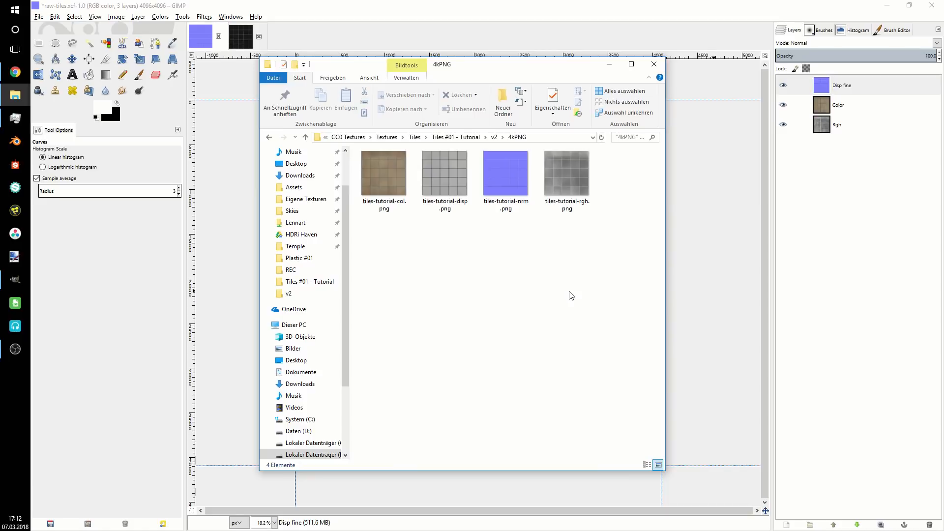
double_click(389, 179)
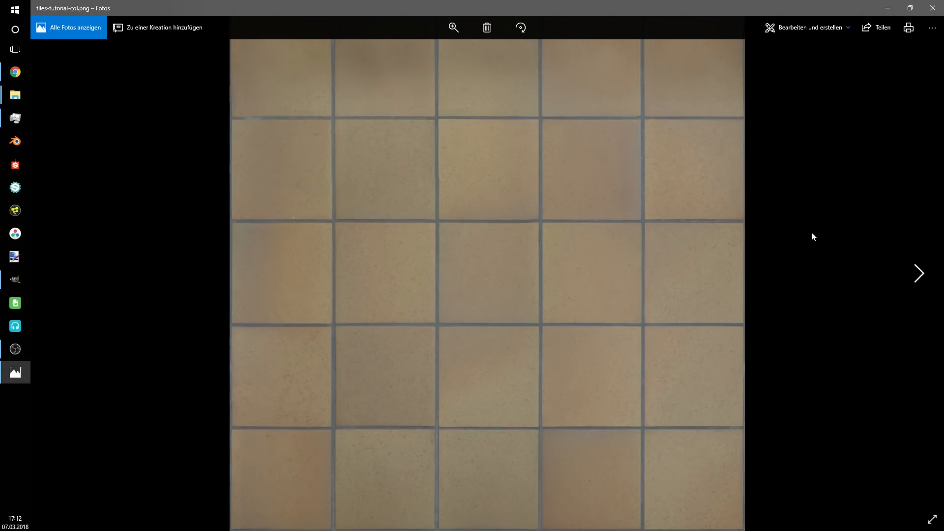
key("Right")
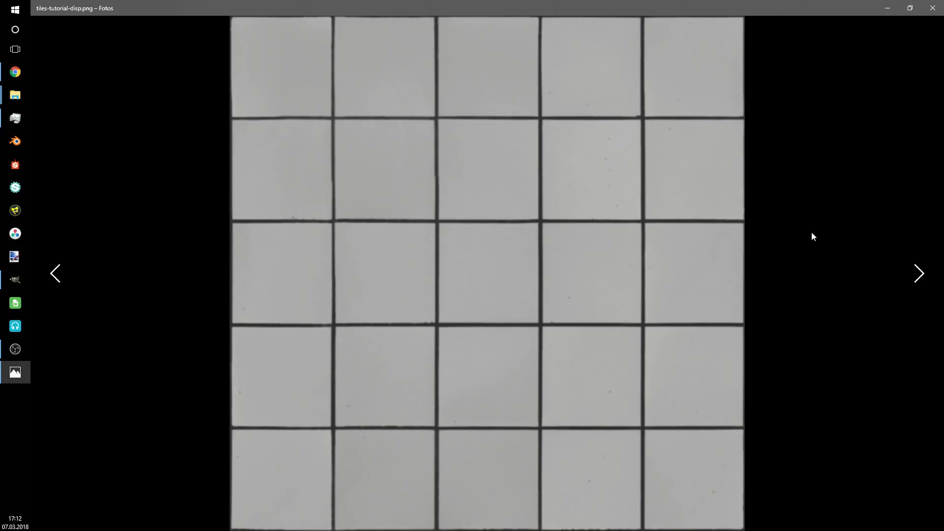
key("Right")
key("Right")
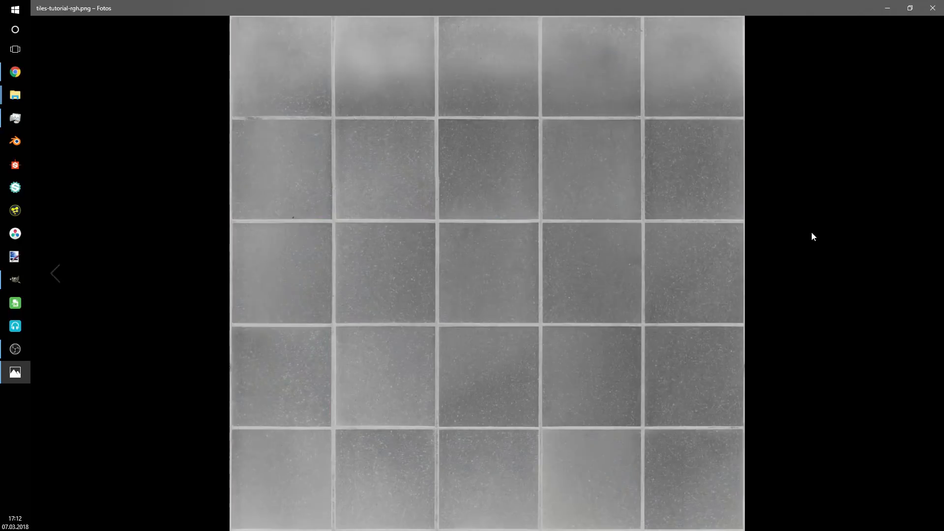